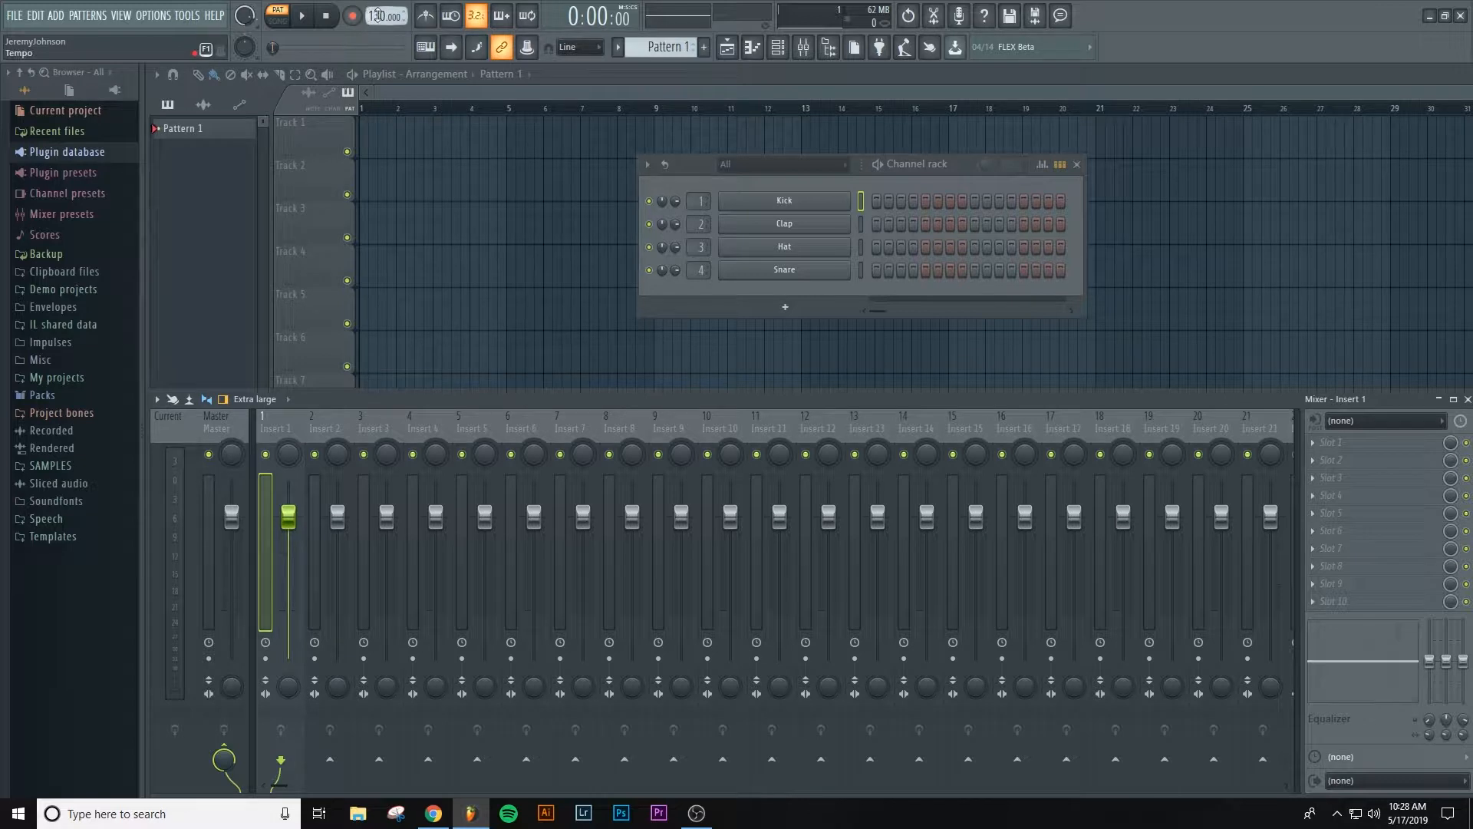
Step: Show the options for the current pattern and close them without choosing anything
{"action": "left_click_drag", "start_coordinate": [379, 14], "coordinate": [379, 18]}
{"action": "left_click", "coordinate": [618, 49]}
{"action": "left_click", "coordinate": [619, 51]}
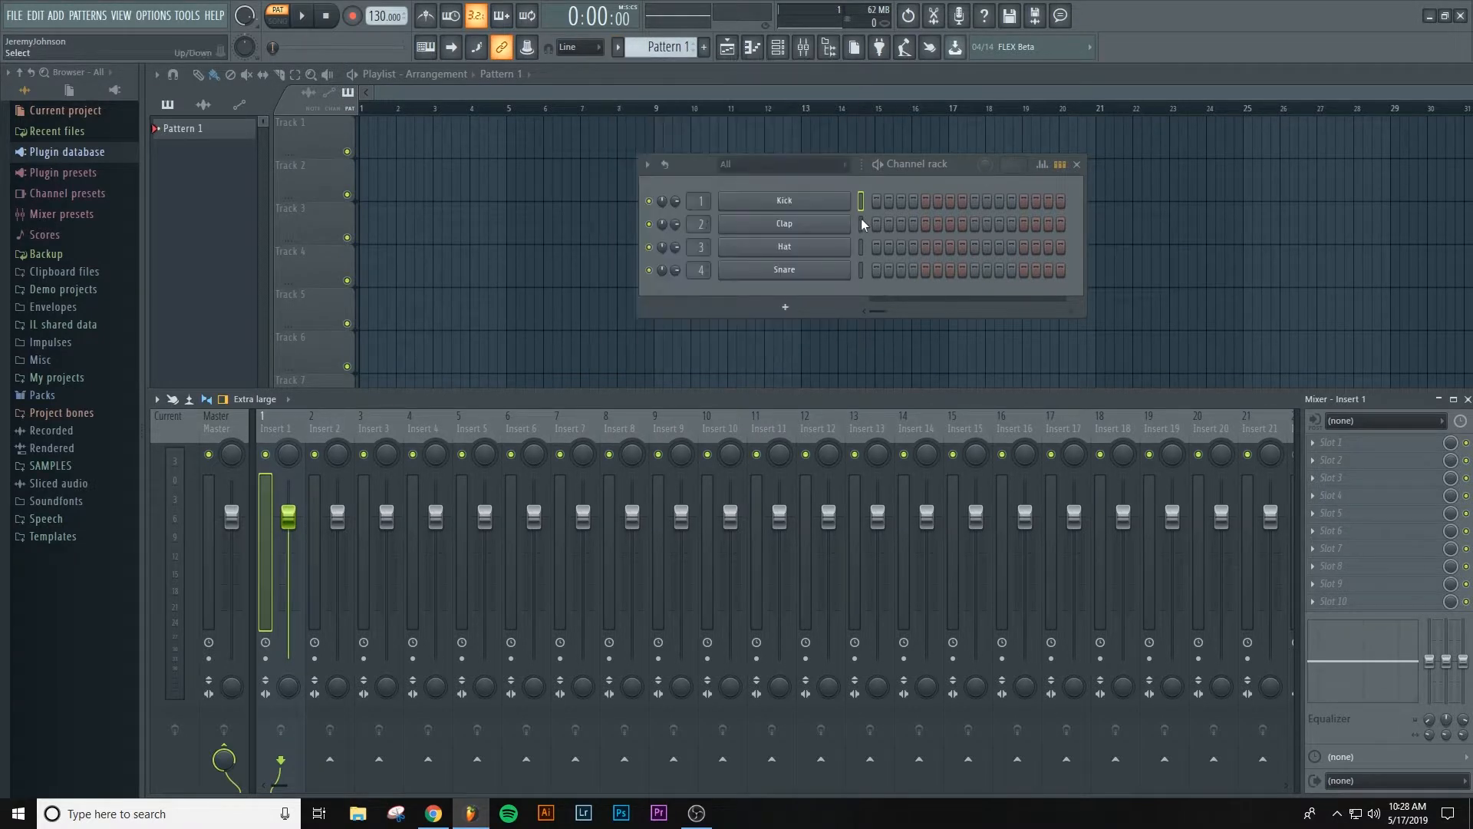
{"action": "left_click", "coordinate": [619, 50]}
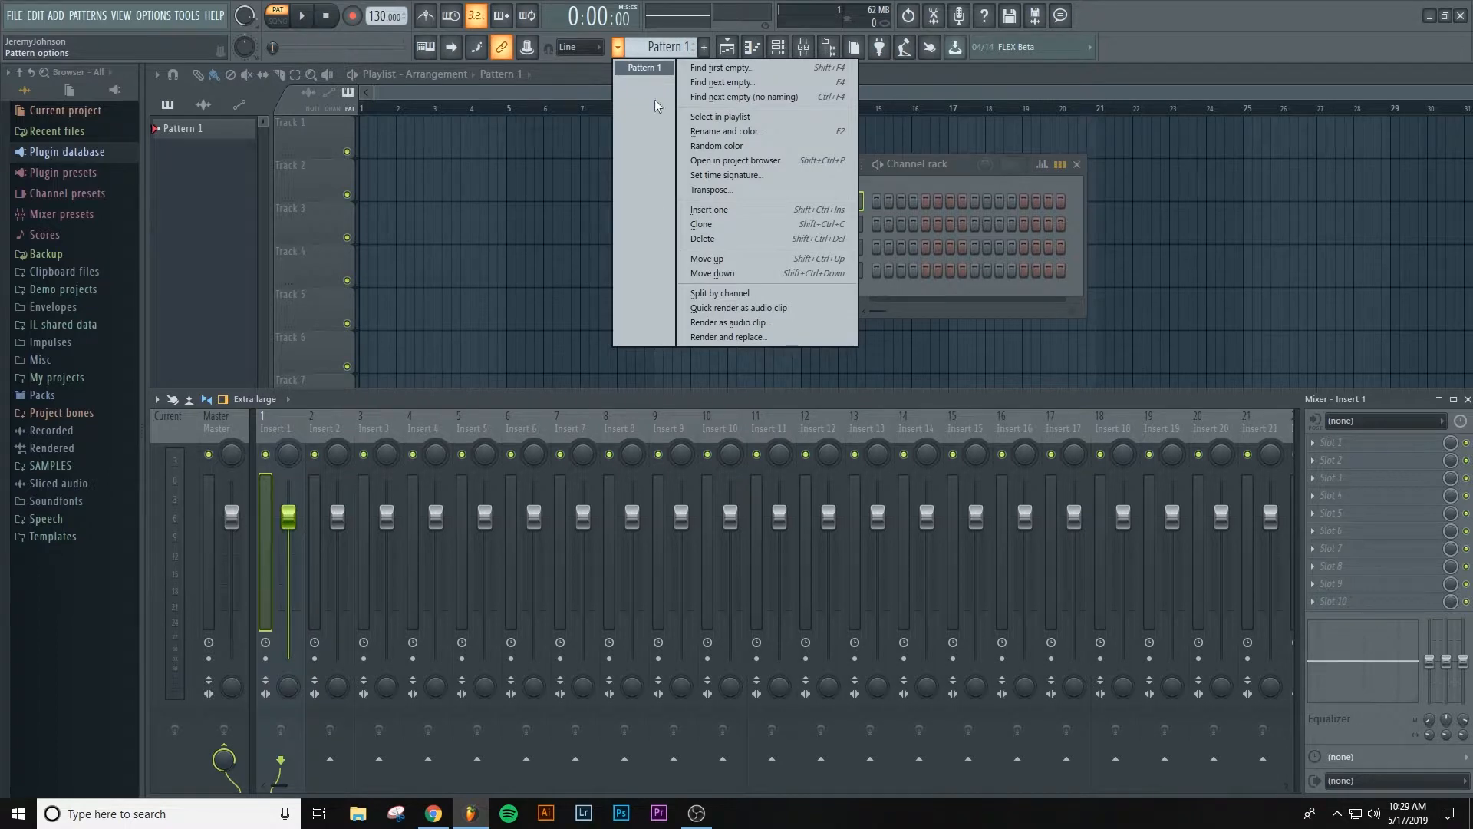
{"action": "left_click", "coordinate": [618, 49]}
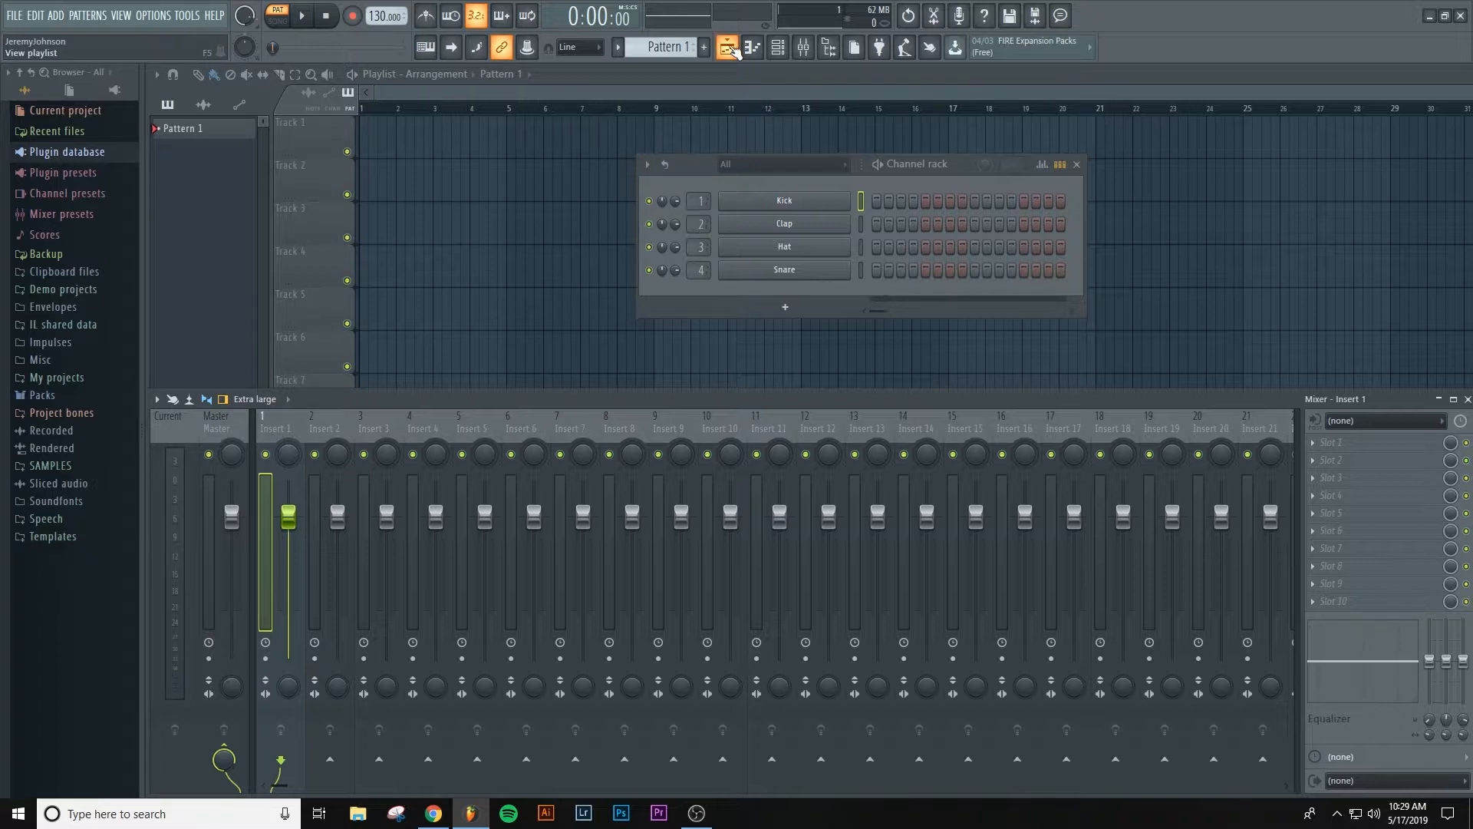
Step: Toggle the playlist window on and off several times, leaving it hidden
{"action": "left_click", "coordinate": [733, 50]}
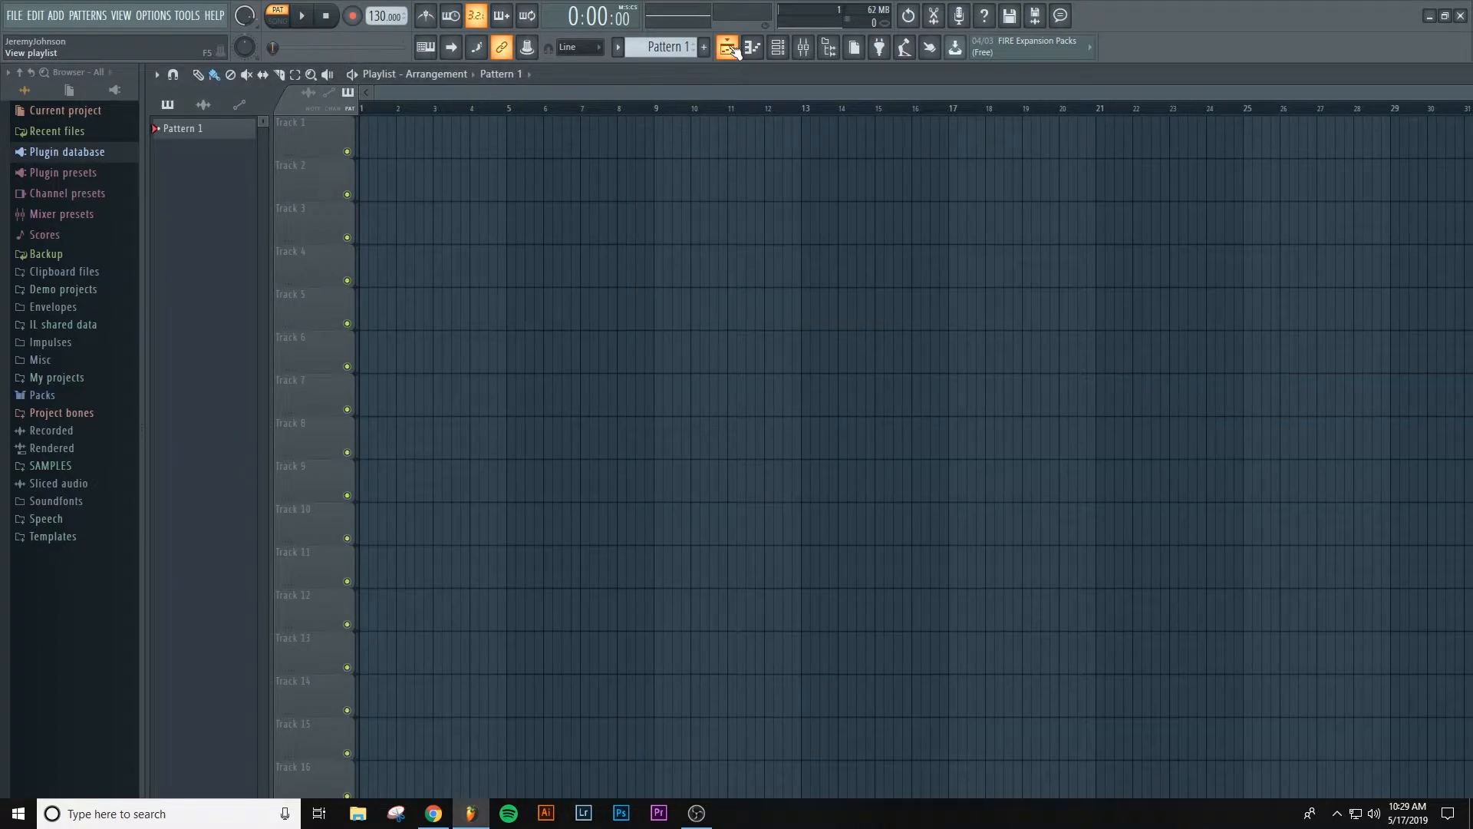
{"action": "left_click", "coordinate": [733, 49]}
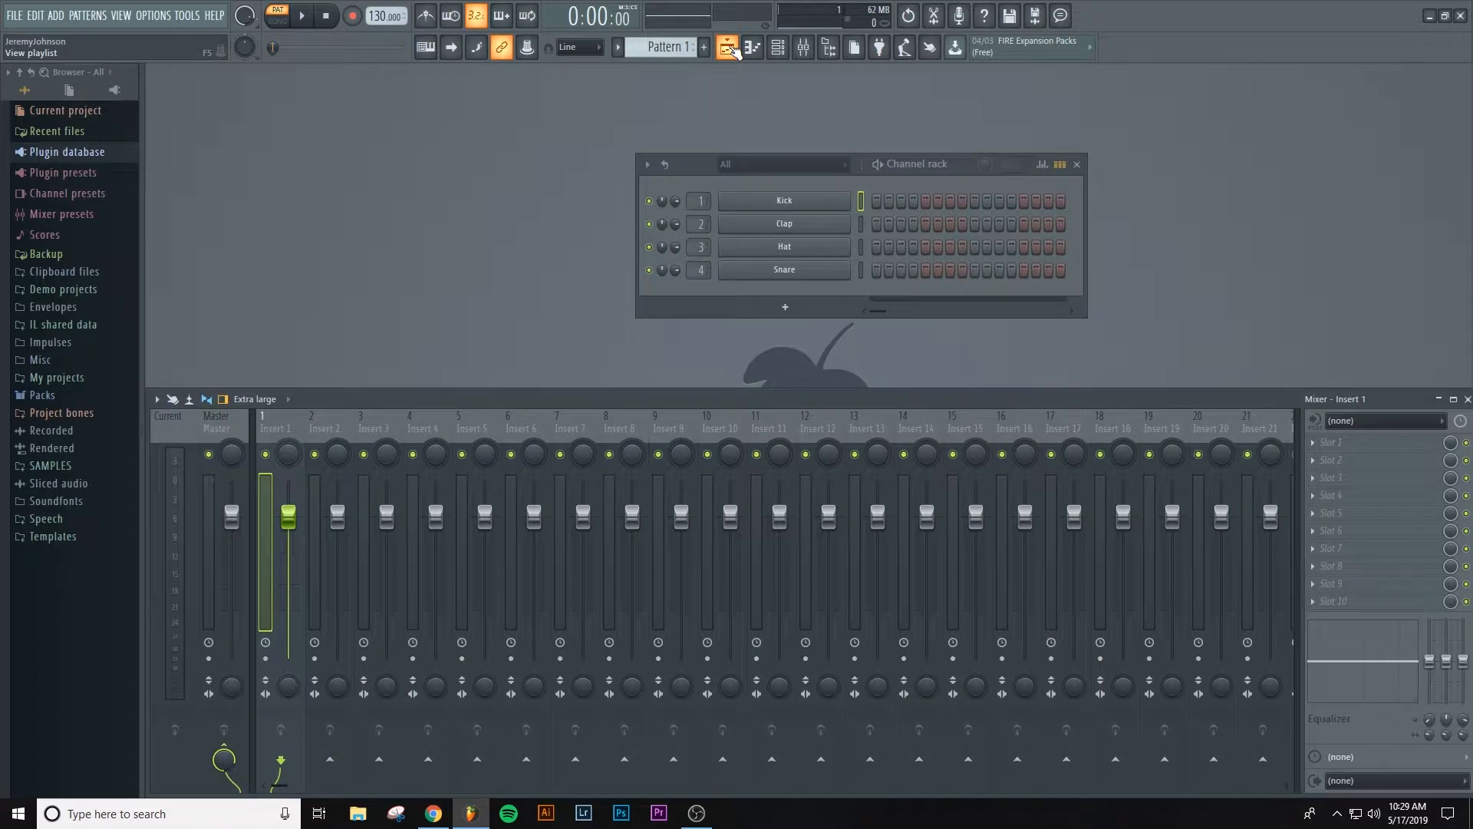
{"action": "left_click", "coordinate": [733, 50]}
{"action": "left_click", "coordinate": [733, 49]}
{"action": "left_click", "coordinate": [732, 49]}
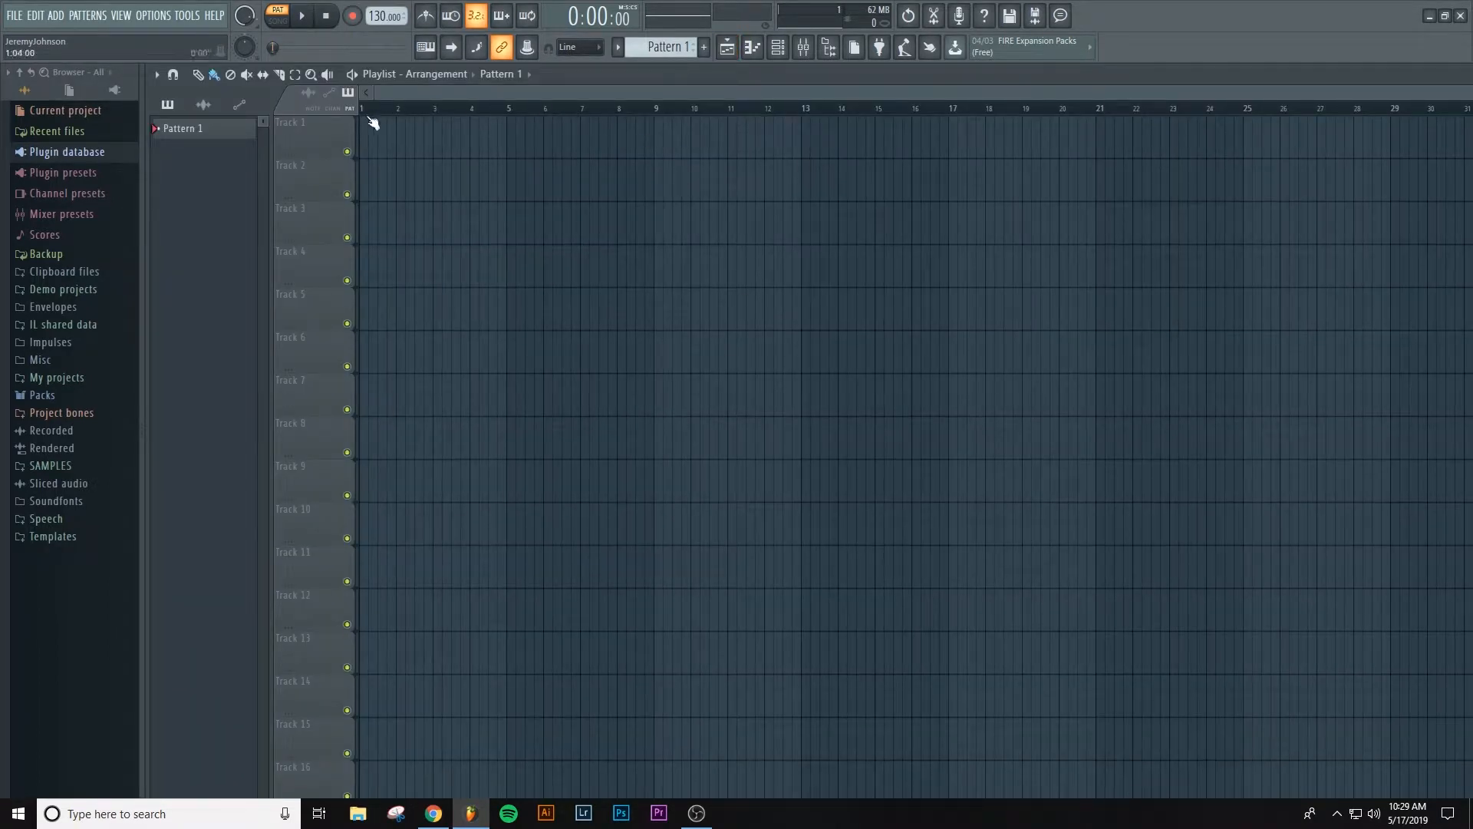
{"action": "left_click", "coordinate": [733, 49]}
{"action": "left_click", "coordinate": [733, 49]}
{"action": "left_click", "coordinate": [732, 49]}
Step: Show and hide the piano roll, and toggle the channel rack off and on again
{"action": "left_click", "coordinate": [753, 50]}
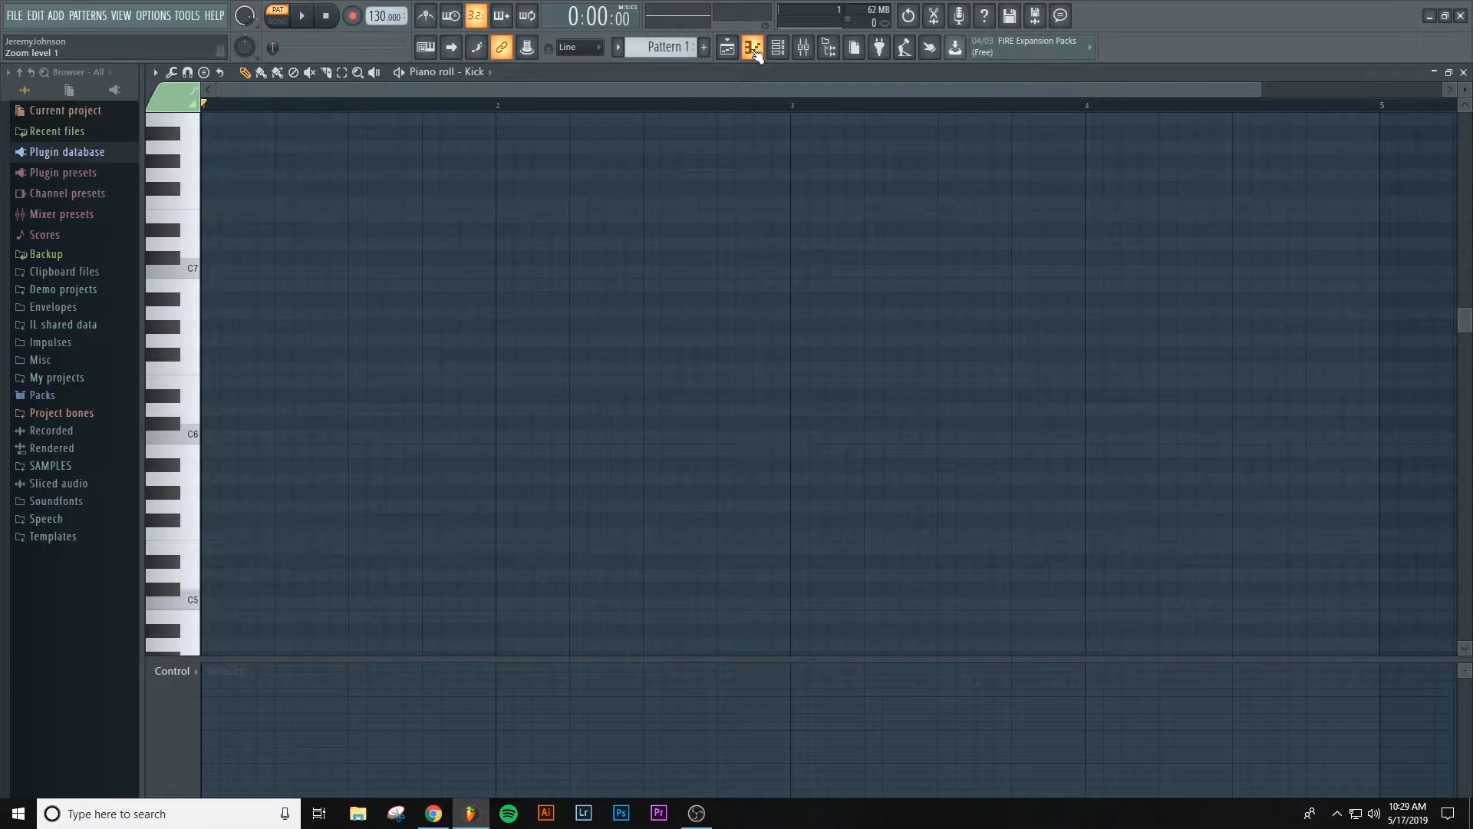
{"action": "left_click", "coordinate": [752, 47]}
{"action": "left_click", "coordinate": [777, 48]}
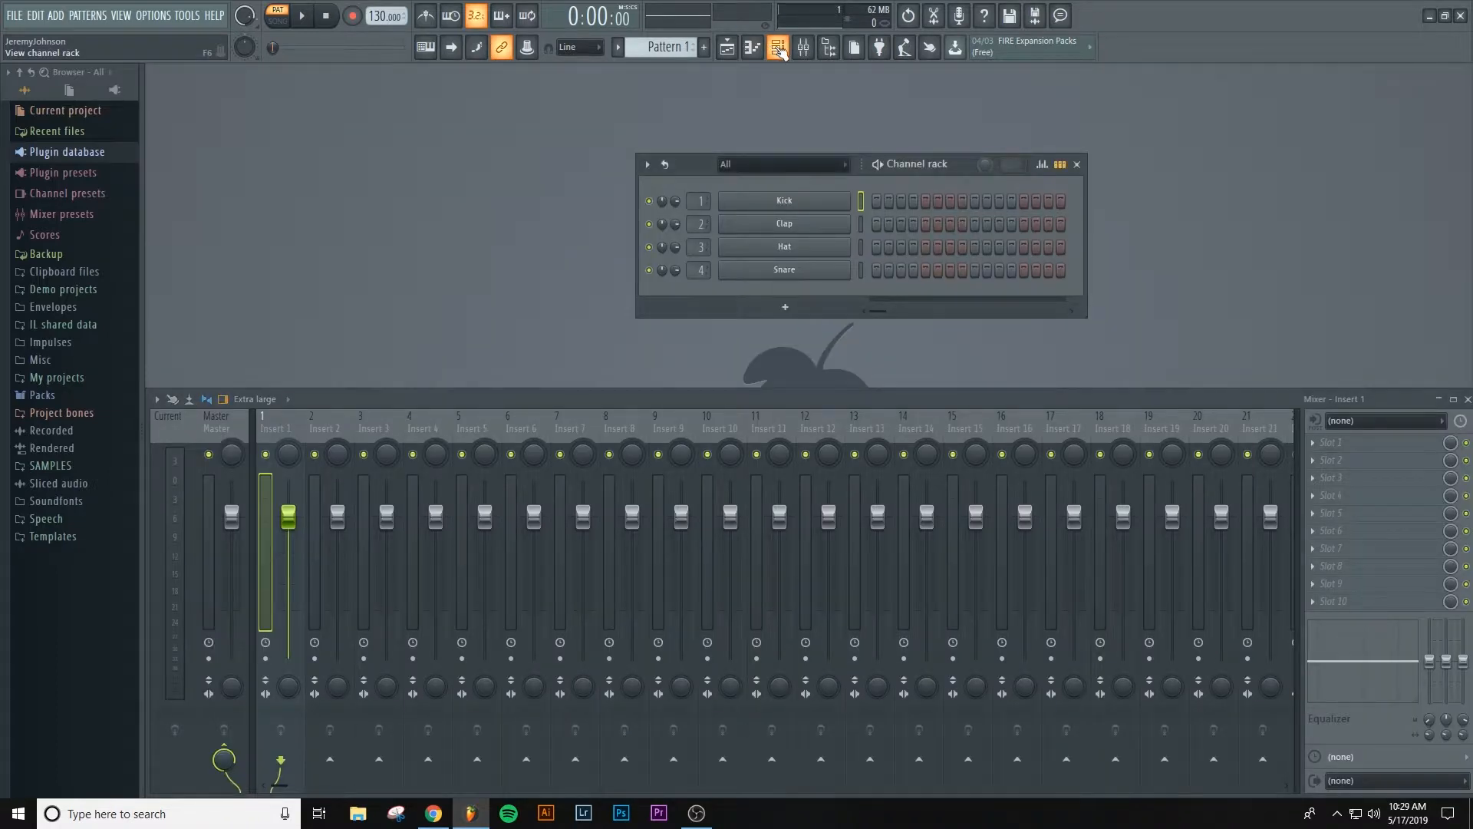
{"action": "left_click", "coordinate": [779, 48]}
{"action": "left_click", "coordinate": [779, 48]}
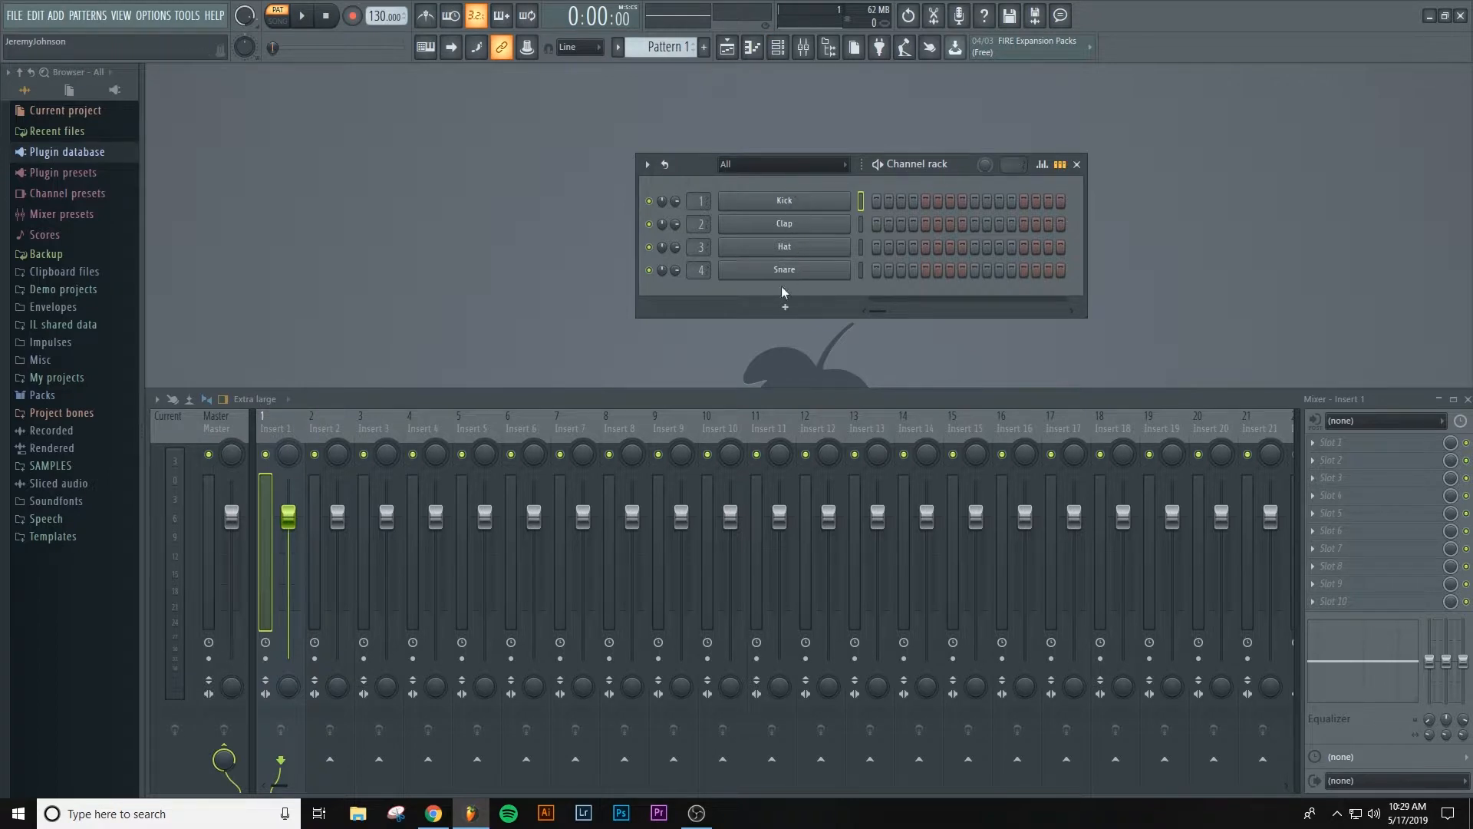
Step: Toggle the mixer and the browser off and back on
{"action": "left_click", "coordinate": [803, 49]}
{"action": "left_click", "coordinate": [804, 48]}
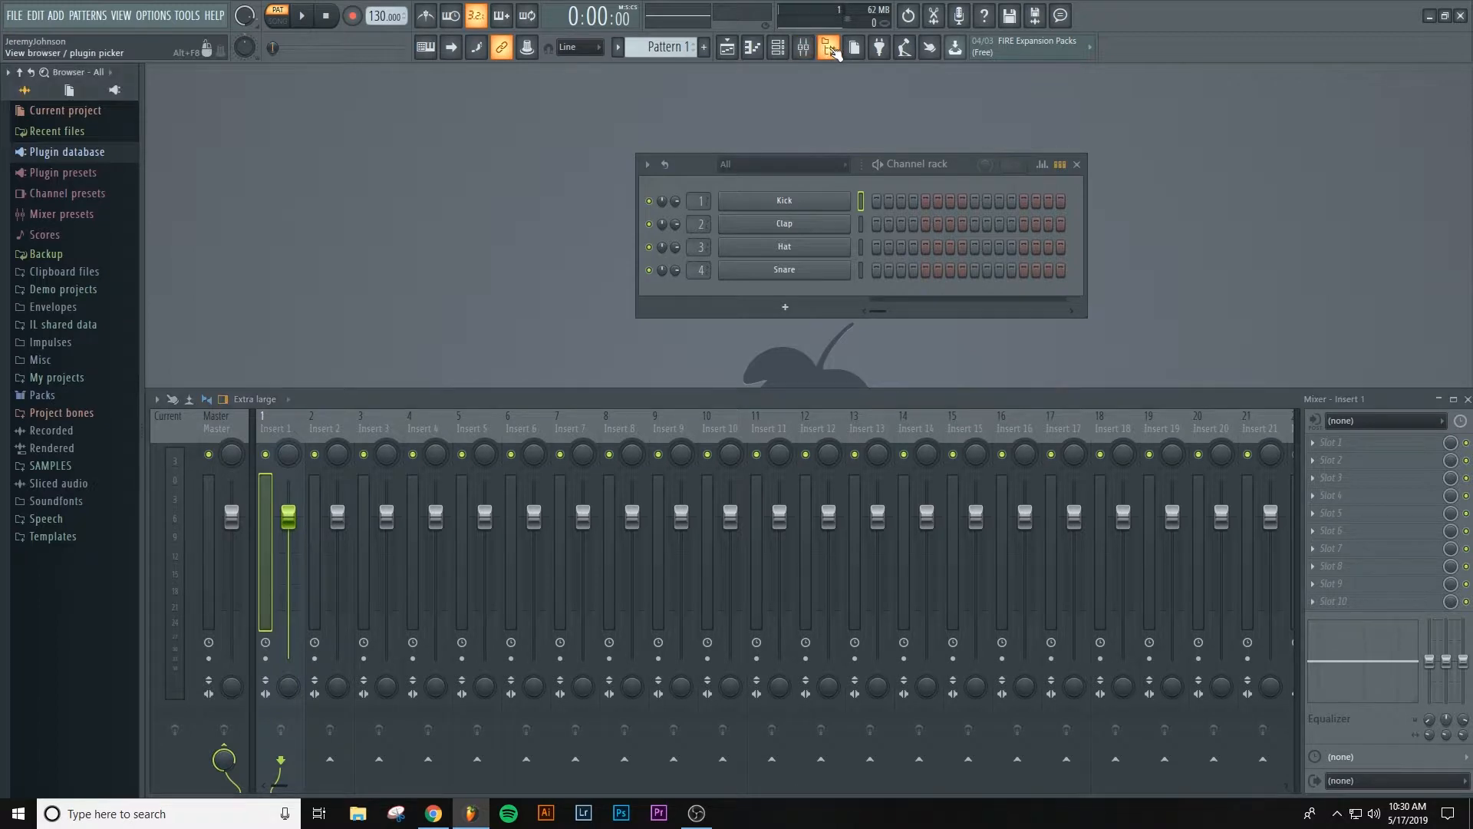
{"action": "left_click", "coordinate": [834, 49]}
{"action": "left_click", "coordinate": [834, 49]}
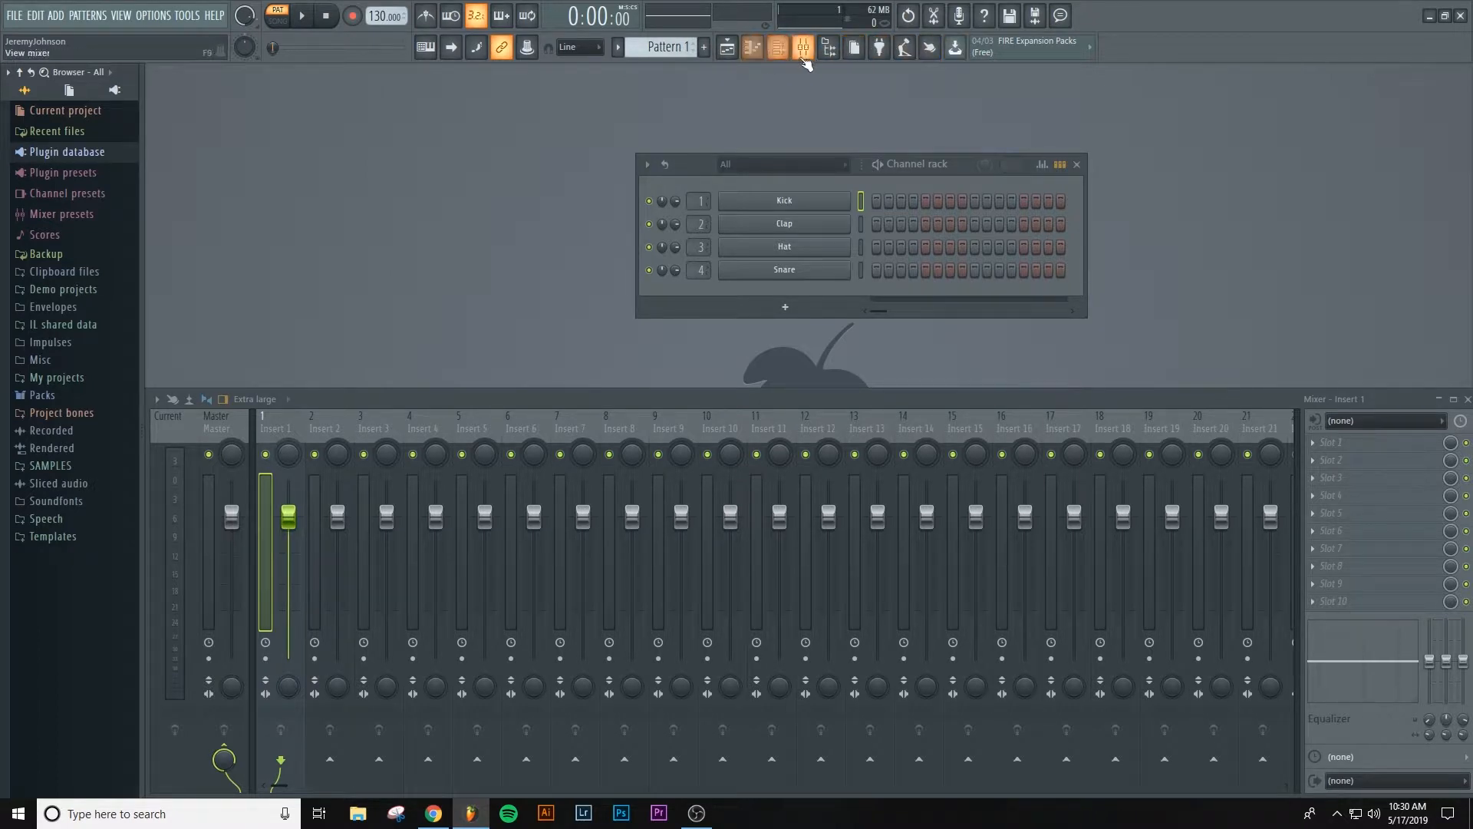
Step: Move the channel rack window higher in the workspace, away from the mixer
{"action": "left_click_drag", "start_coordinate": [913, 164], "coordinate": [955, 118]}
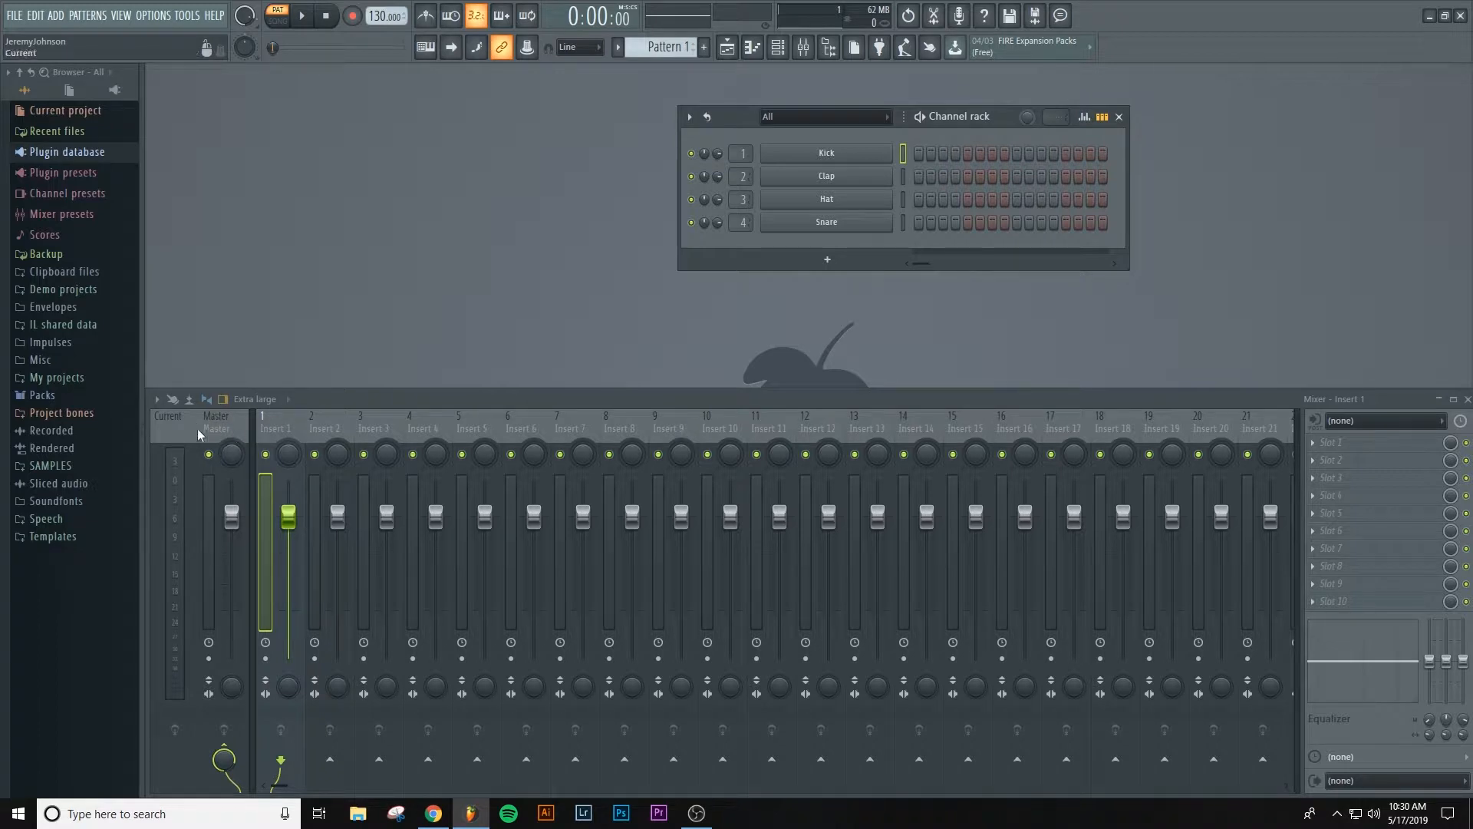
{"action": "key", "text": "F5"}
Step: Create a new project from the Basic template without saving the changes to untitled.flp
{"action": "left_click", "coordinate": [23, 17]}
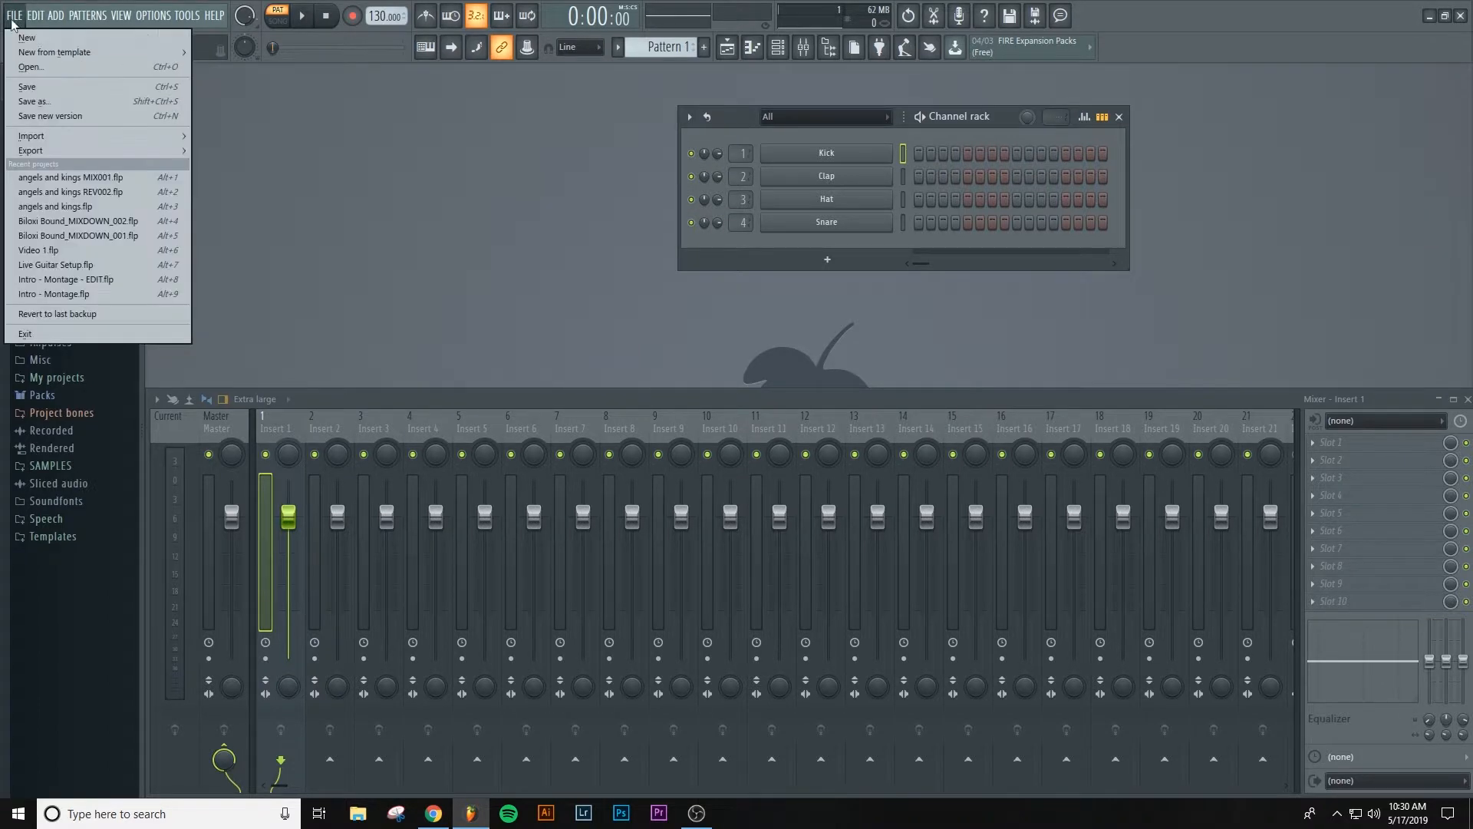
{"action": "mouse_move", "coordinate": [19, 51]}
{"action": "left_click", "coordinate": [314, 261]}
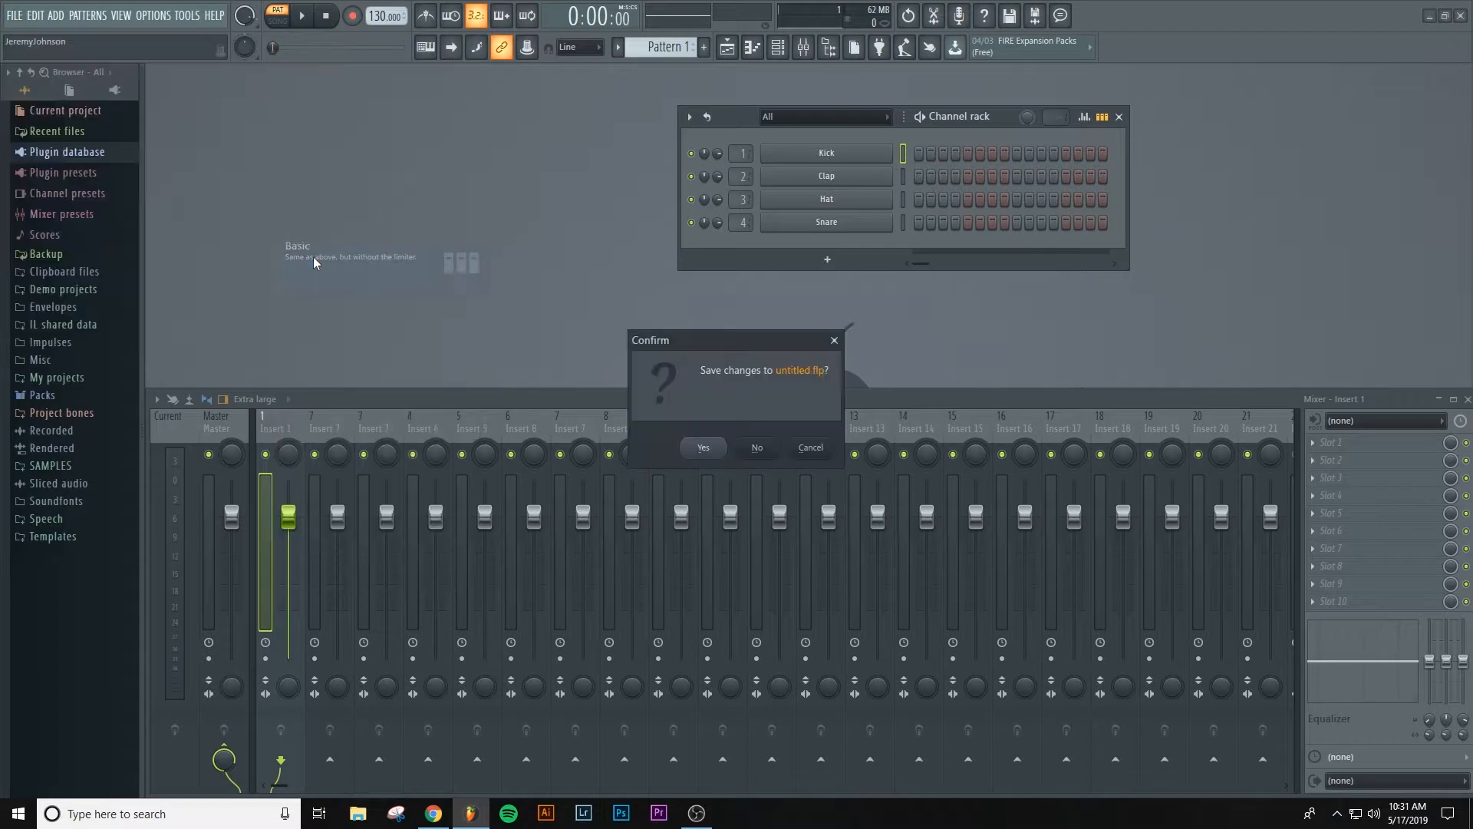
{"action": "left_click", "coordinate": [753, 448]}
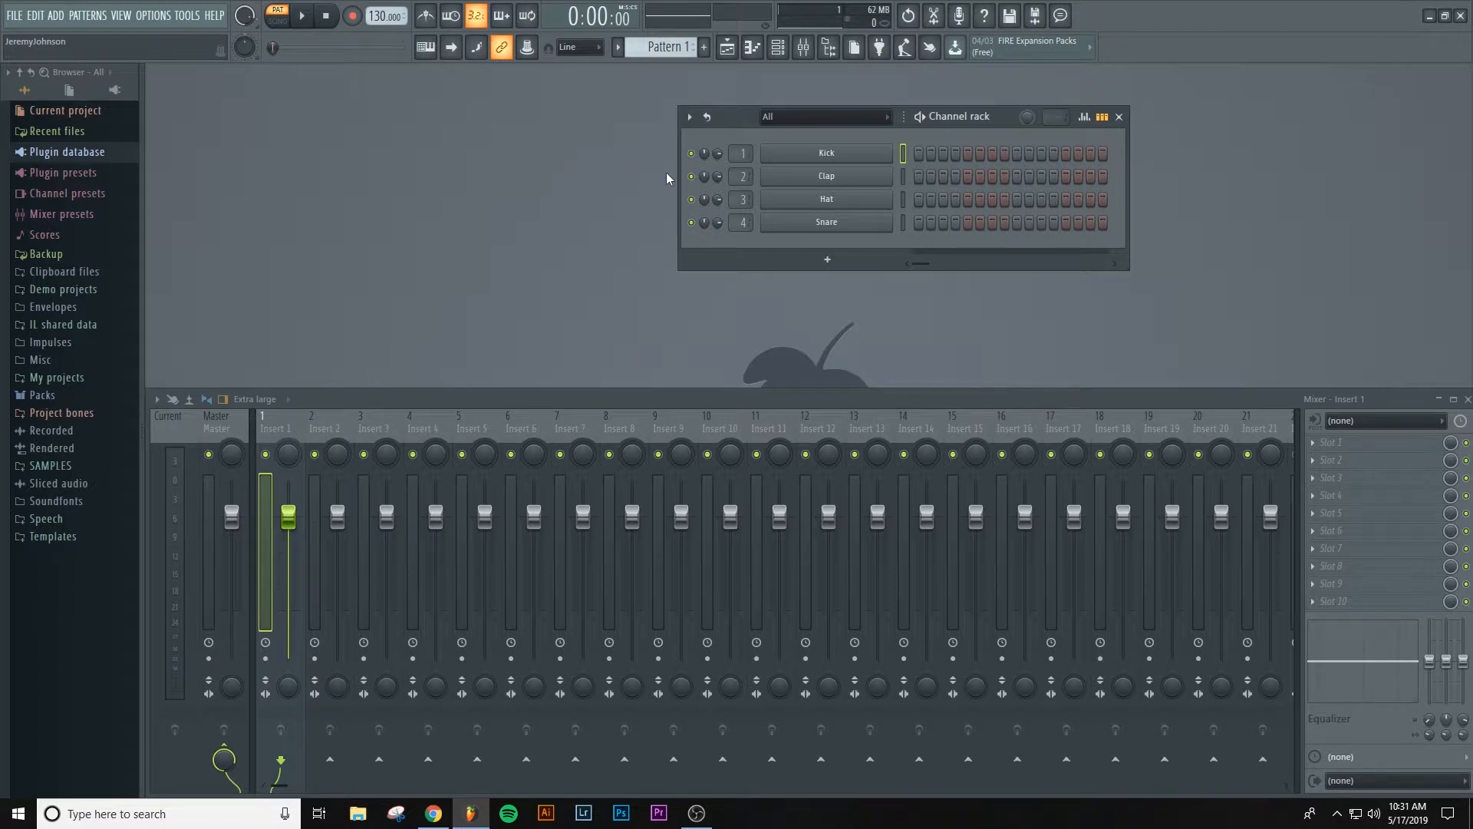
Step: Show the playlist with the channel rack and mixer, and choose the Extra large mixer layout
{"action": "key", "text": "F5"}
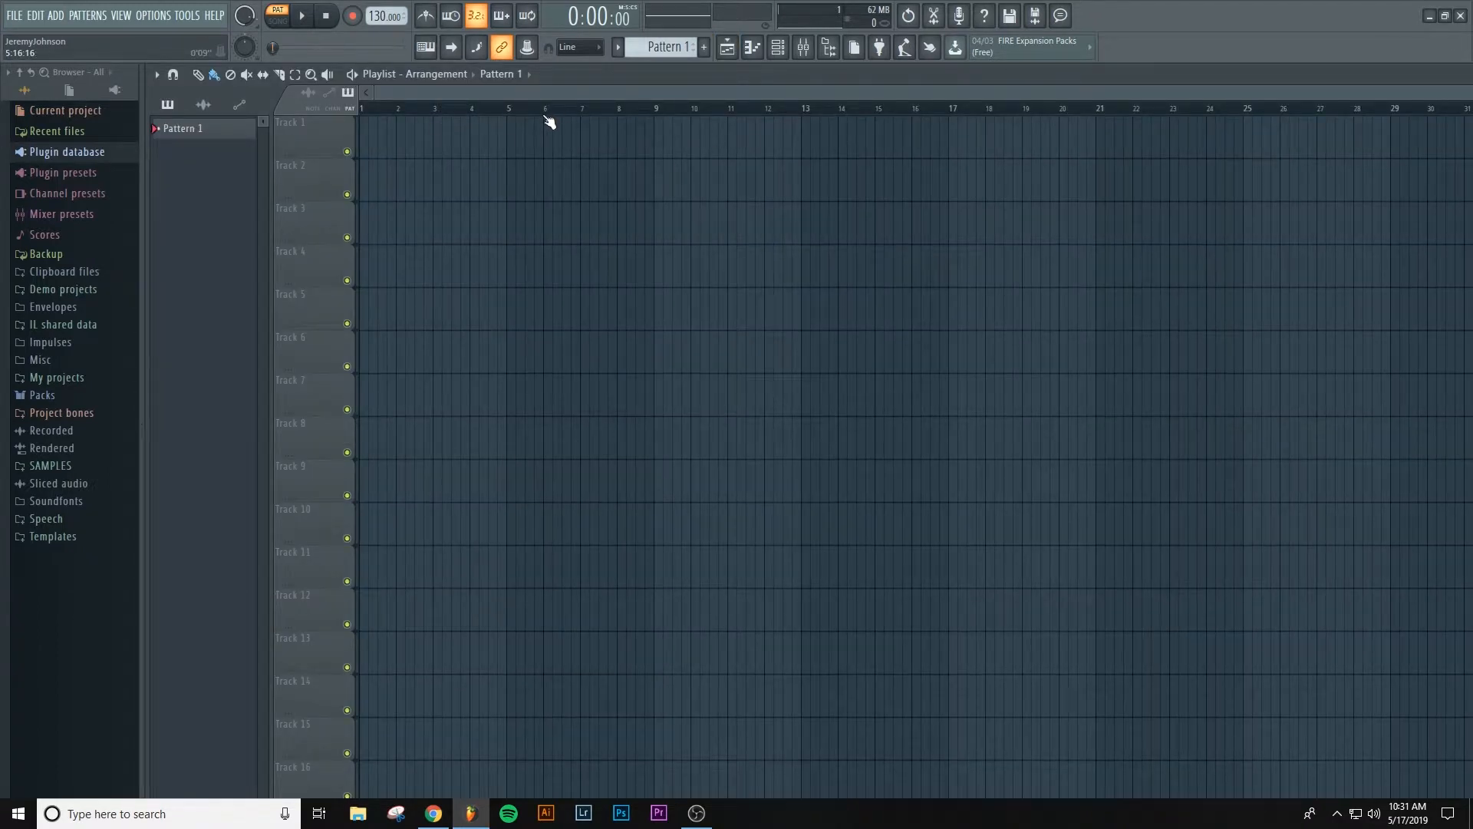
{"action": "key", "text": "F6"}
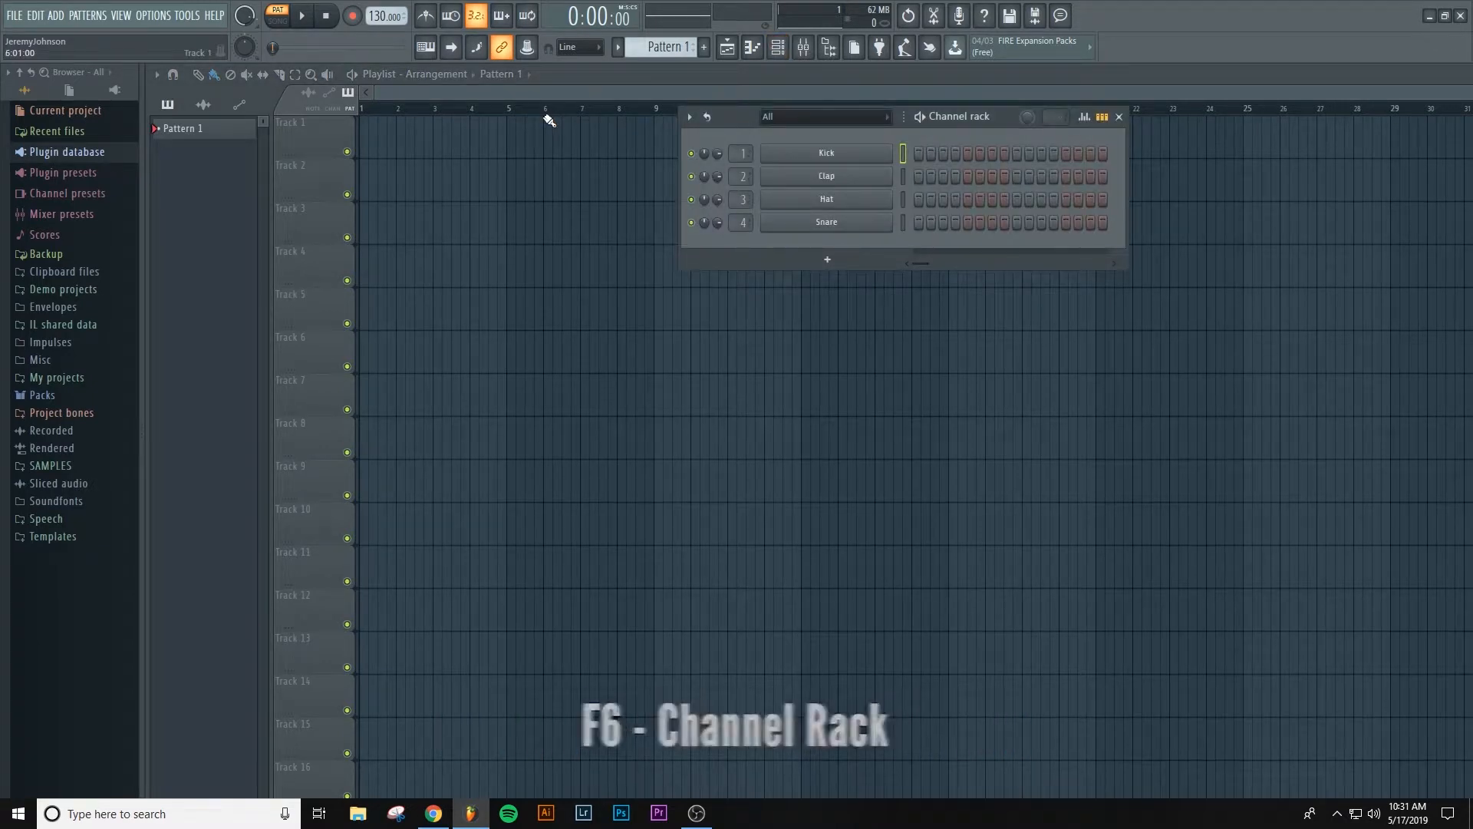
{"action": "key", "text": "F9"}
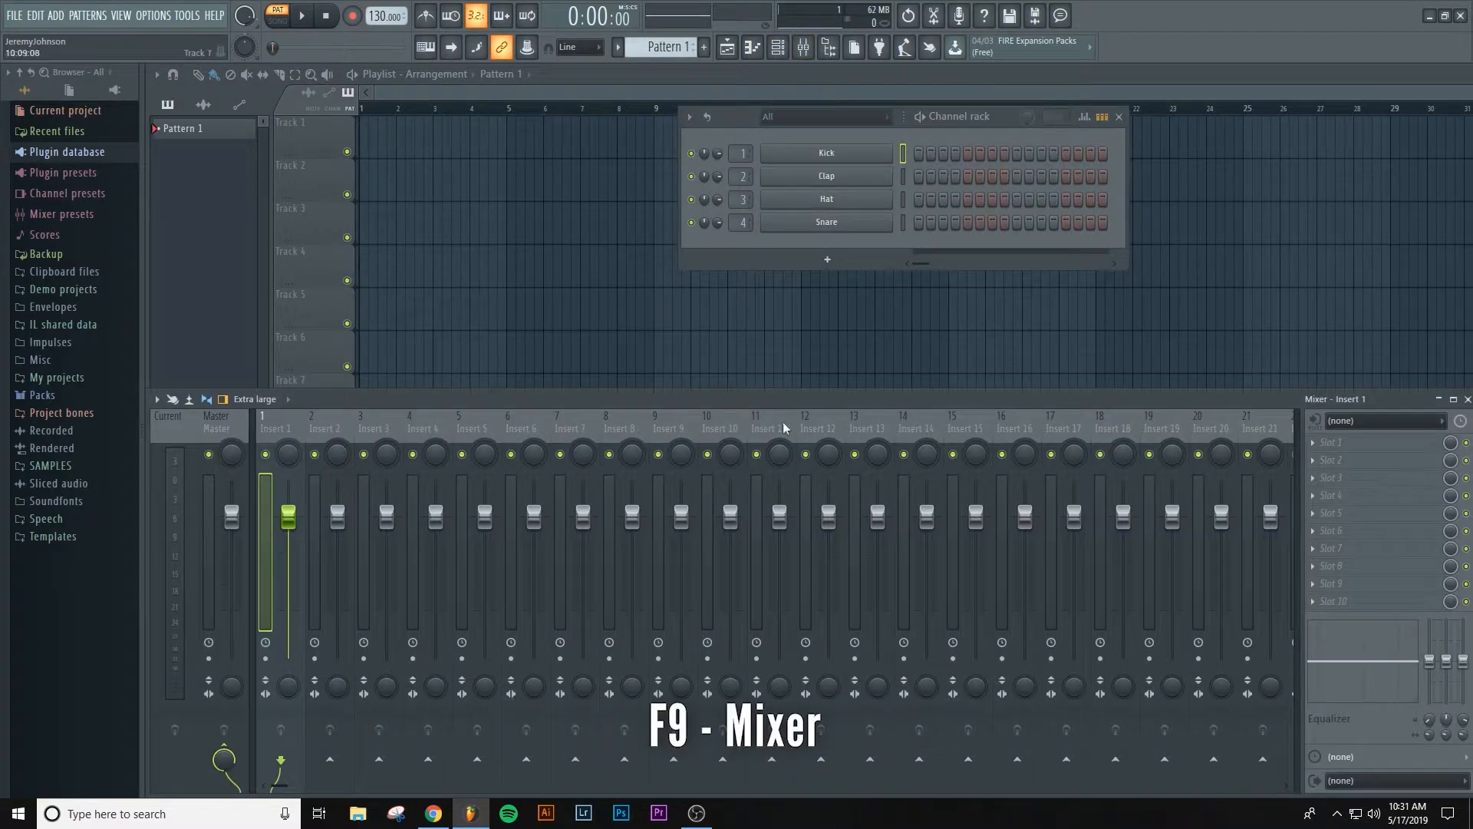
{"action": "left_click", "coordinate": [290, 402]}
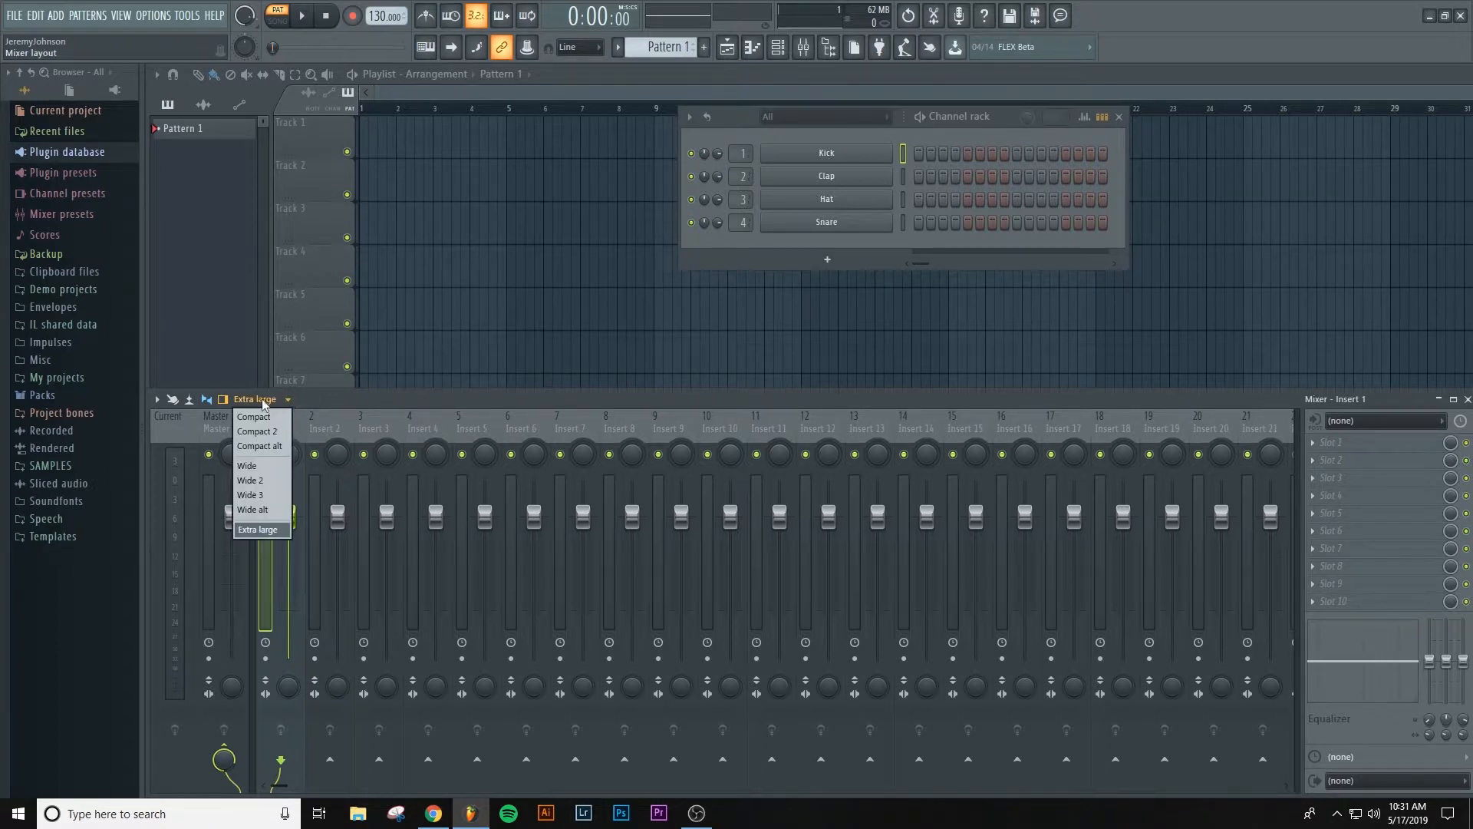
{"action": "left_click", "coordinate": [256, 531]}
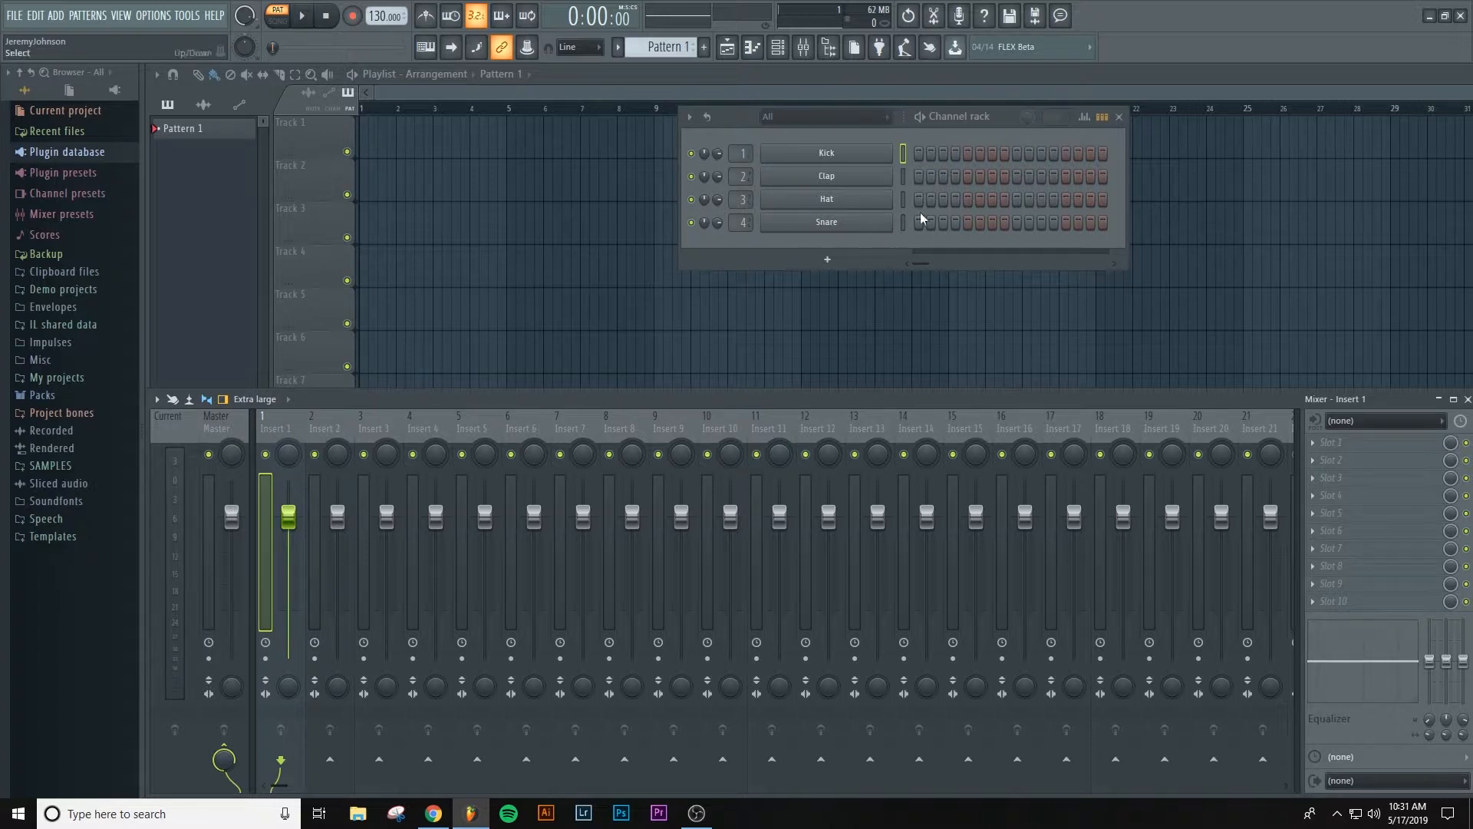
Step: Open the Kick, Clap and Hat channel settings one after another and audition their samples
{"action": "left_click", "coordinate": [863, 156]}
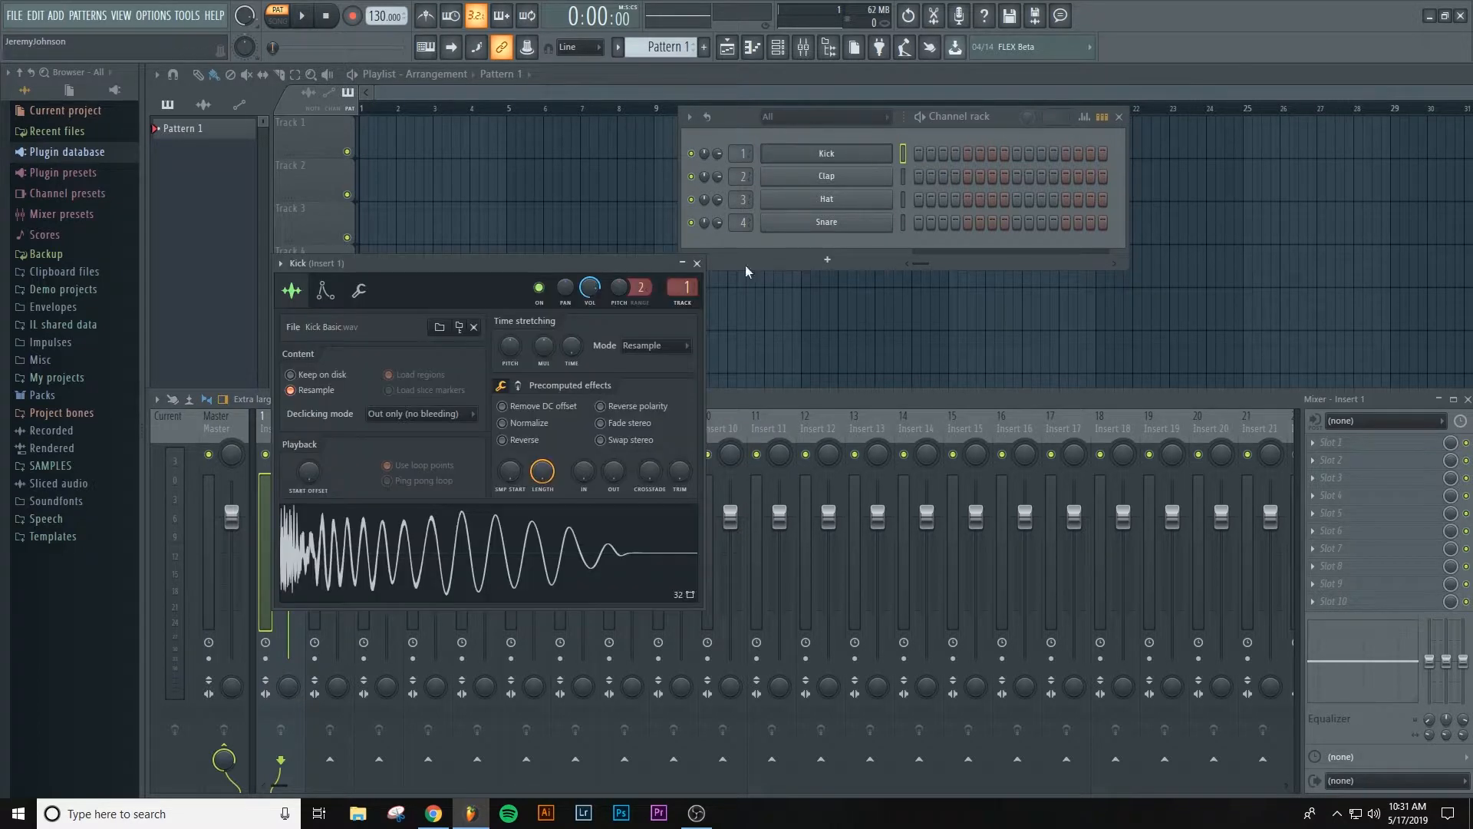
{"action": "left_click", "coordinate": [458, 557]}
{"action": "left_click", "coordinate": [786, 182]}
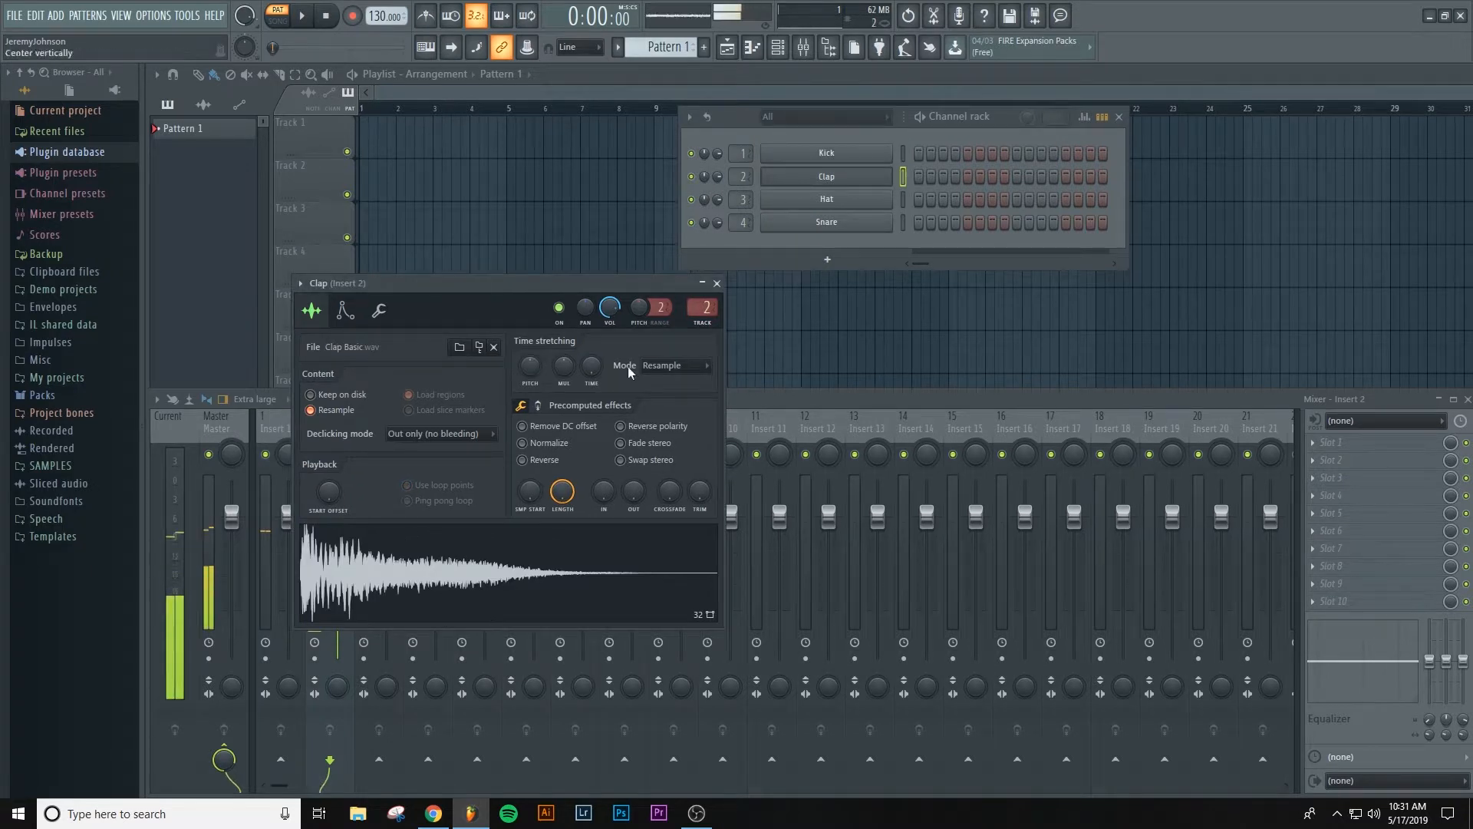
{"action": "left_click", "coordinate": [836, 201]}
{"action": "left_click", "coordinate": [472, 461]}
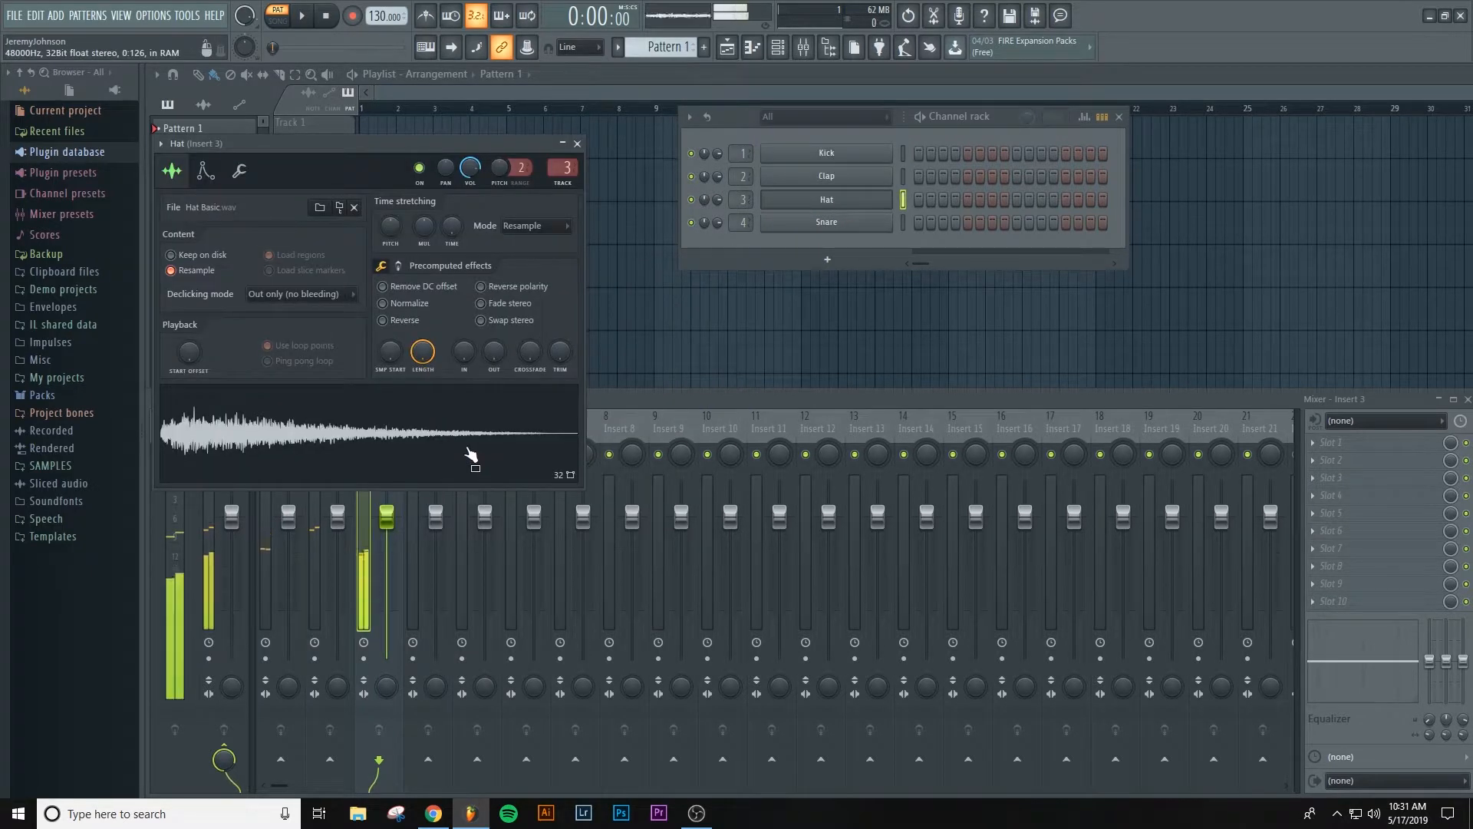
{"action": "left_click", "coordinate": [577, 143]}
Step: Open the Snare channel settings, audition its sample several times and close the window
{"action": "left_click", "coordinate": [833, 223]}
{"action": "left_click", "coordinate": [460, 433]}
{"action": "left_click", "coordinate": [461, 433]}
{"action": "left_click_drag", "start_coordinate": [420, 171], "coordinate": [988, 318]}
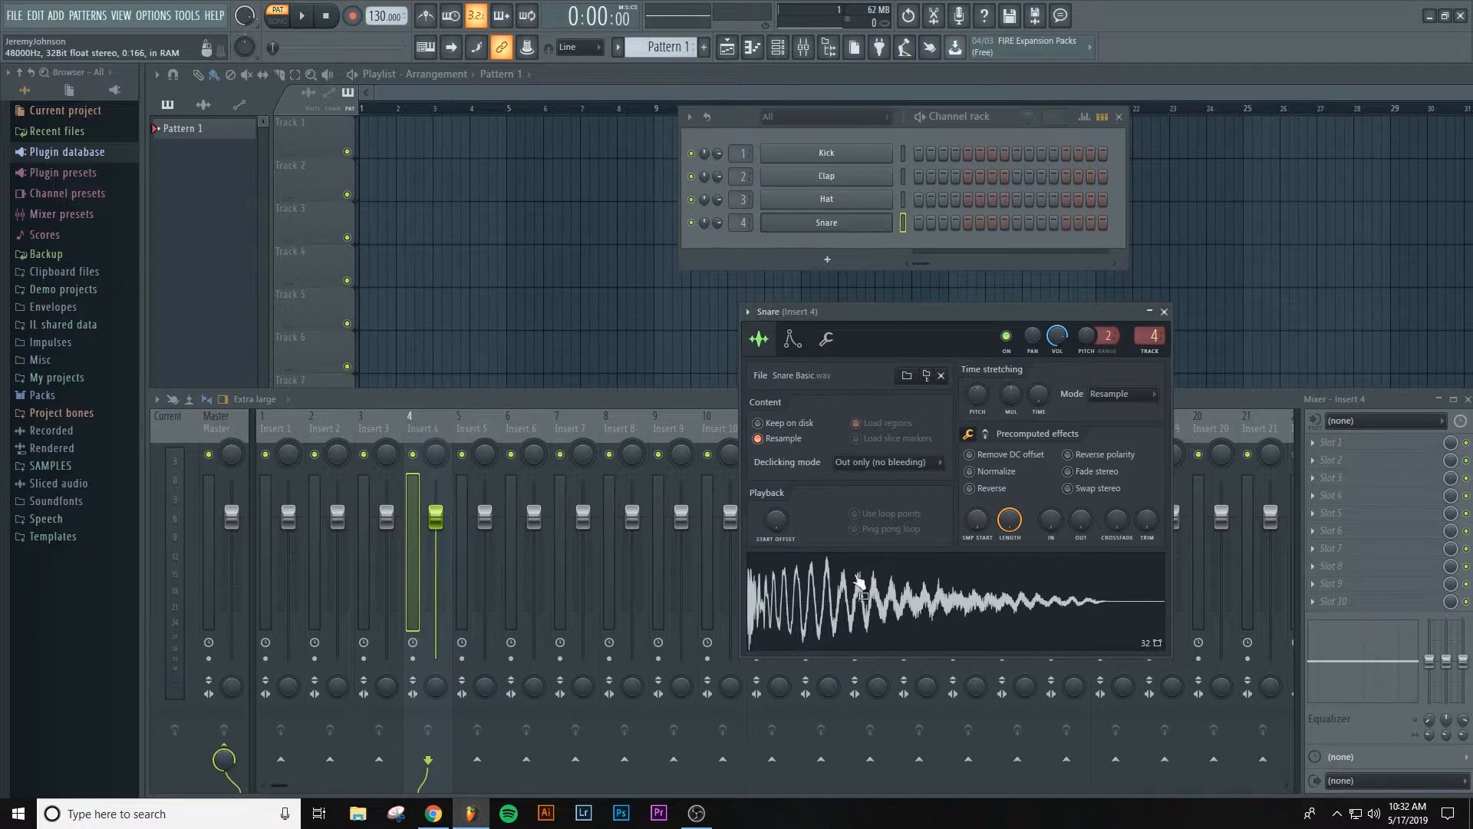
{"action": "left_click", "coordinate": [827, 611]}
{"action": "left_click", "coordinate": [826, 611]}
{"action": "left_click", "coordinate": [826, 612]}
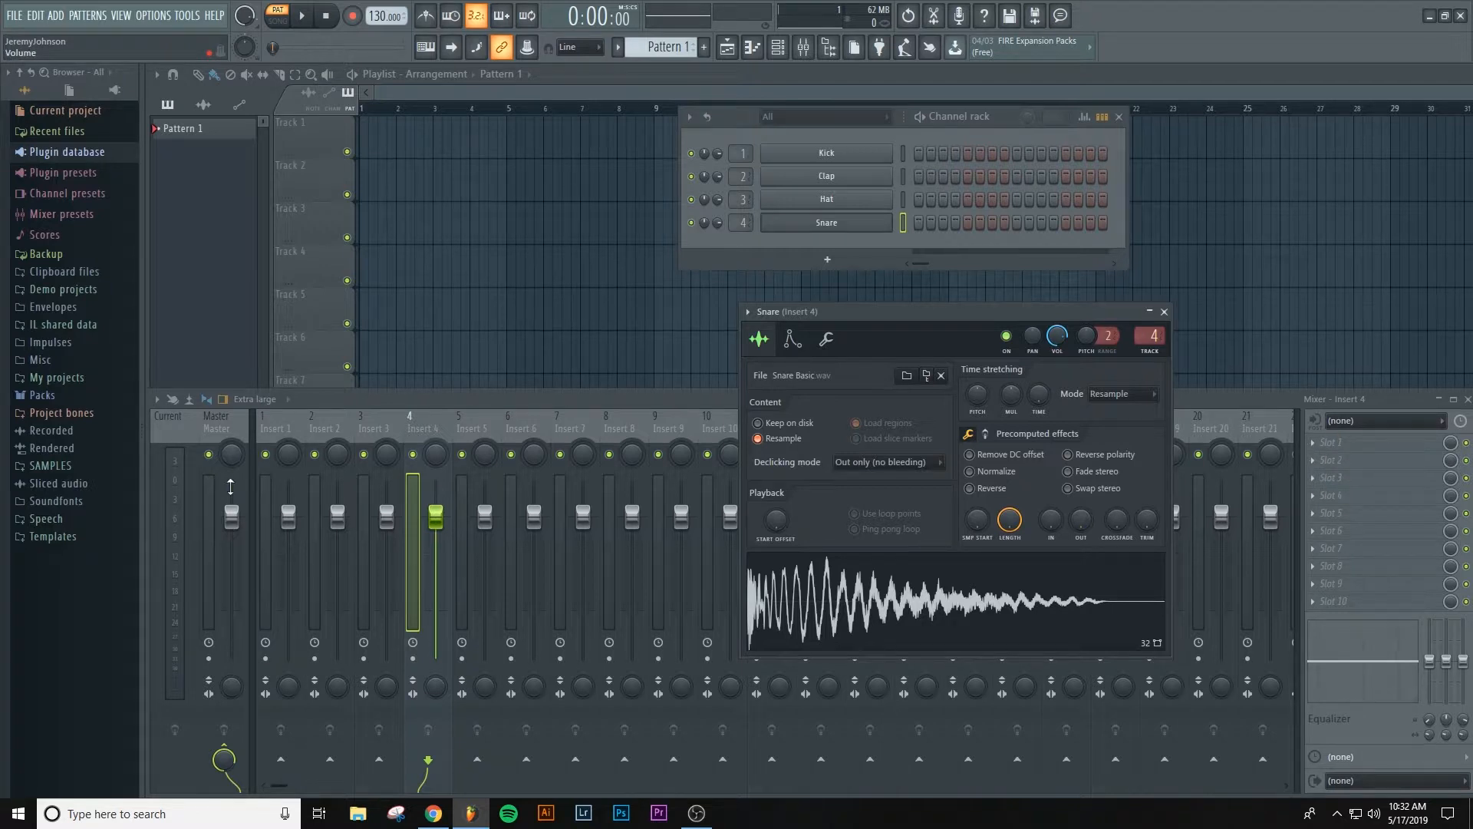
{"action": "left_click", "coordinate": [1165, 312]}
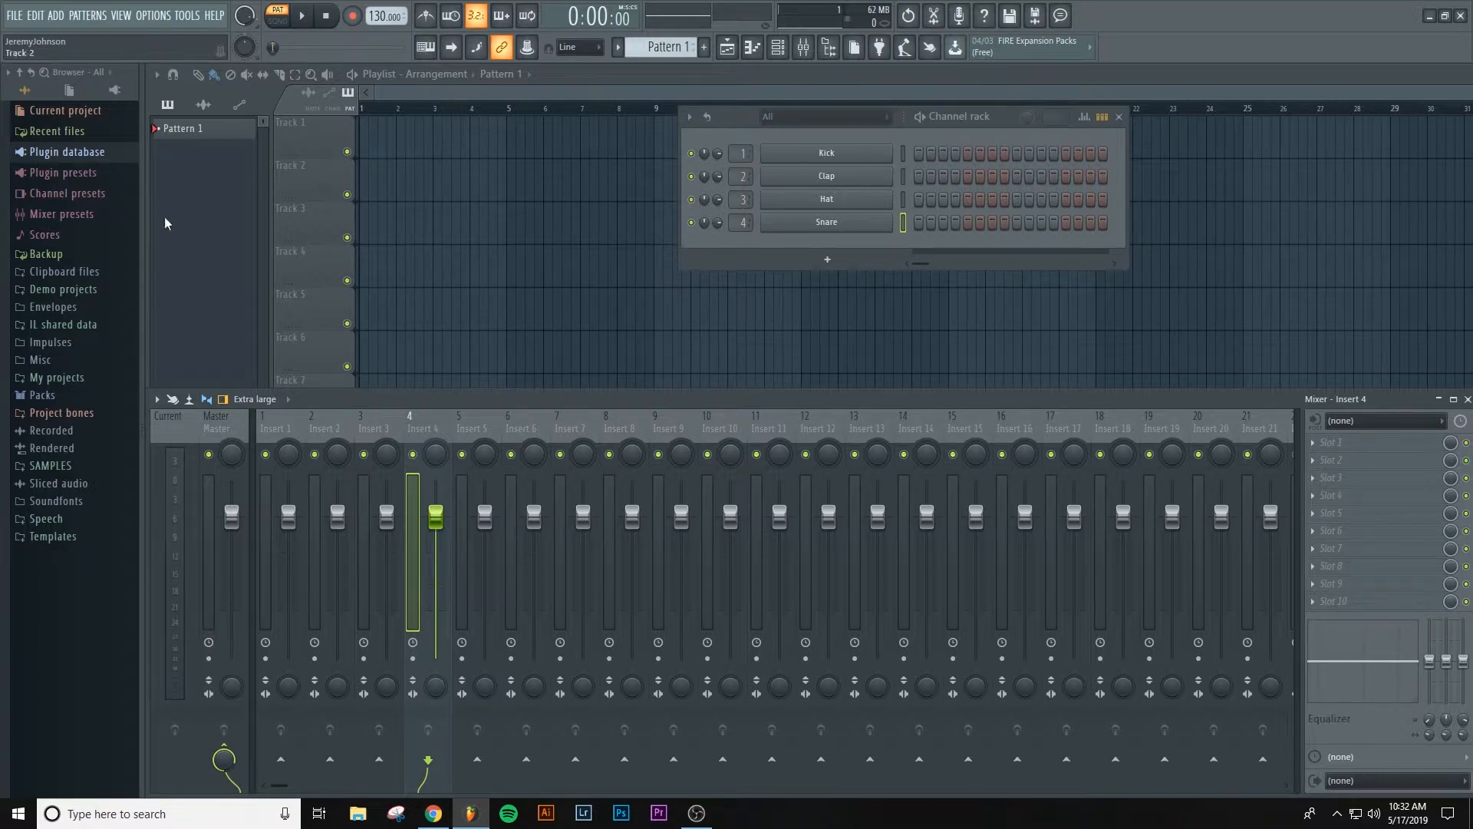
Step: Browse to the Kicks folder in the Drums packs and audition the 22in Kick sample
{"action": "left_click", "coordinate": [39, 396]}
{"action": "left_click", "coordinate": [47, 413]}
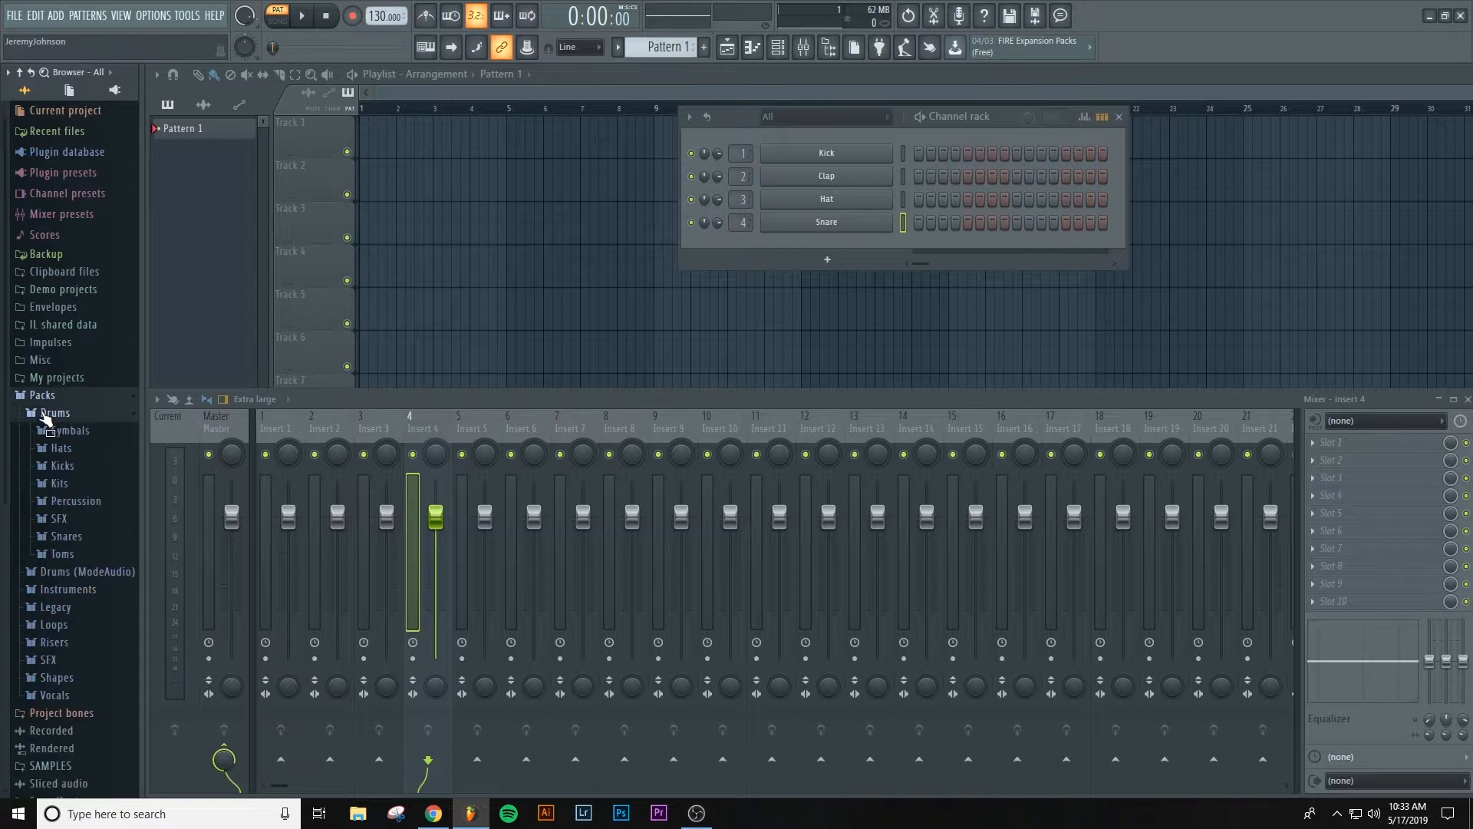
{"action": "left_click", "coordinate": [60, 465]}
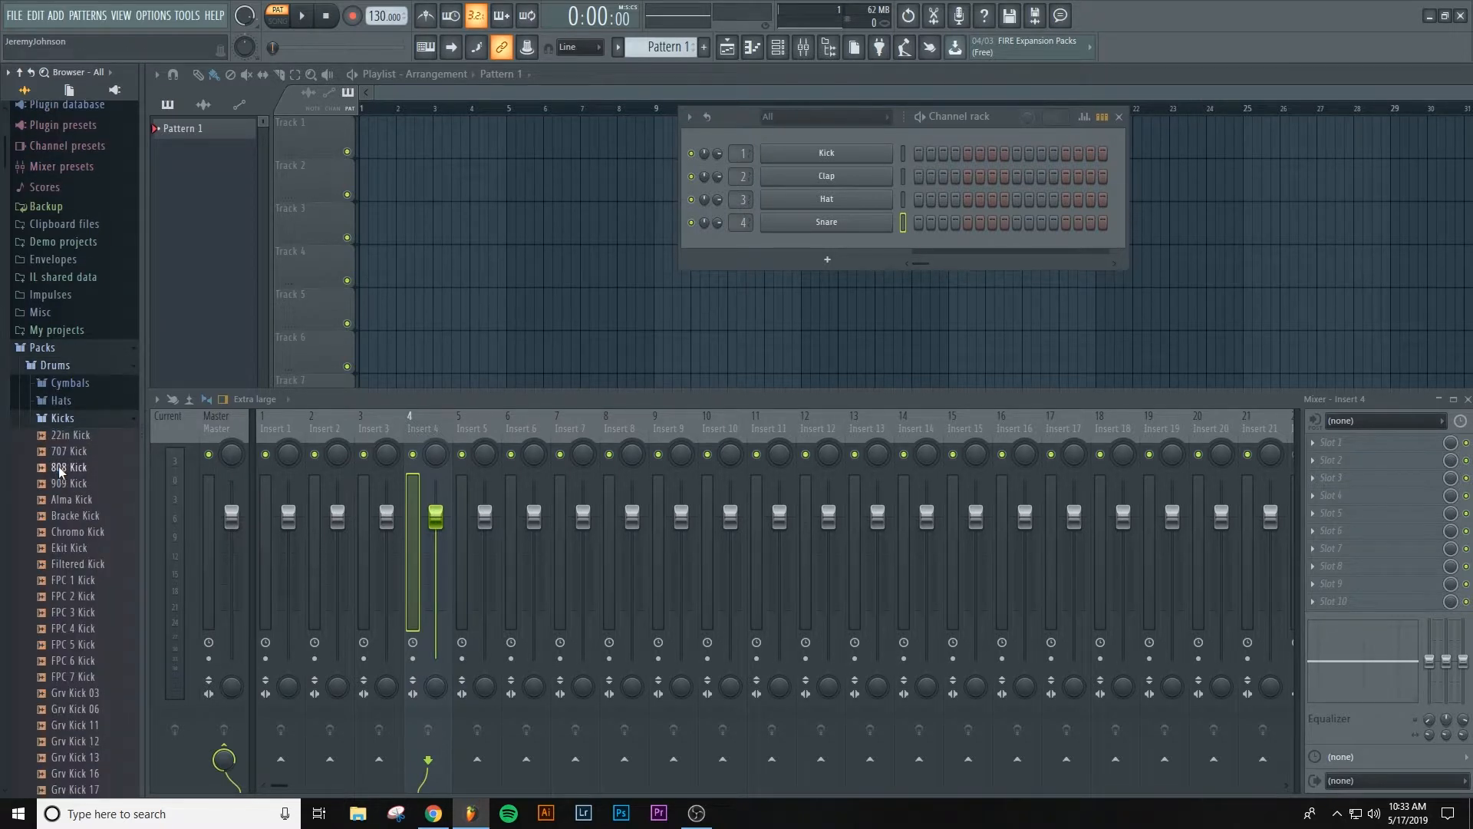
{"action": "left_click", "coordinate": [58, 435]}
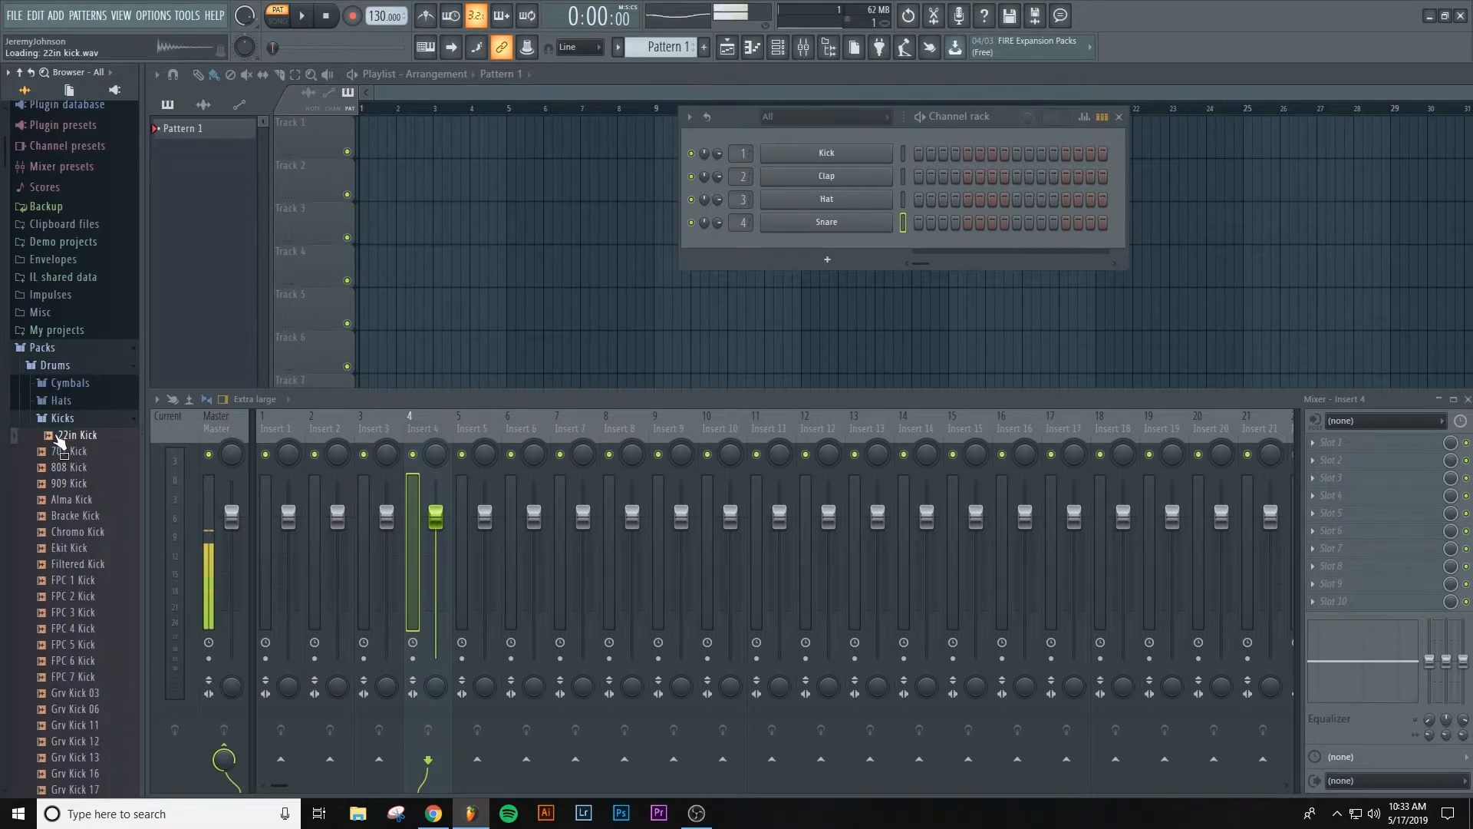
{"action": "key", "text": "Down"}
{"action": "key", "text": "Down"}
{"action": "left_click", "coordinate": [60, 435]}
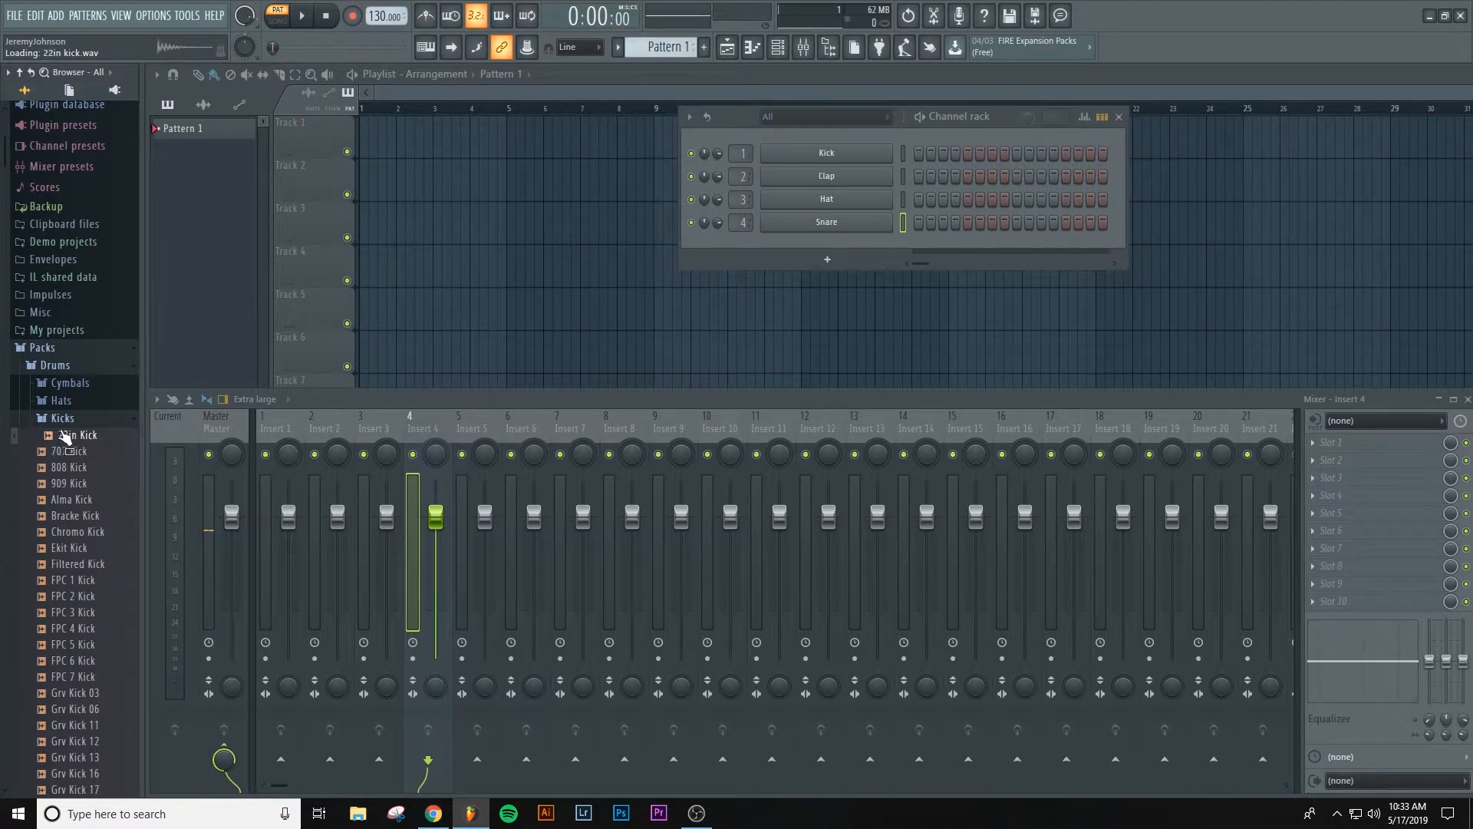
Step: Add the 22in Kick sample as a new channel below Snare and route it to mixer track 5
{"action": "left_click_drag", "start_coordinate": [74, 443], "coordinate": [795, 238]}
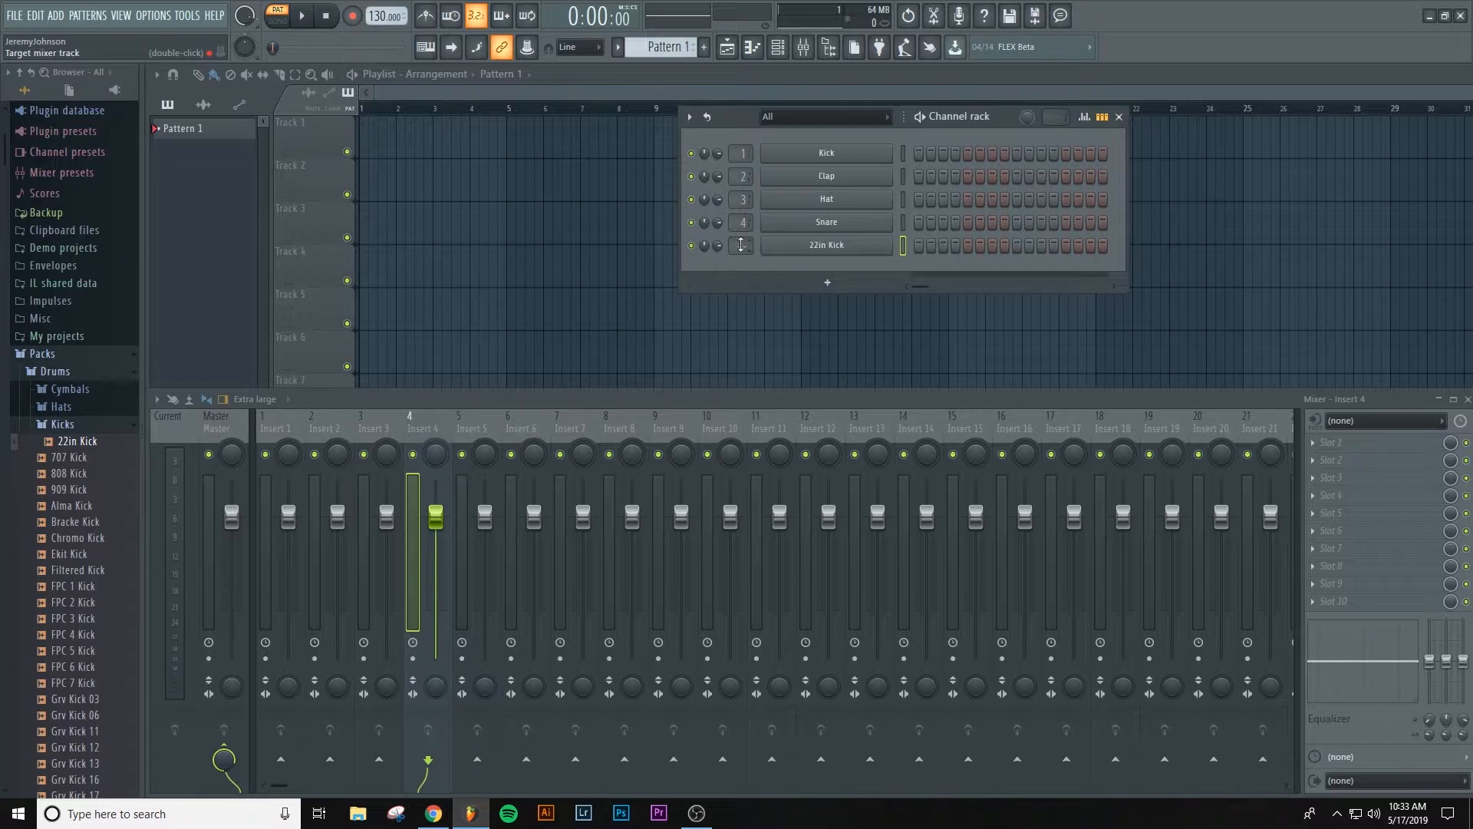
{"action": "left_click_drag", "start_coordinate": [742, 245], "coordinate": [742, 212]}
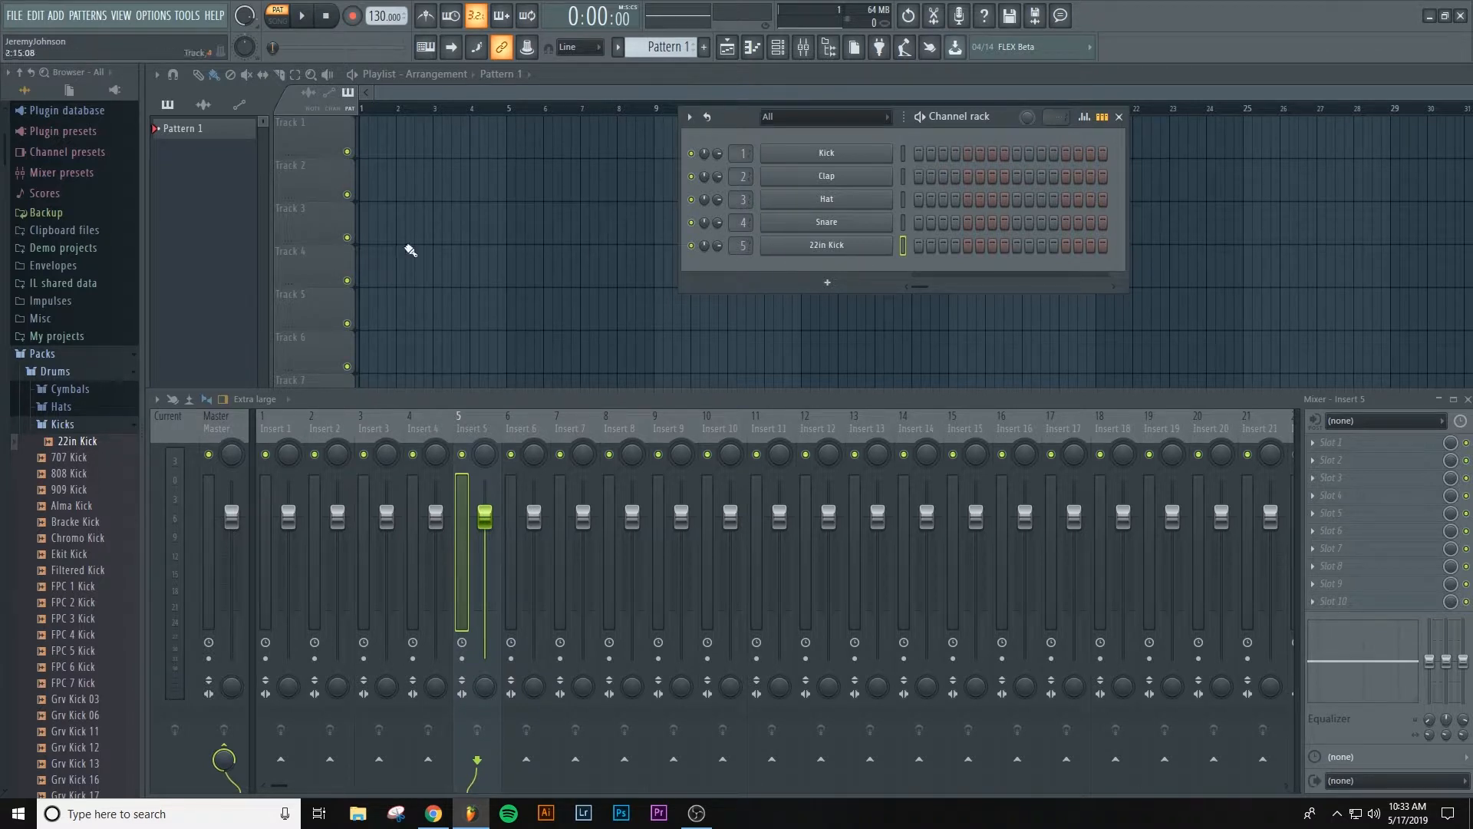
Step: Audition the 707 CH sample from the Hats folder and open it in a new channel
{"action": "left_click", "coordinate": [58, 407]}
{"action": "left_click", "coordinate": [58, 417]}
{"action": "left_click_drag", "start_coordinate": [58, 426], "coordinate": [69, 423]}
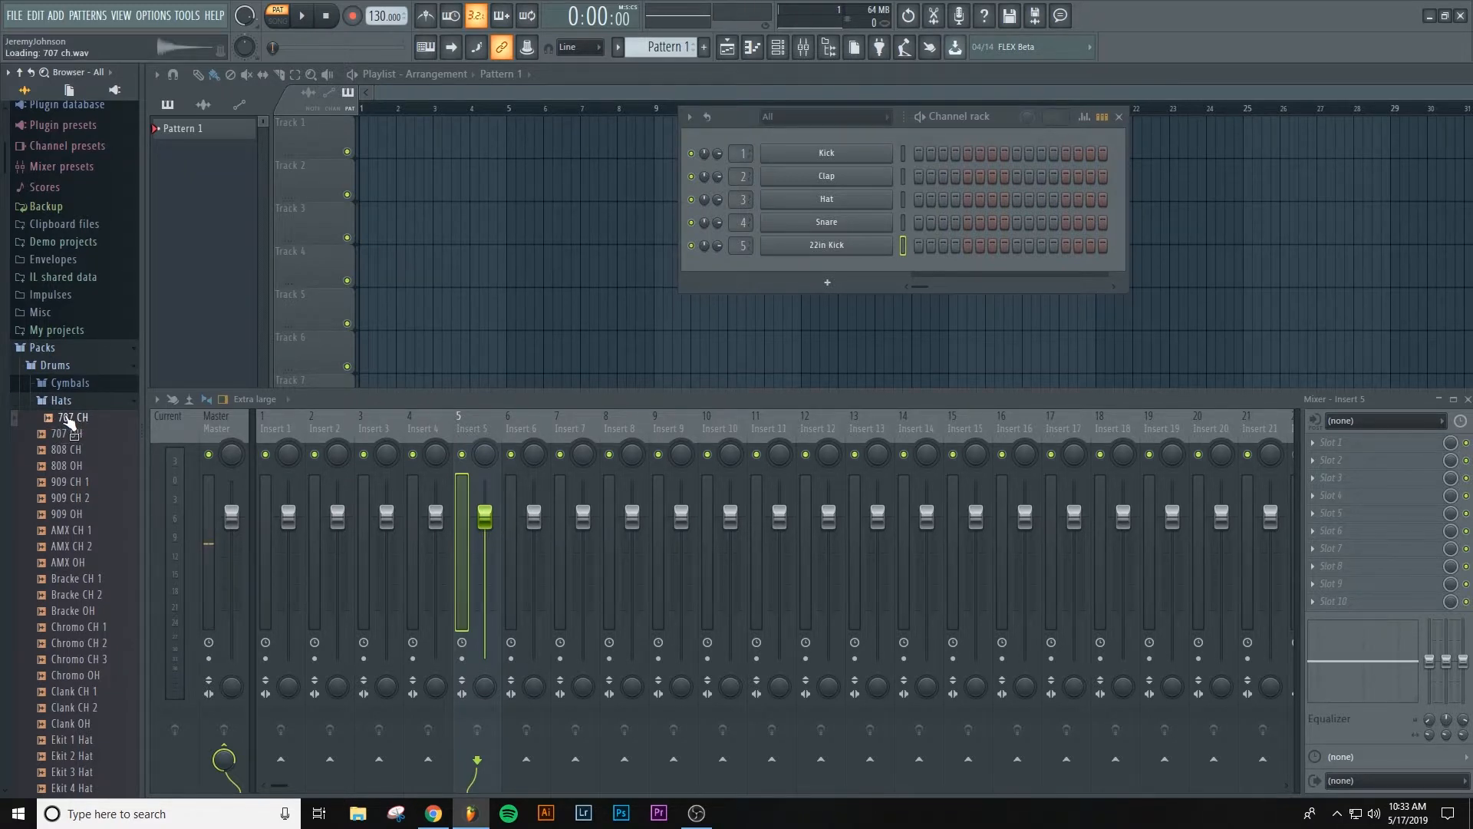
{"action": "right_click", "coordinate": [66, 418]}
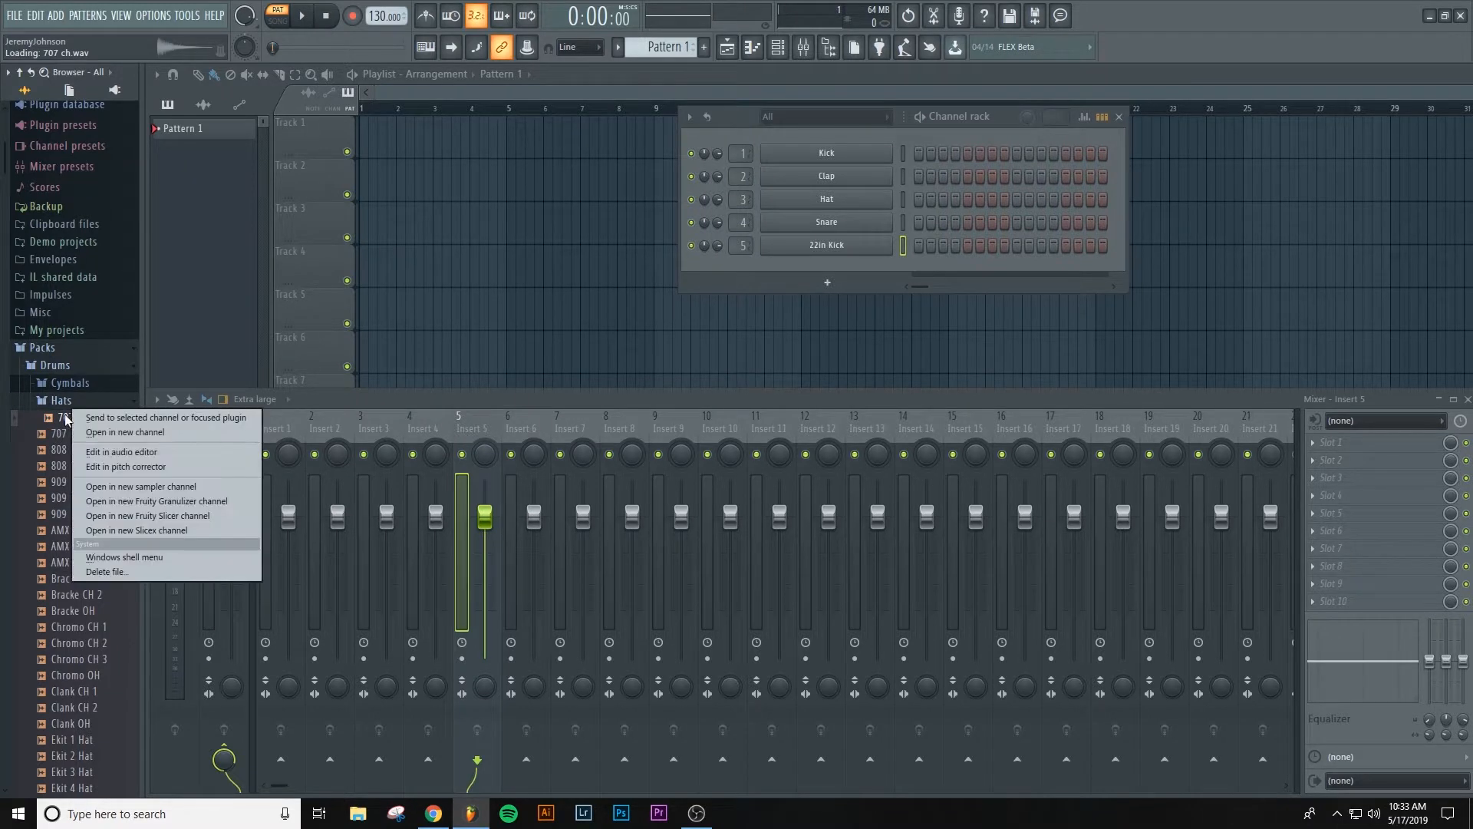
{"action": "left_click", "coordinate": [122, 432]}
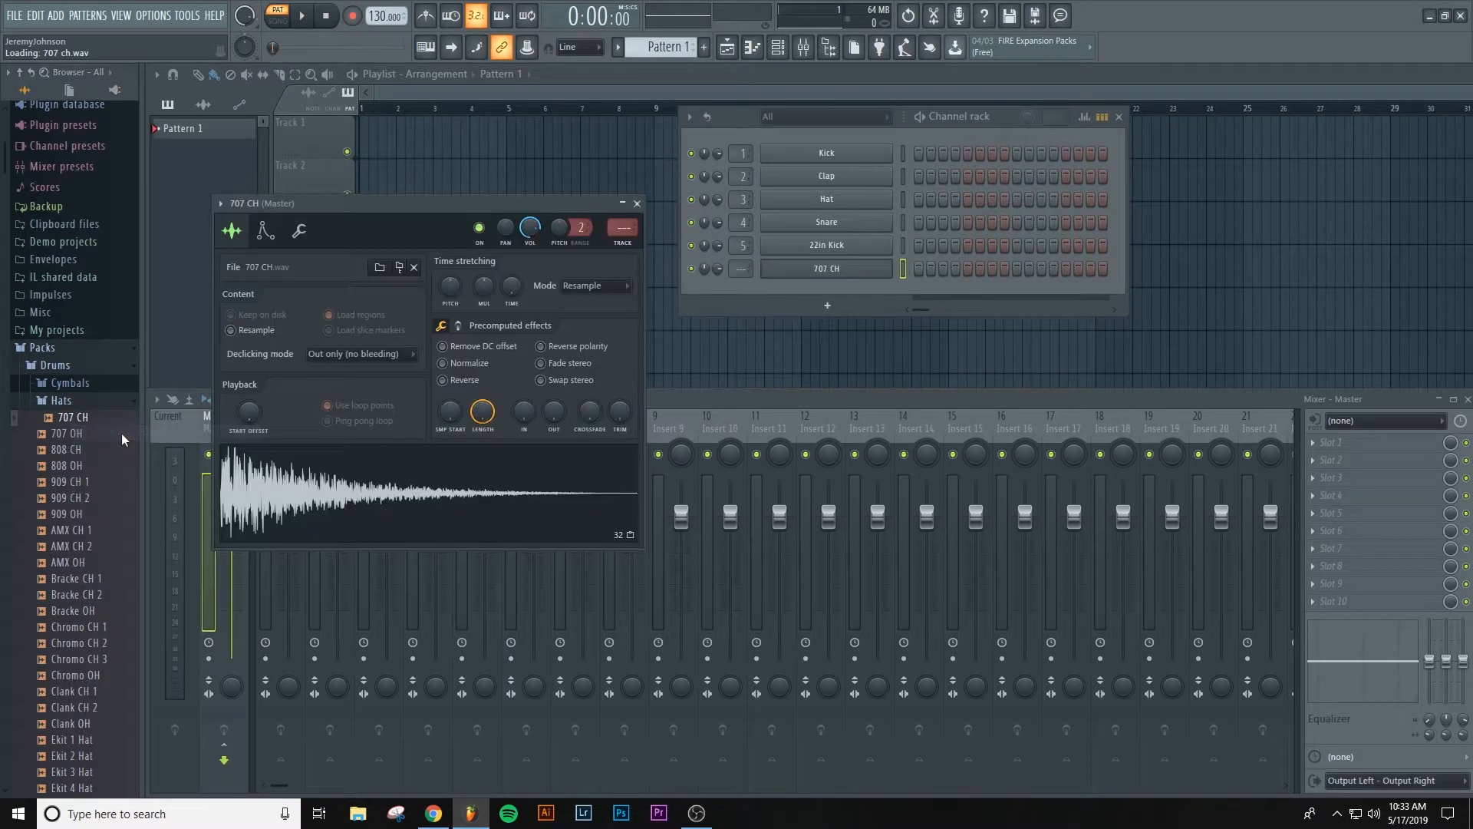
Step: Adjust the 707 CH channel's volume slightly and check its sample settings again
{"action": "left_click", "coordinate": [637, 203]}
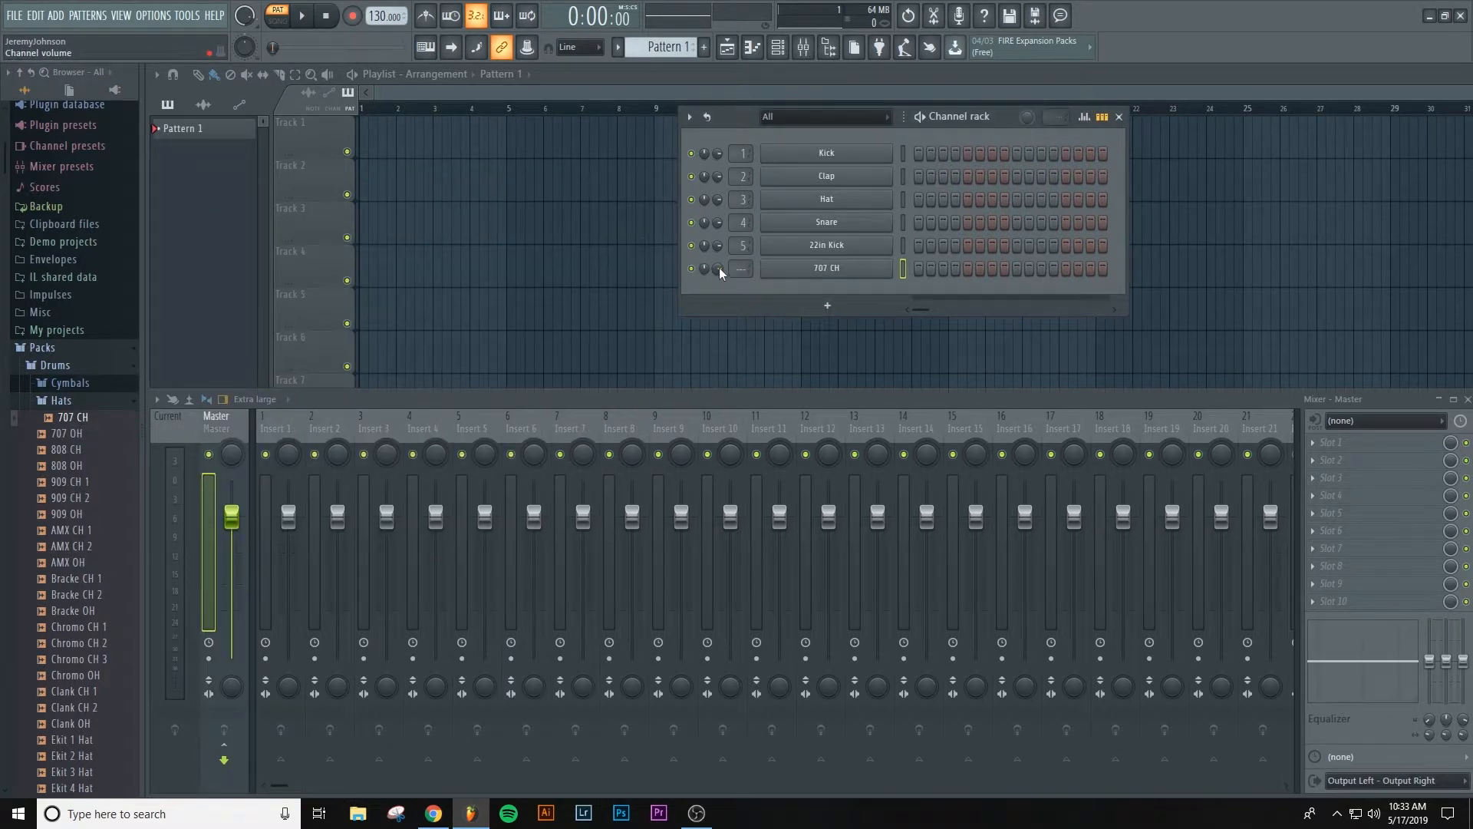
{"action": "left_click_drag", "start_coordinate": [717, 269], "coordinate": [717, 280]}
{"action": "left_click_drag", "start_coordinate": [718, 268], "coordinate": [718, 267]}
{"action": "left_click", "coordinate": [817, 268]}
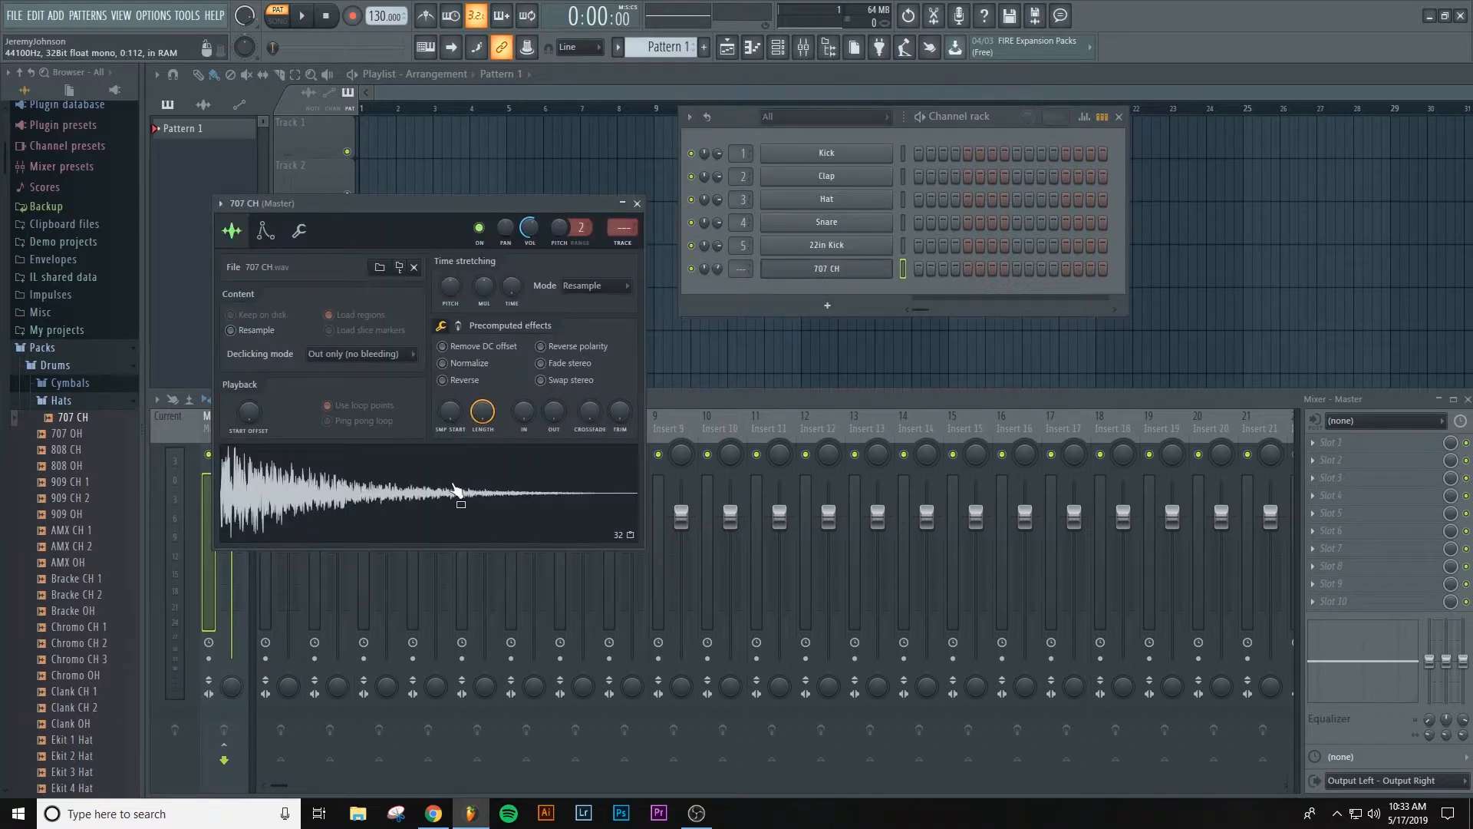
{"action": "left_click", "coordinate": [636, 203]}
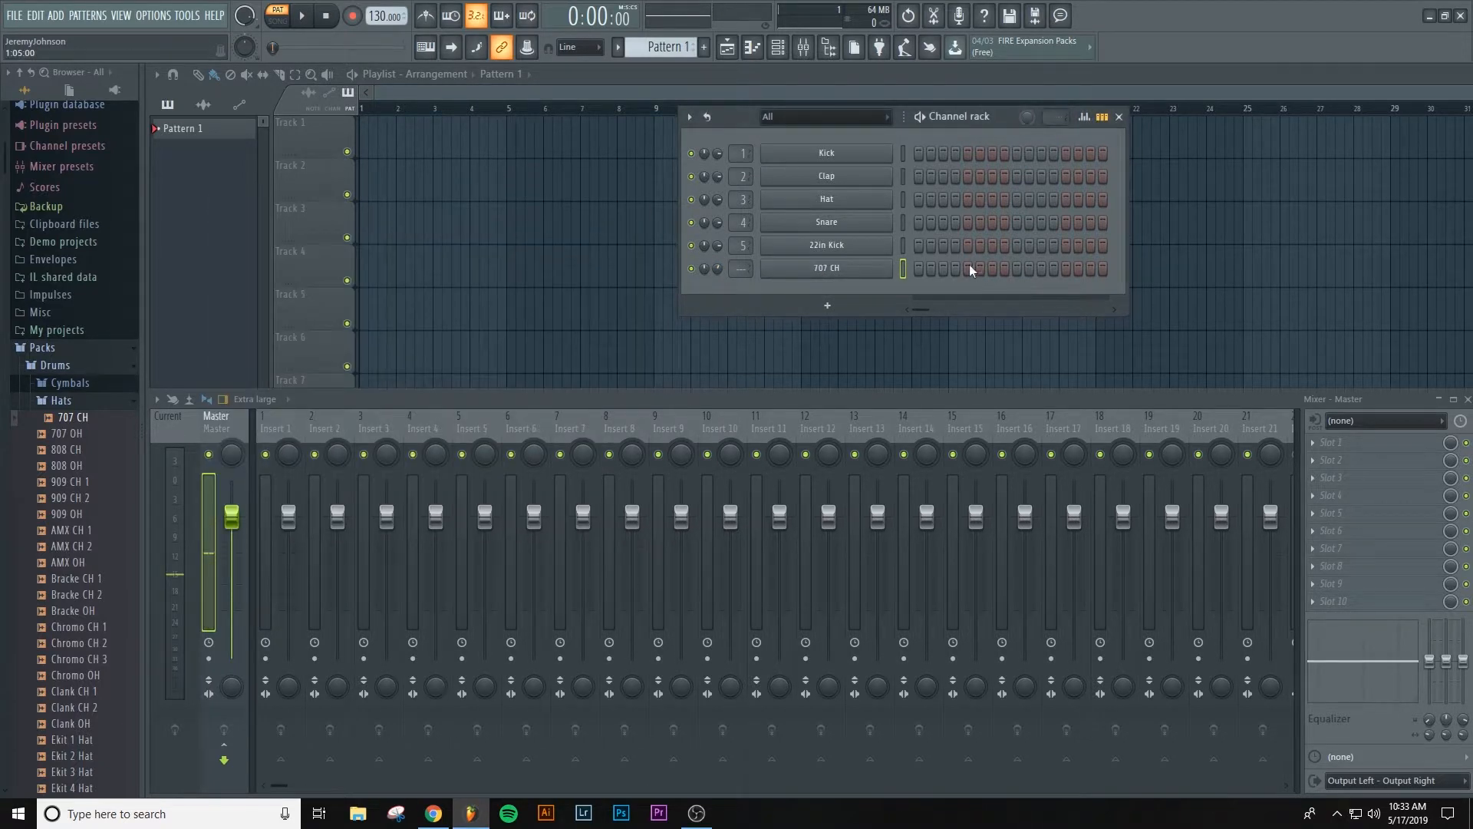
Step: Rename the 707 CH channel to Hi Hat with a red colour and route it to mixer track 6
{"action": "right_click", "coordinate": [844, 273]}
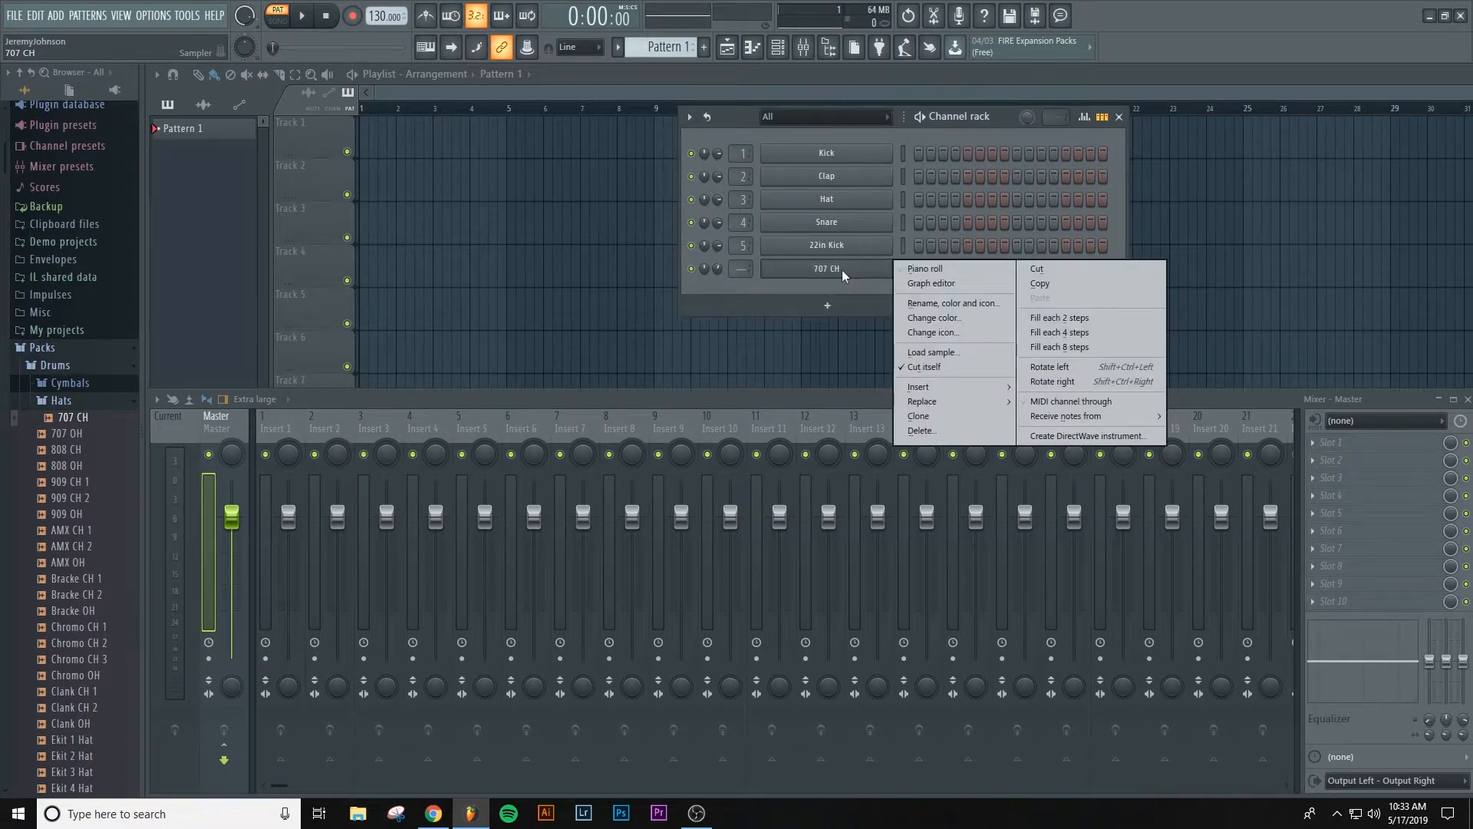
{"action": "left_click", "coordinate": [844, 273]}
{"action": "right_click", "coordinate": [845, 272]}
{"action": "left_click", "coordinate": [941, 306]}
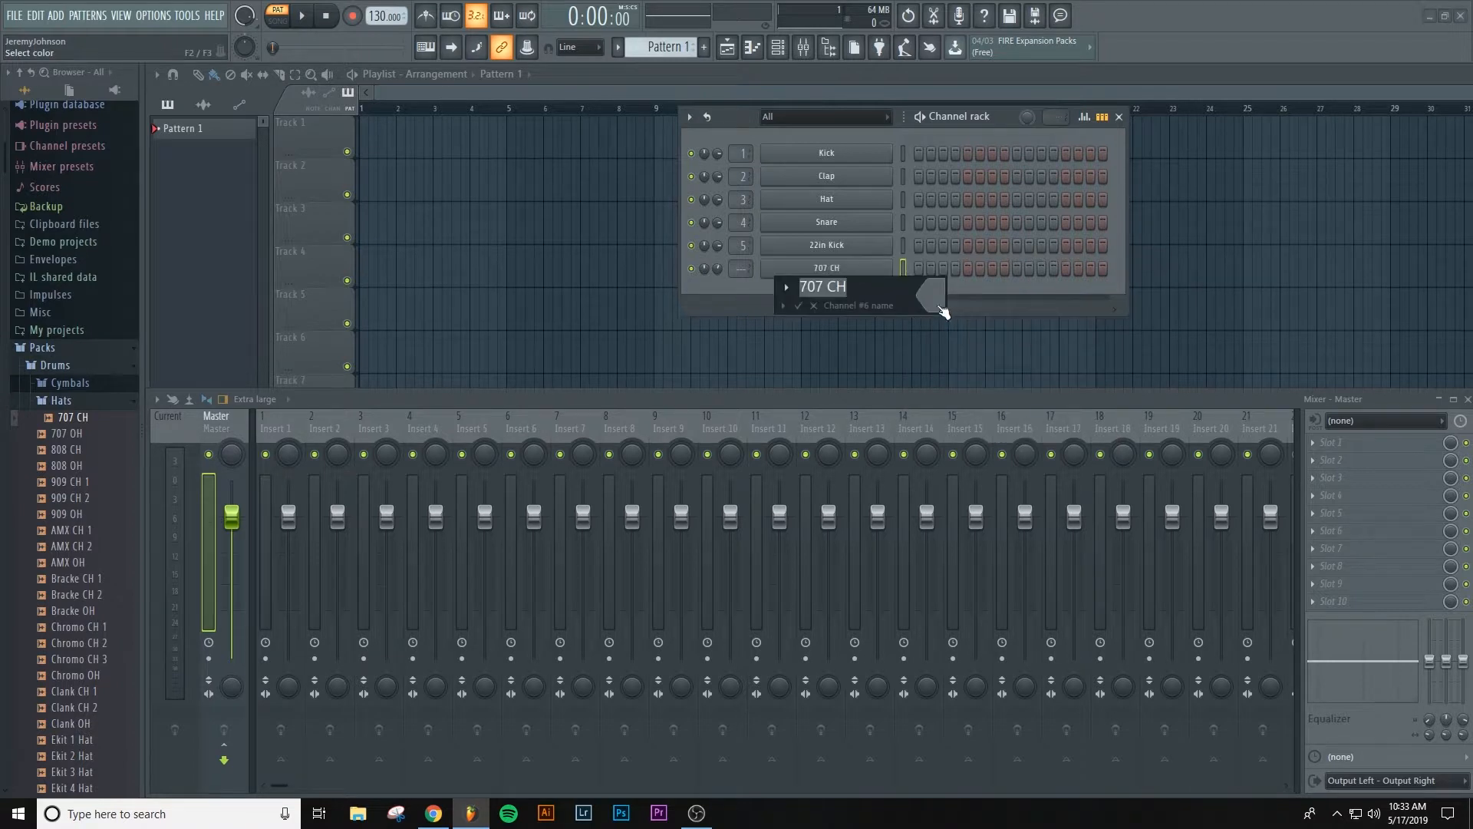
{"action": "type", "text": "Hi Hat"}
{"action": "left_click", "coordinate": [931, 303]}
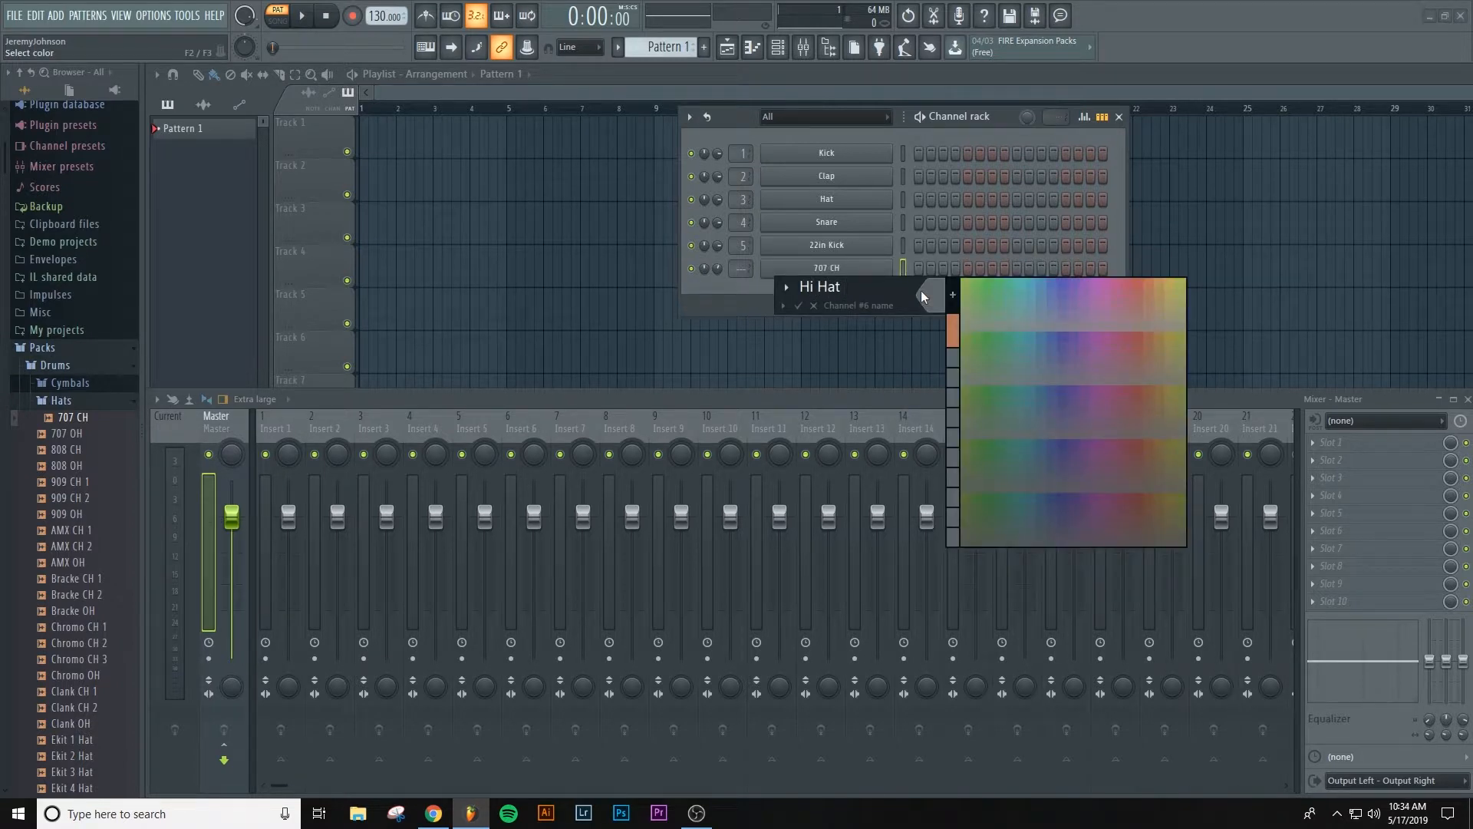
{"action": "left_click", "coordinate": [1136, 283]}
{"action": "key", "text": "Return"}
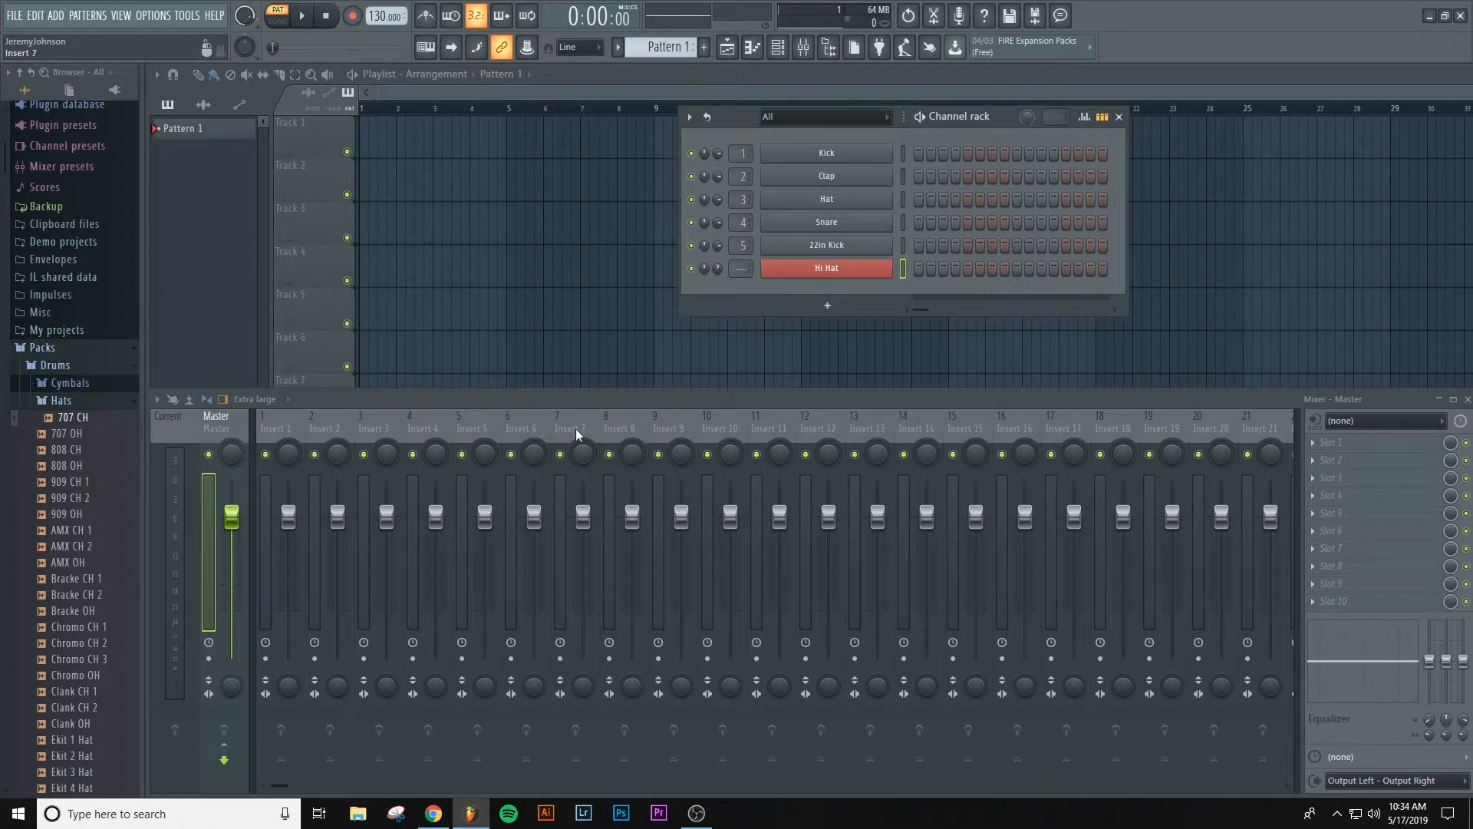
{"action": "left_click", "coordinate": [542, 425]}
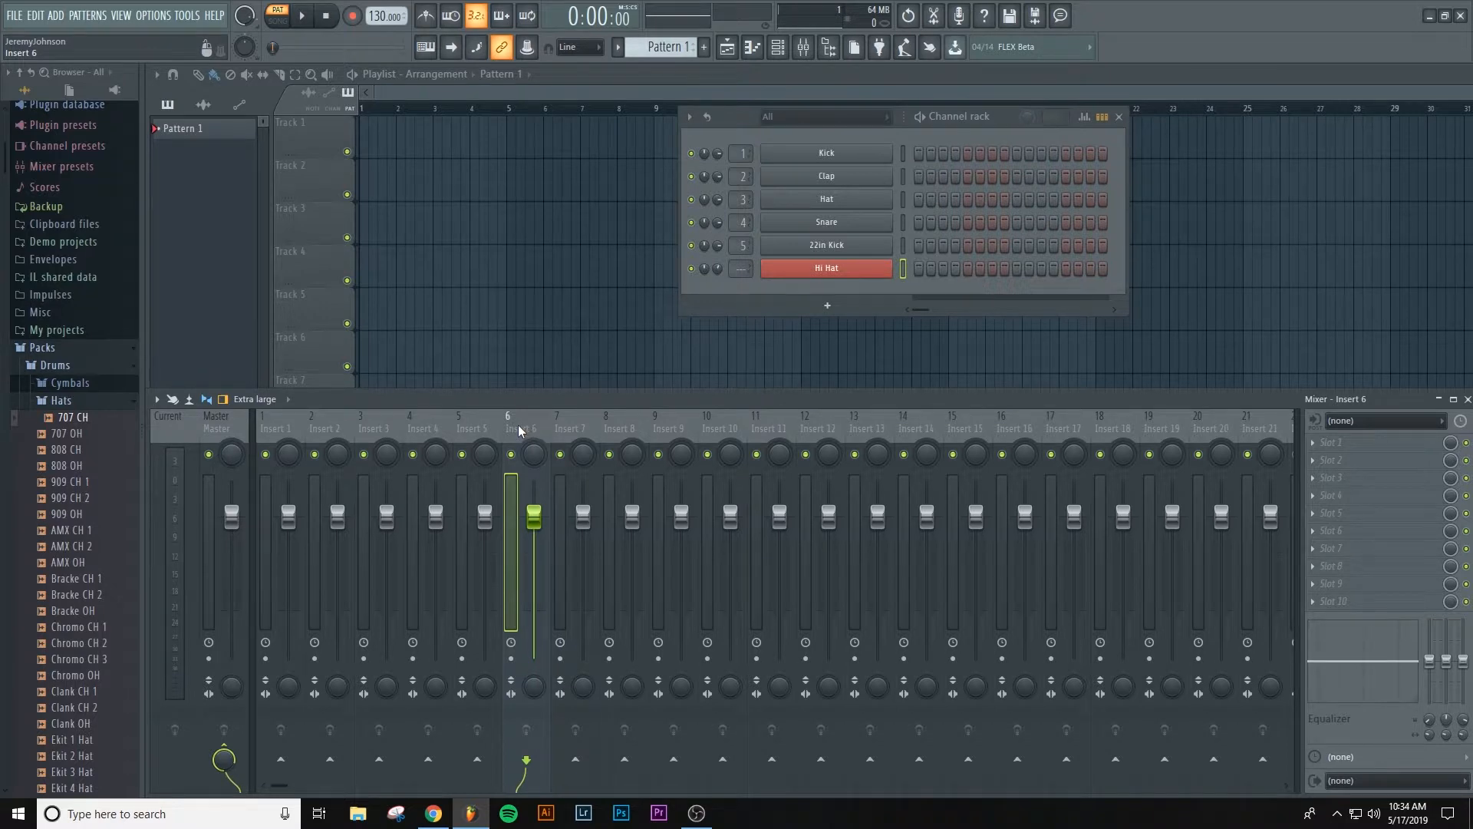
{"action": "key", "text": "ctrl+l"}
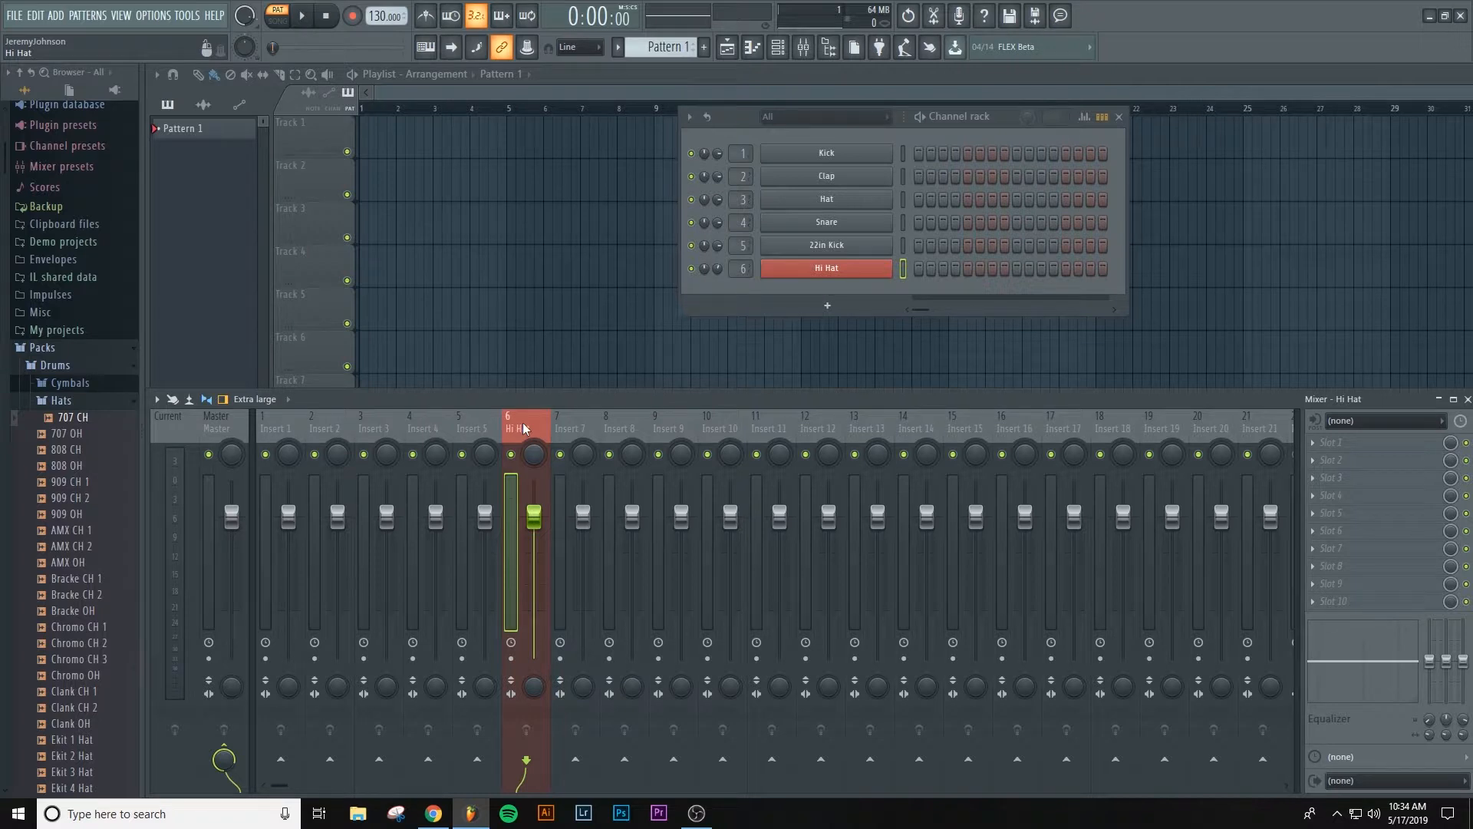
Step: Colour the Kick and Clap channels the same red as the Hi Hat channel, keeping their names
{"action": "right_click", "coordinate": [834, 158]}
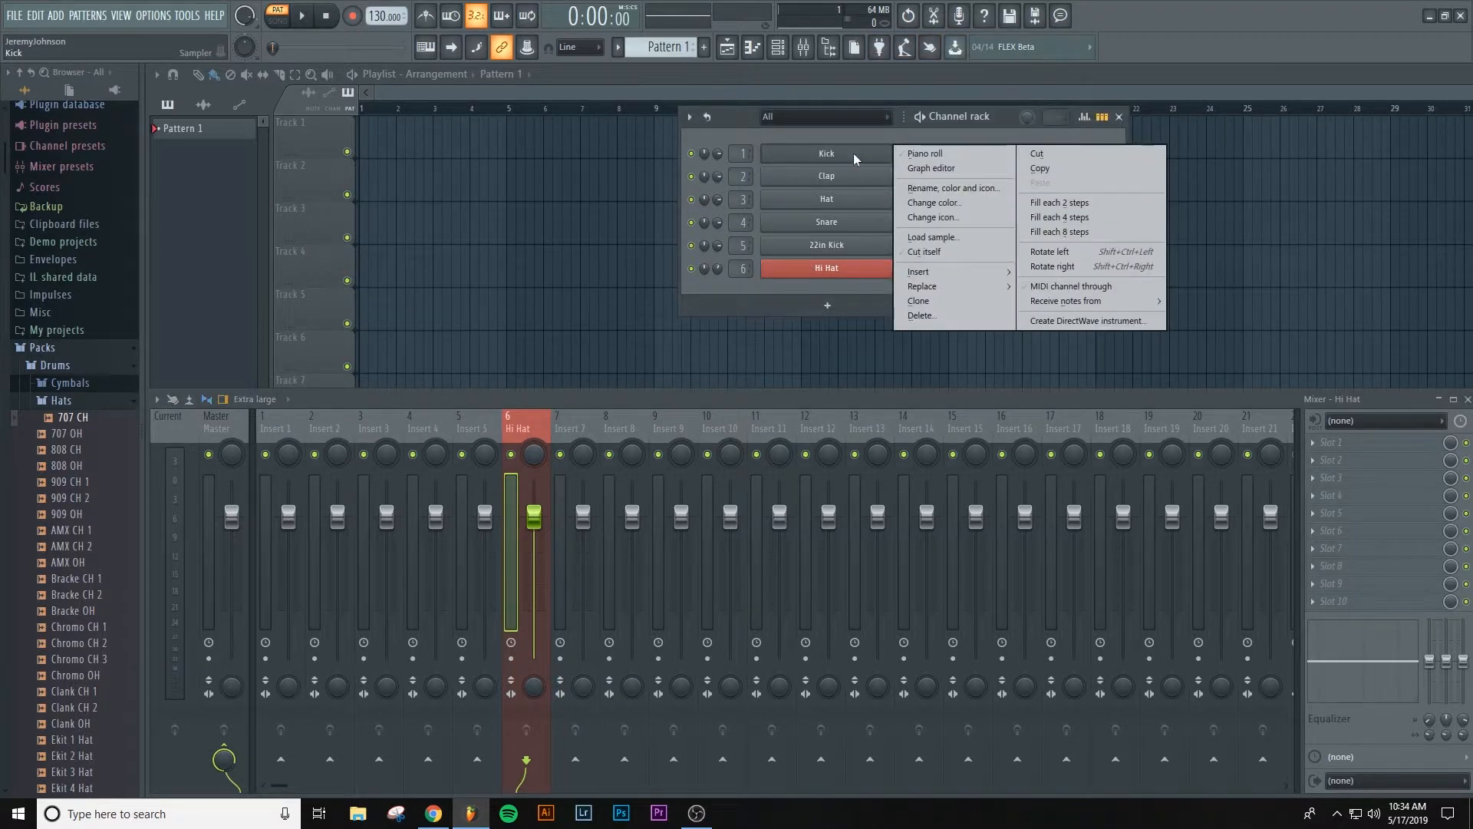
{"action": "left_click", "coordinate": [914, 188]}
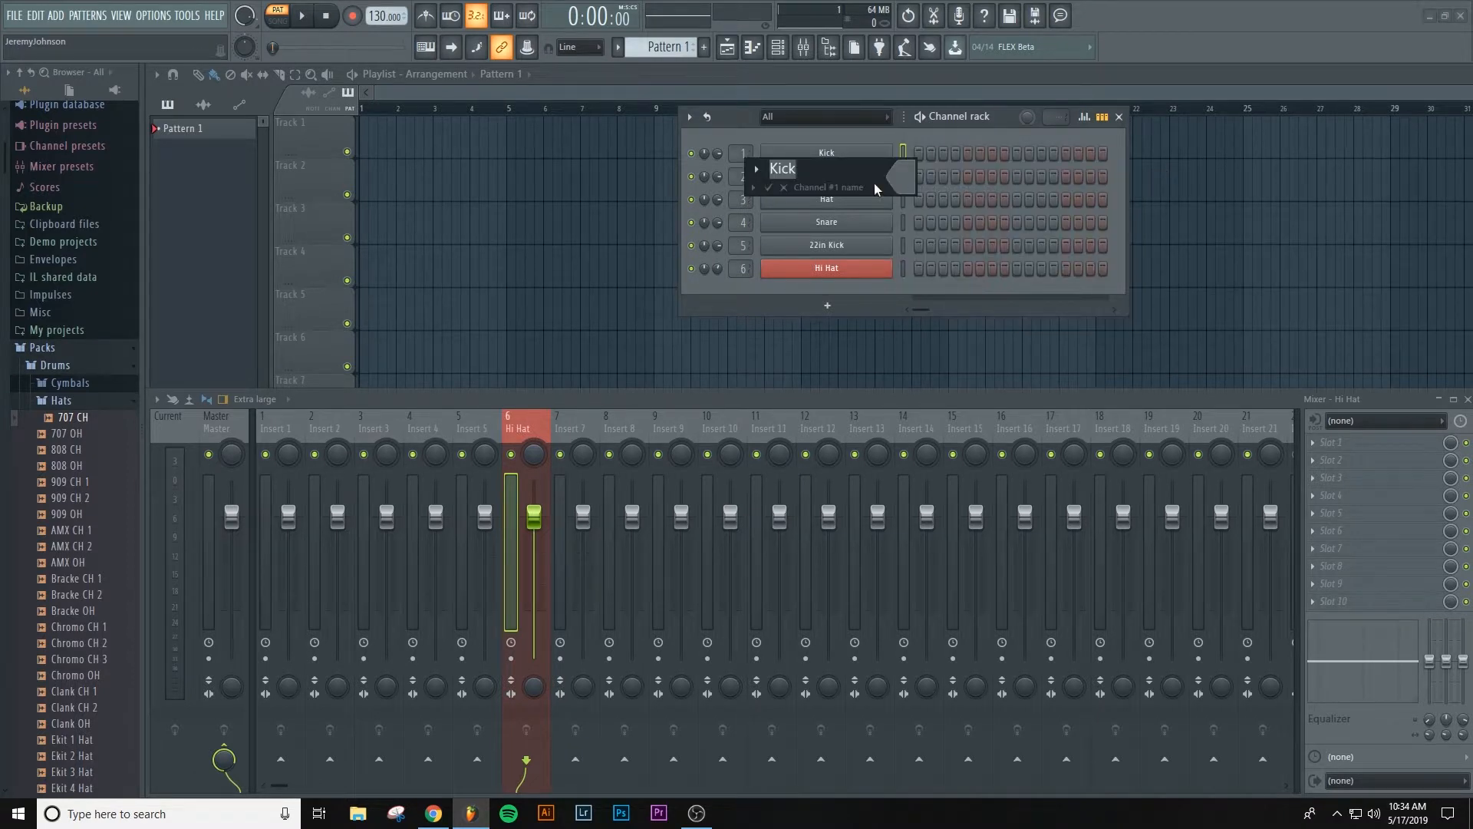
{"action": "key", "text": "F3"}
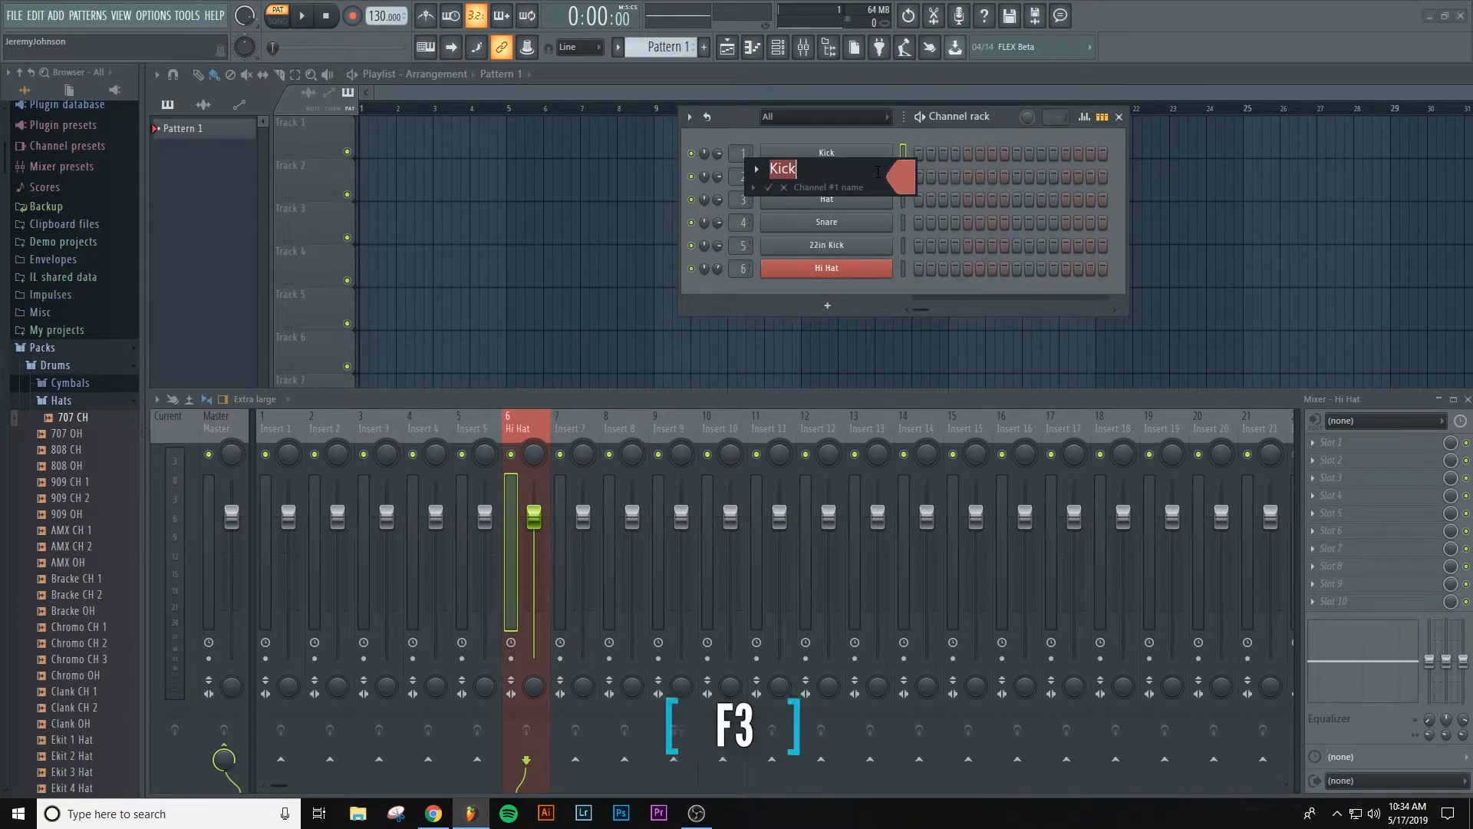
{"action": "key", "text": "Return"}
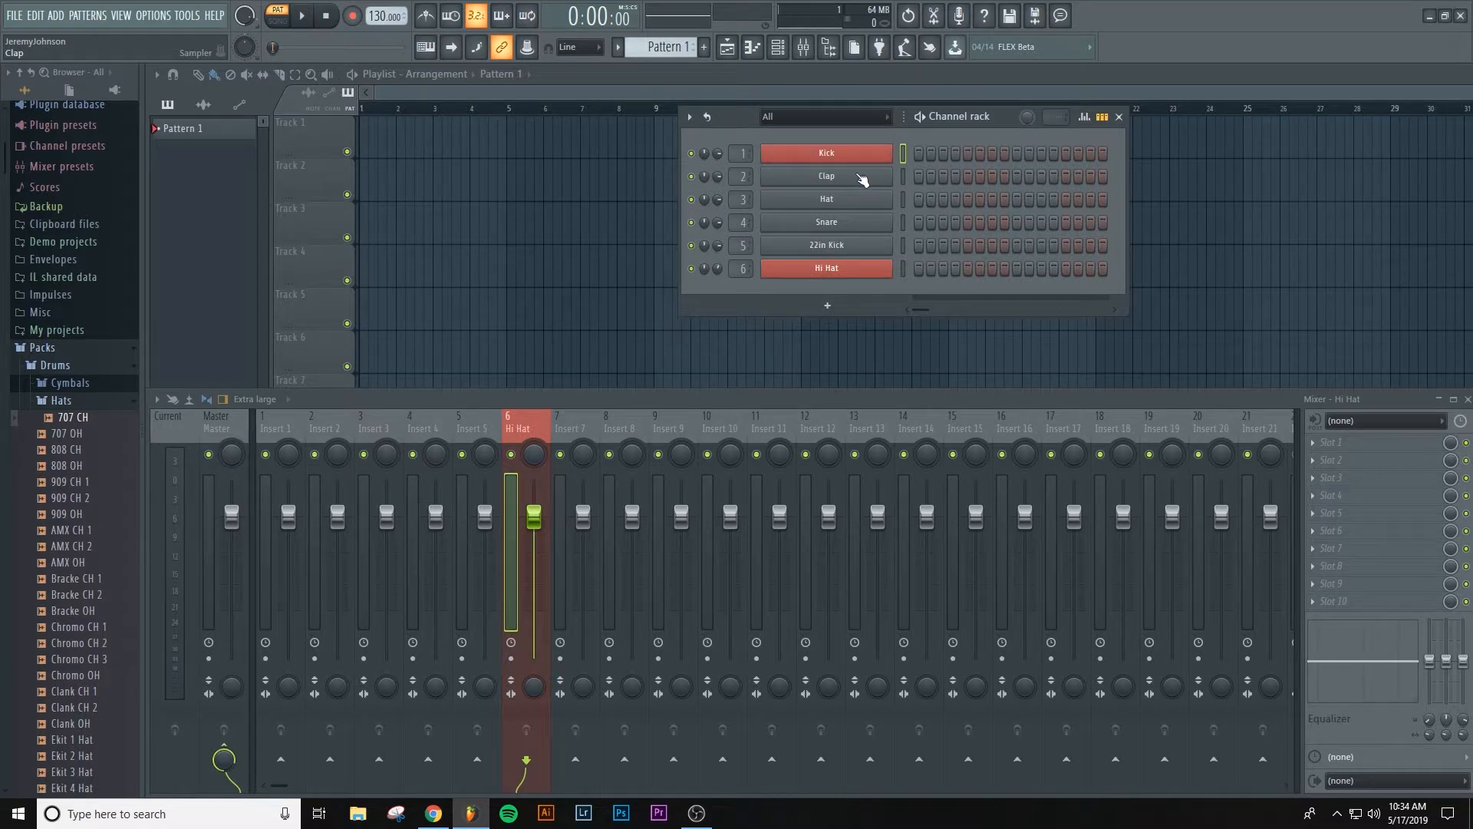
{"action": "right_click", "coordinate": [860, 179]}
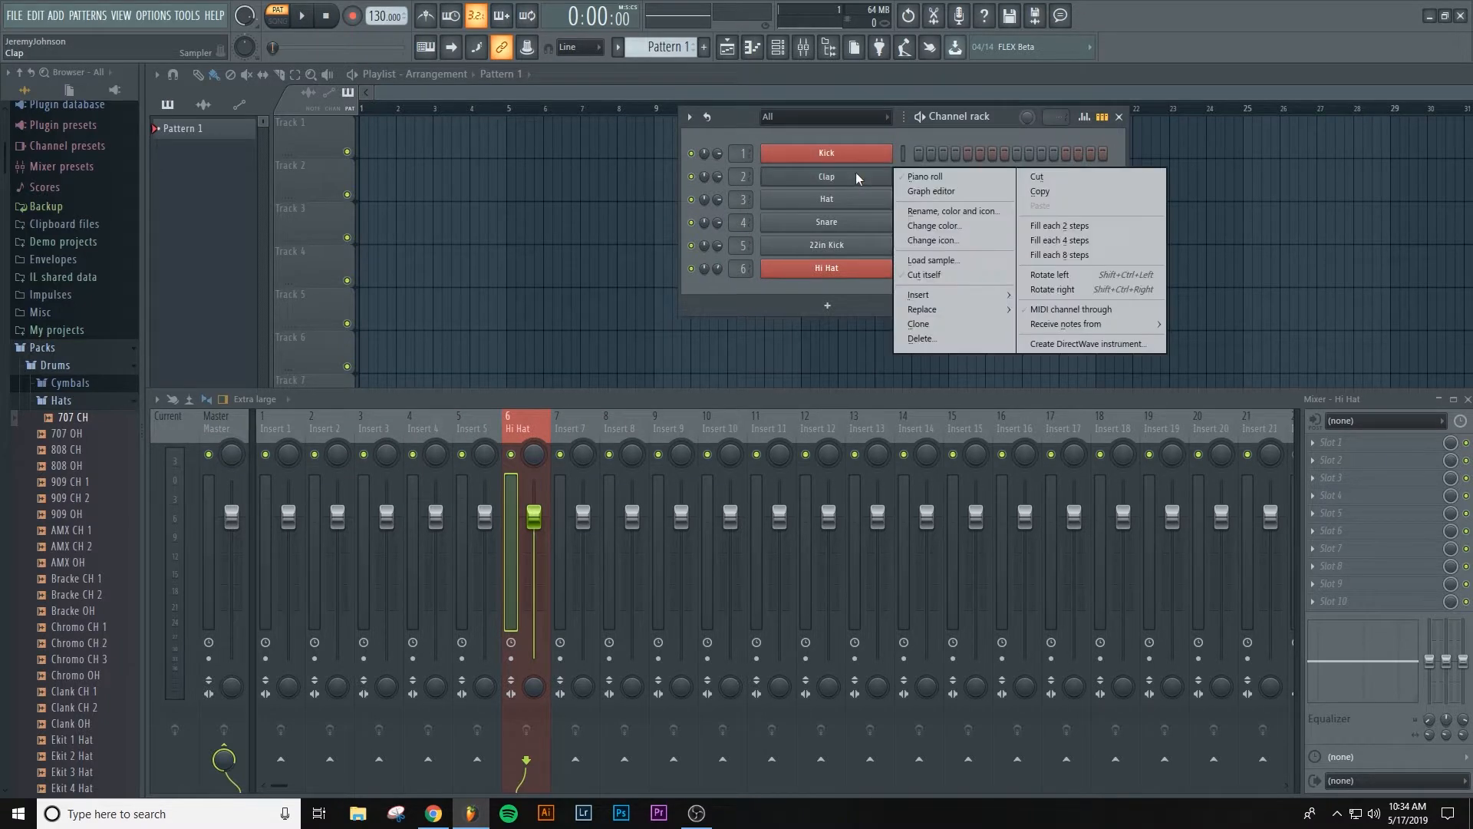
{"action": "left_click", "coordinate": [914, 212]}
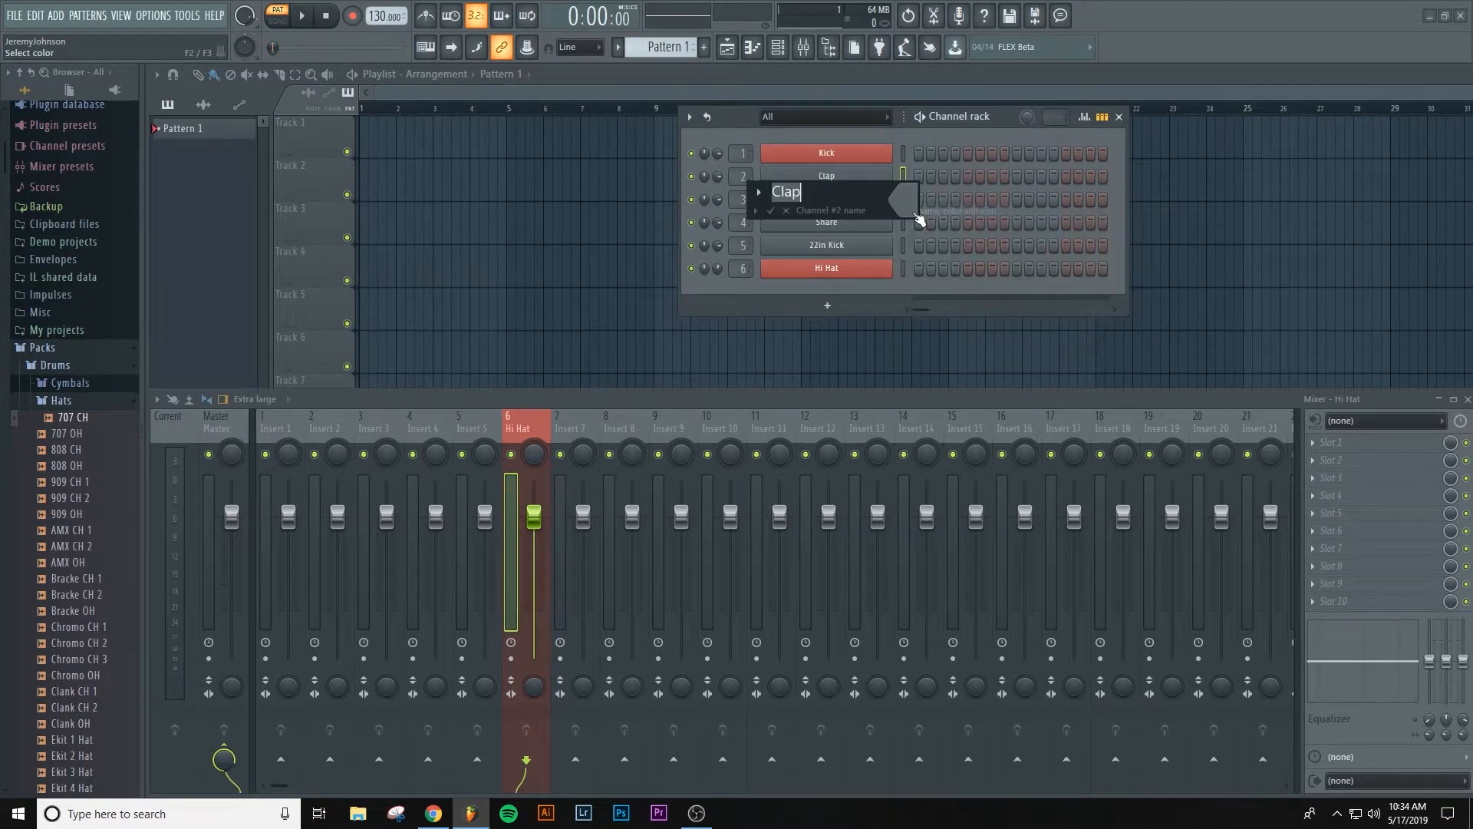
{"action": "key", "text": "Return"}
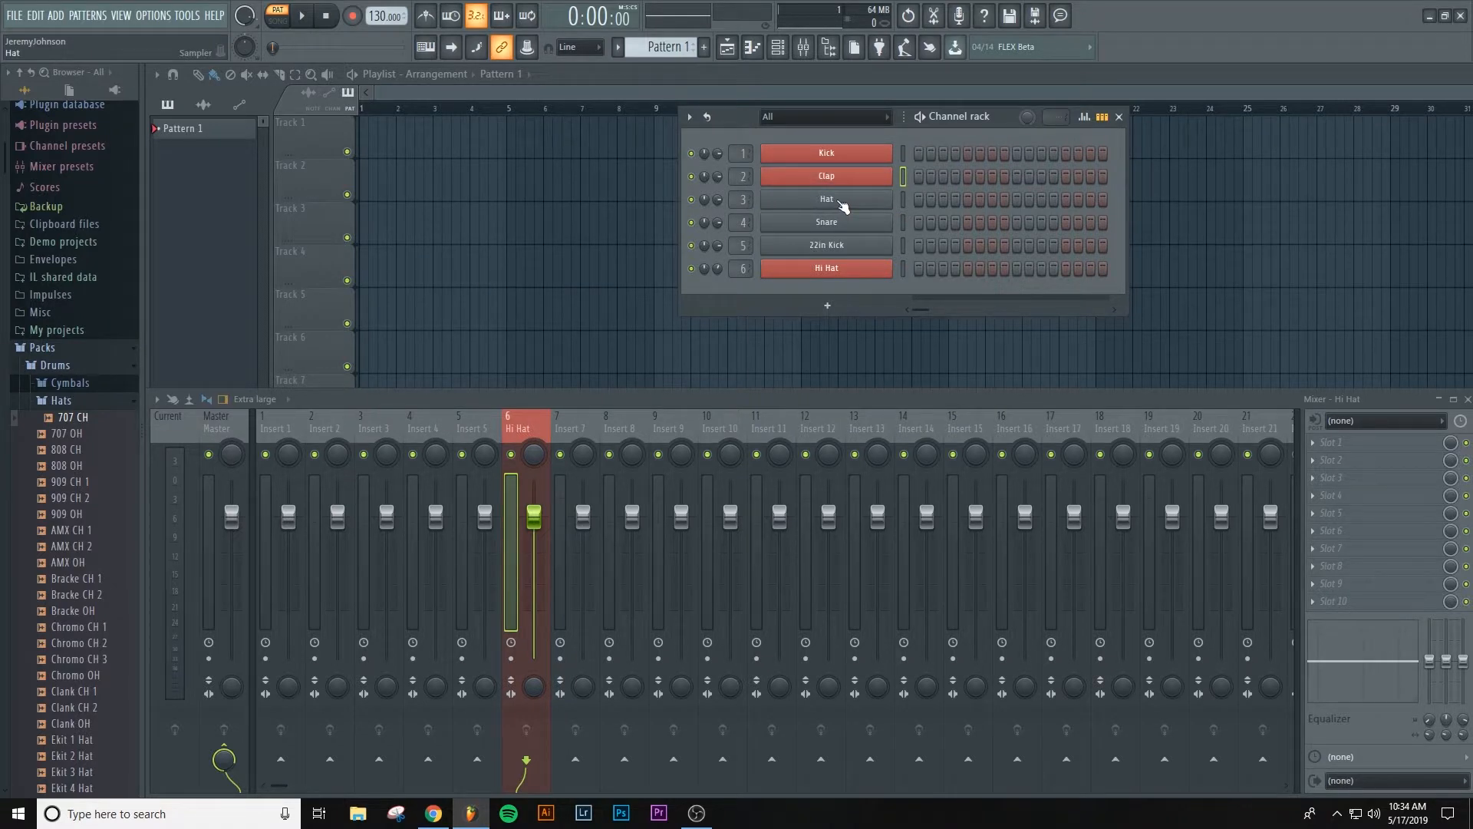
Step: Apply the same red colour to the Hat, Snare and 22in Kick channels, keeping their names
{"action": "right_click", "coordinate": [842, 205]}
{"action": "left_click", "coordinate": [921, 235]}
{"action": "key", "text": "F3"}
{"action": "key", "text": "Return"}
{"action": "right_click", "coordinate": [856, 223]}
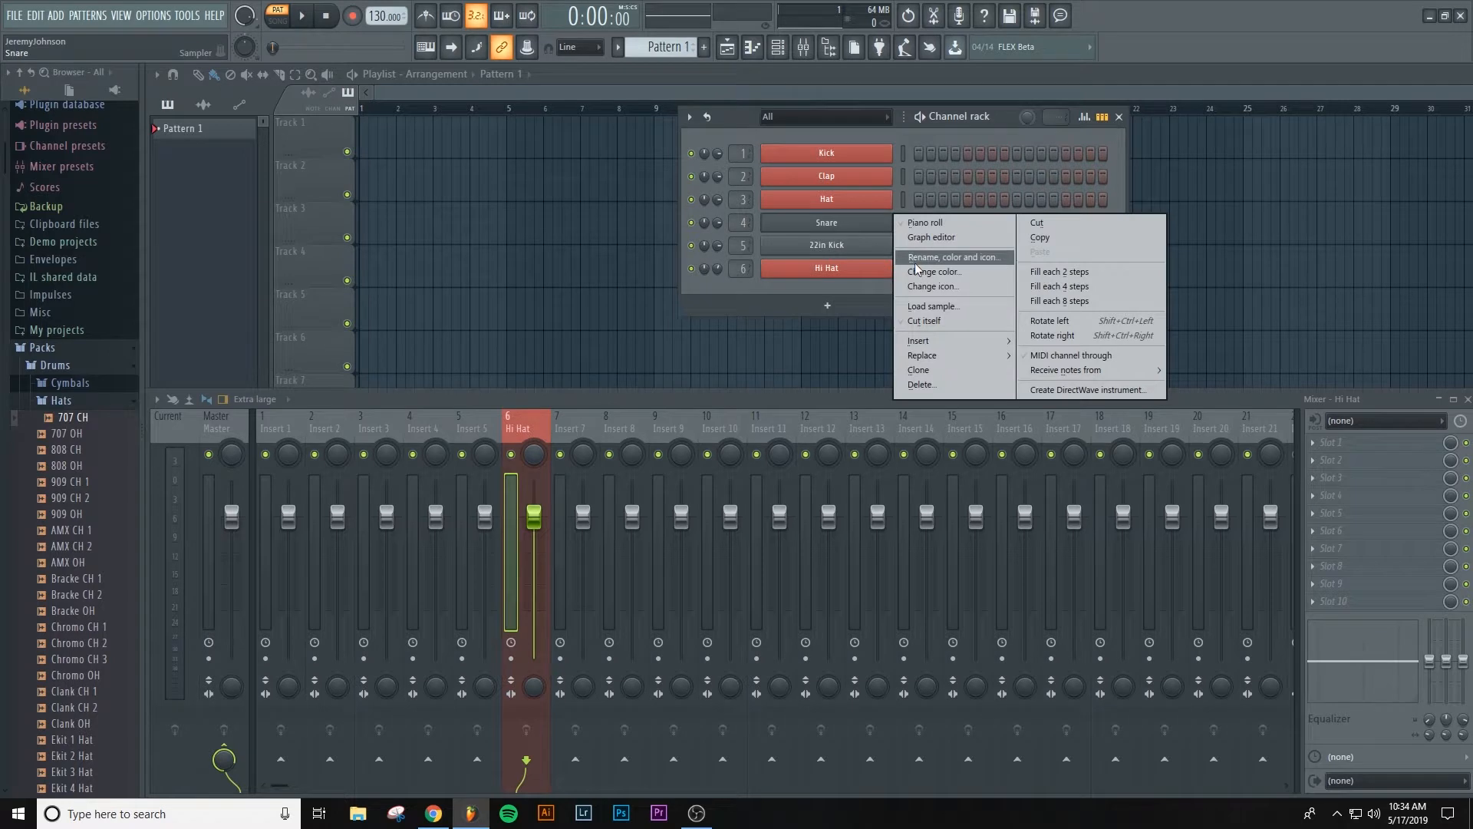
{"action": "left_click", "coordinate": [917, 261]}
{"action": "key", "text": "F3"}
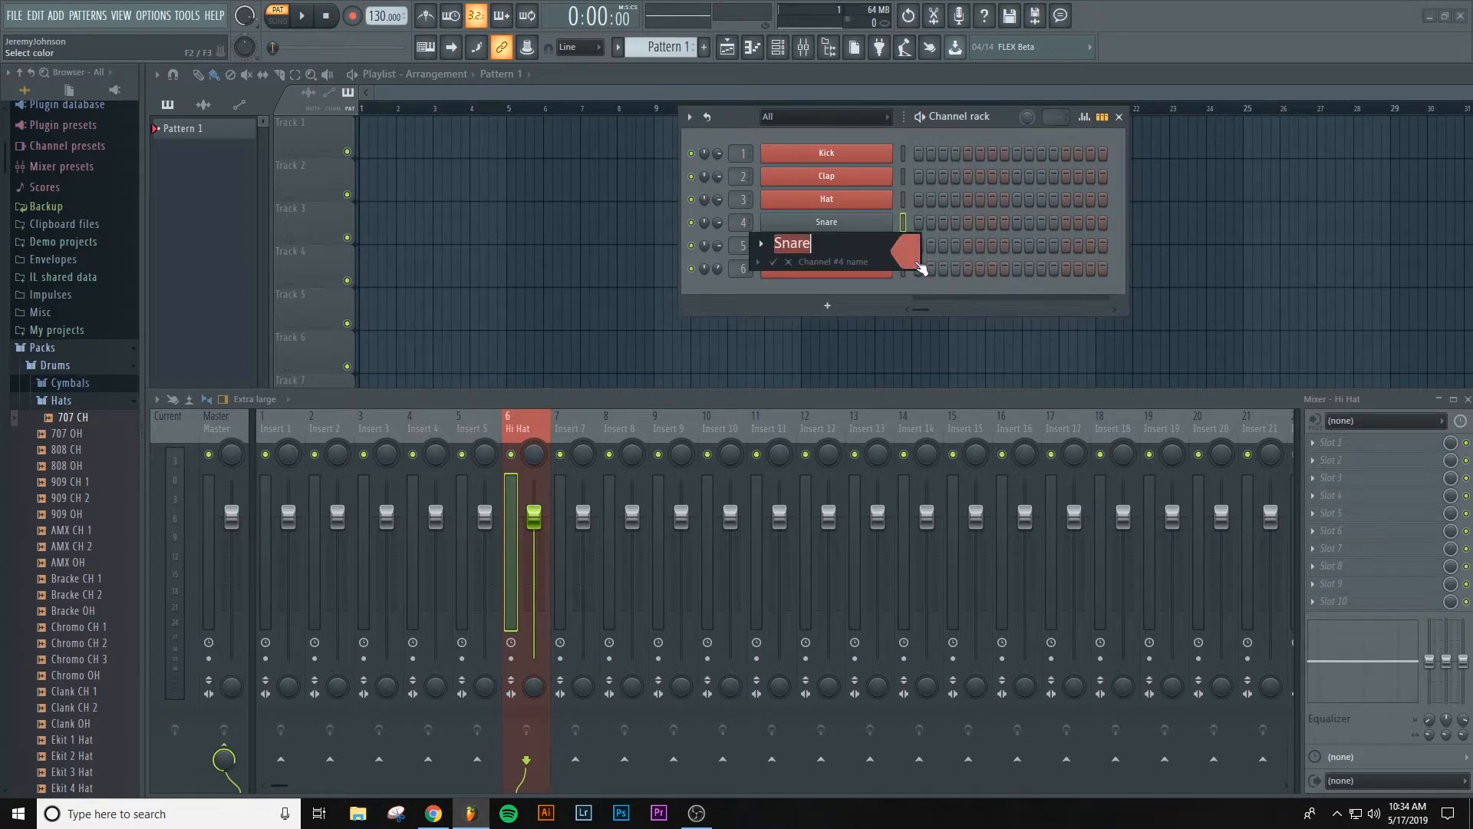
{"action": "key", "text": "Return"}
{"action": "right_click", "coordinate": [842, 245]}
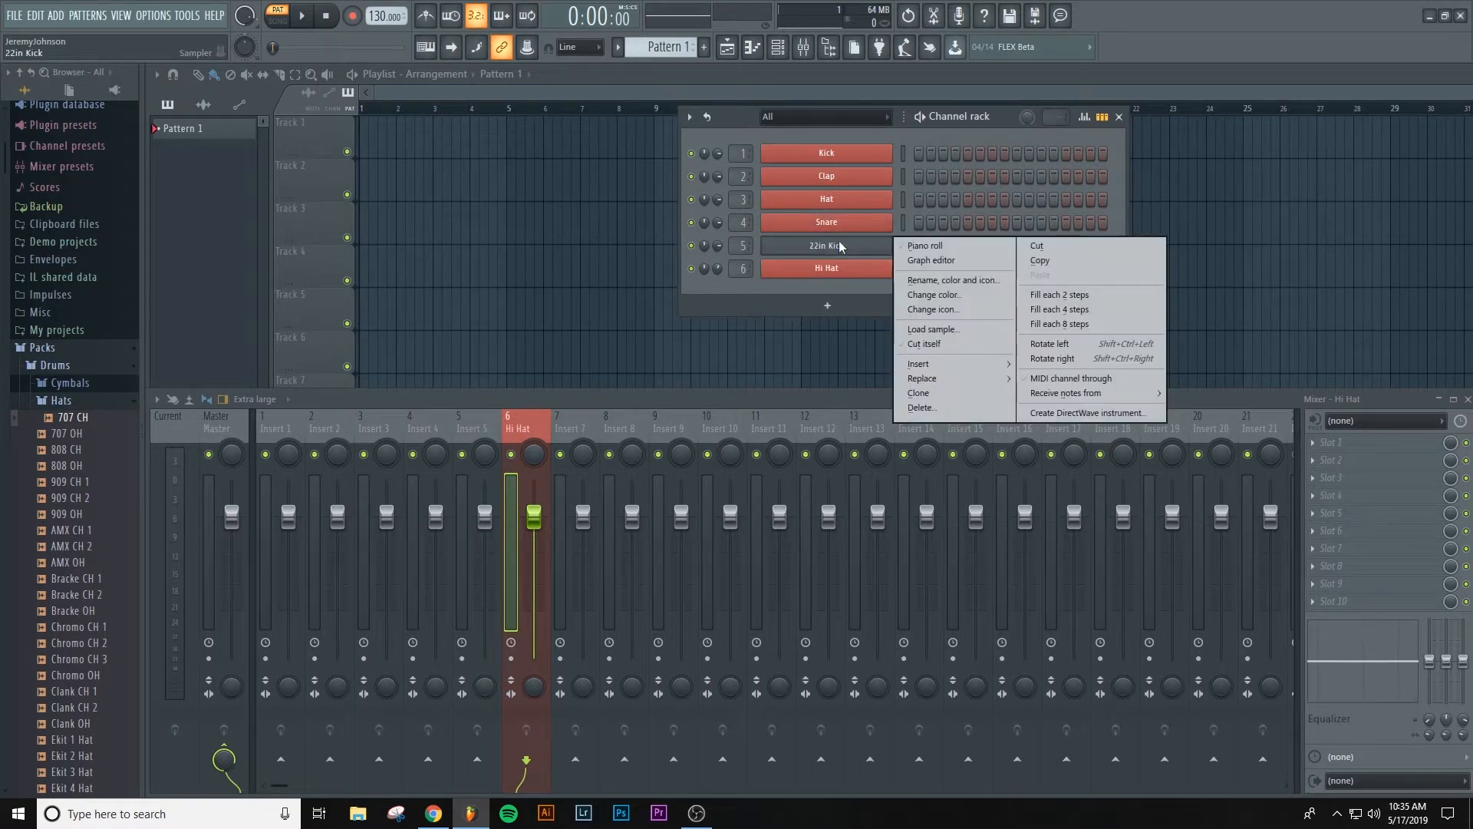
{"action": "left_click", "coordinate": [943, 281]}
{"action": "key", "text": "F3"}
{"action": "key", "text": "Return"}
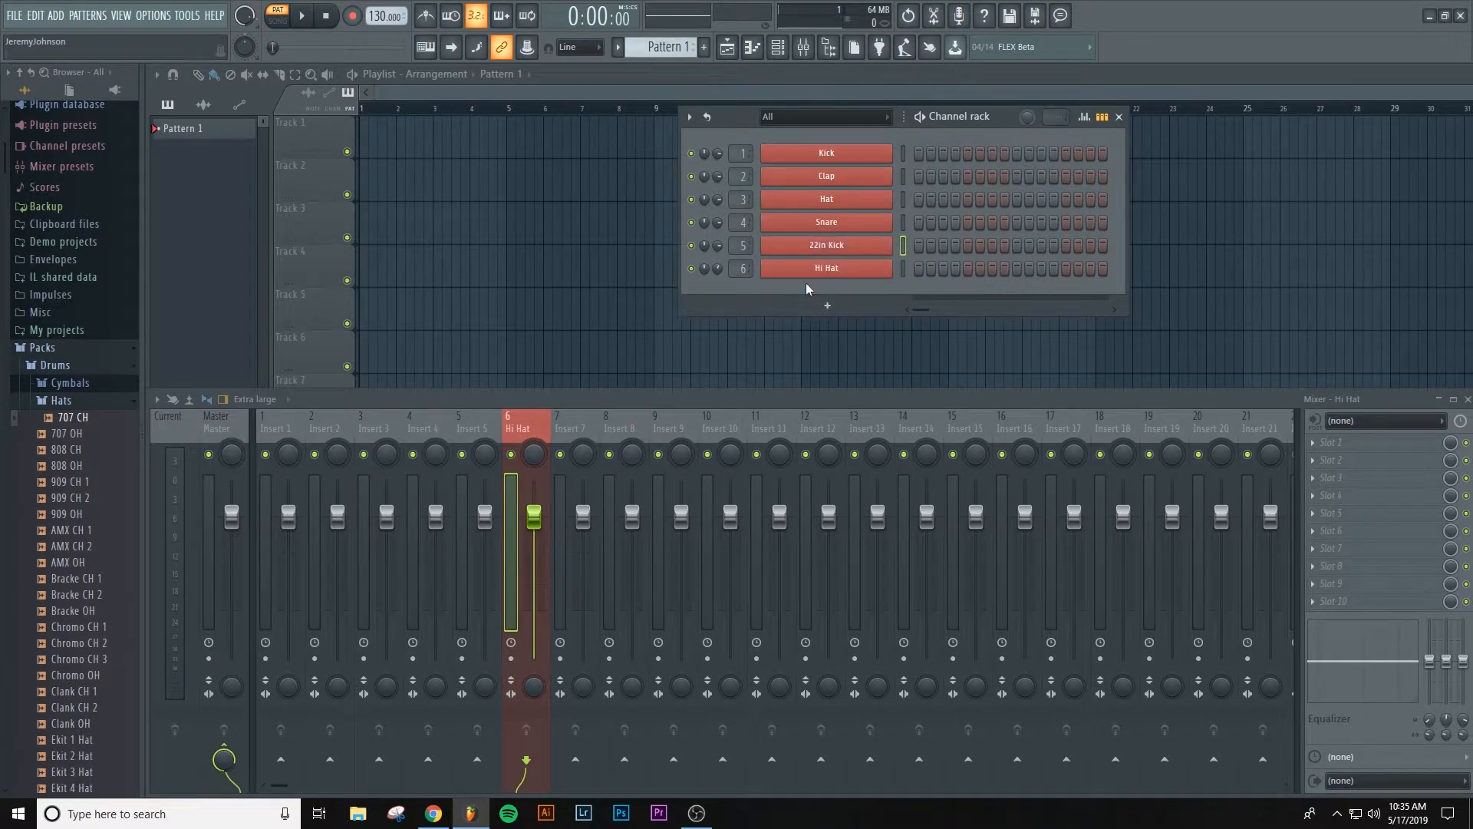
Step: Select the channels from Kick to 22in Kick and route them to consecutive mixer tracks starting at track 1
{"action": "left_click", "coordinate": [901, 152]}
{"action": "left_click", "coordinate": [904, 172], "text": "shift"}
{"action": "left_click", "coordinate": [284, 428]}
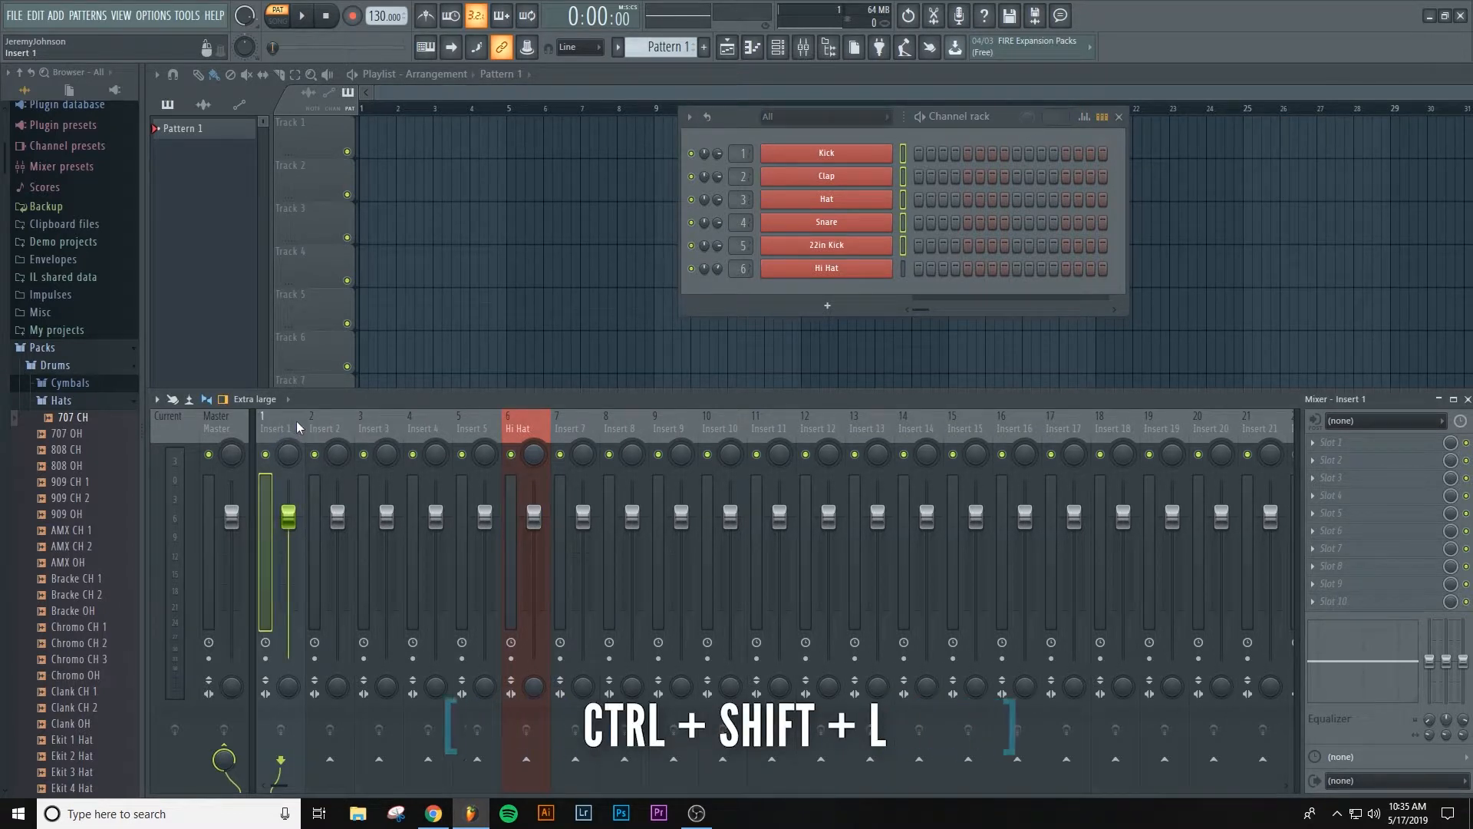
{"action": "key", "text": "ctrl+shift+l"}
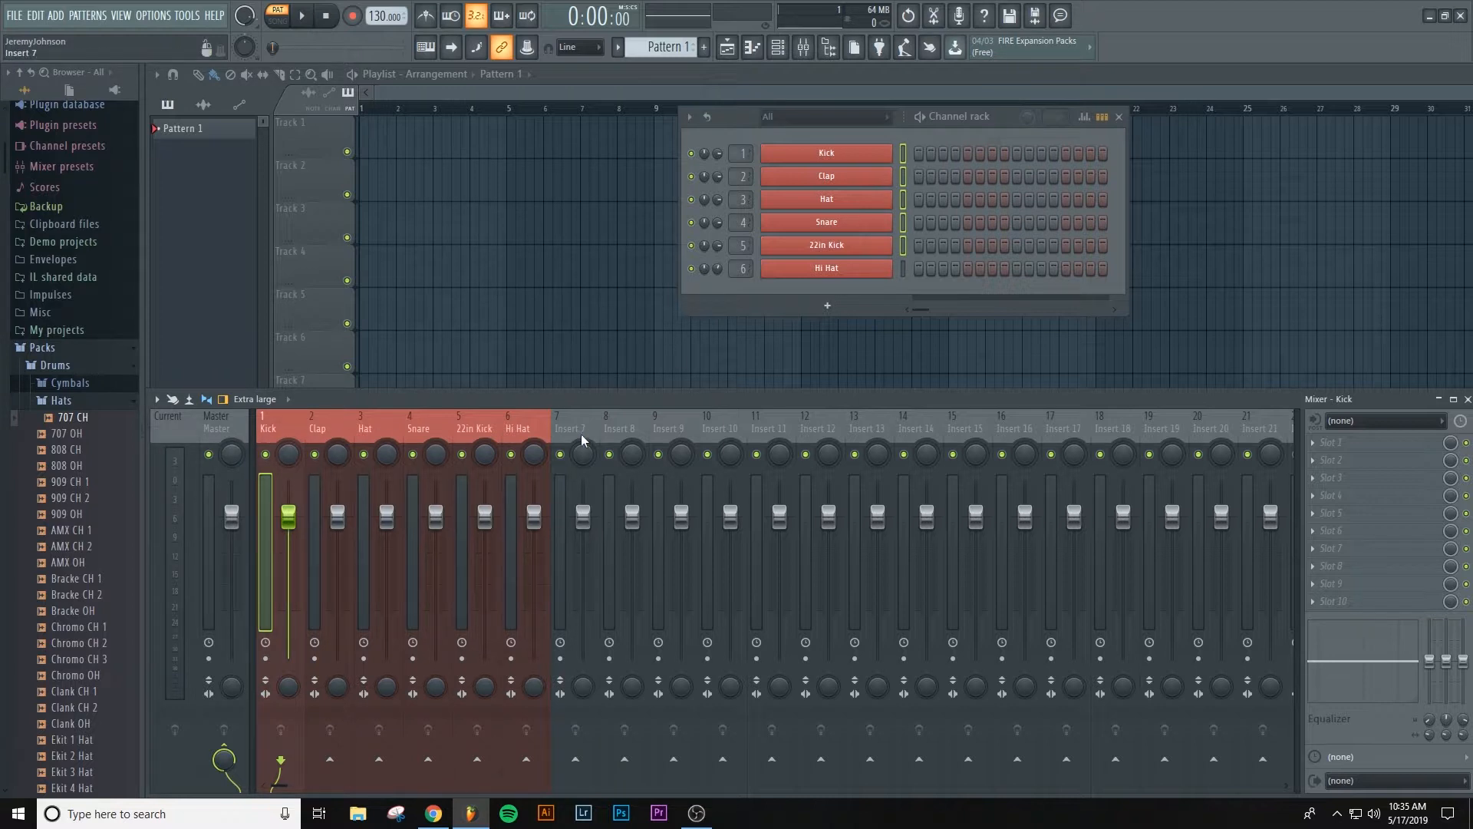
Step: Open the Kick channel settings and audition its sample several times to check the signal on mixer track 1
{"action": "left_click", "coordinate": [814, 154]}
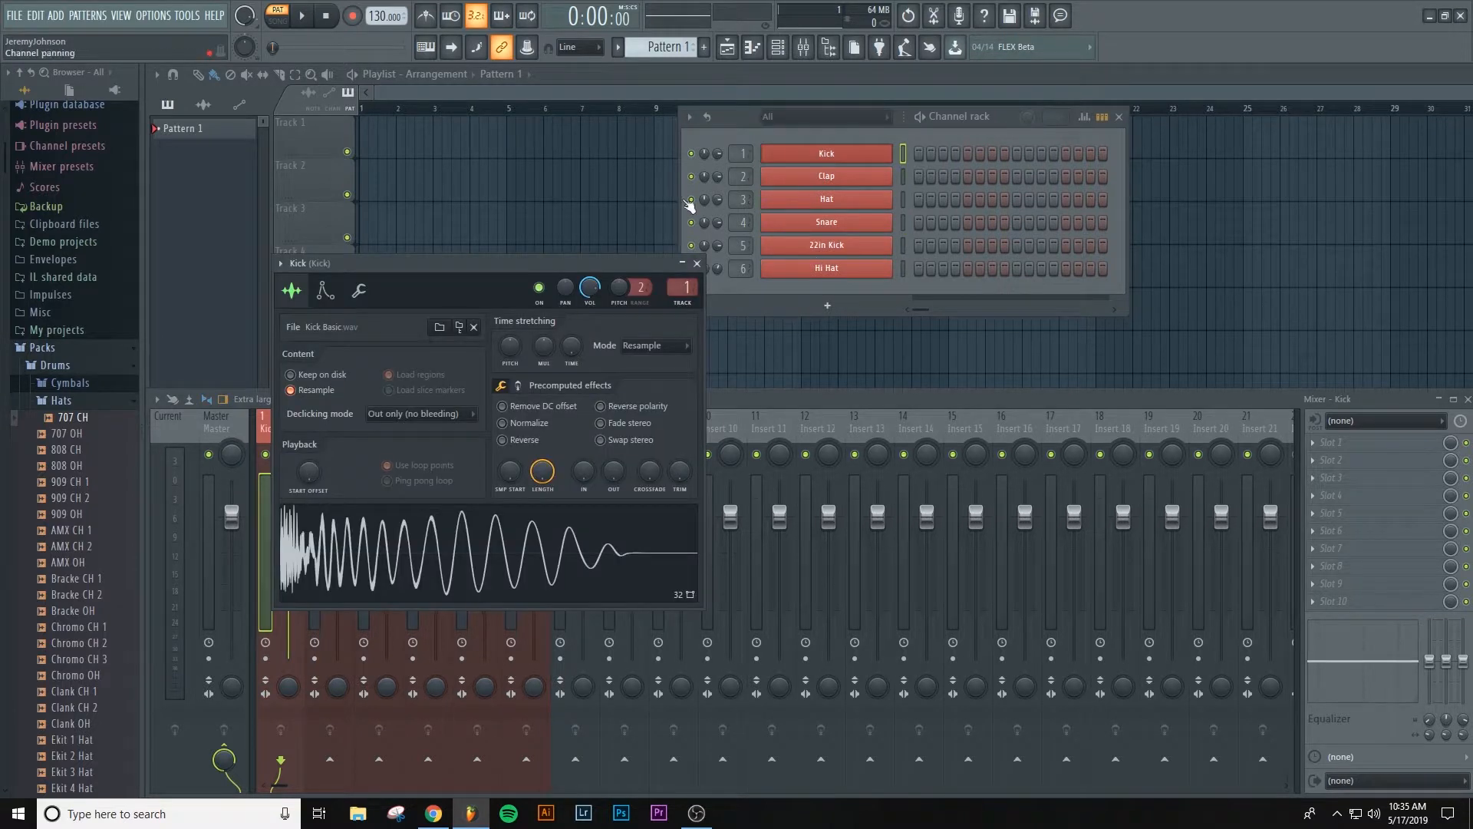
{"action": "left_click_drag", "start_coordinate": [500, 265], "coordinate": [1111, 272]}
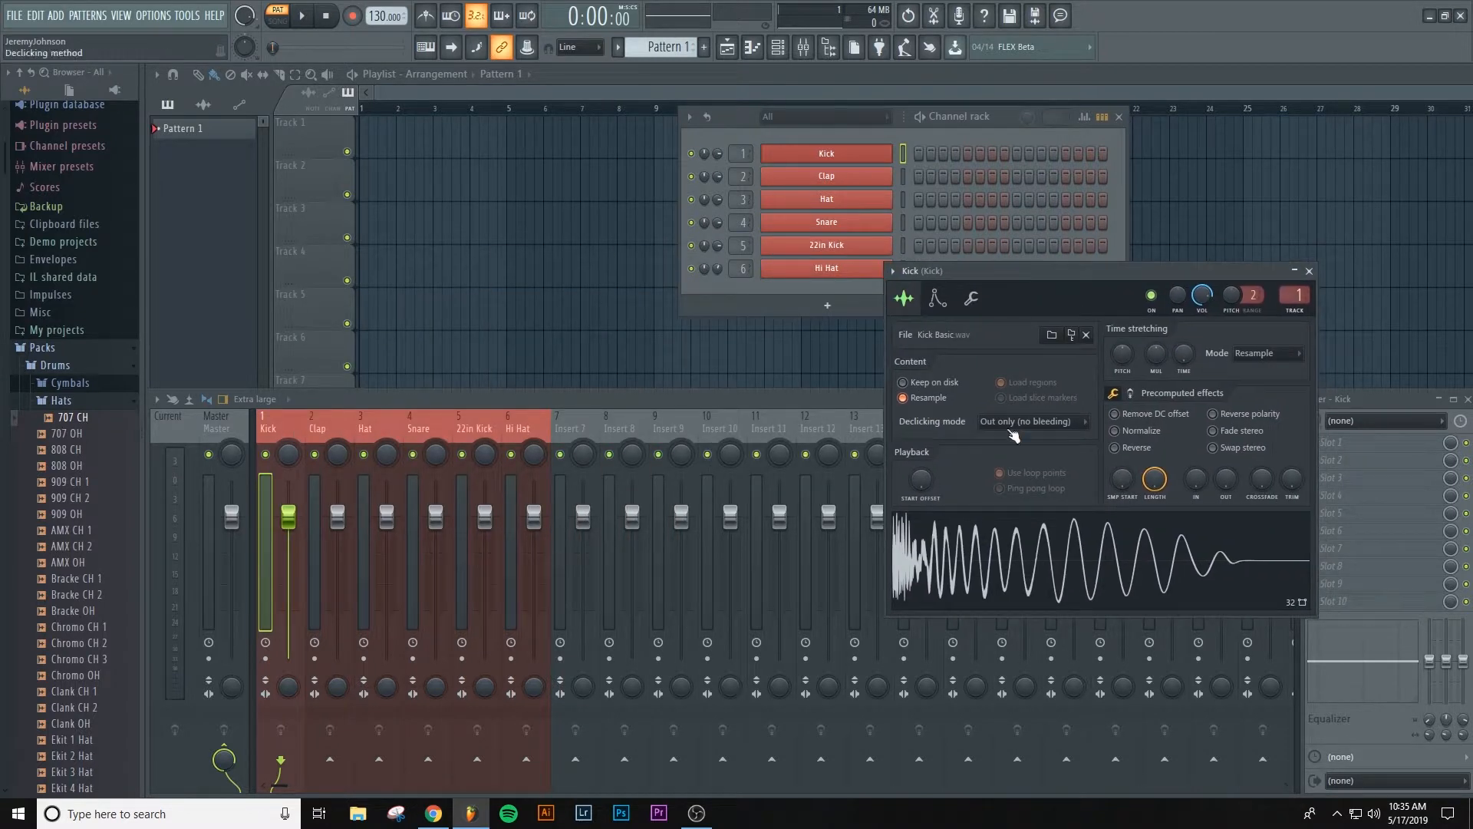
{"action": "left_click", "coordinate": [954, 550]}
{"action": "left_click", "coordinate": [954, 550]}
{"action": "left_click", "coordinate": [954, 550]}
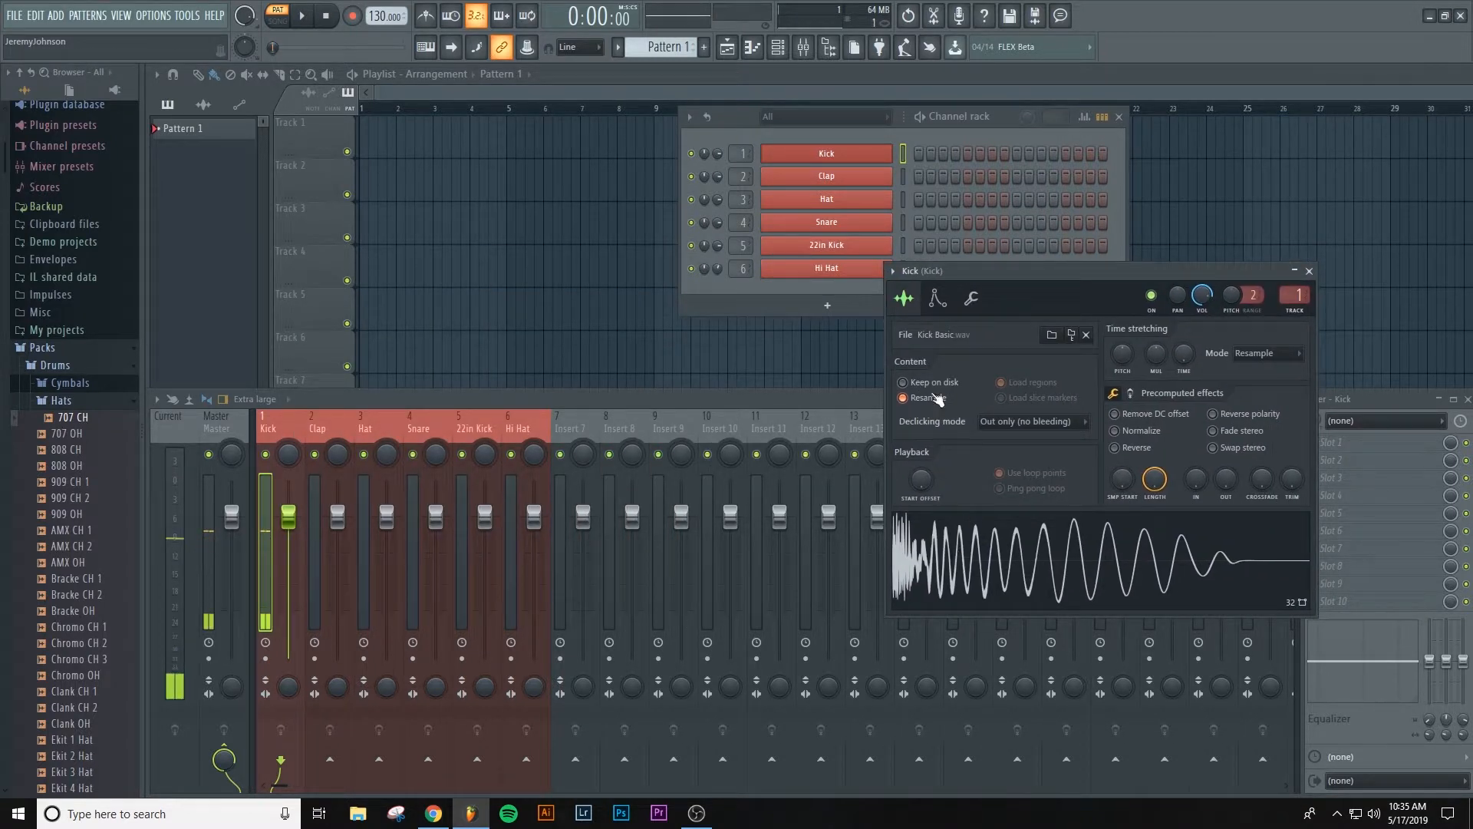
Step: Audition the Clap and Hat samples from their channel settings to check their mixer routing, and close the settings window
{"action": "left_click", "coordinate": [821, 177]}
{"action": "left_click_drag", "start_coordinate": [483, 288], "coordinate": [1041, 372]}
{"action": "left_click", "coordinate": [936, 661]}
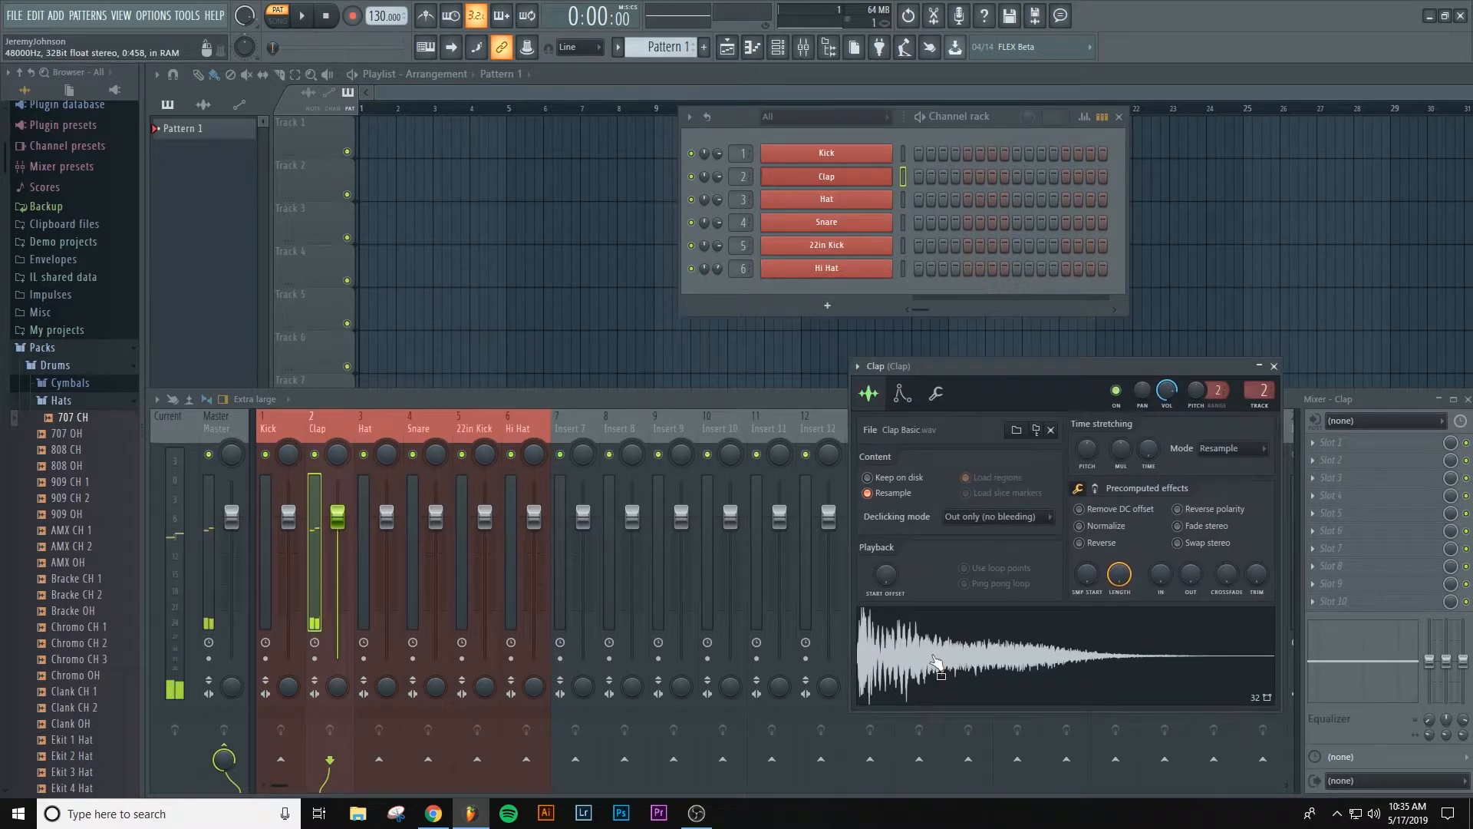
{"action": "left_click", "coordinate": [834, 206]}
{"action": "left_click_drag", "start_coordinate": [385, 138], "coordinate": [1051, 358]}
{"action": "left_click", "coordinate": [978, 614]}
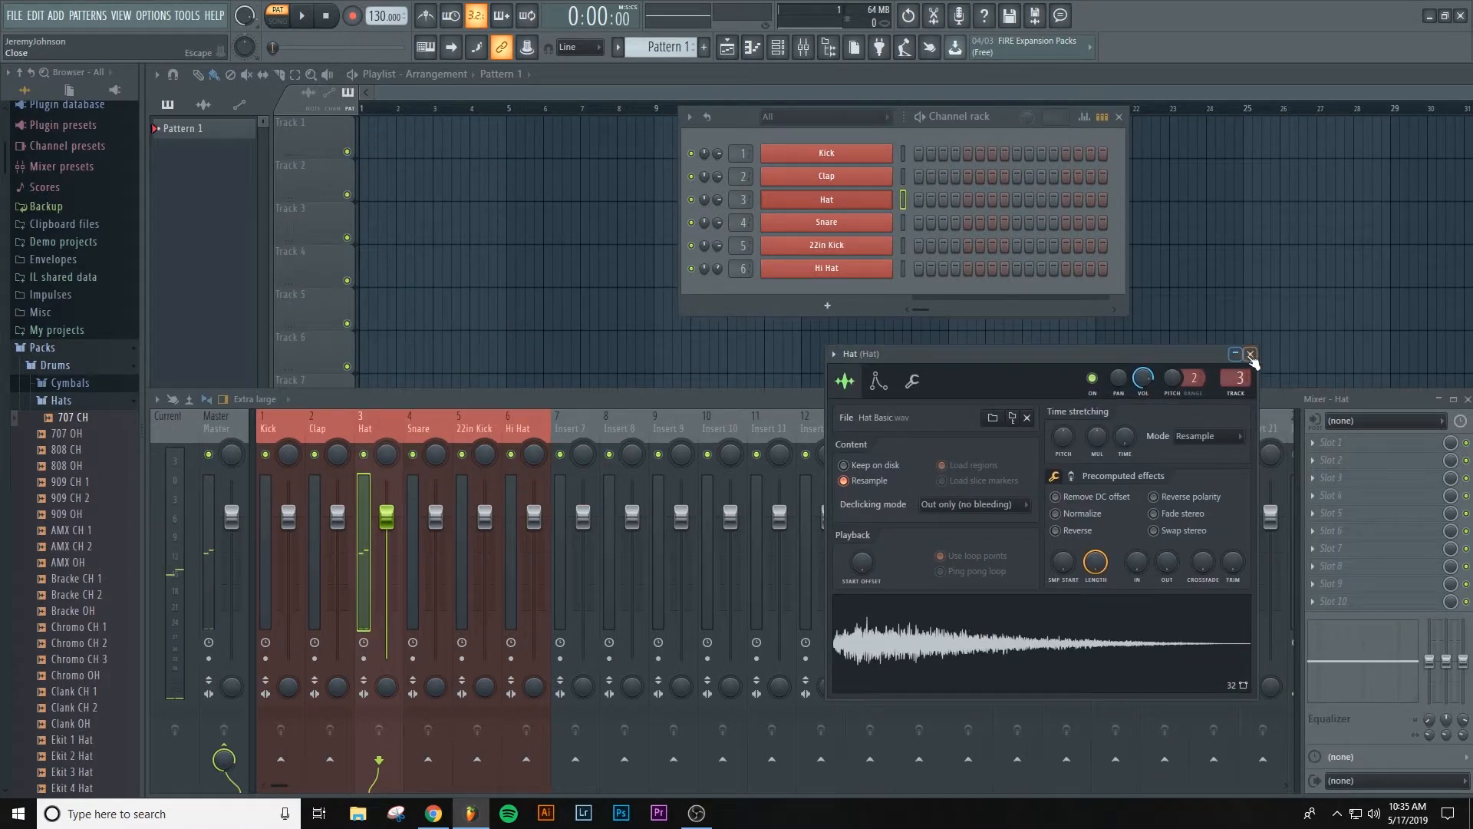
{"action": "left_click", "coordinate": [1251, 354]}
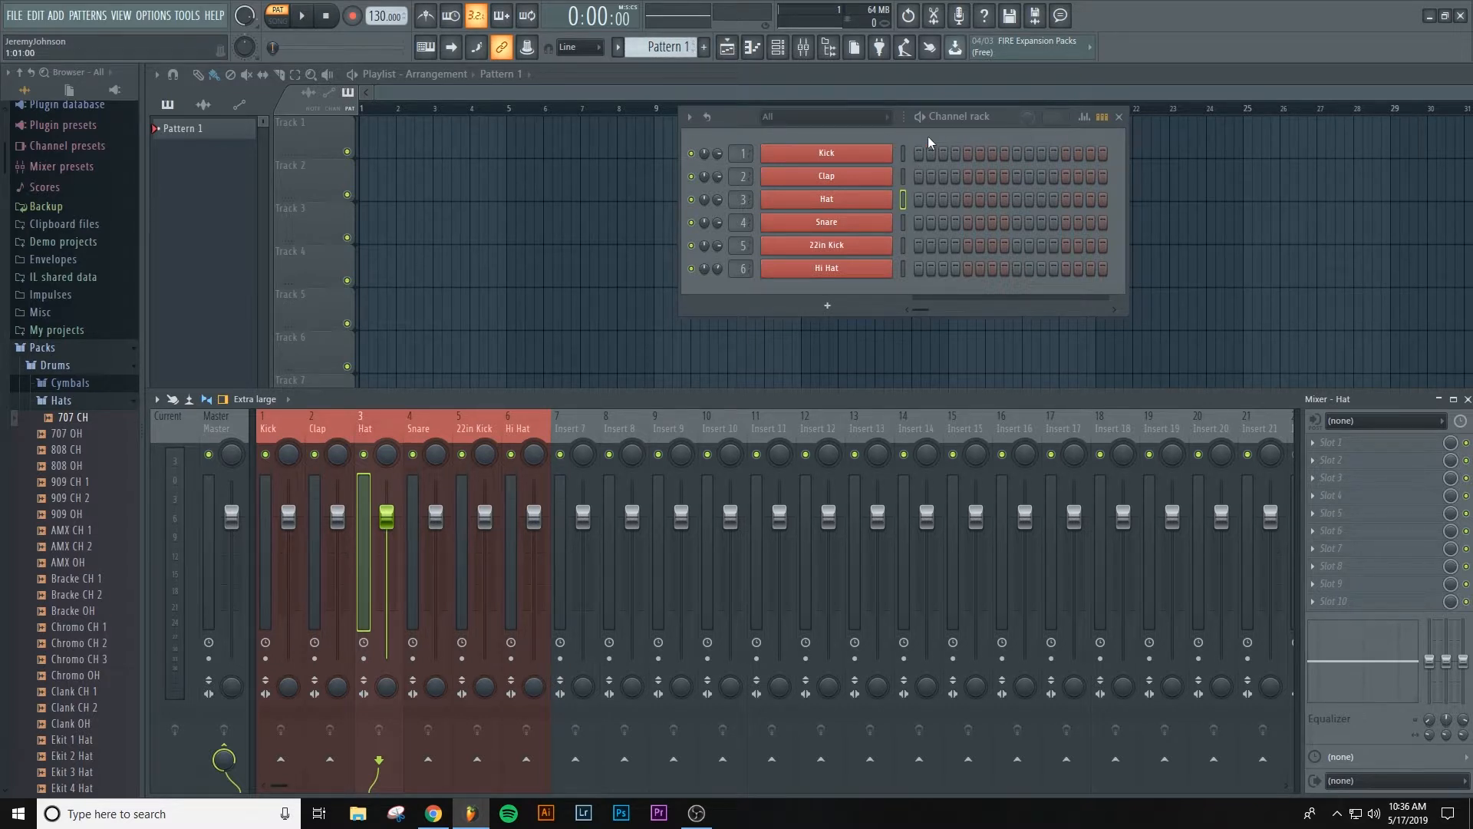
Step: Program Kick on steps 1, 5, 9 and 13 and Snare on steps 5 and 13, and play the pattern
{"action": "left_click", "coordinate": [920, 153]}
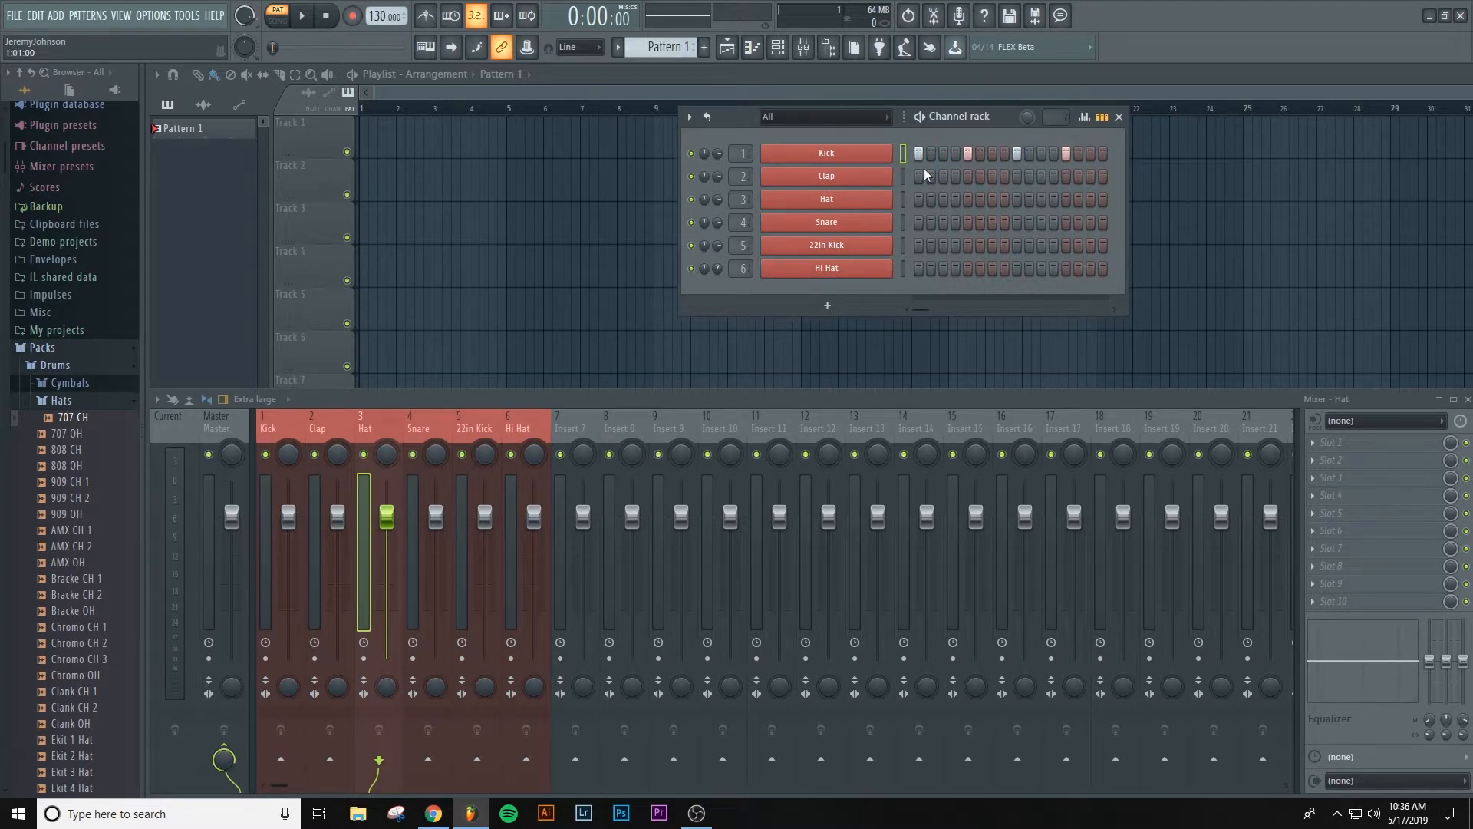
{"action": "left_click", "coordinate": [968, 223]}
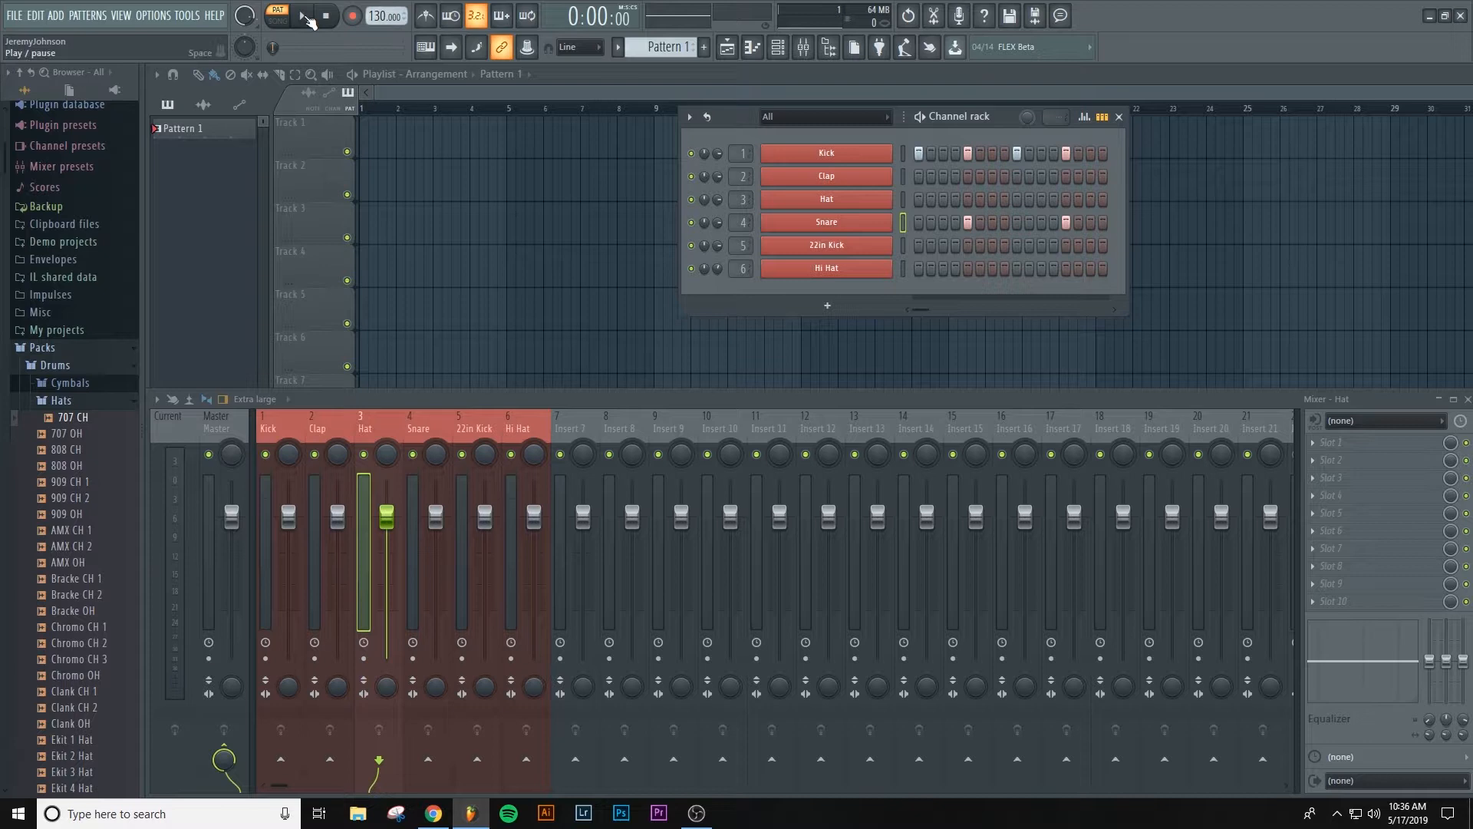
{"action": "left_click", "coordinate": [306, 16]}
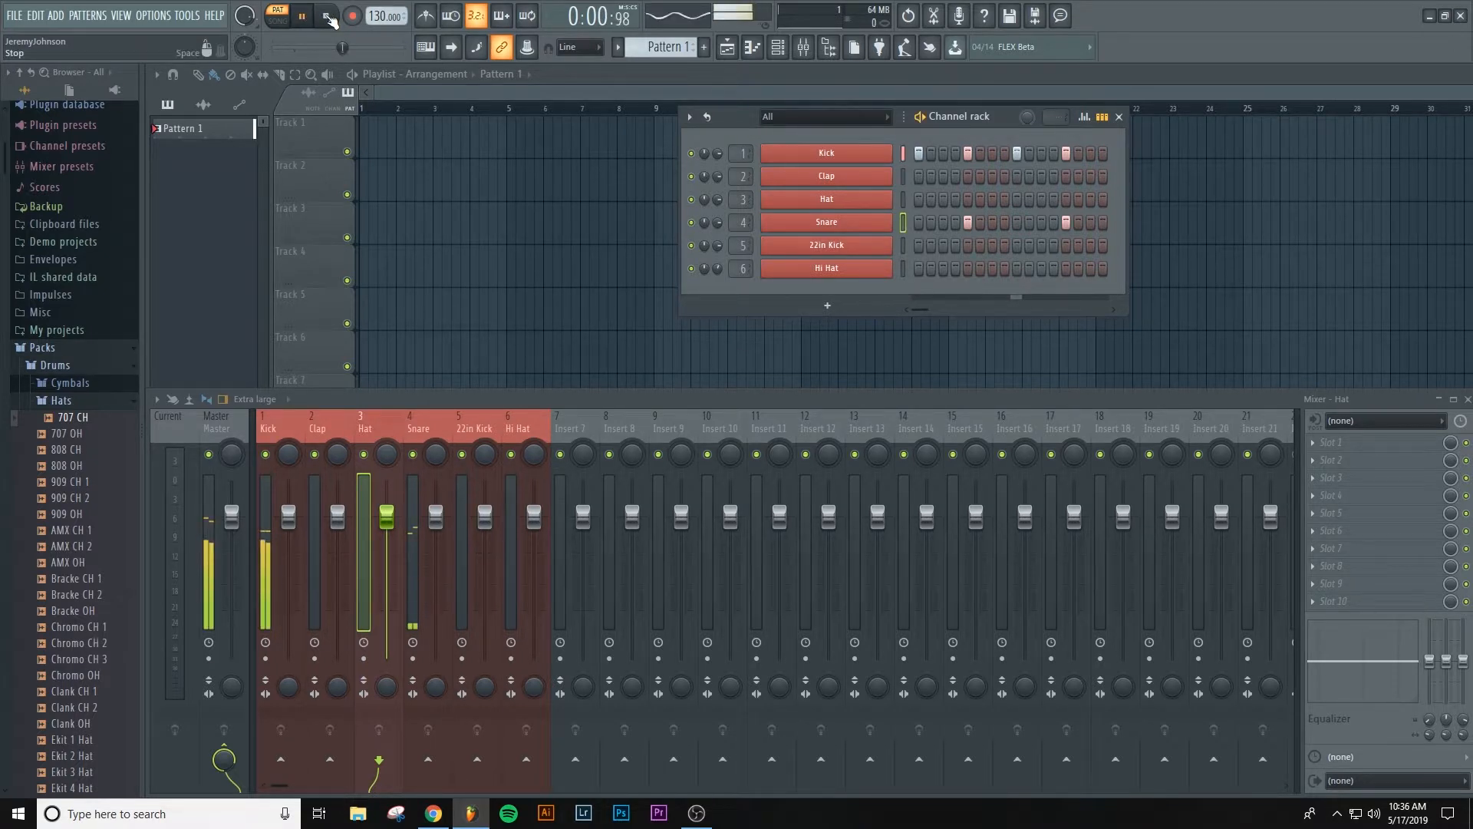
{"action": "left_click", "coordinate": [327, 16]}
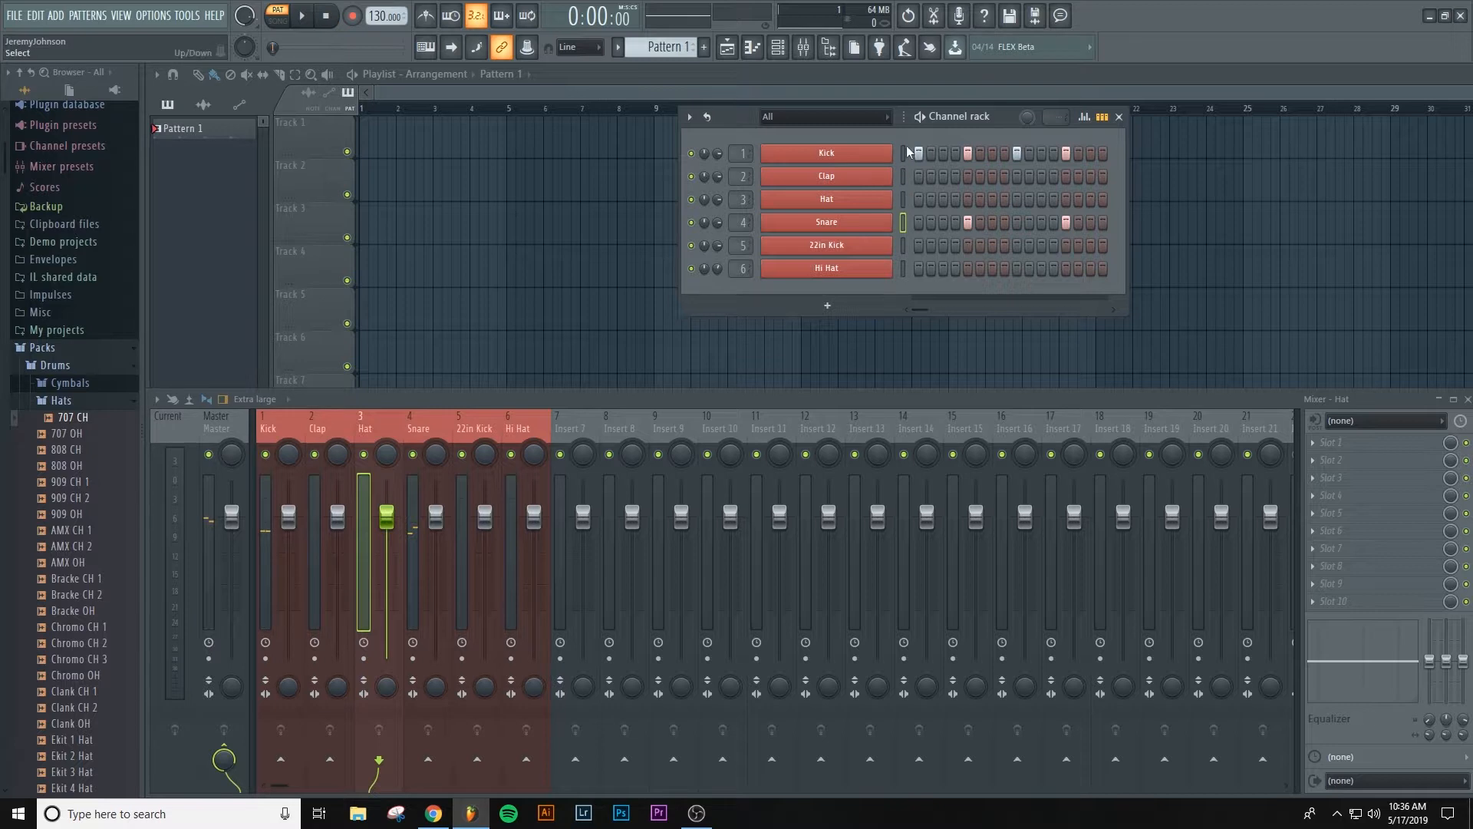
Step: Clear the channel rack and mixer from view and place a Pattern 1 clip at bar 1 of playlist Track 1
{"action": "left_click_drag", "start_coordinate": [976, 116], "coordinate": [904, 149]}
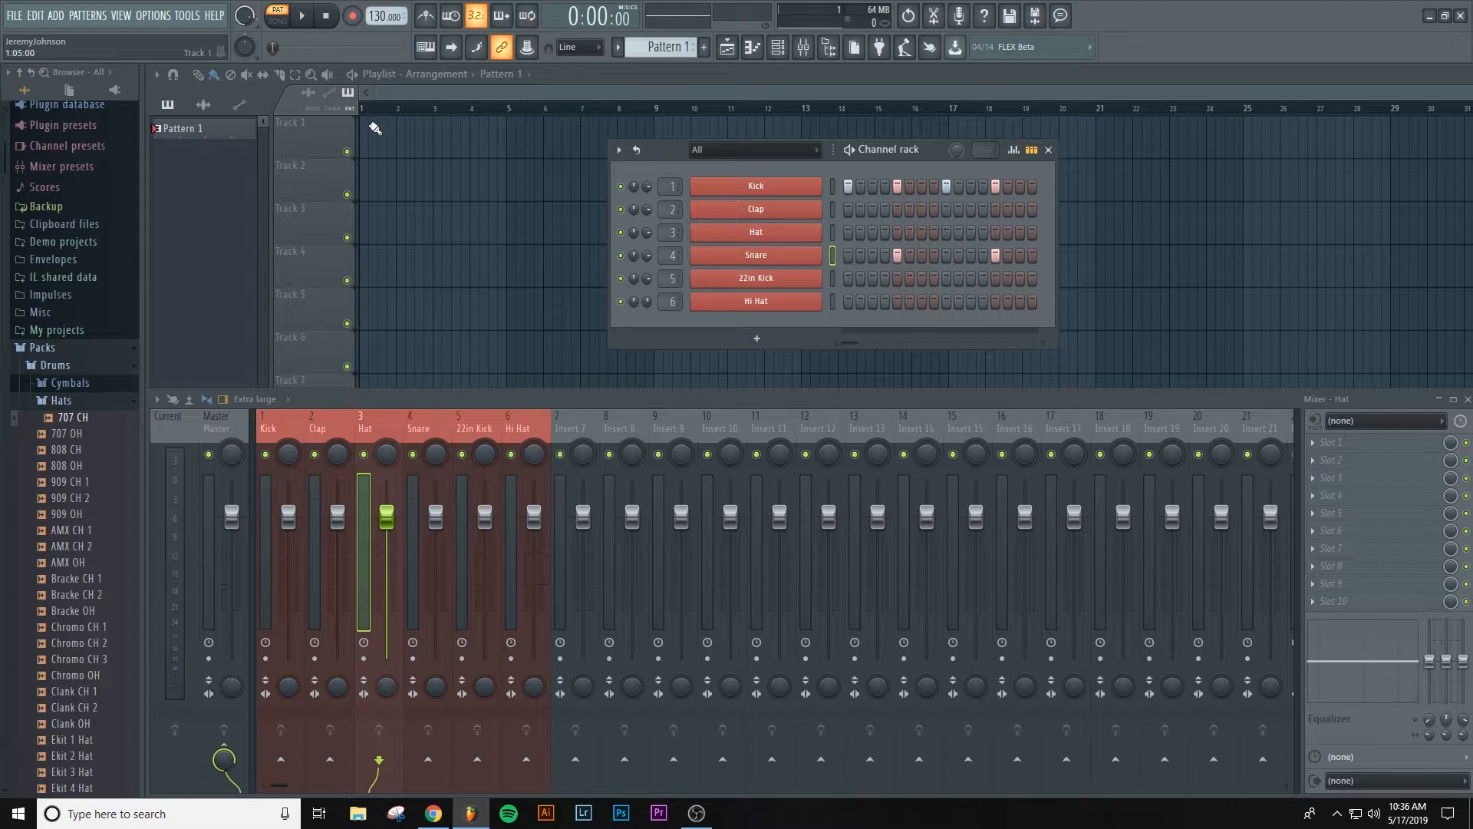
{"action": "key", "text": "F12"}
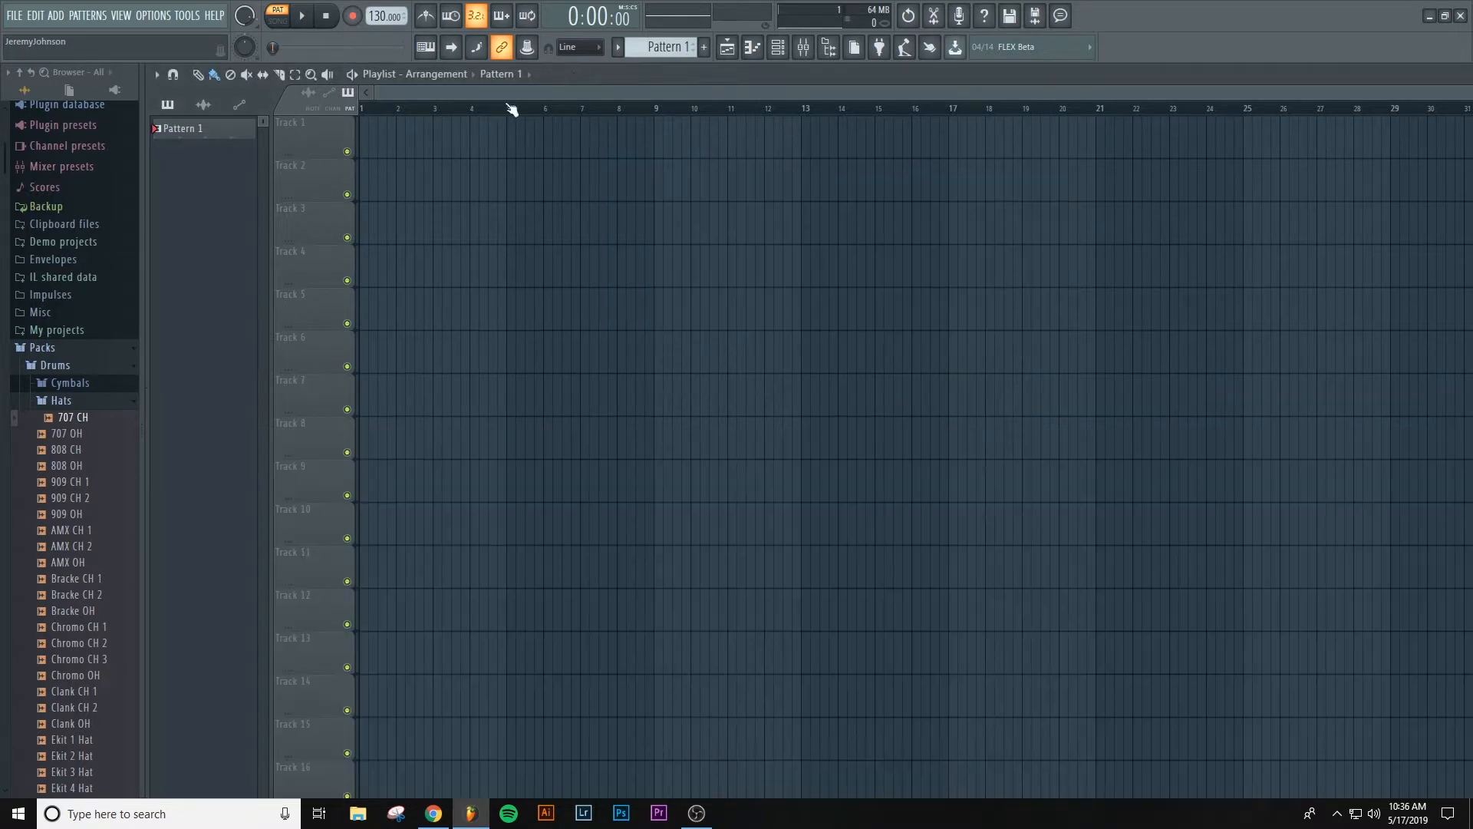
{"action": "left_click", "coordinate": [368, 132]}
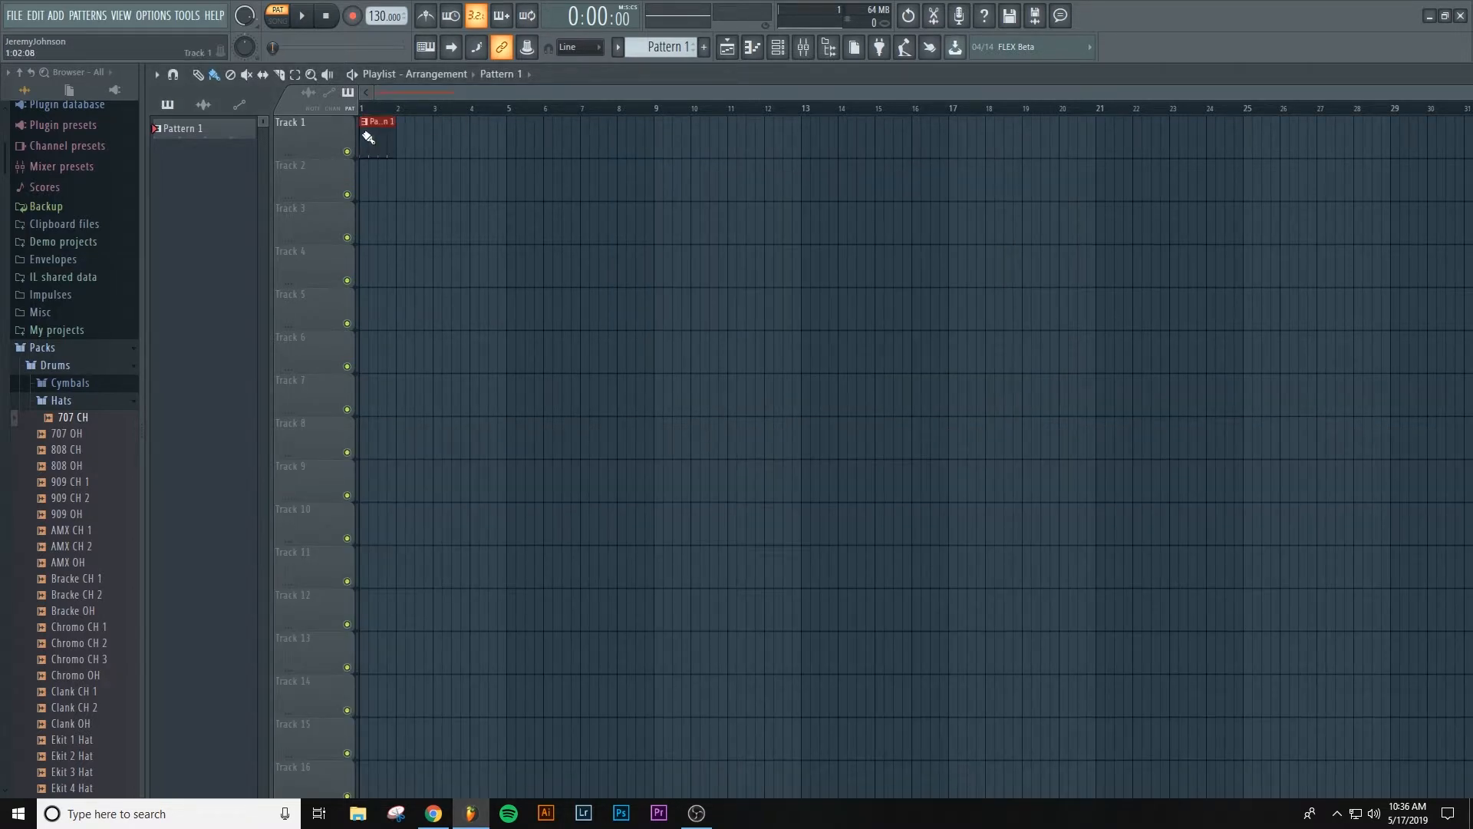
Step: Place a second Pattern 1 clip at bar 2 of playlist Track 1 and play the pattern
{"action": "left_click", "coordinate": [406, 139]}
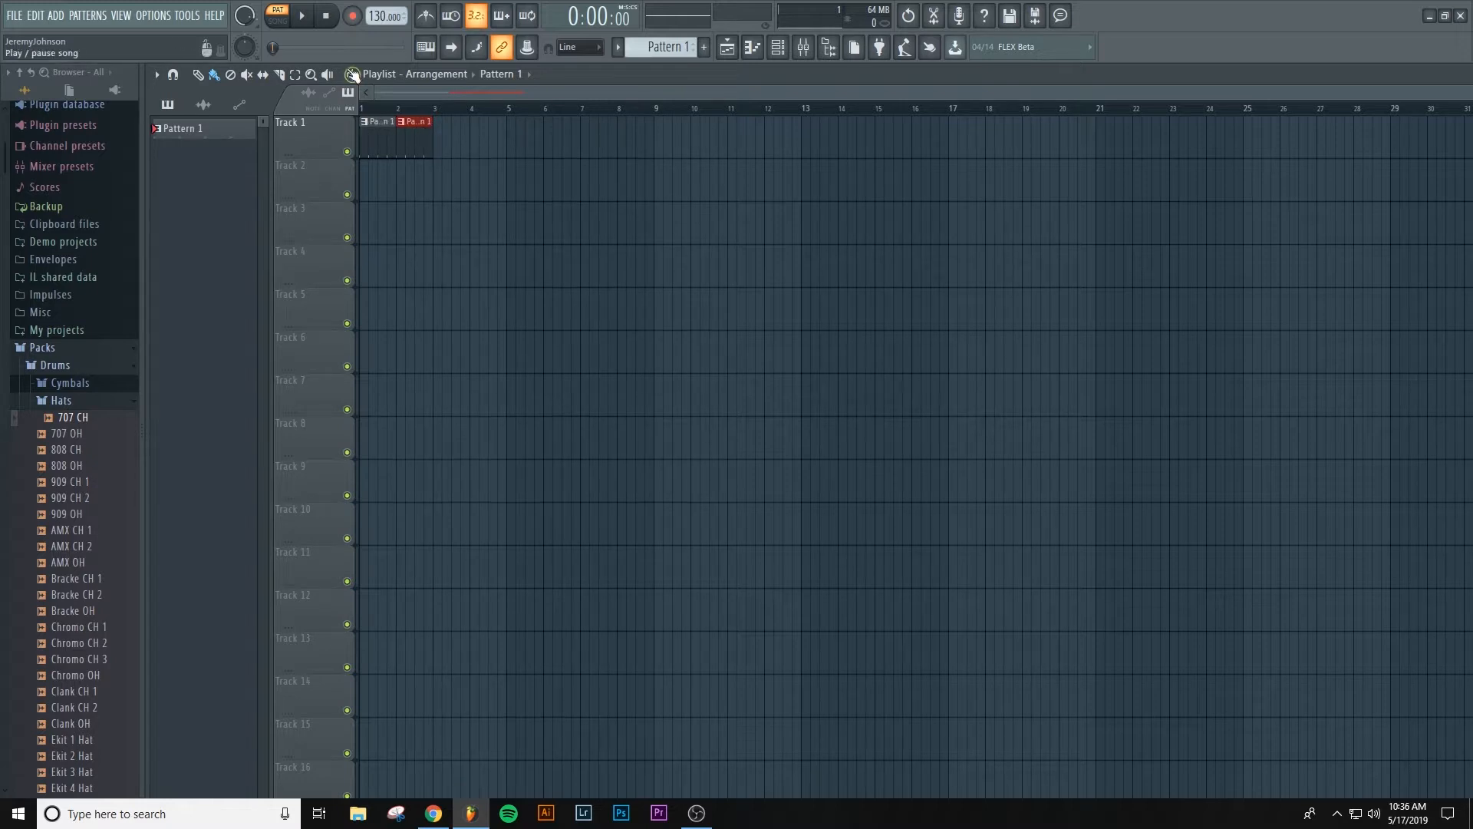
{"action": "left_click", "coordinate": [305, 17]}
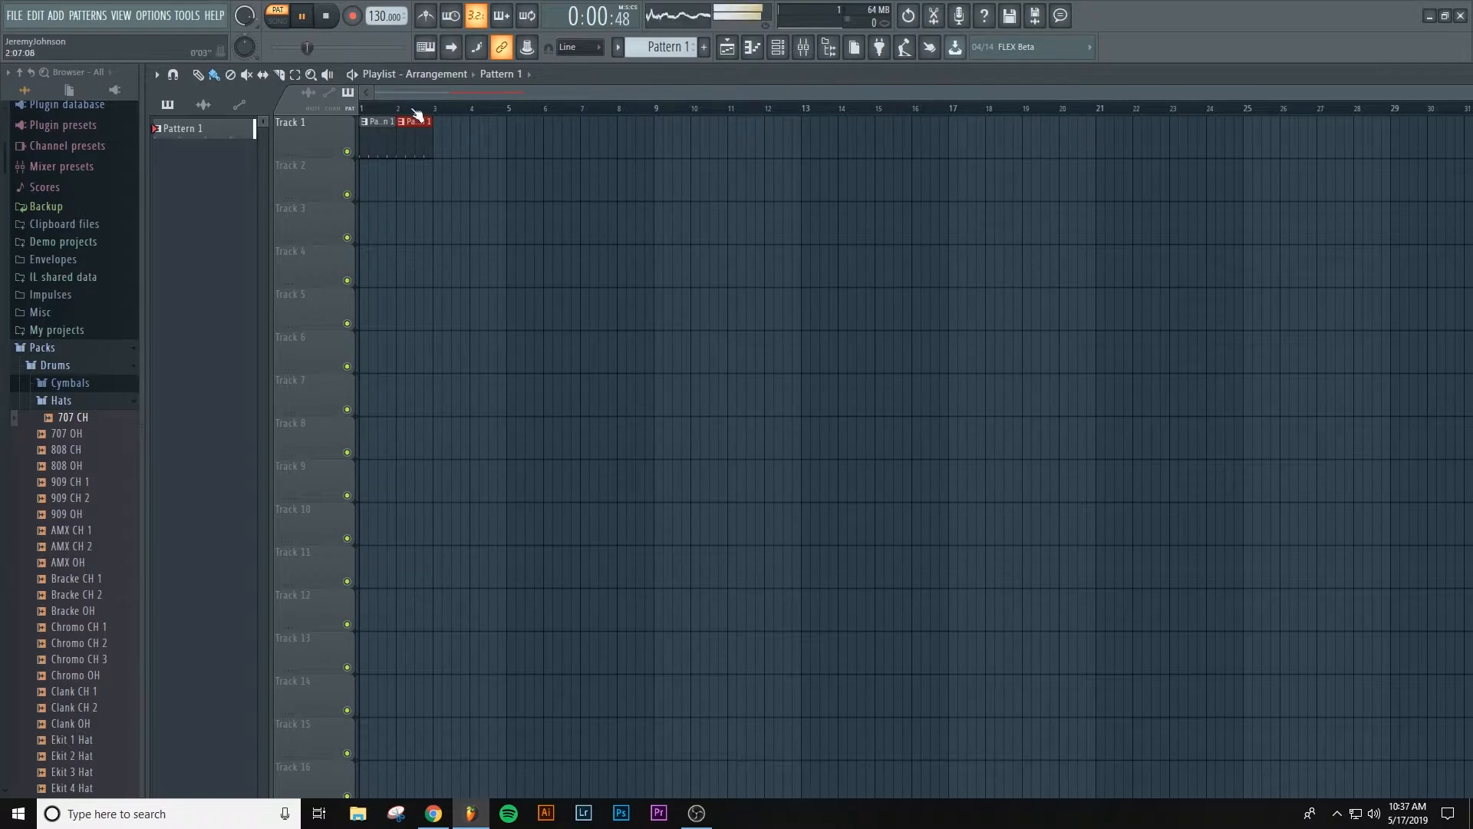
{"action": "left_click", "coordinate": [326, 17]}
Step: Show the channel rack, switch playback to song mode and play the playlist arrangement
{"action": "left_click", "coordinate": [777, 47]}
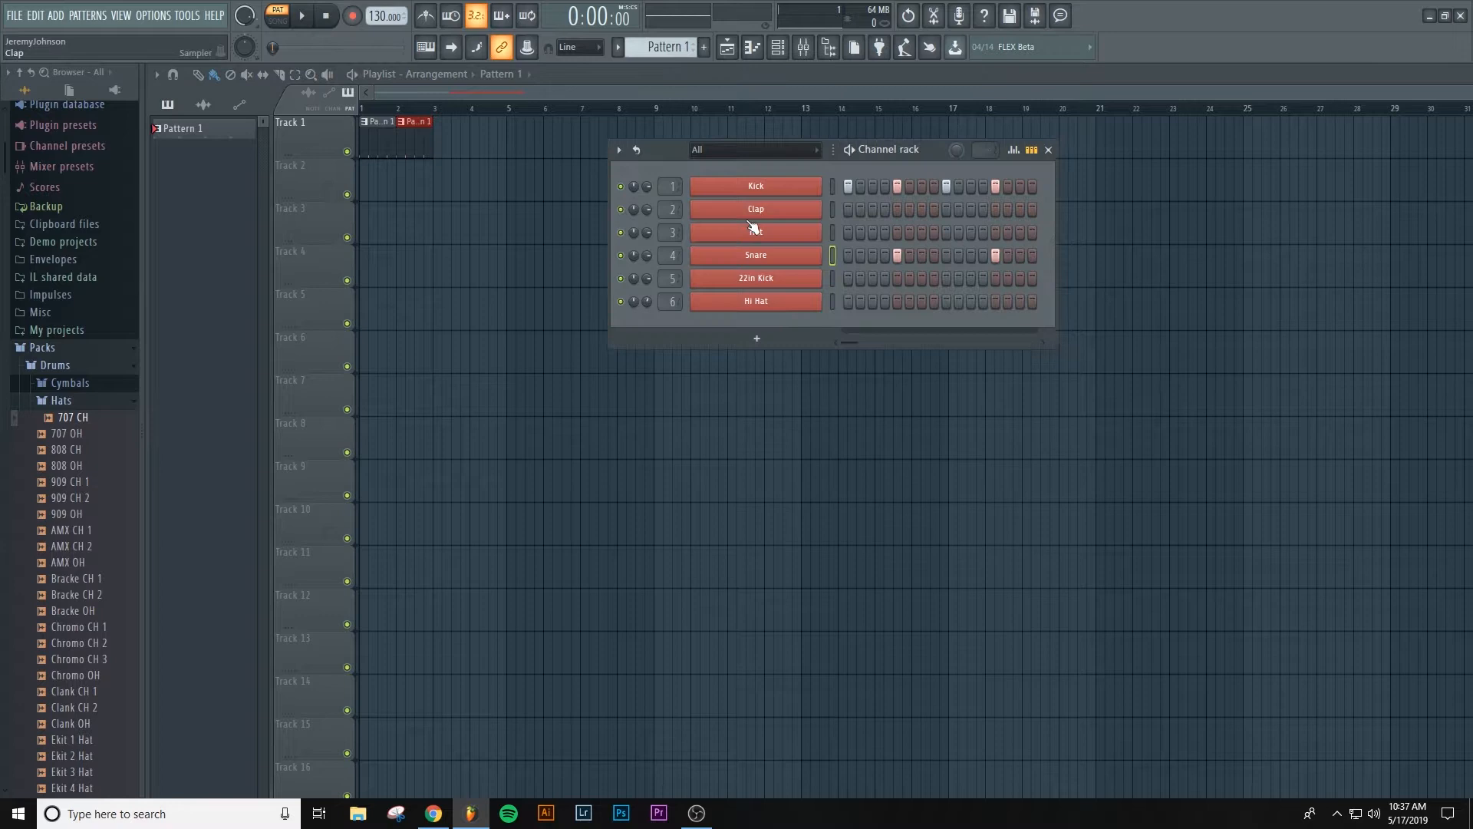
{"action": "left_click", "coordinate": [281, 24]}
{"action": "left_click", "coordinate": [305, 20]}
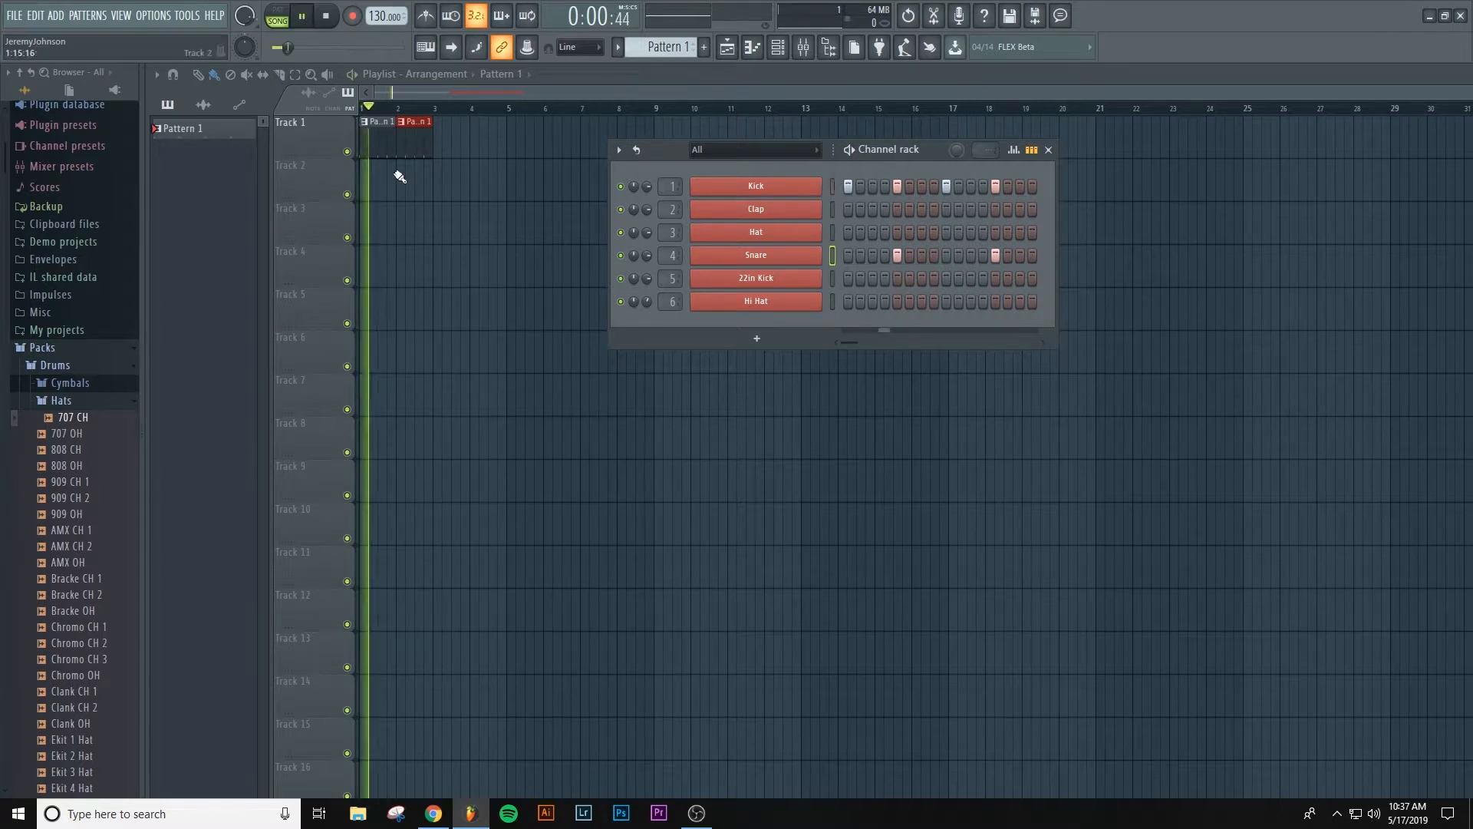
{"action": "left_click", "coordinate": [328, 16]}
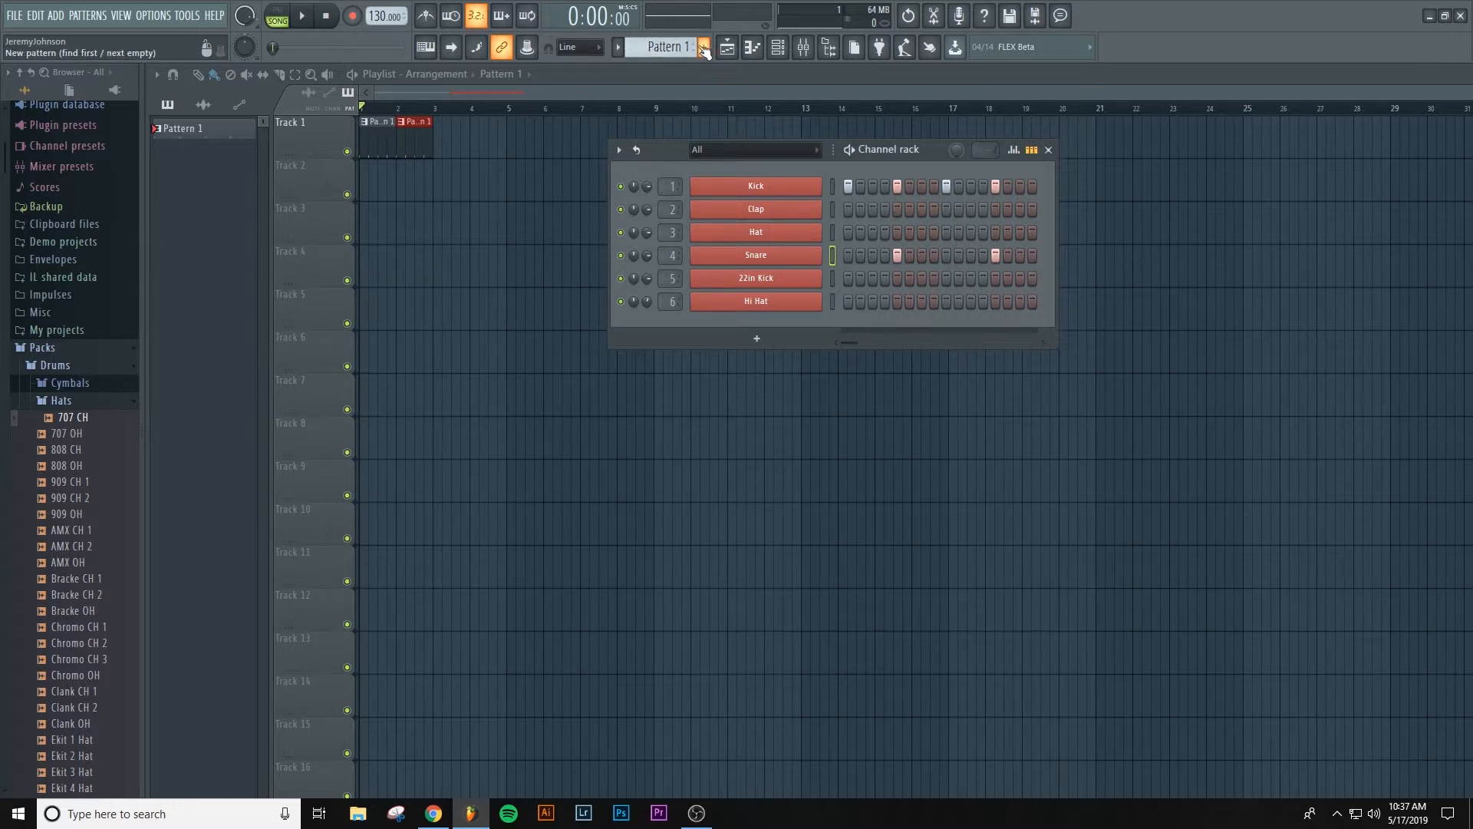
Step: Create a new pattern named Drum 2 and give it the red colour used by the drum channels
{"action": "left_click", "coordinate": [618, 47]}
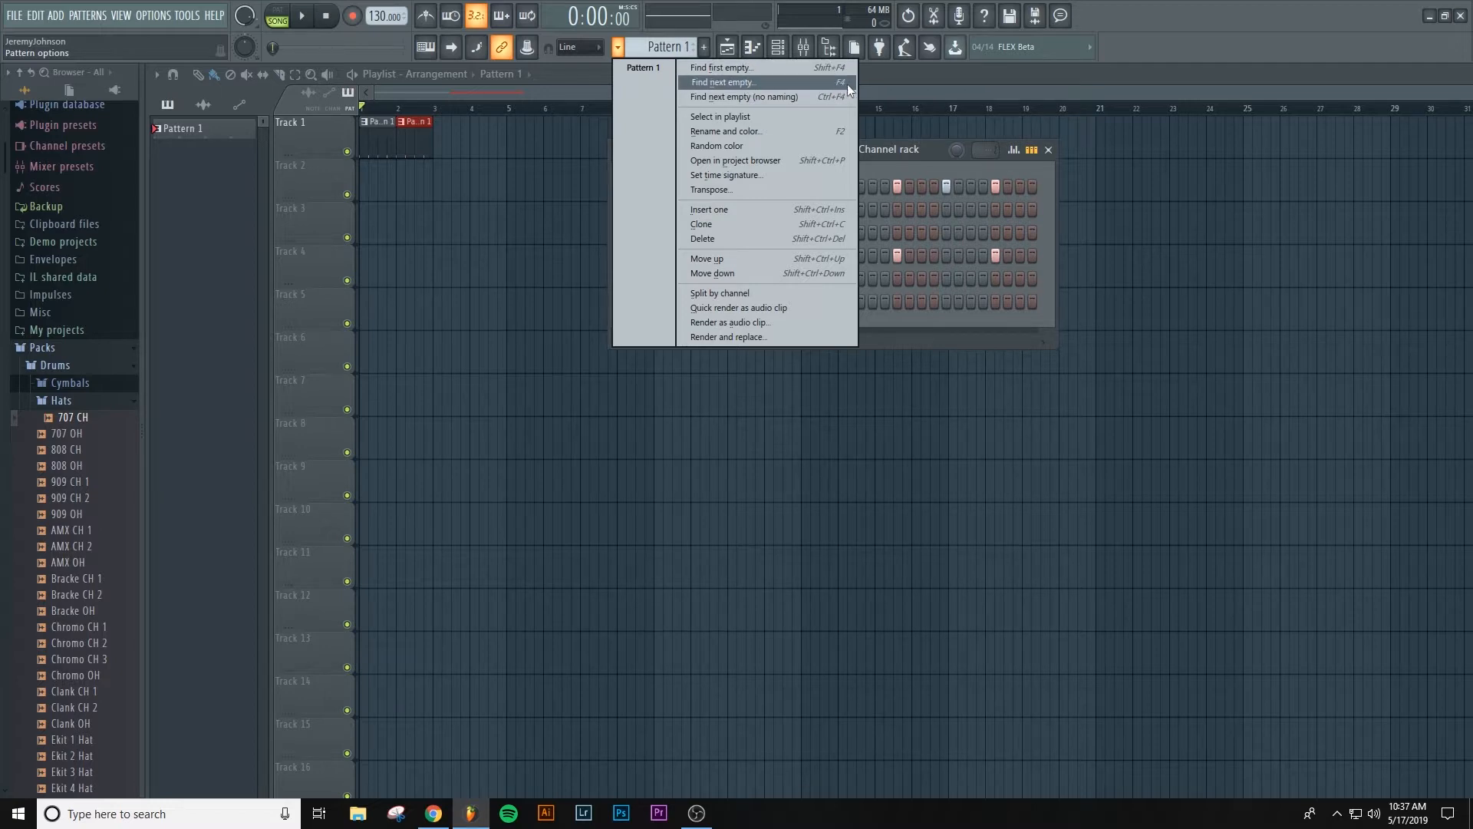
{"action": "left_click", "coordinate": [620, 49]}
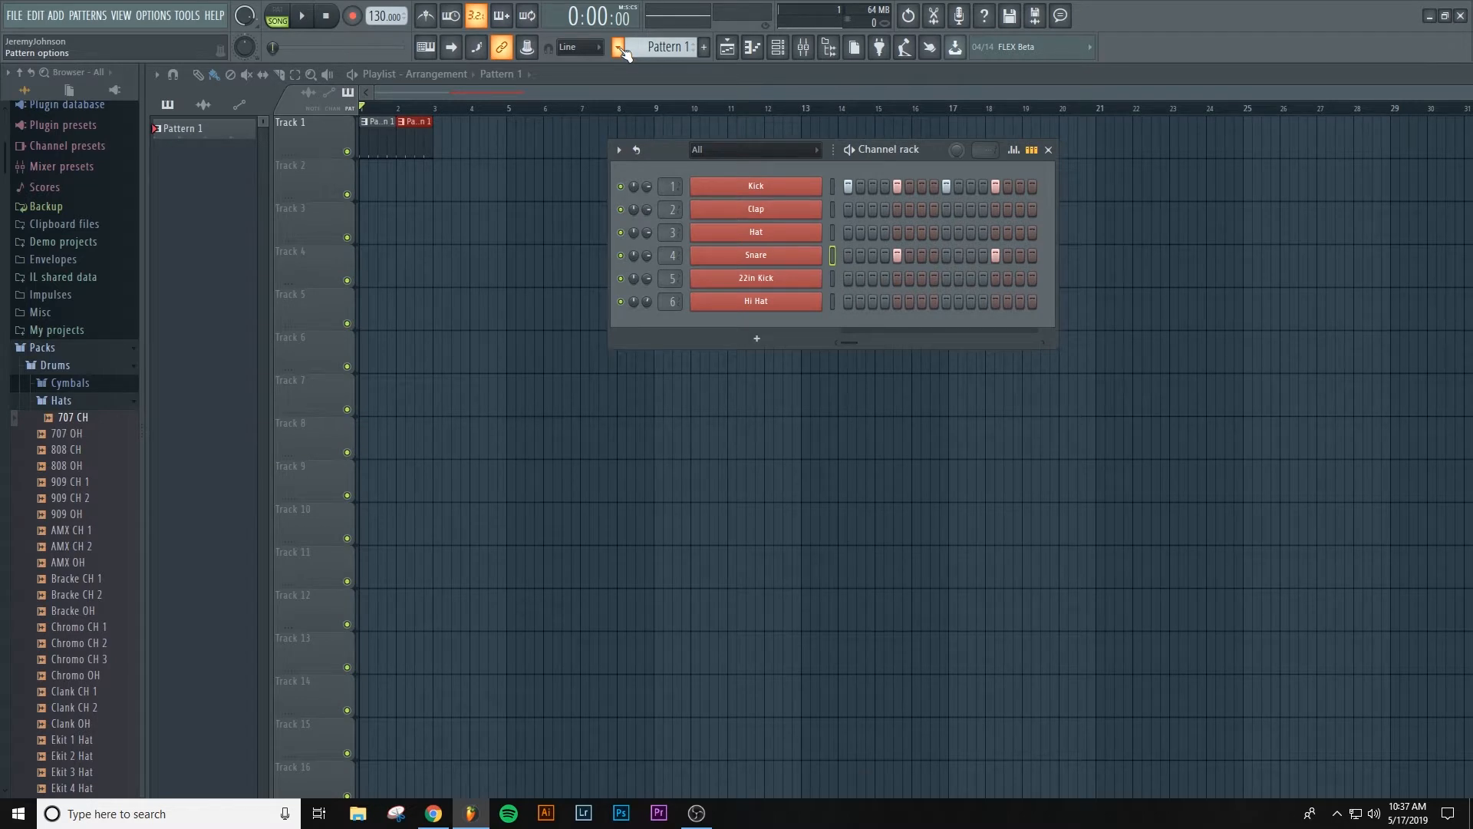
{"action": "key", "text": "F4"}
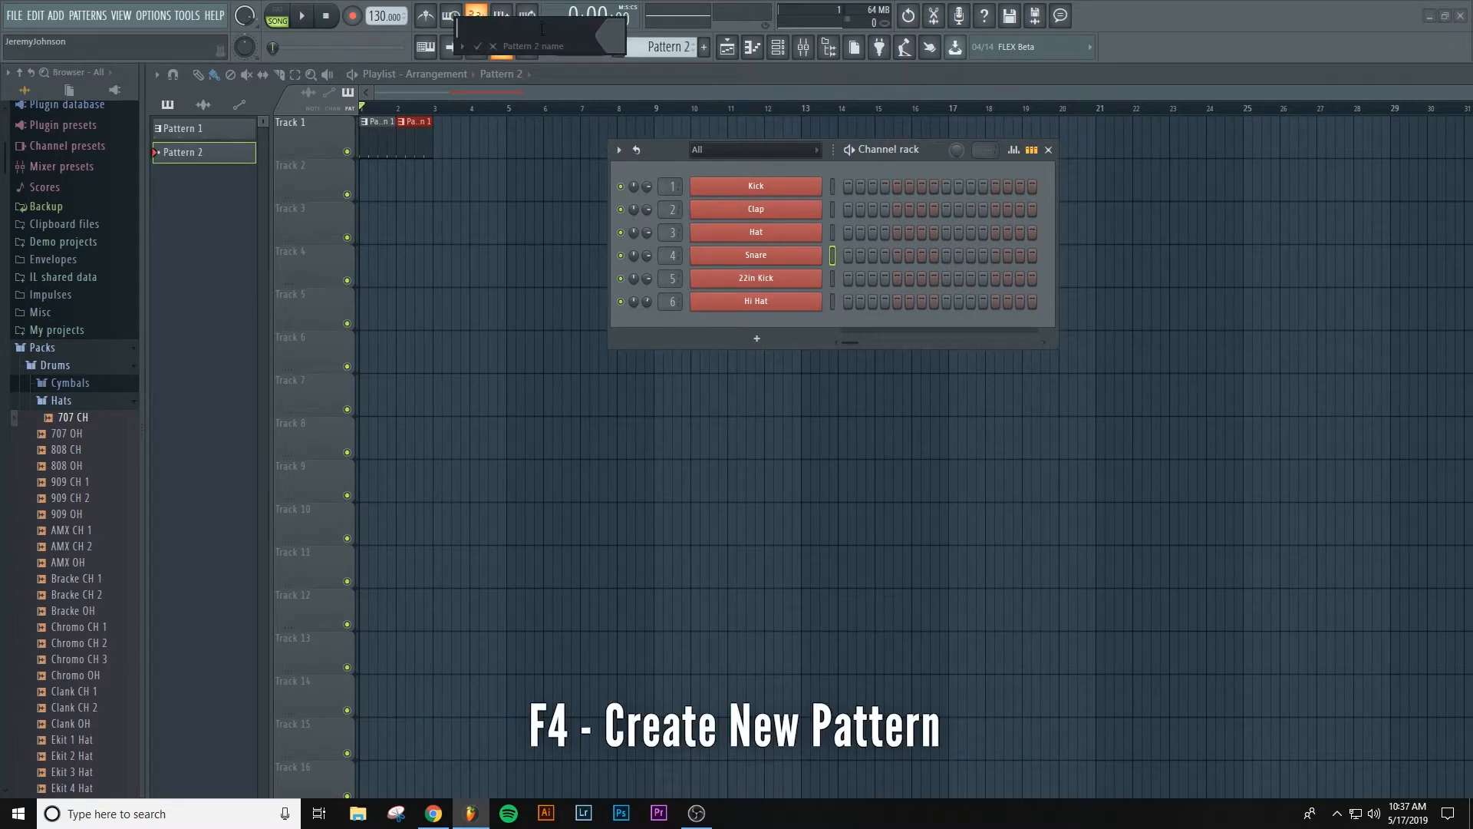
{"action": "type", "text": "Drum"}
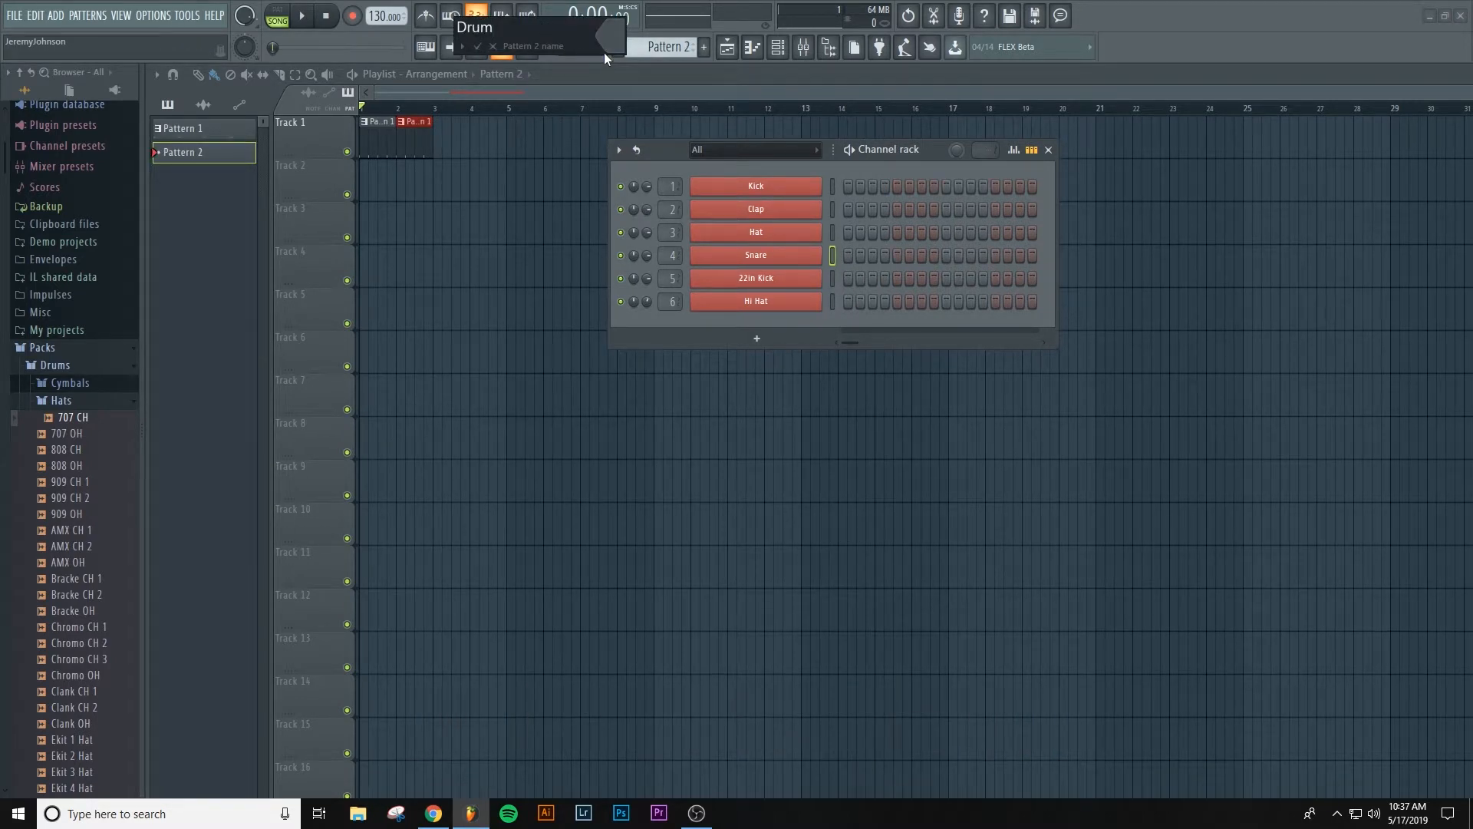
{"action": "type", "text": "2"}
{"action": "key", "text": "BackSpace"}
{"action": "type", "text": "2"}
{"action": "left_click", "coordinate": [614, 34]}
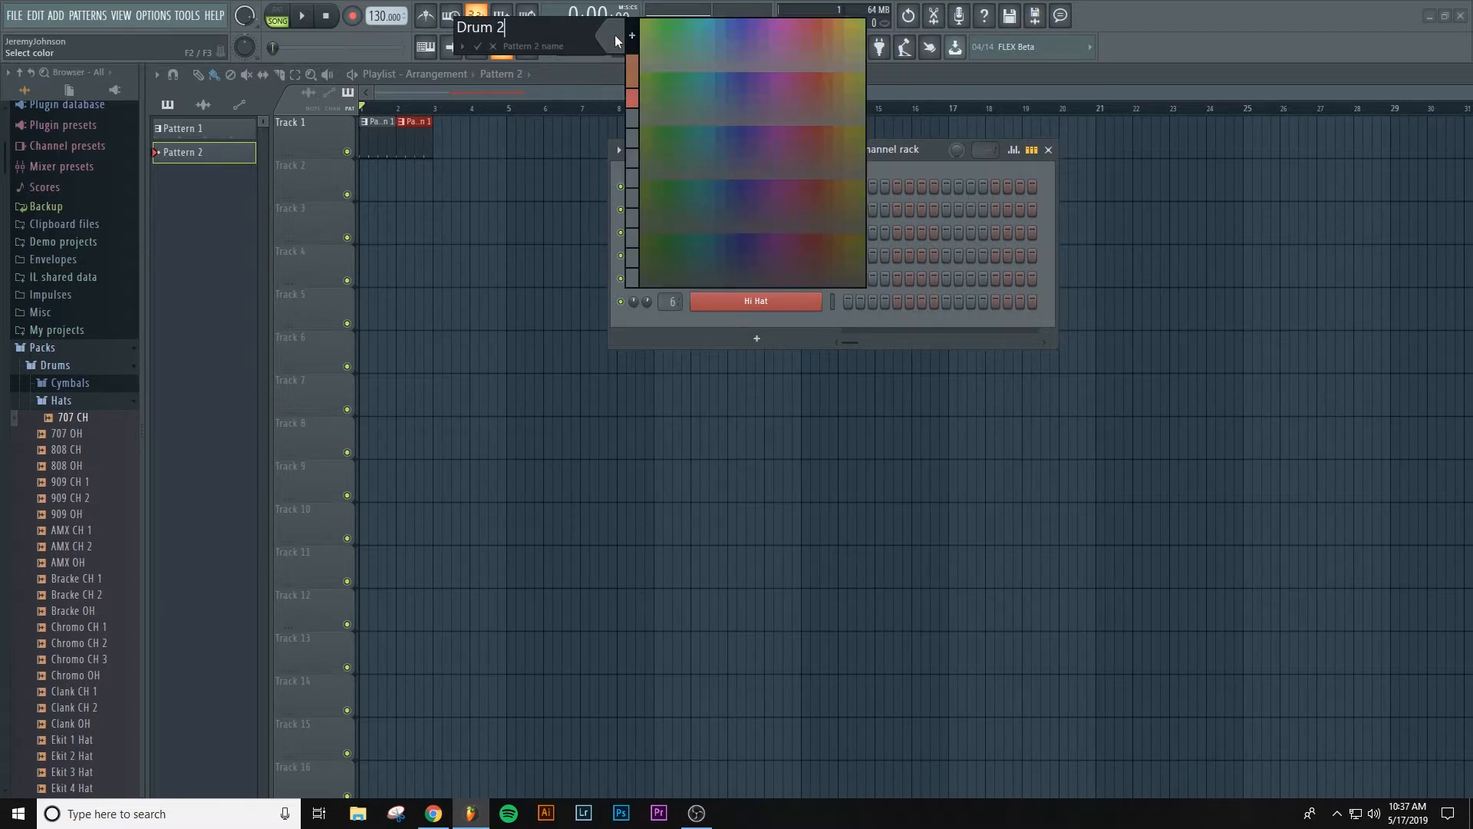
{"action": "left_click", "coordinate": [634, 96]}
{"action": "key", "text": "Return"}
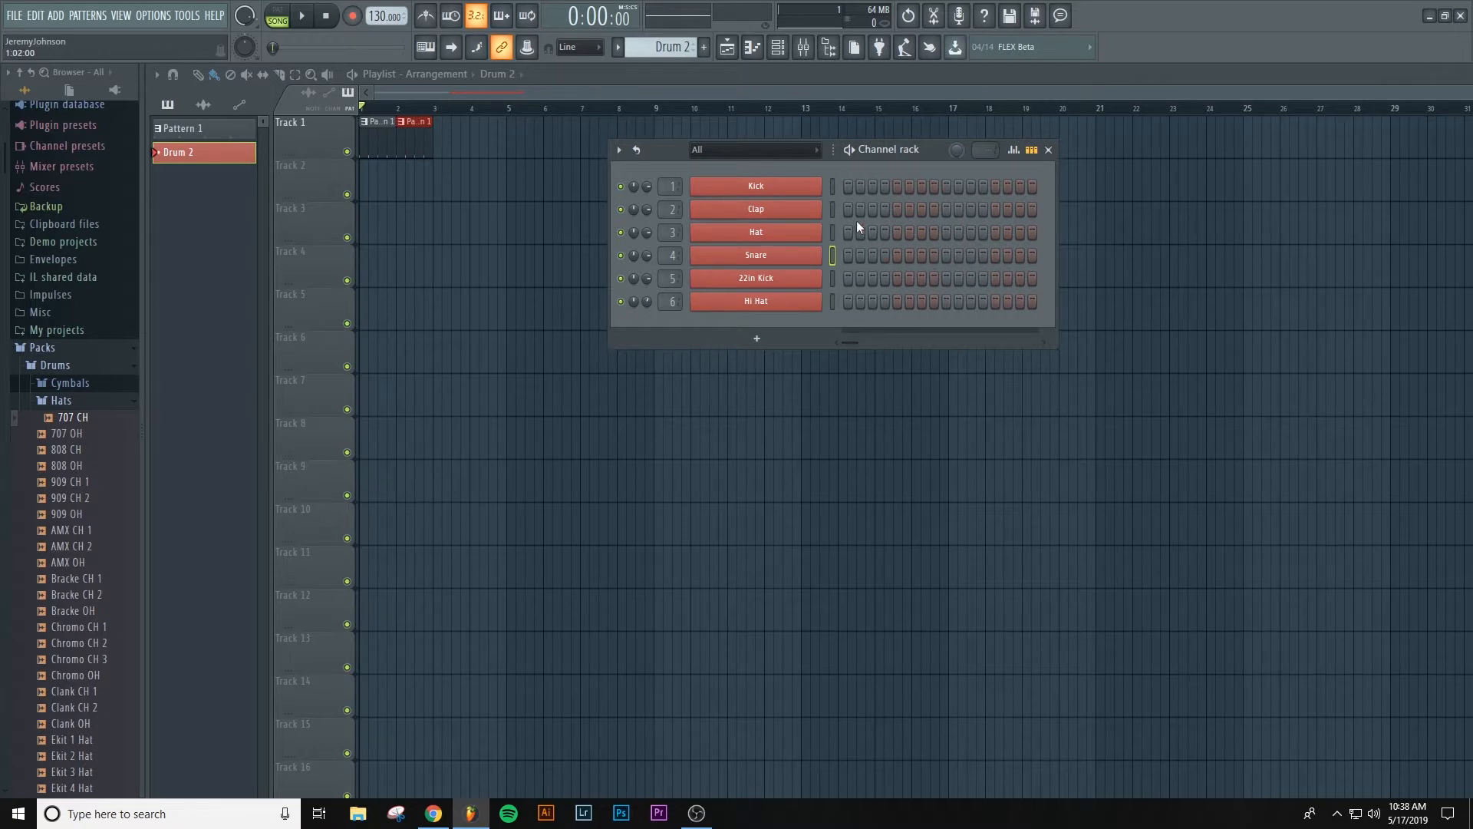
Step: Program Drum 2 with Kick on steps 1, 5, 10 and 13 and Snare on 5, 13 and 15, and play it in pattern mode
{"action": "left_click", "coordinate": [848, 185]}
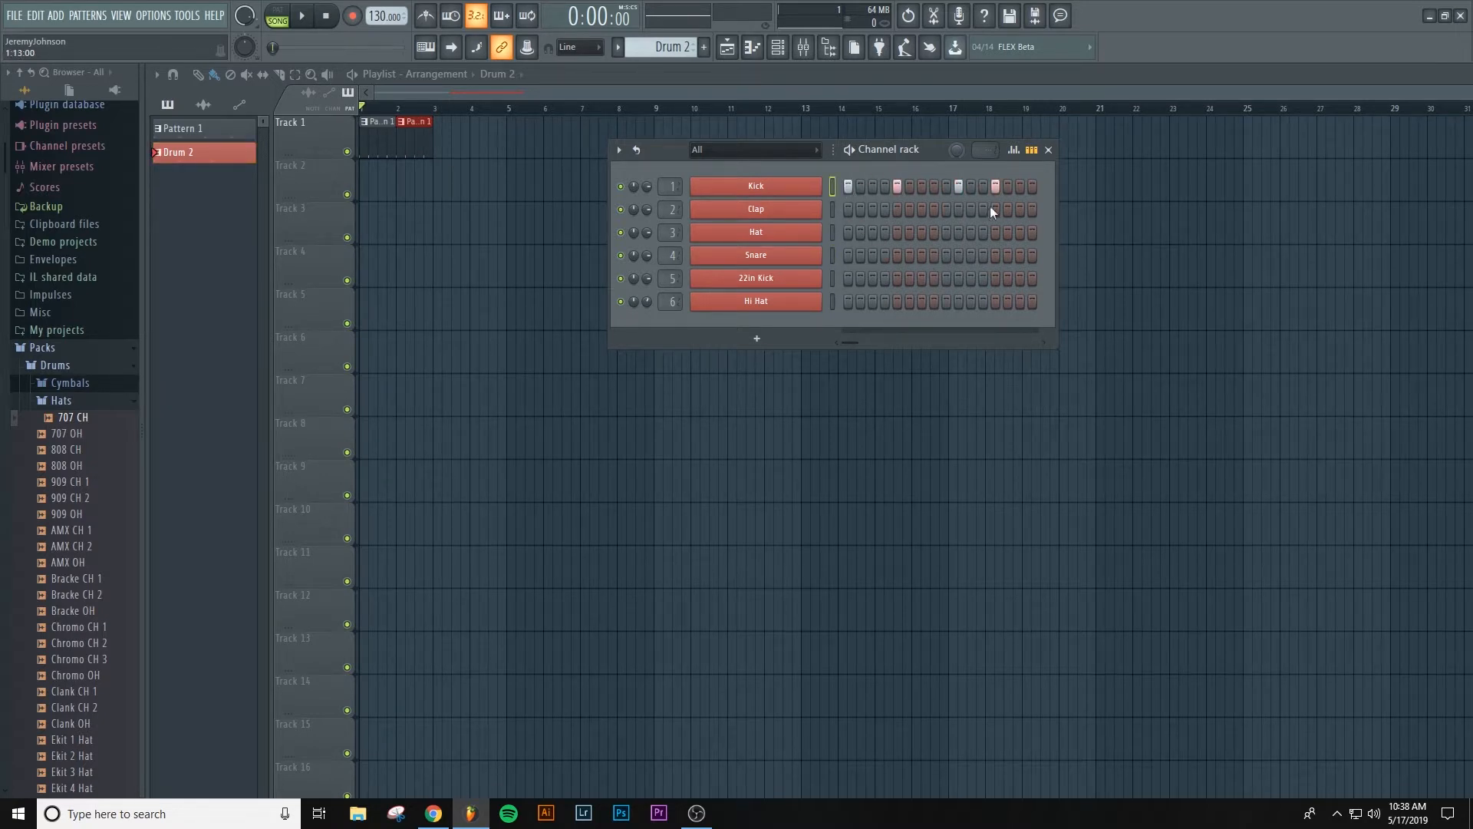
{"action": "left_click", "coordinate": [895, 256]}
{"action": "left_click", "coordinate": [278, 15]}
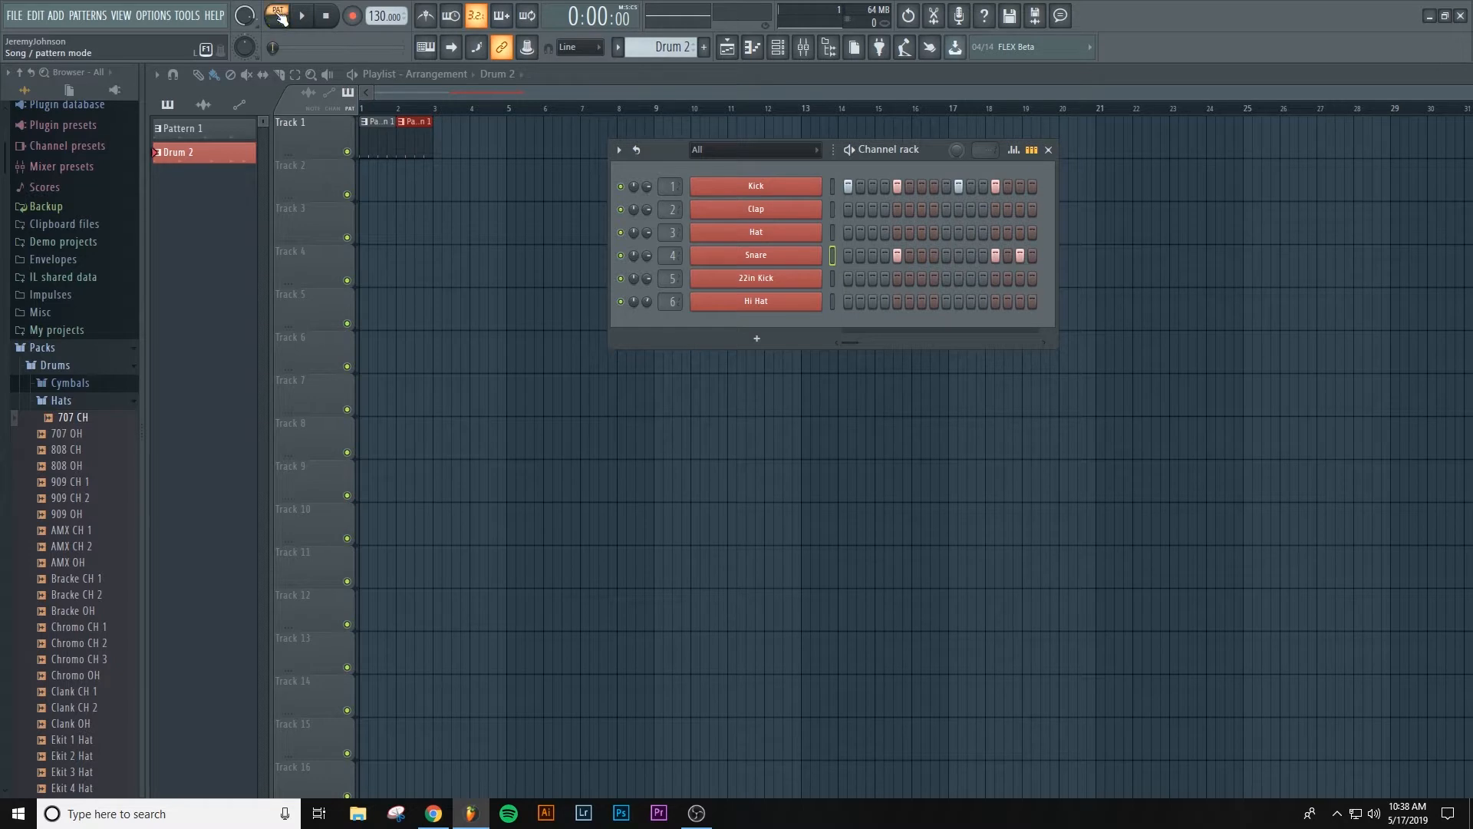
{"action": "left_click", "coordinate": [302, 16]}
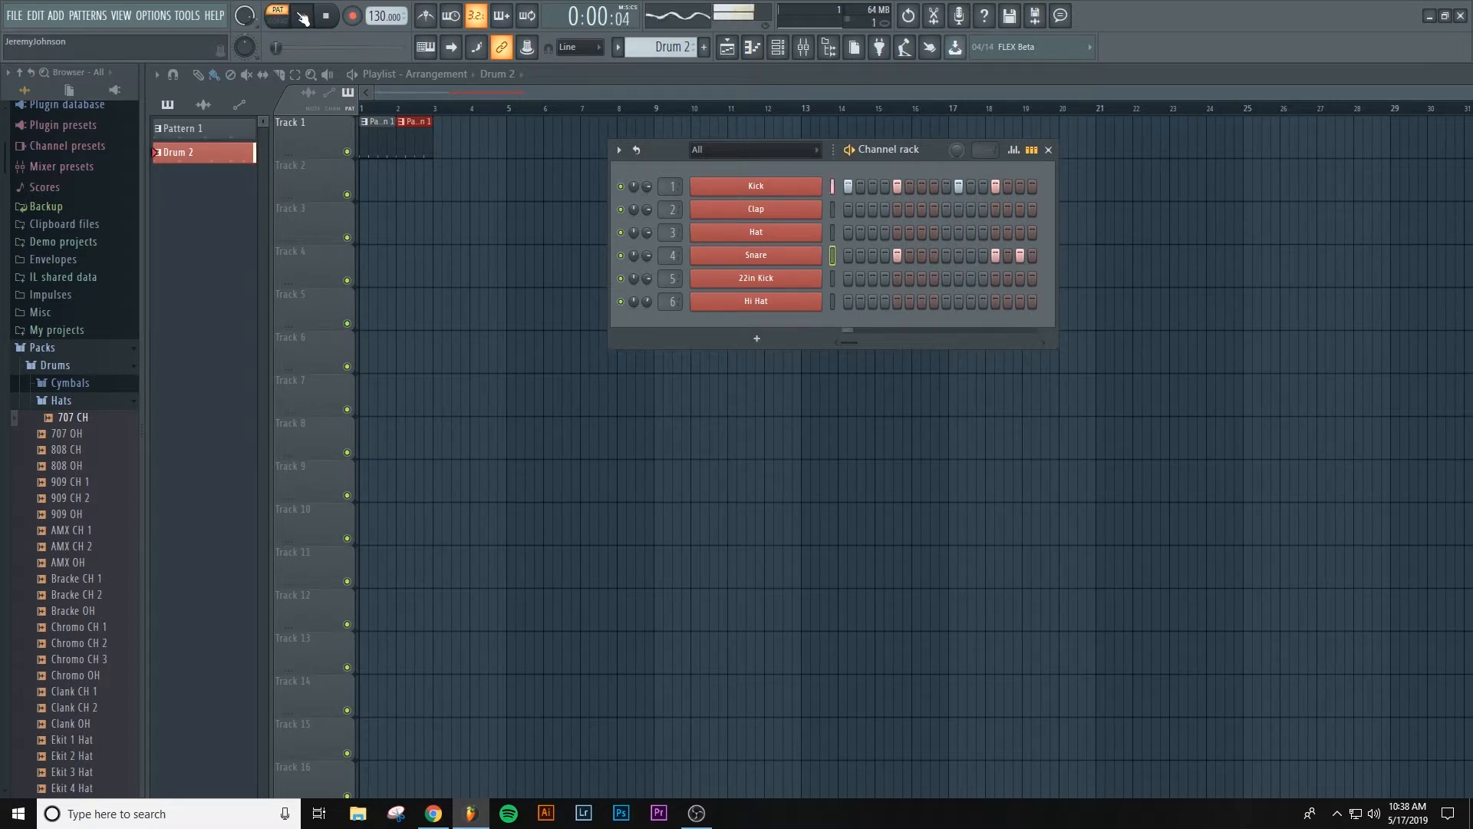
{"action": "key", "text": "space"}
Step: Move the Kick hit from step 10 to step 9 in Drum 2 and play the pattern again
{"action": "left_click", "coordinate": [959, 185]}
{"action": "left_click", "coordinate": [945, 186]}
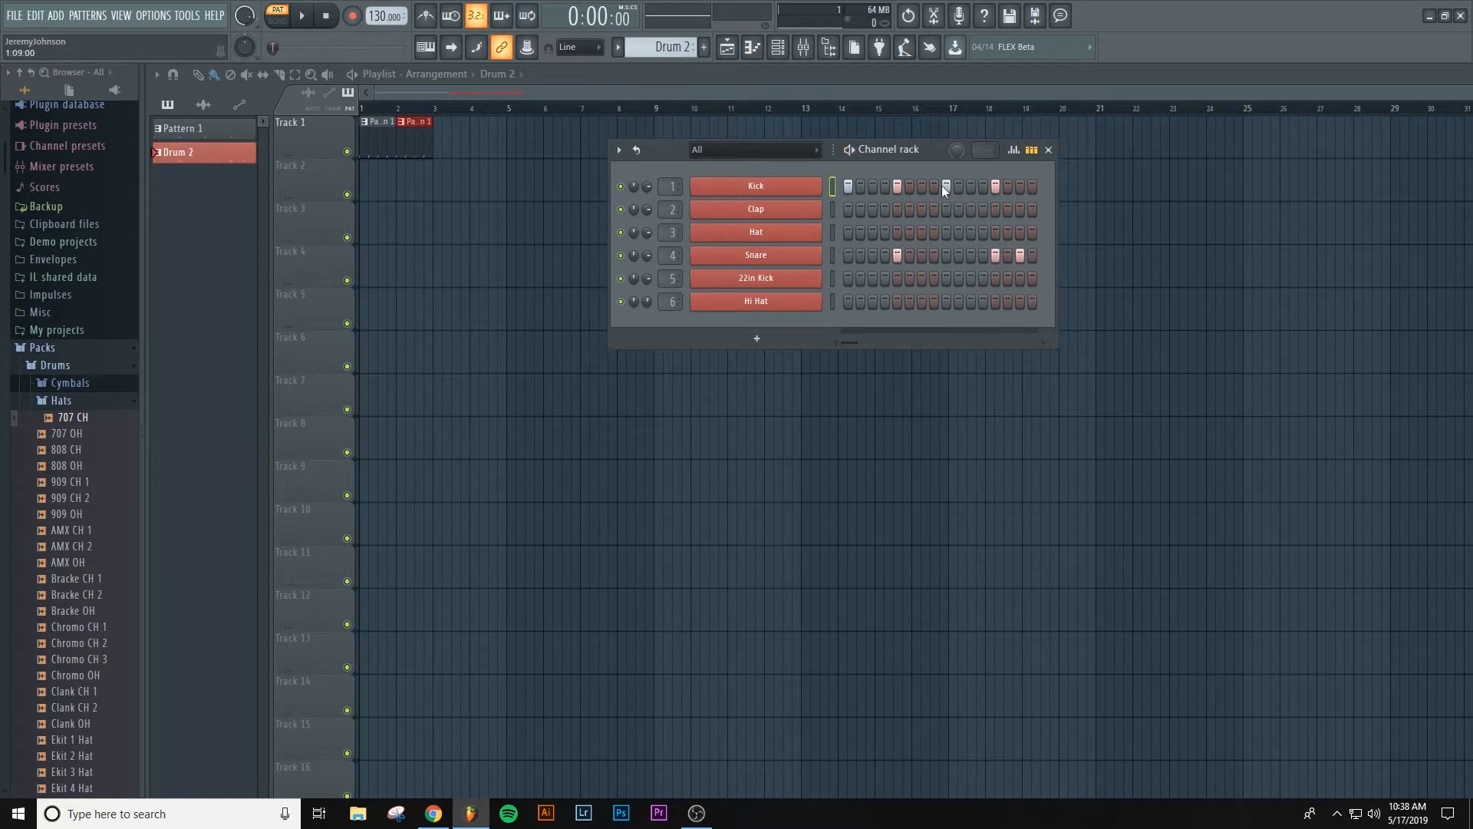
{"action": "left_click", "coordinate": [300, 18]}
{"action": "left_click", "coordinate": [327, 17]}
Step: Clear the channel rack from view and place a Drum 2 clip at bar 3 of playlist Track 1
{"action": "left_click_drag", "start_coordinate": [936, 150], "coordinate": [869, 260]}
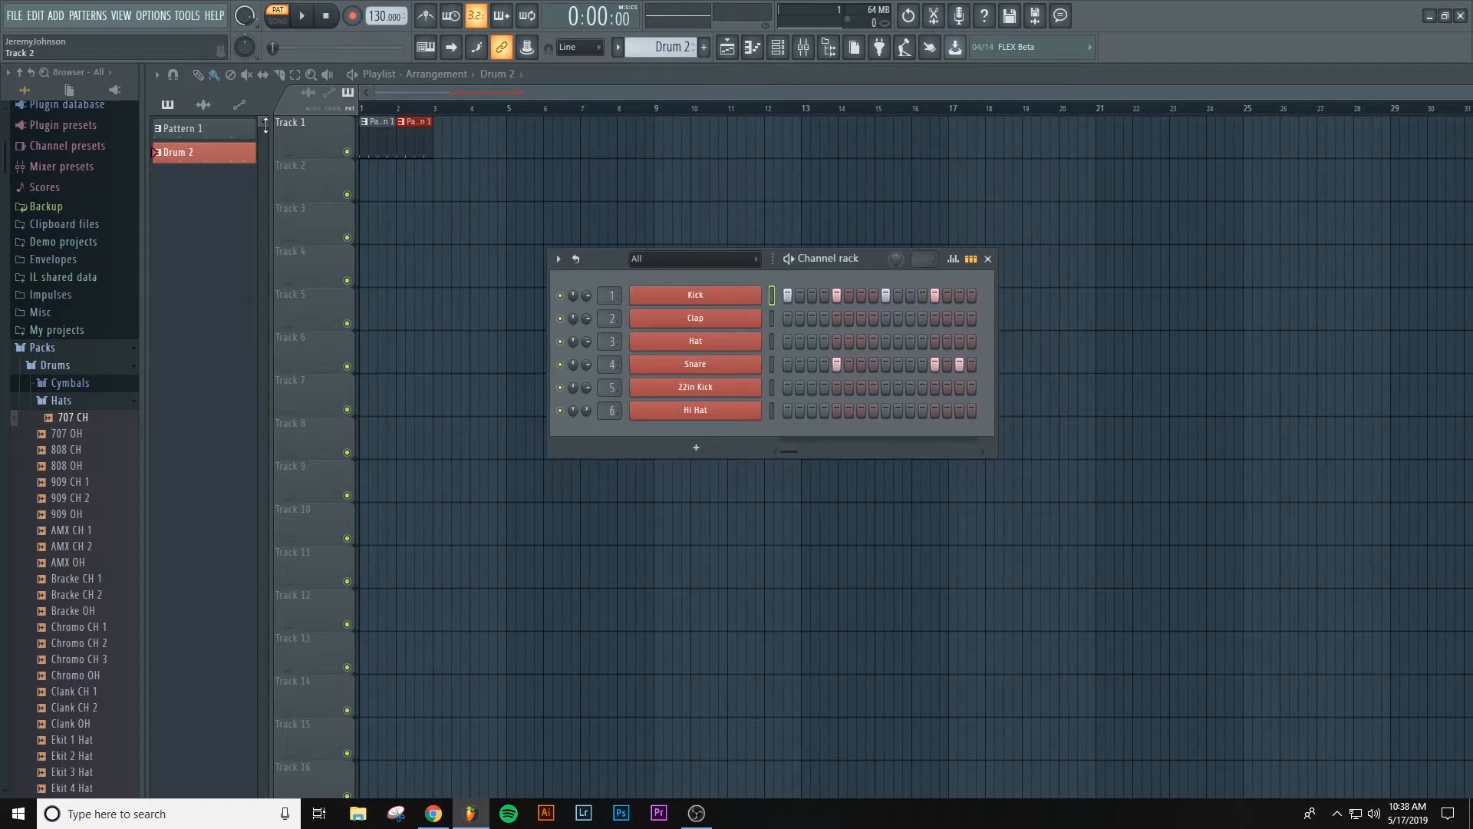
{"action": "key", "text": "F6"}
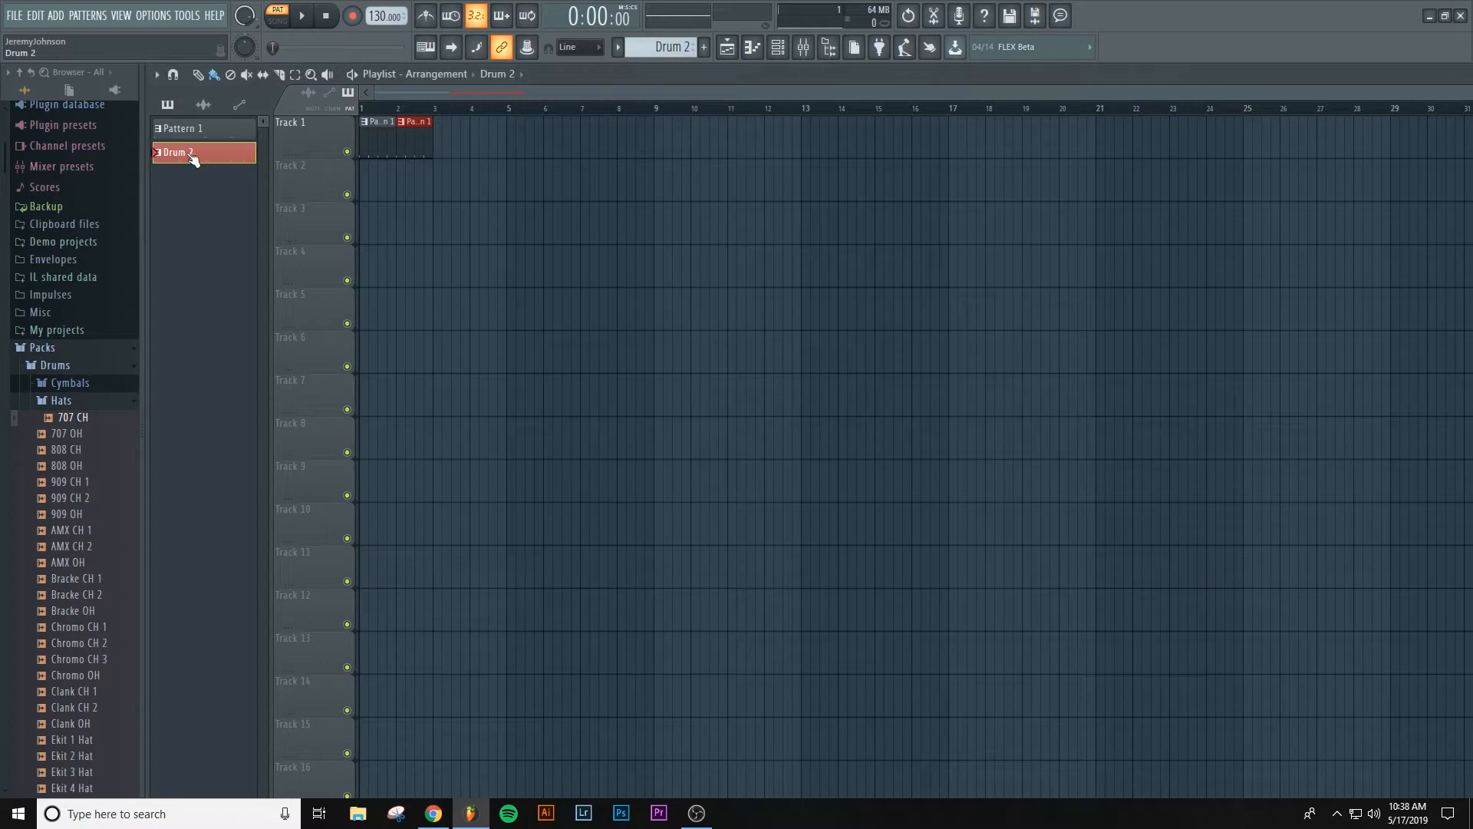
{"action": "left_click", "coordinate": [438, 146]}
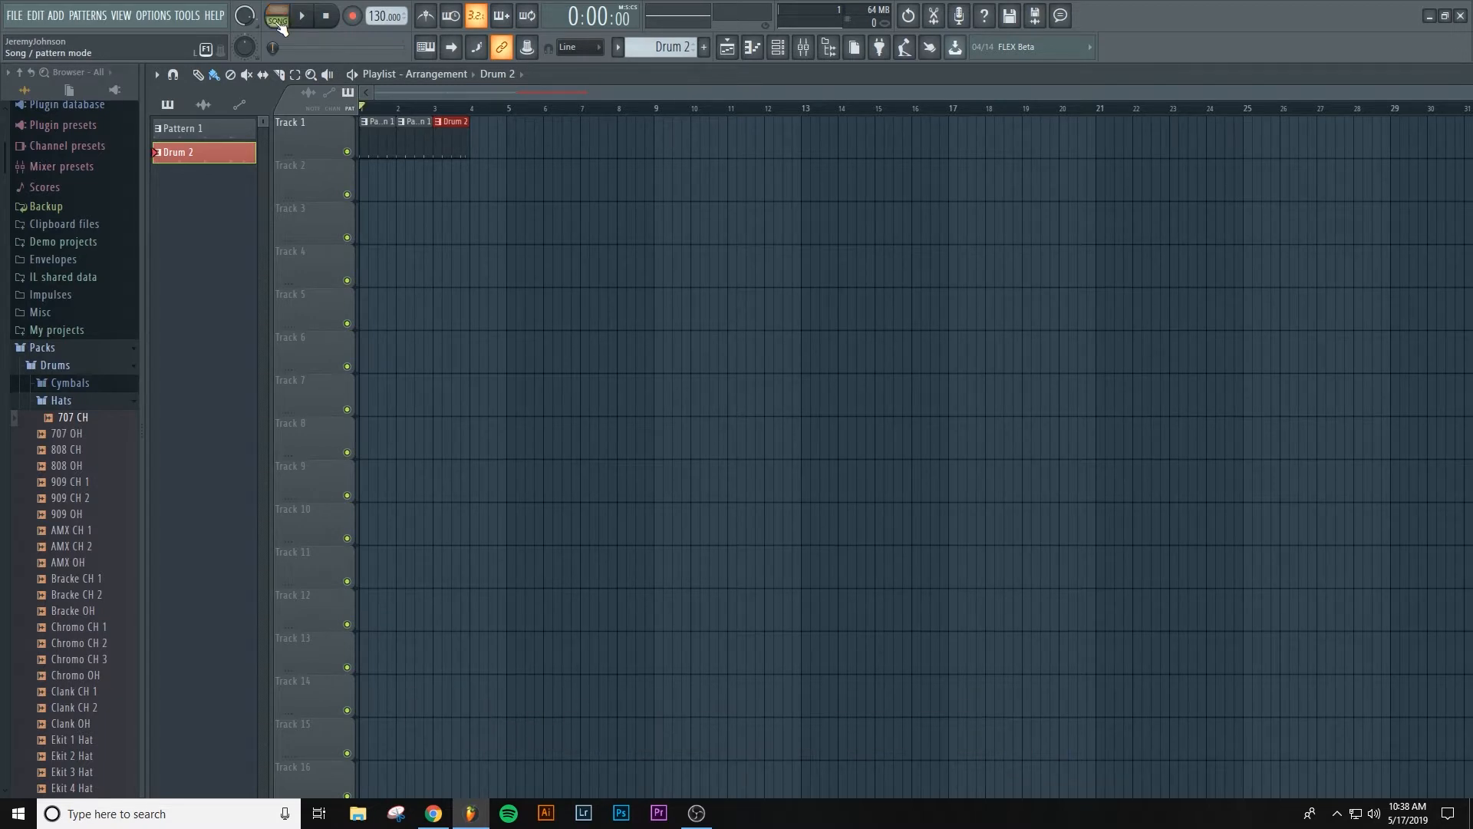
Step: Set playback to song mode and play the arrangement through to the Drum 2 clip
{"action": "left_click", "coordinate": [281, 21]}
{"action": "left_click", "coordinate": [282, 22]}
{"action": "left_click", "coordinate": [282, 21]}
{"action": "left_click", "coordinate": [307, 17]}
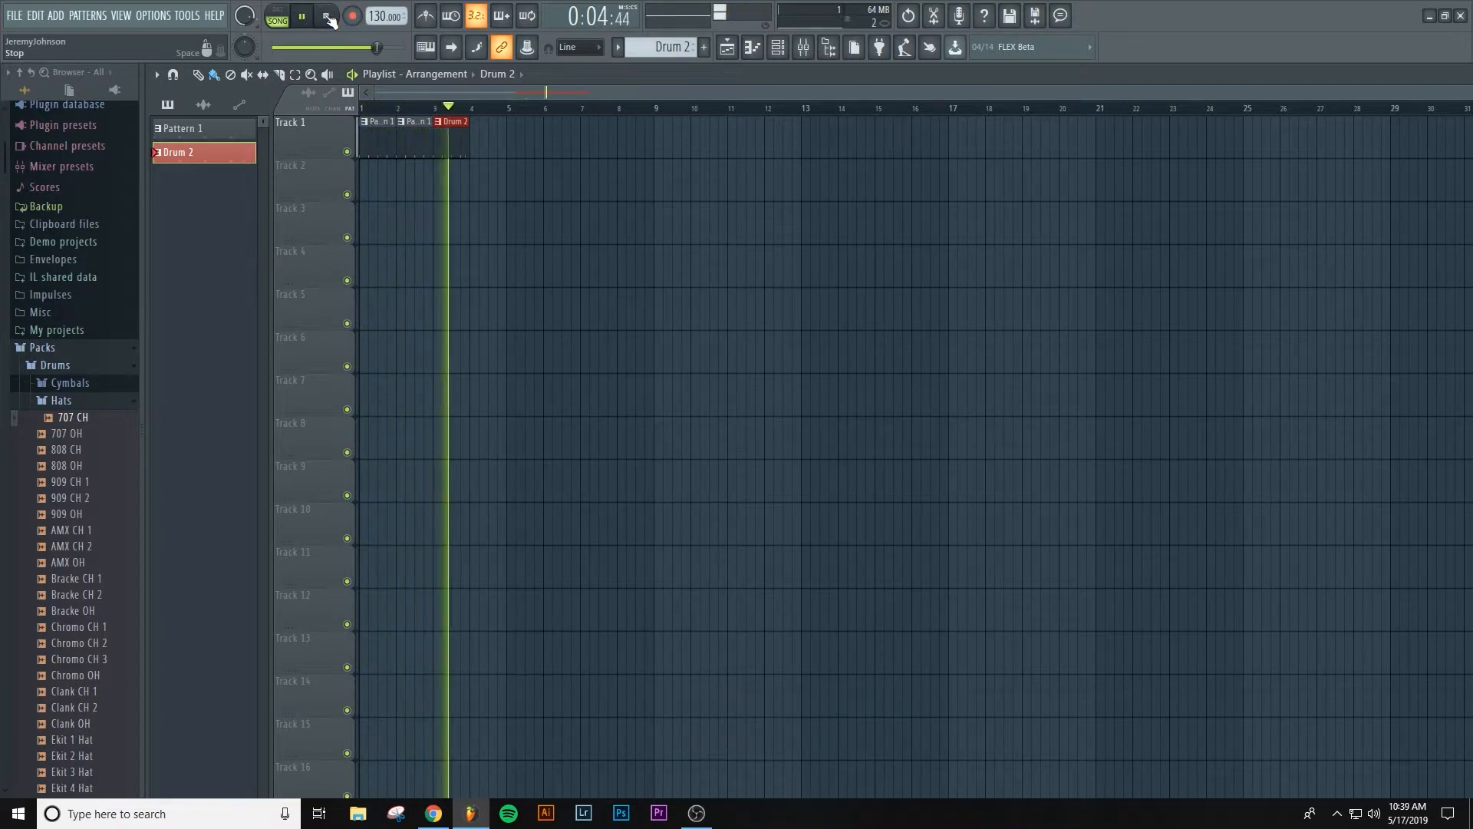
{"action": "left_click", "coordinate": [328, 18]}
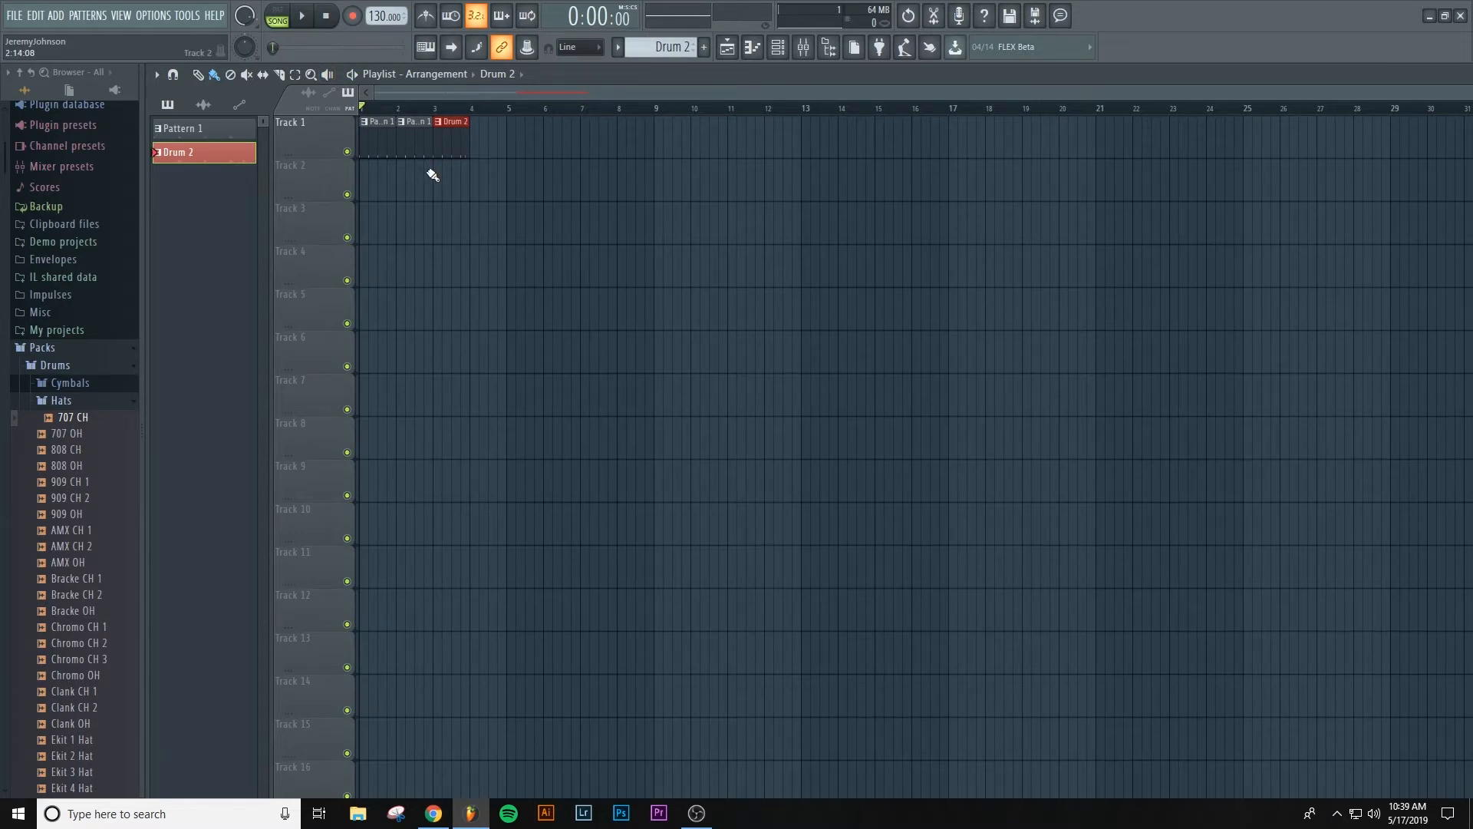
Step: Bring back the channel rack, move it higher over the playlist, and toggle its visibility a few times, leaving it shown
{"action": "key", "text": "F6"}
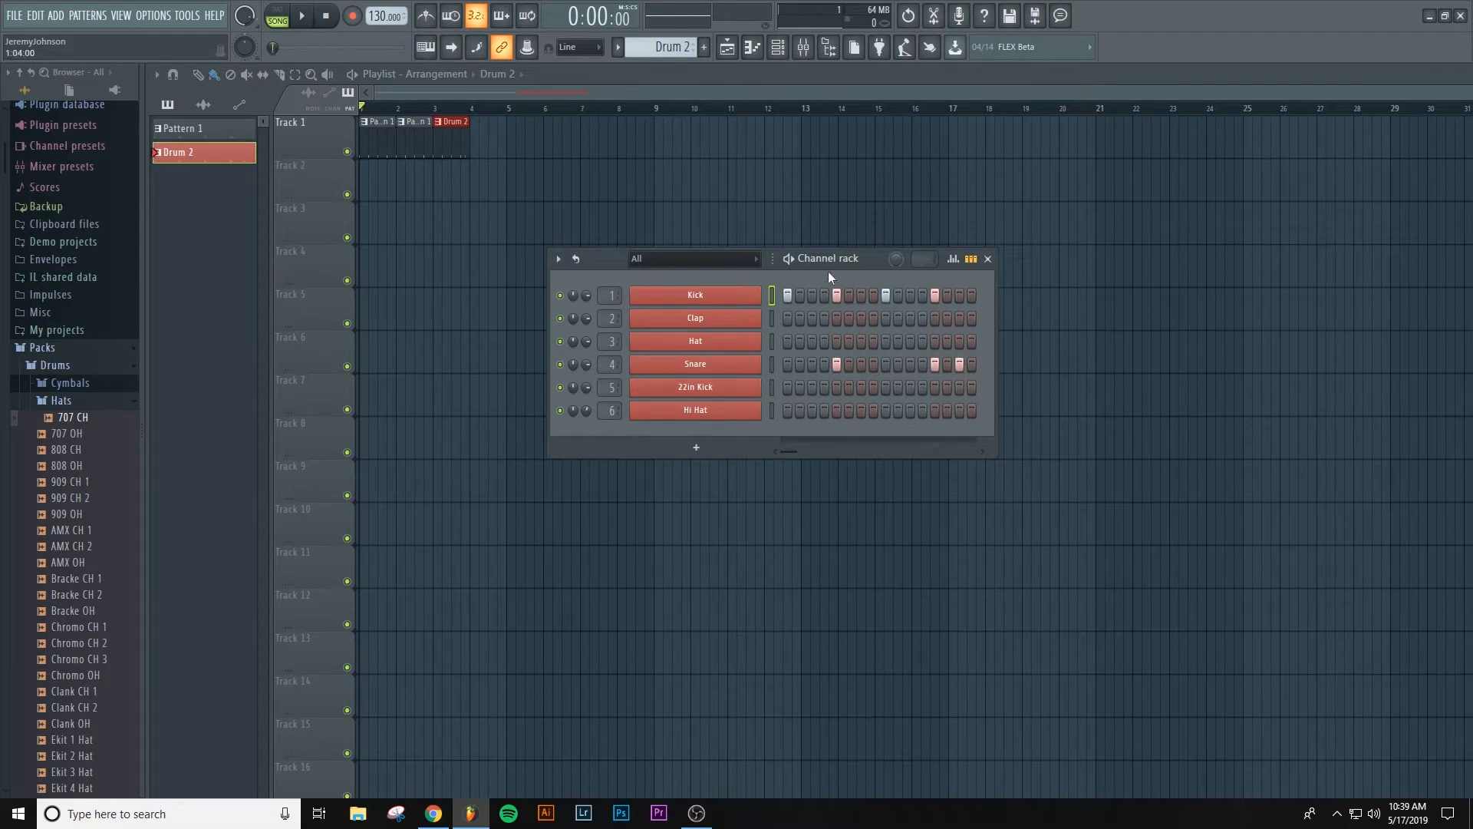
{"action": "left_click_drag", "start_coordinate": [871, 263], "coordinate": [867, 154]}
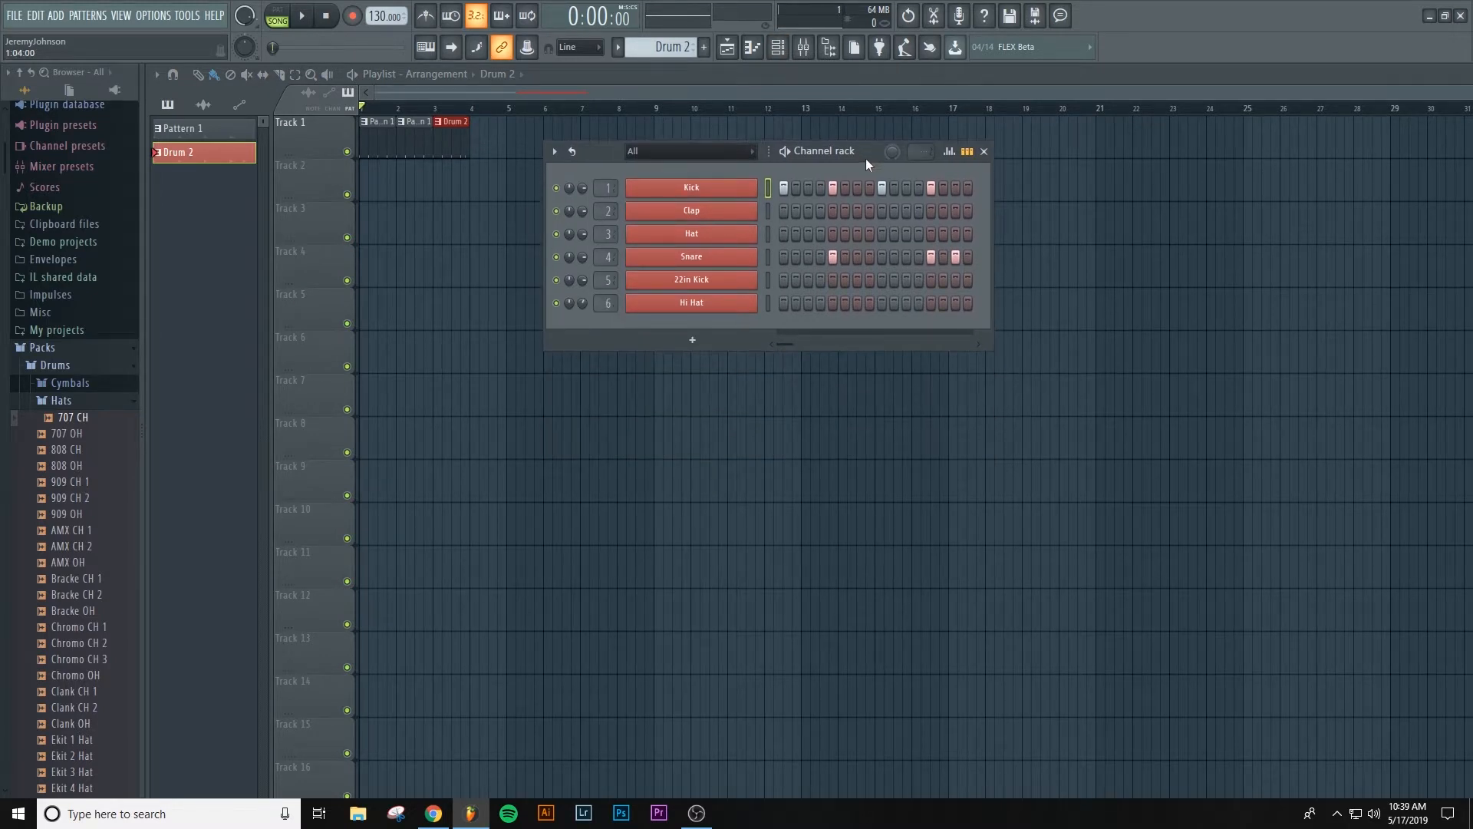
{"action": "key", "text": "F6"}
{"action": "key", "text": "F6"}
{"action": "key", "text": "F6"}
{"action": "key", "text": "F6"}
Step: Add BooBass from the plugin database's Misc generators as a new channel, close its window and collapse the browser folders
{"action": "left_click", "coordinate": [42, 348]}
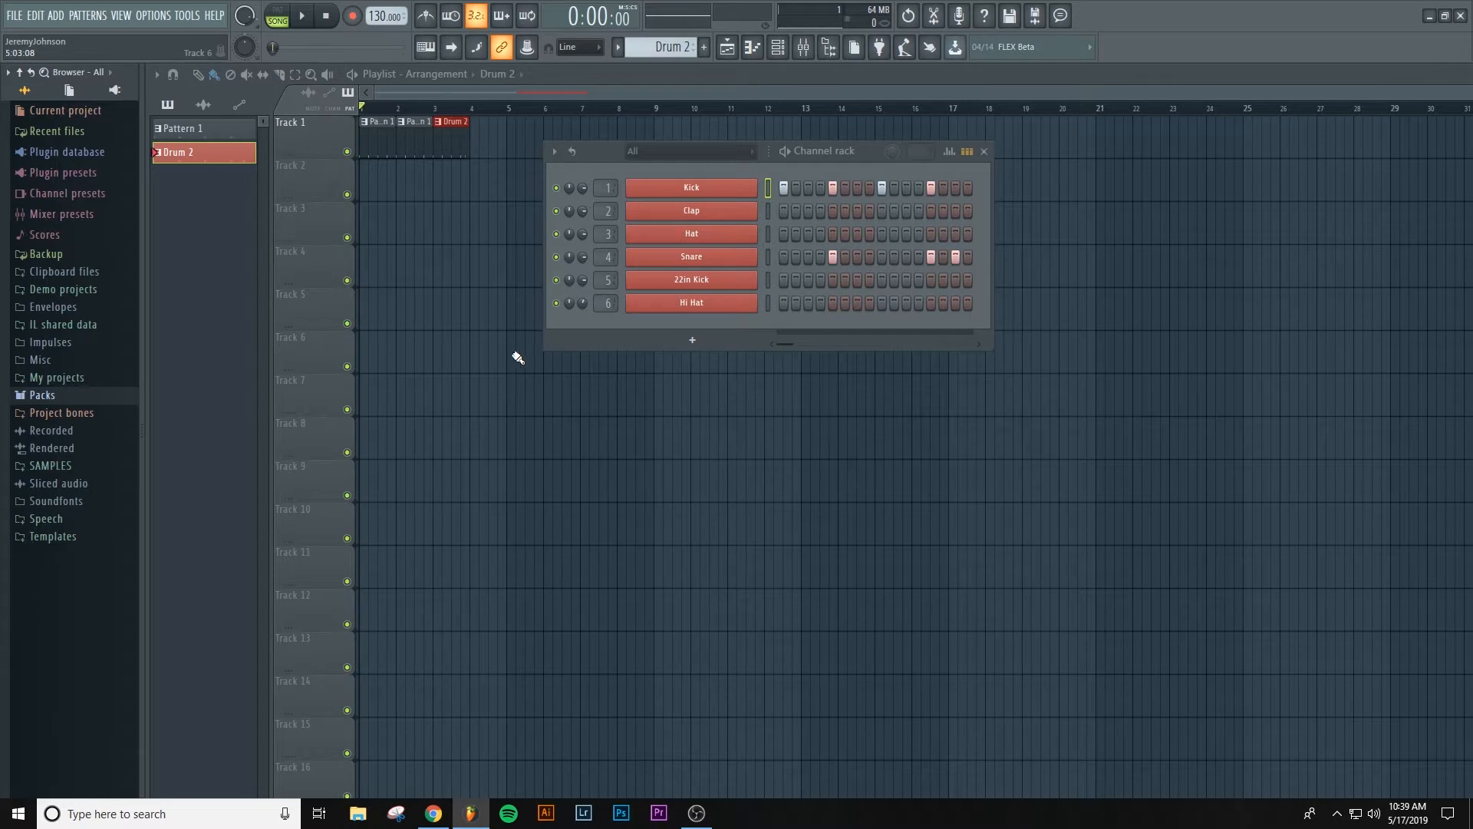
{"action": "left_click", "coordinate": [48, 154]}
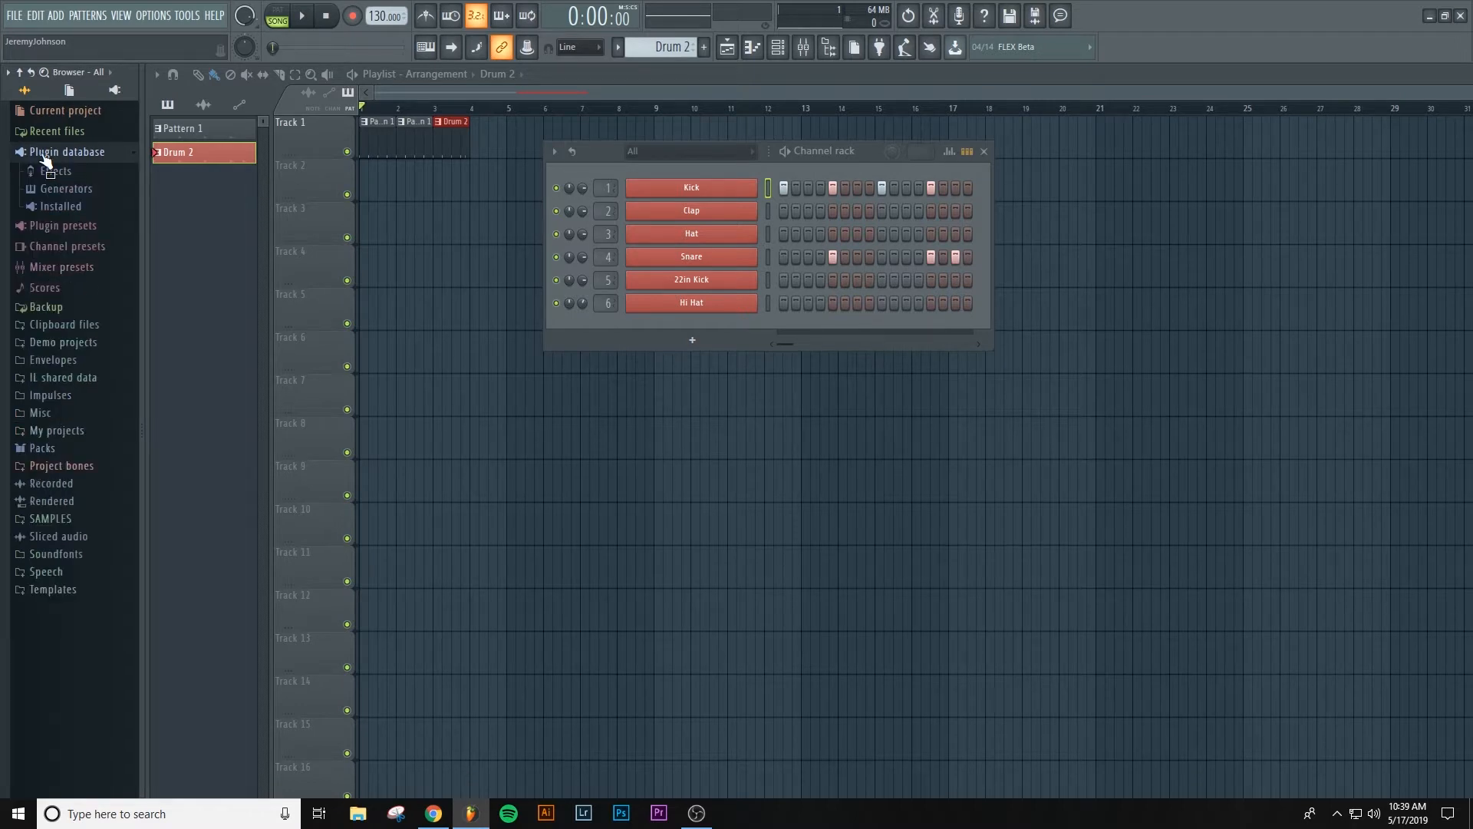
{"action": "left_click", "coordinate": [48, 189]}
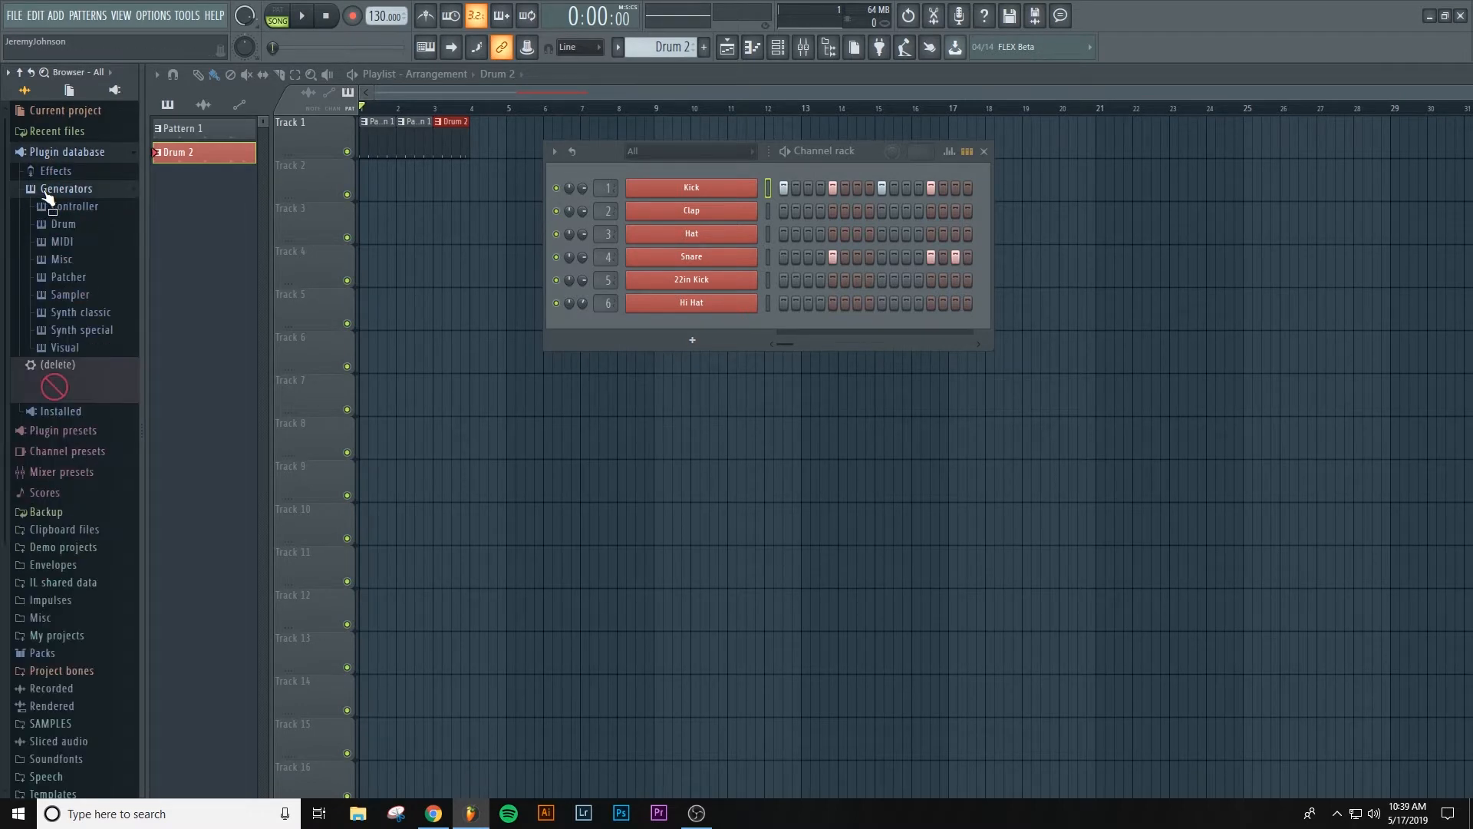
{"action": "left_click", "coordinate": [58, 261]}
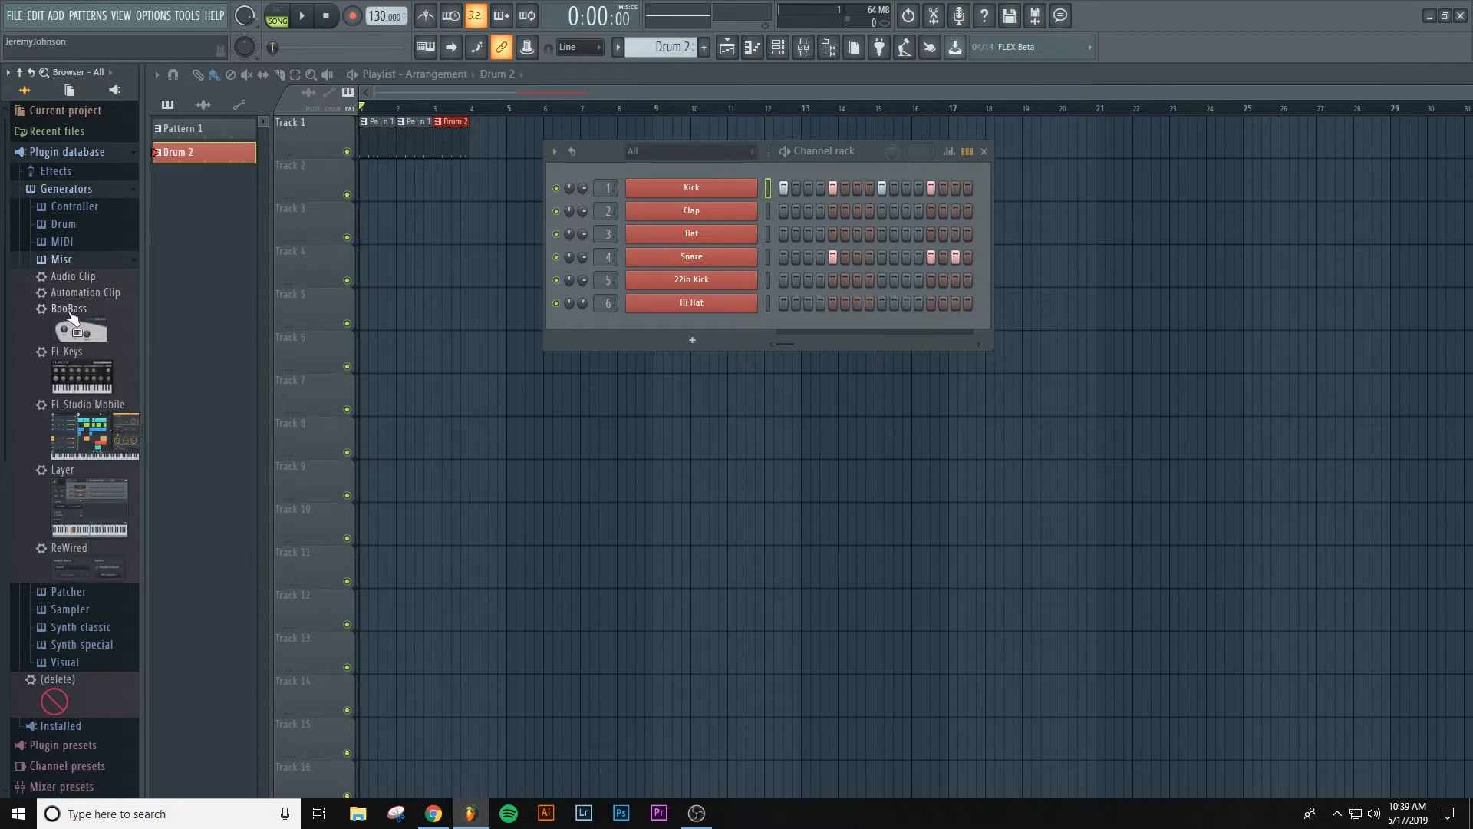
{"action": "left_click_drag", "start_coordinate": [66, 317], "coordinate": [650, 324]}
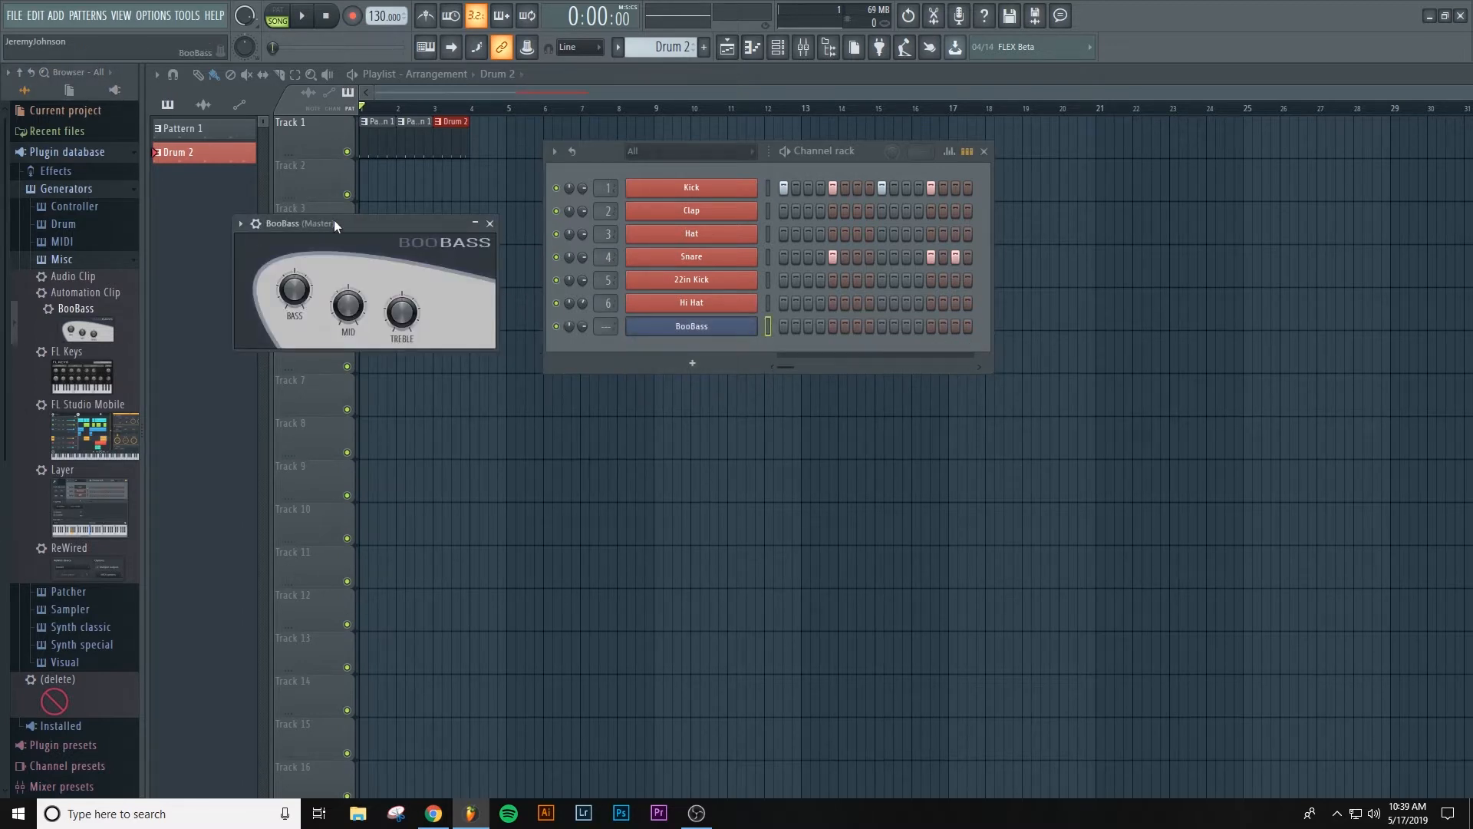
{"action": "left_click", "coordinate": [489, 225]}
{"action": "left_click", "coordinate": [88, 190]}
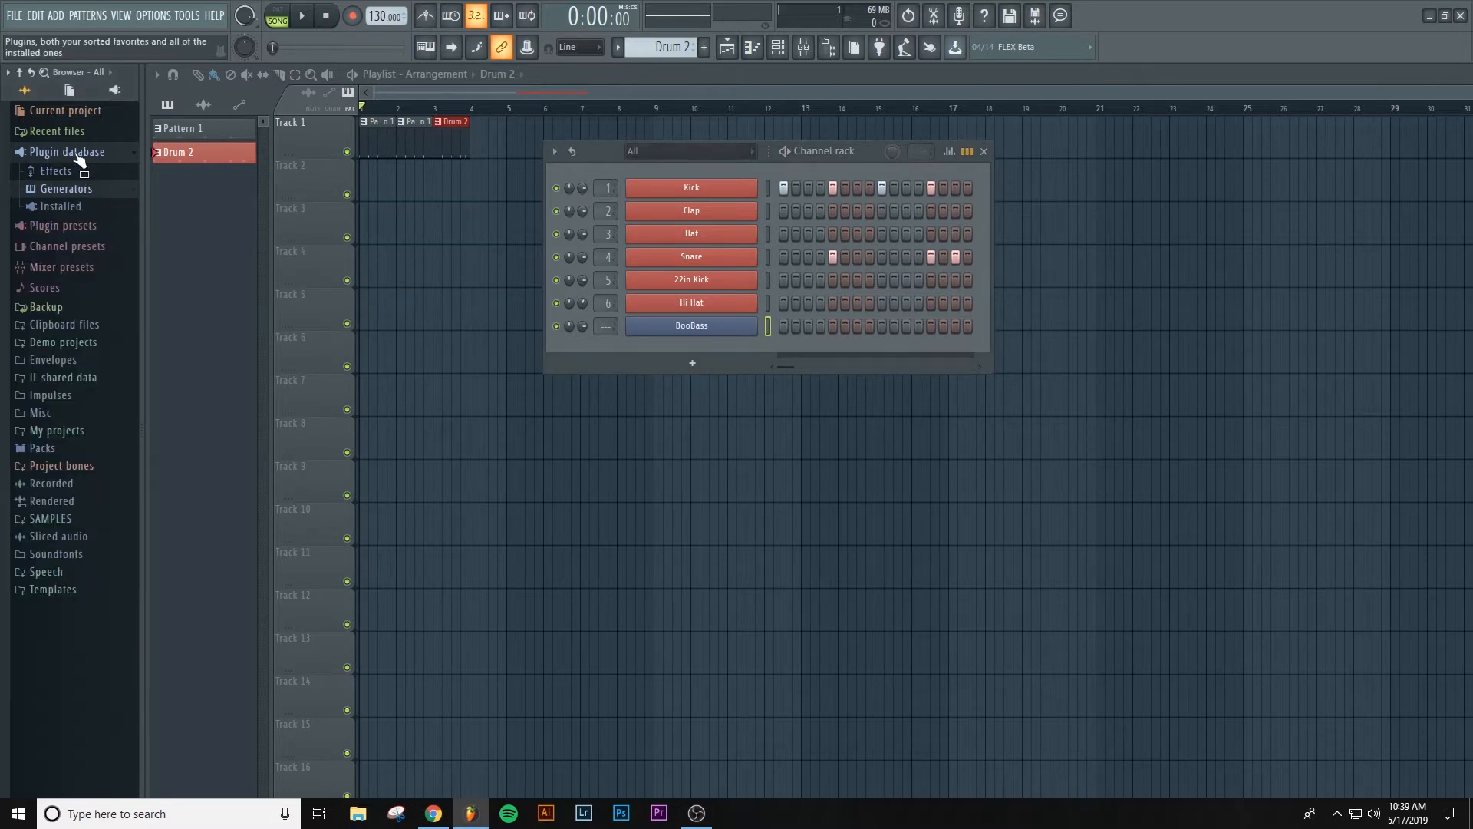
{"action": "left_click", "coordinate": [89, 153]}
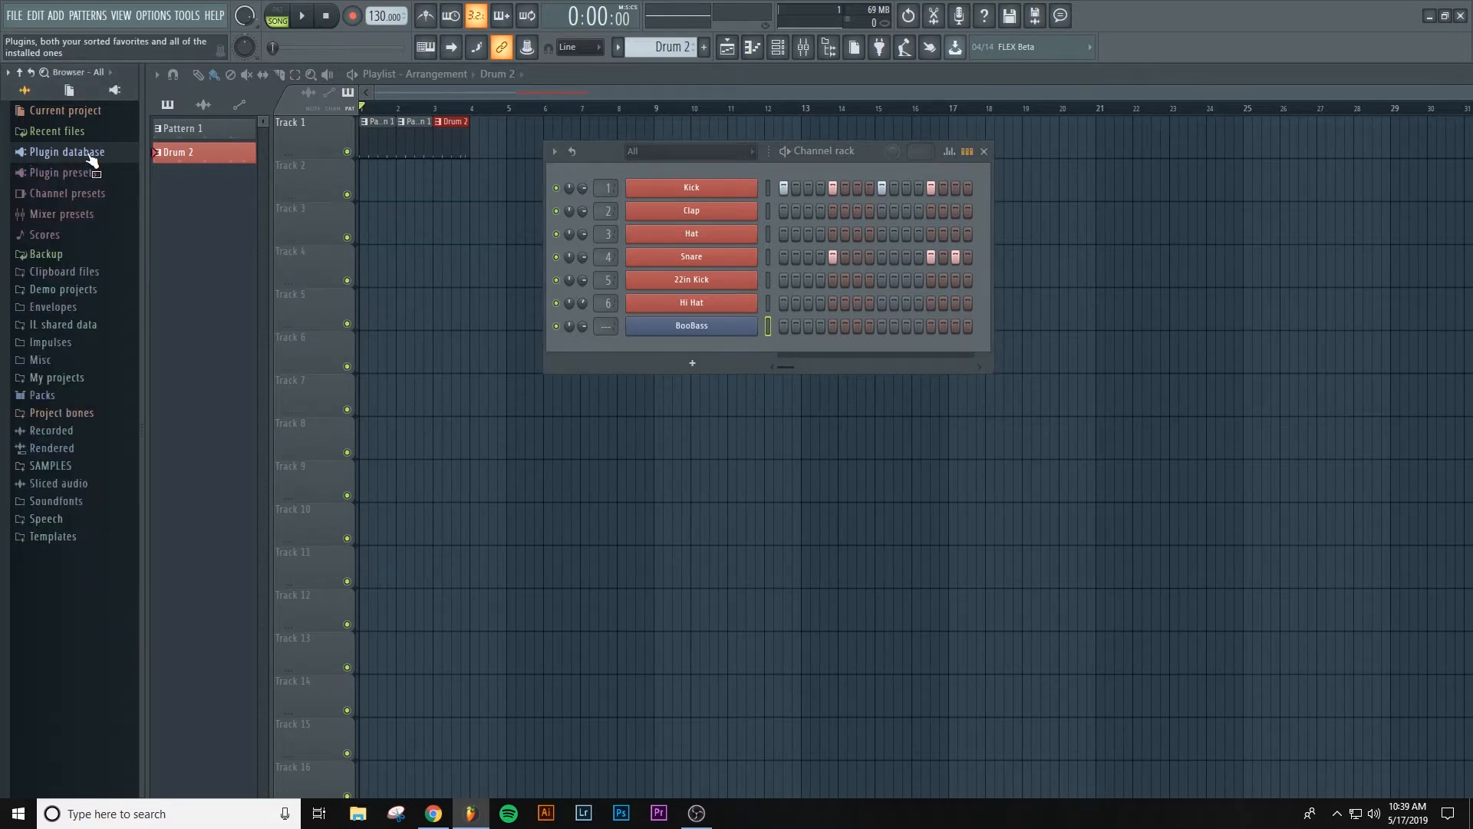
Step: Add an FL Keys channel from the channel rack, audition a few piano notes and close its window
{"action": "left_click", "coordinate": [693, 364]}
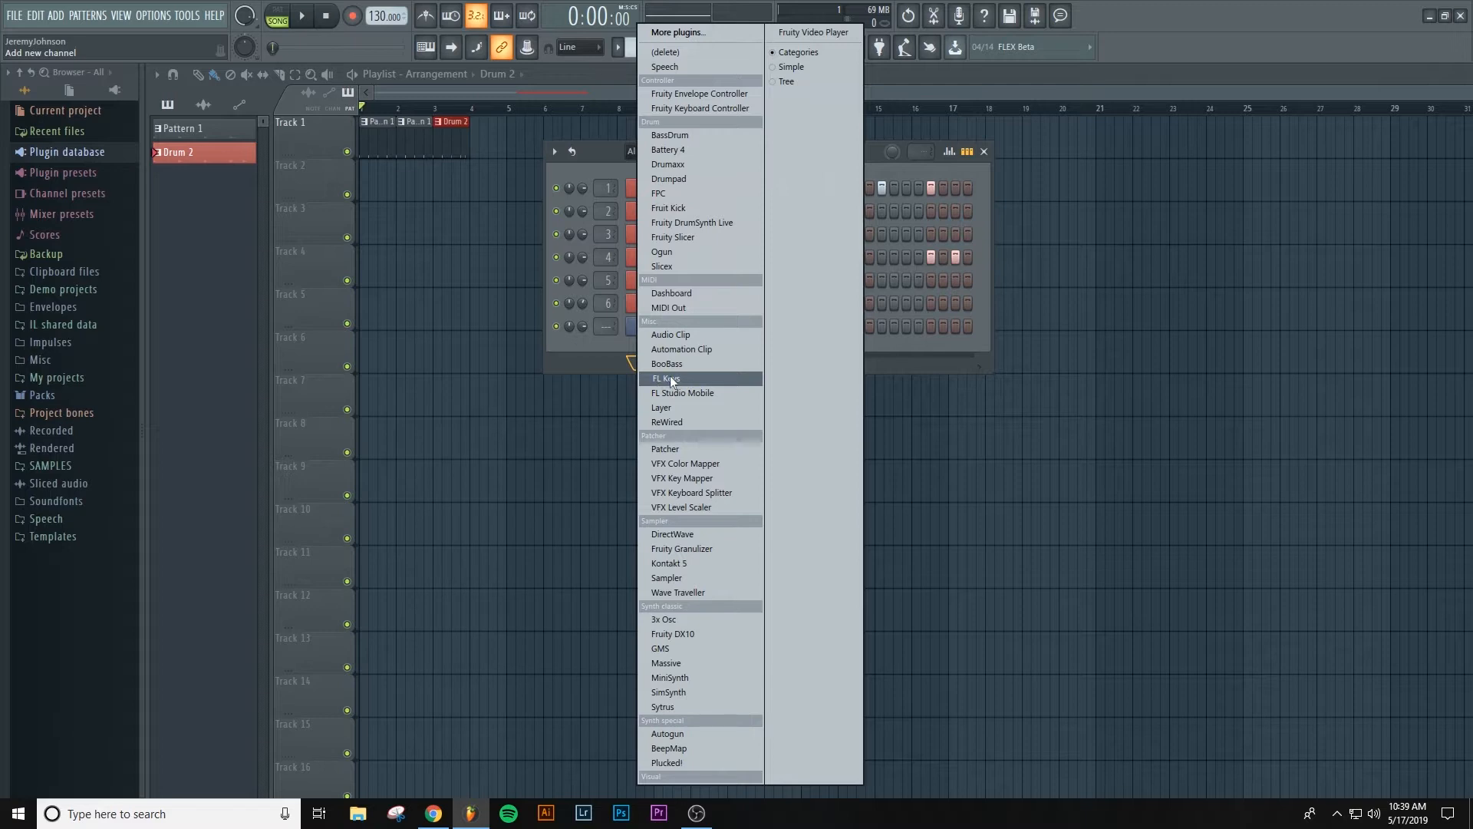
{"action": "left_click", "coordinate": [672, 379]}
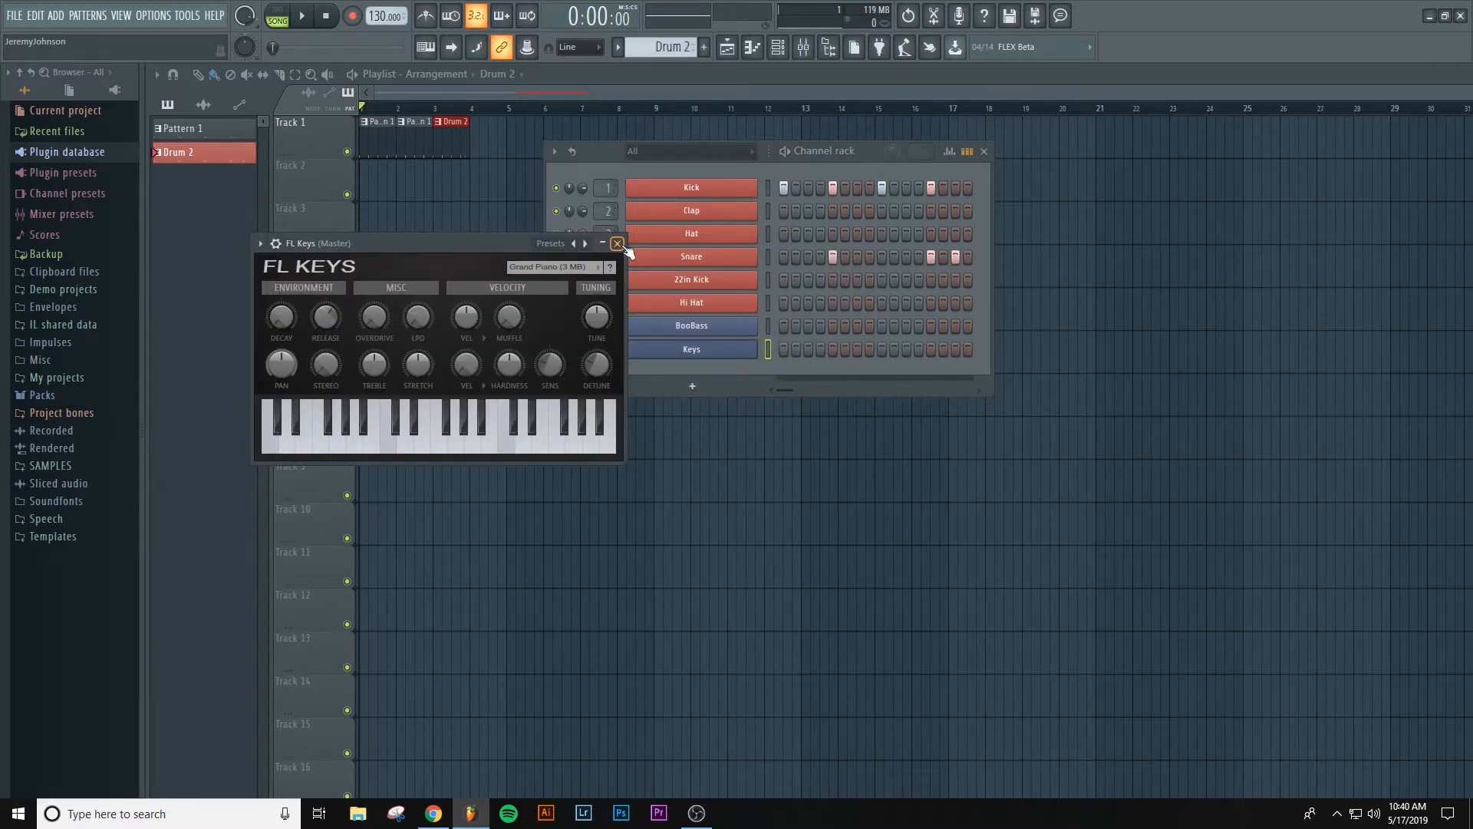
{"action": "left_click", "coordinate": [406, 445]}
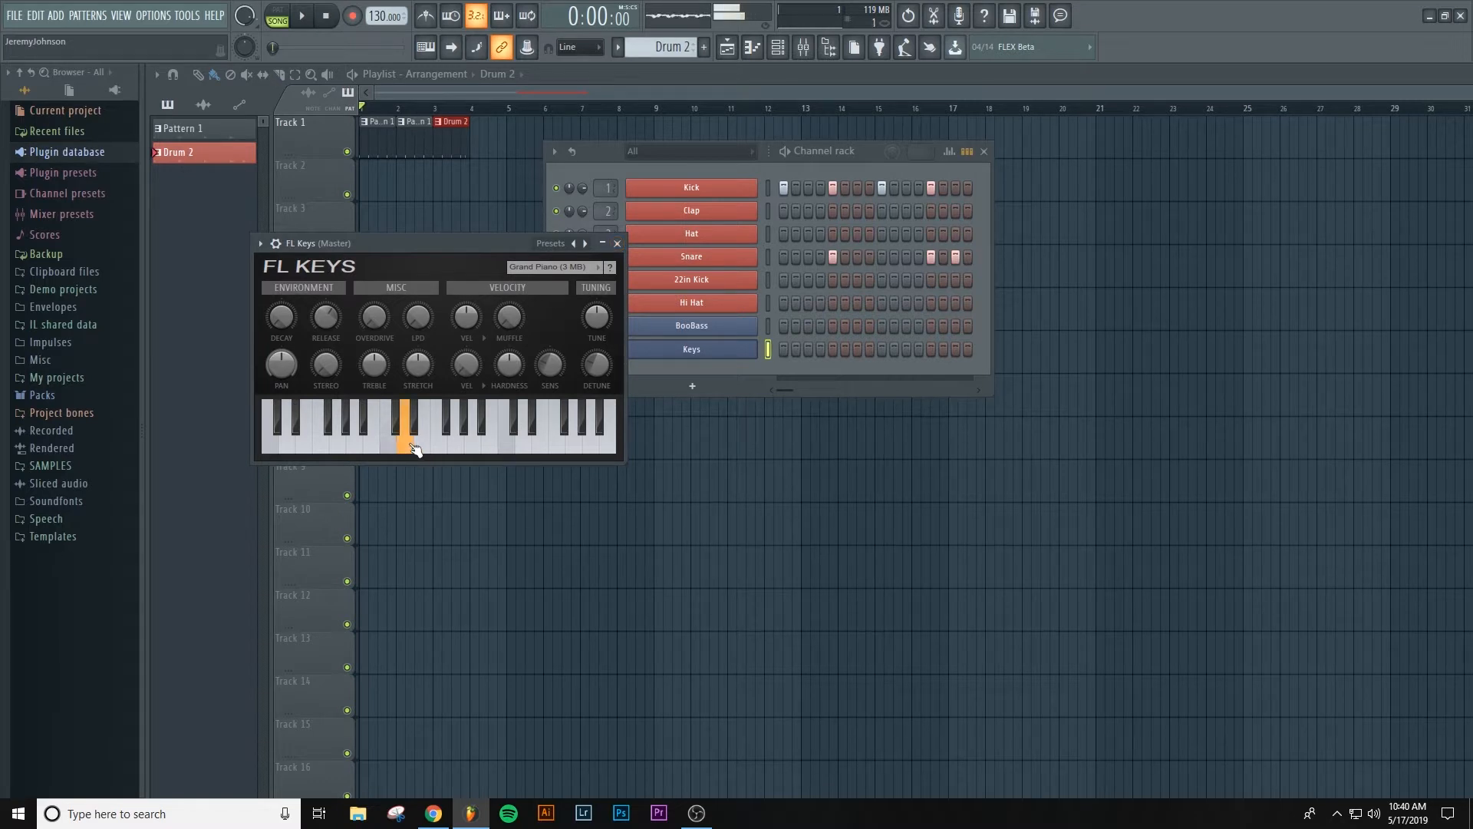
{"action": "left_click", "coordinate": [357, 444]}
{"action": "left_click", "coordinate": [328, 447]}
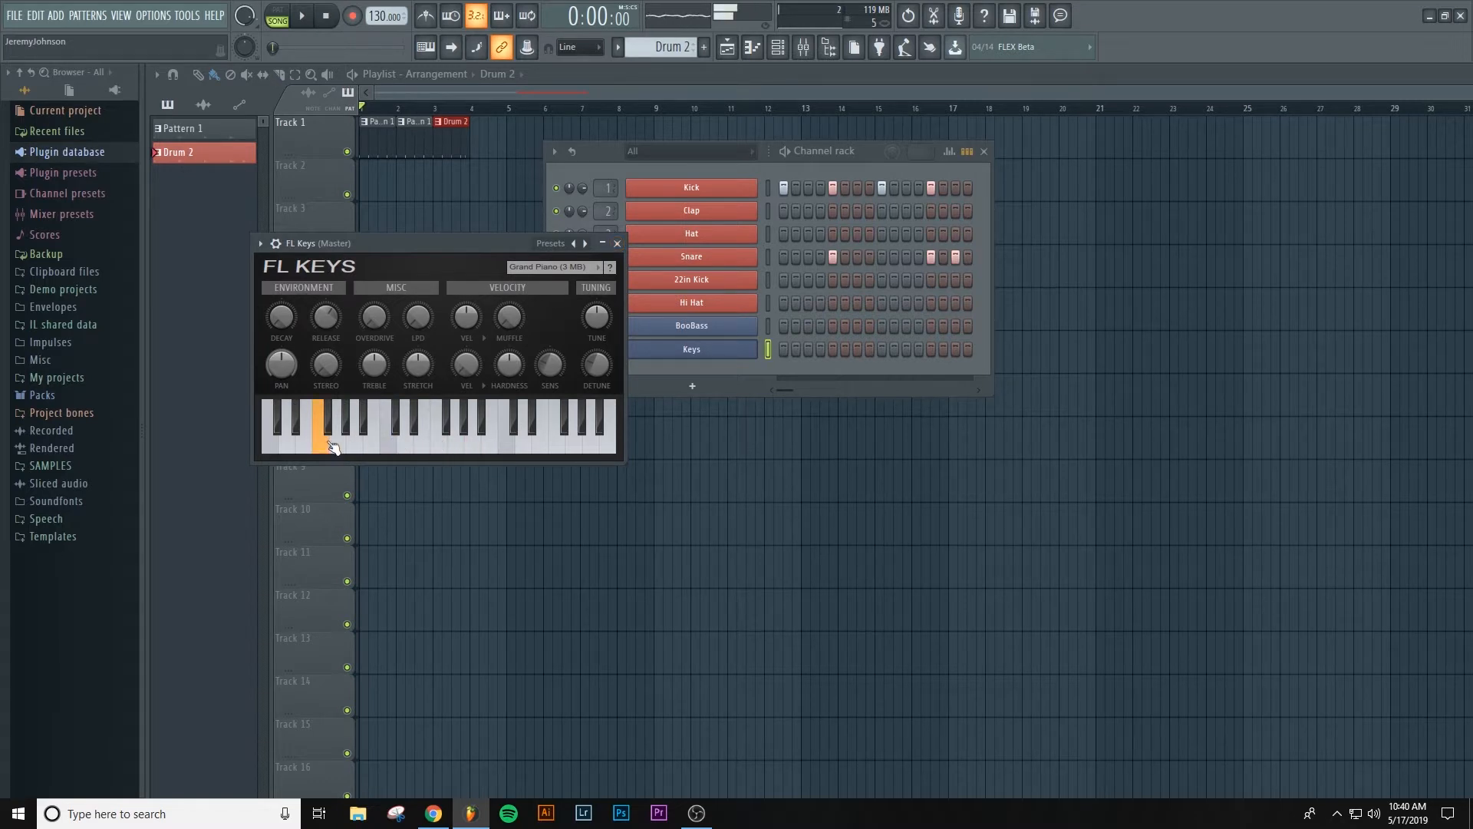
{"action": "left_click", "coordinate": [617, 243]}
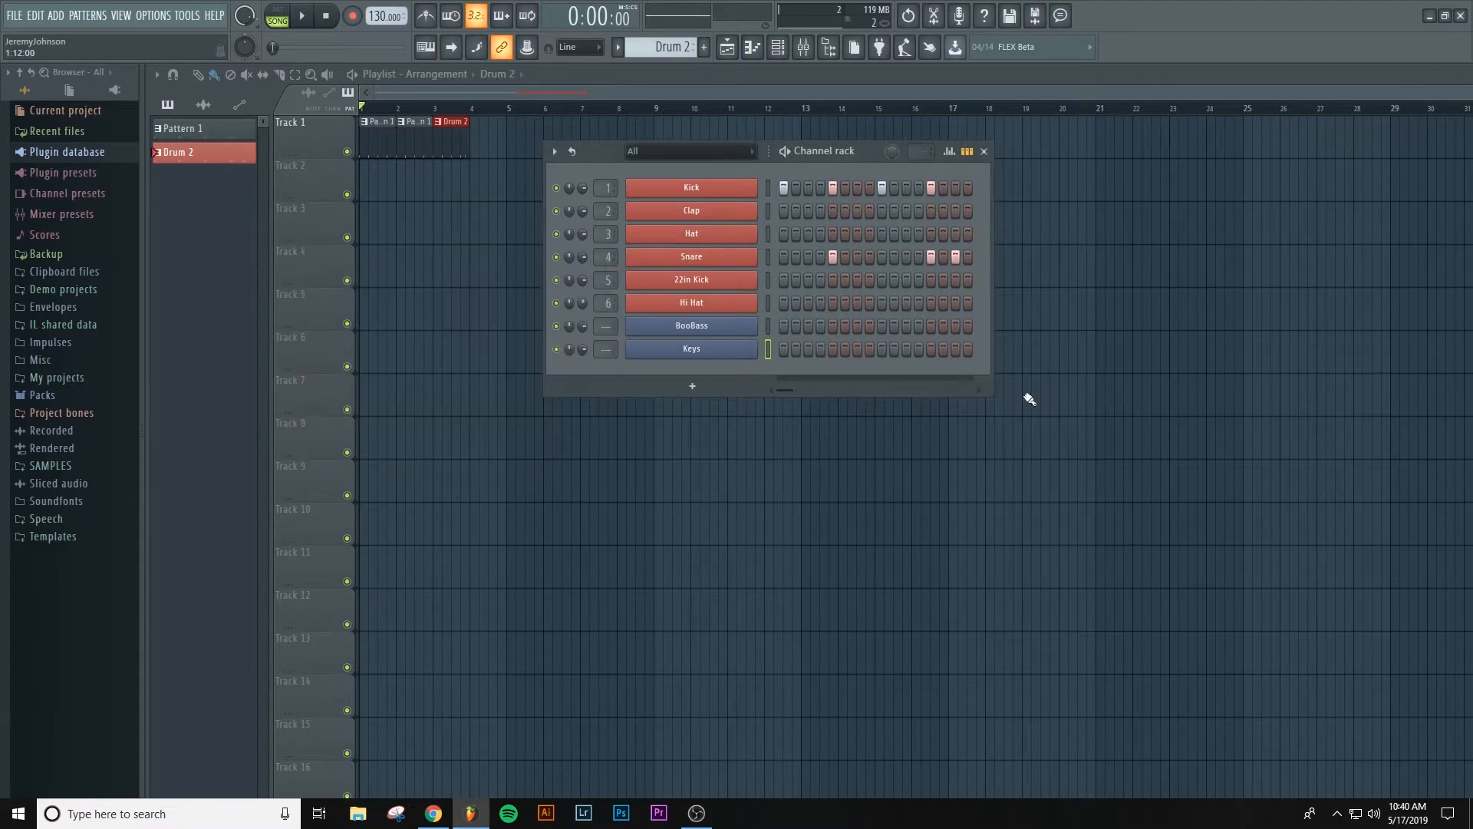
Step: Rename the BooBass channel as Bass
{"action": "left_click", "coordinate": [711, 329]}
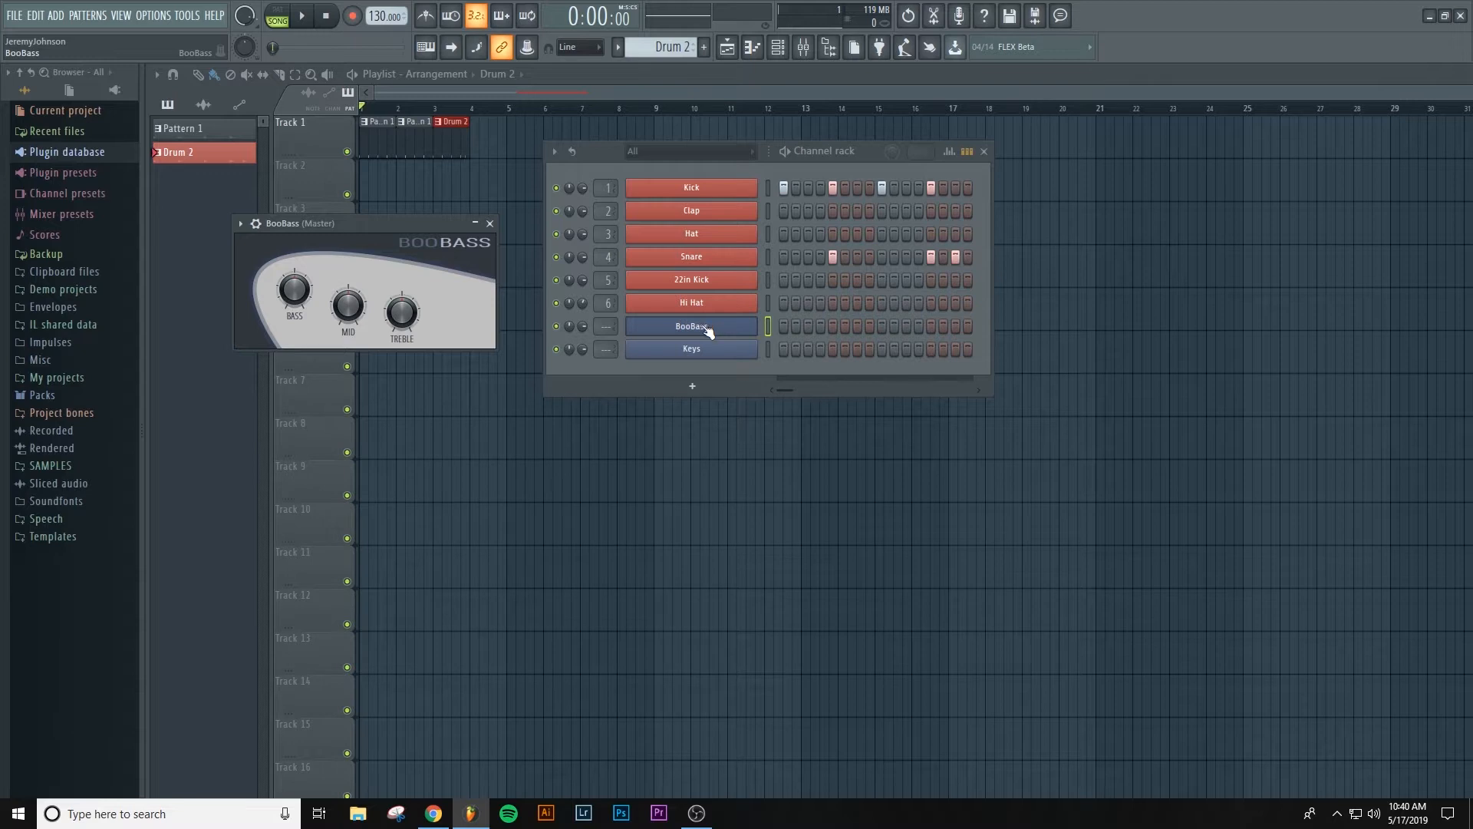
{"action": "key", "text": "F2"}
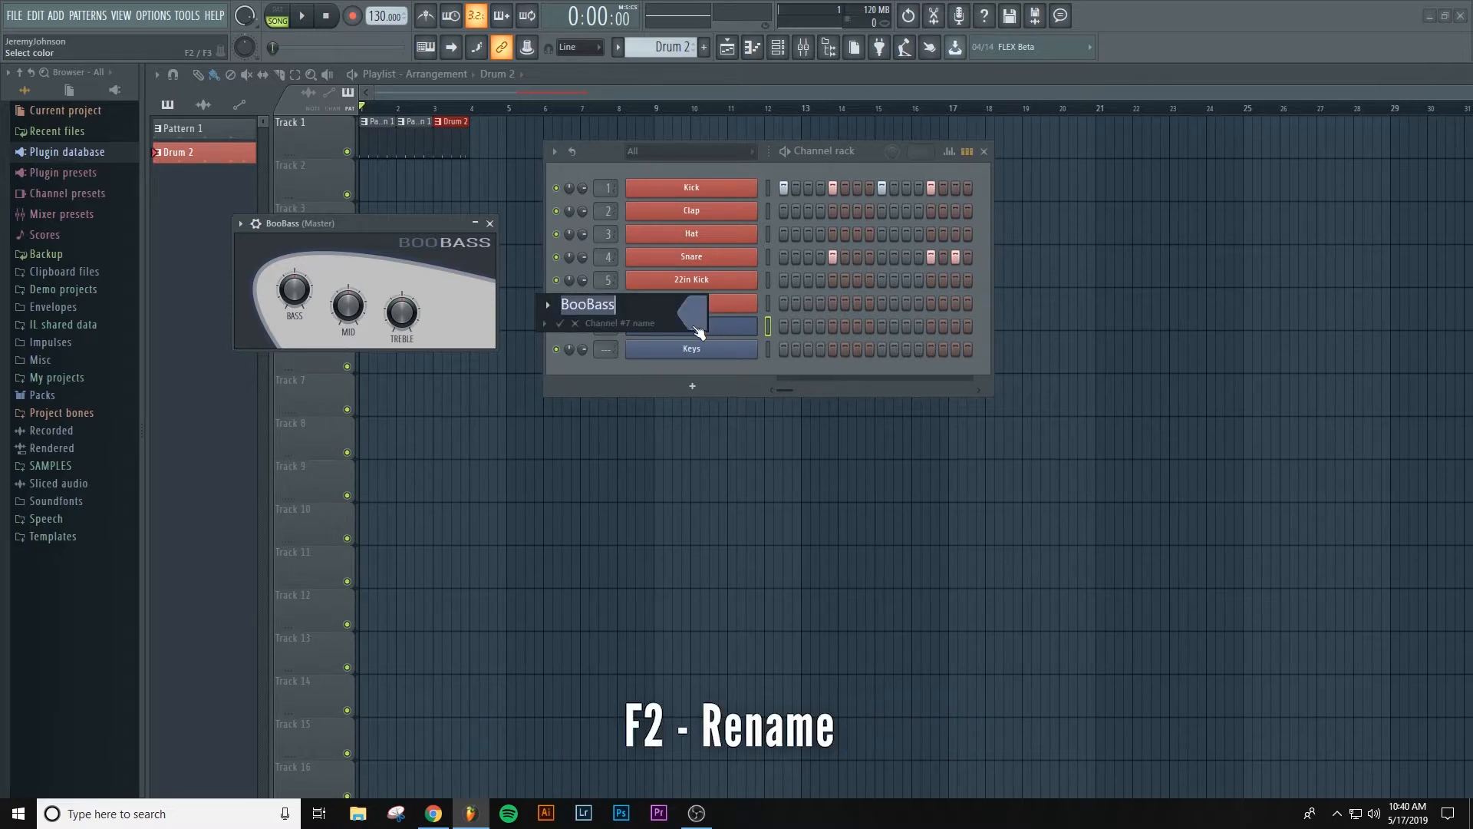
{"action": "type", "text": "Bas"}
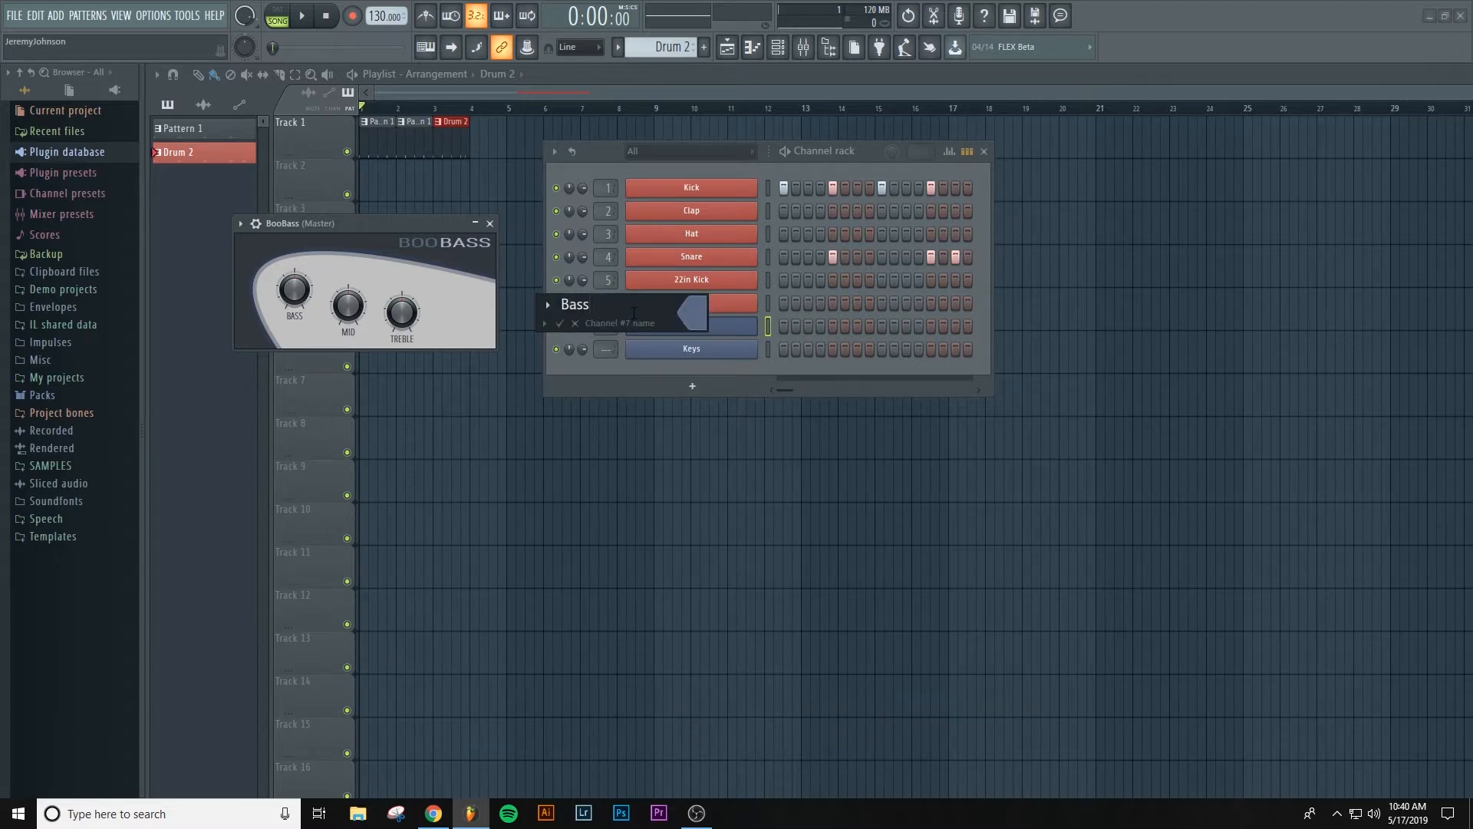
{"action": "key", "text": "Return"}
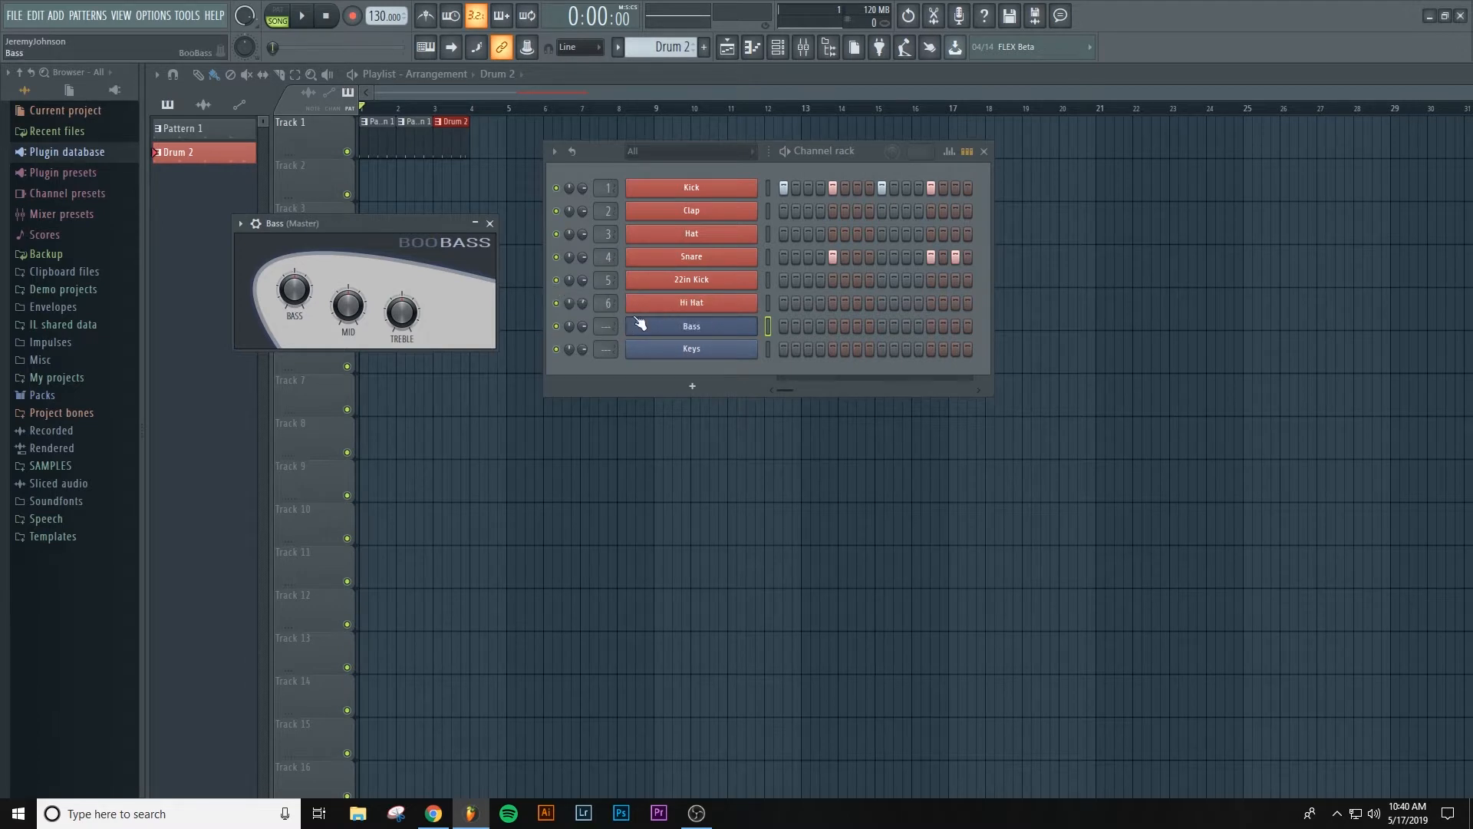
Step: Rename the Keys channel as Piano and colour it green
{"action": "left_click", "coordinate": [685, 350]}
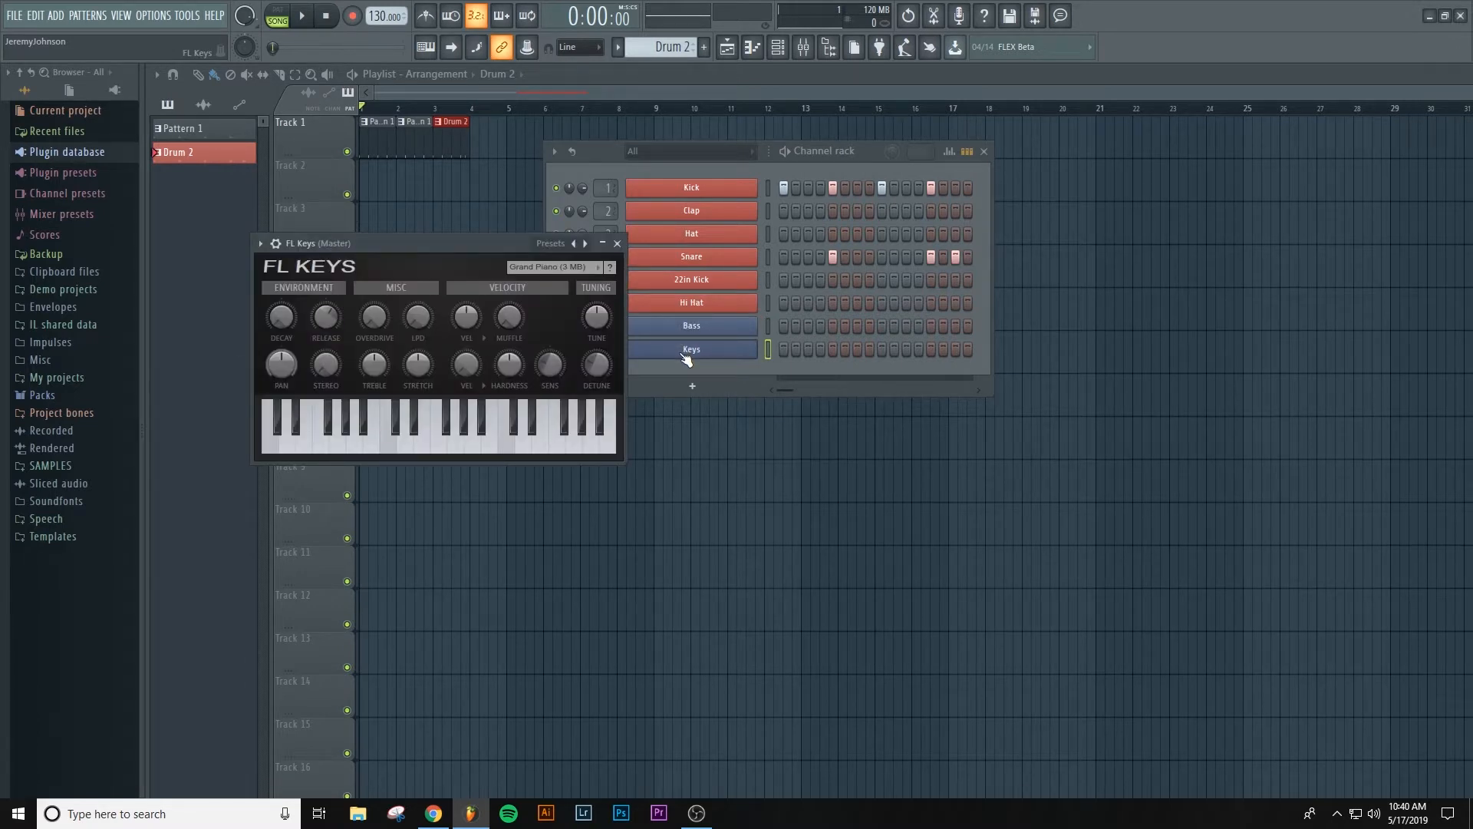
{"action": "key", "text": "F2"}
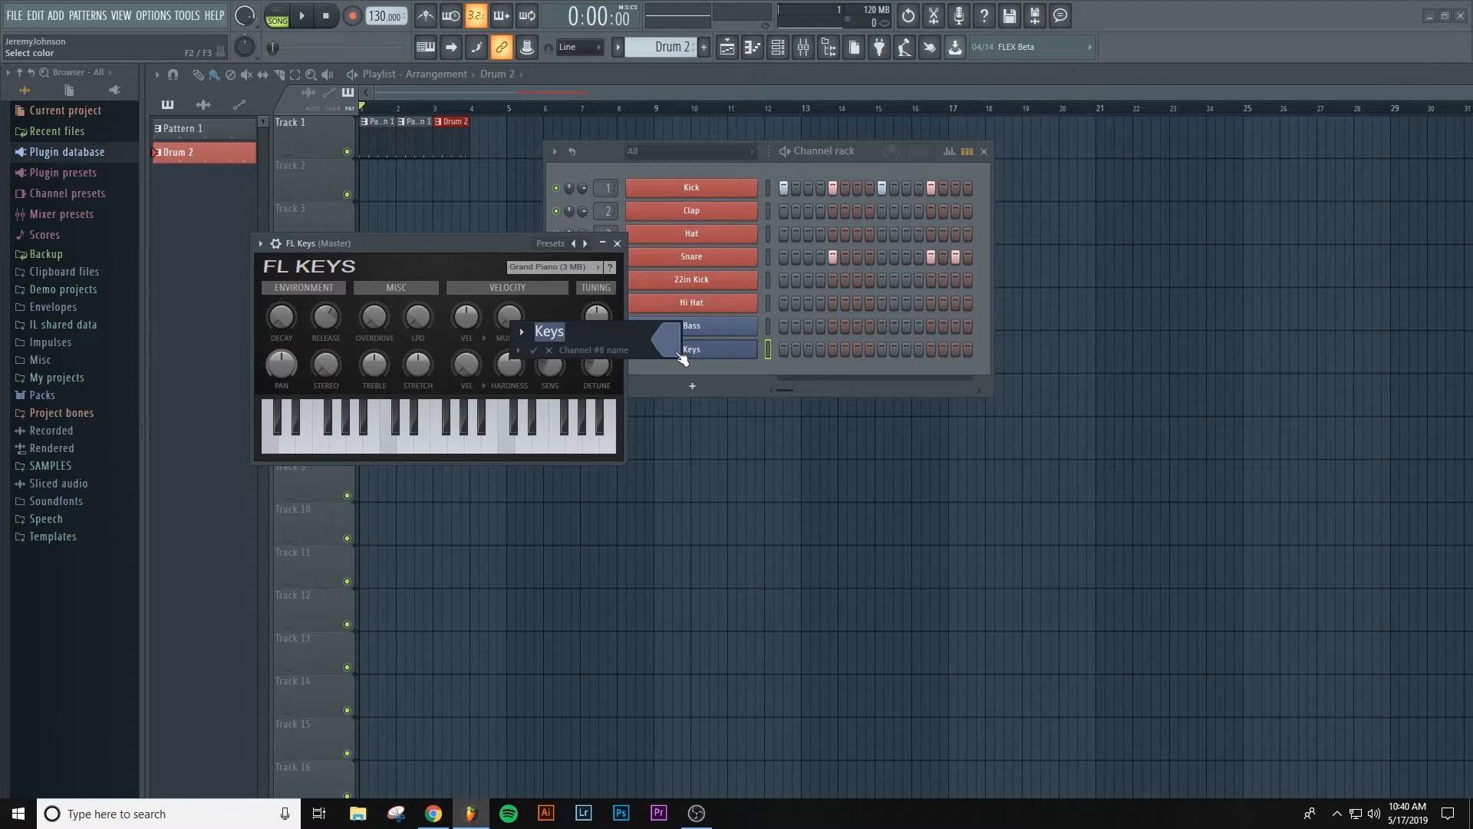
{"action": "type", "text": "Pianoi"}
{"action": "key", "text": "BackSpace"}
{"action": "left_click", "coordinate": [679, 351]}
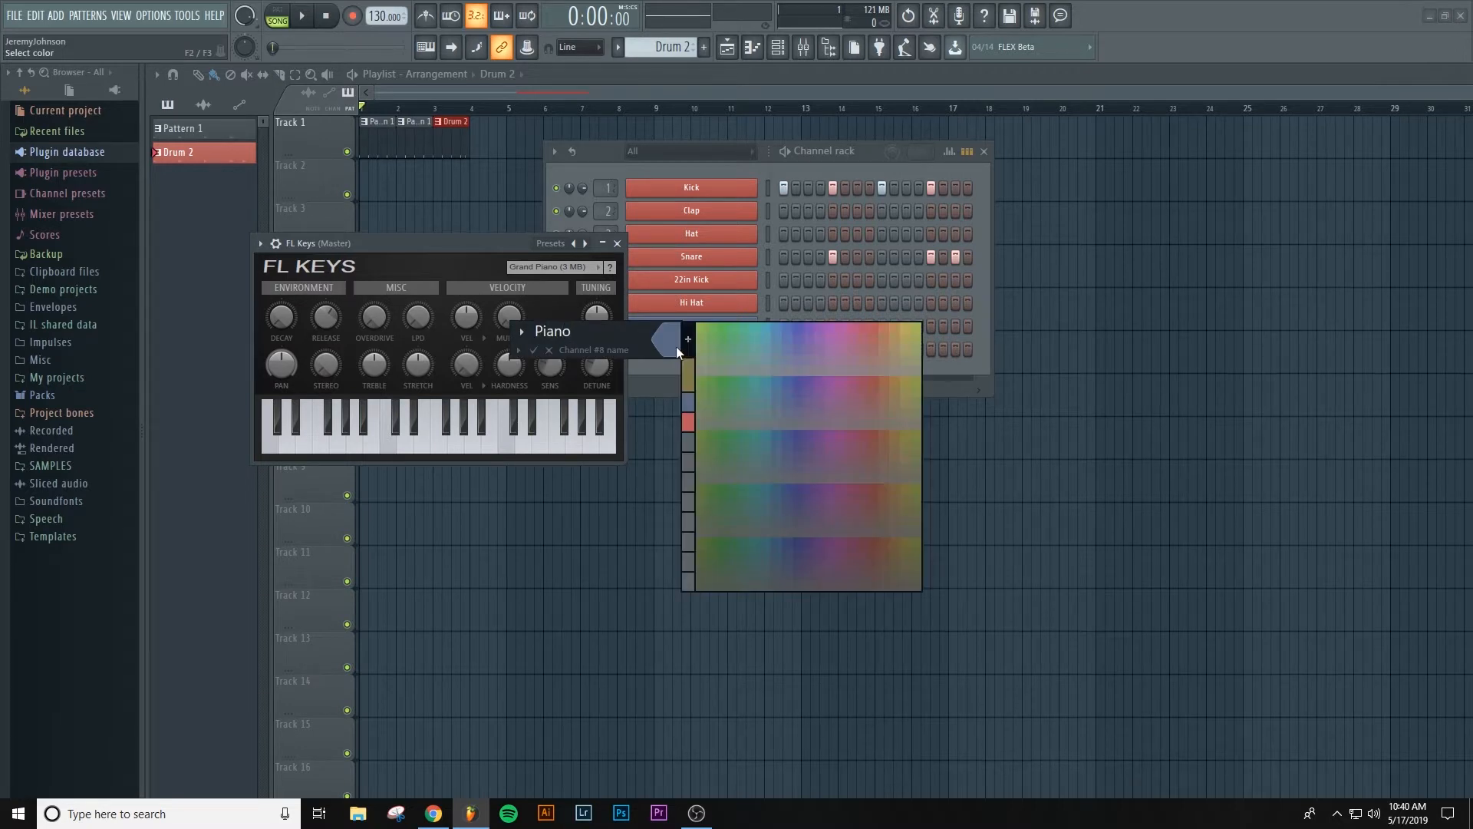
{"action": "left_click", "coordinate": [723, 329]}
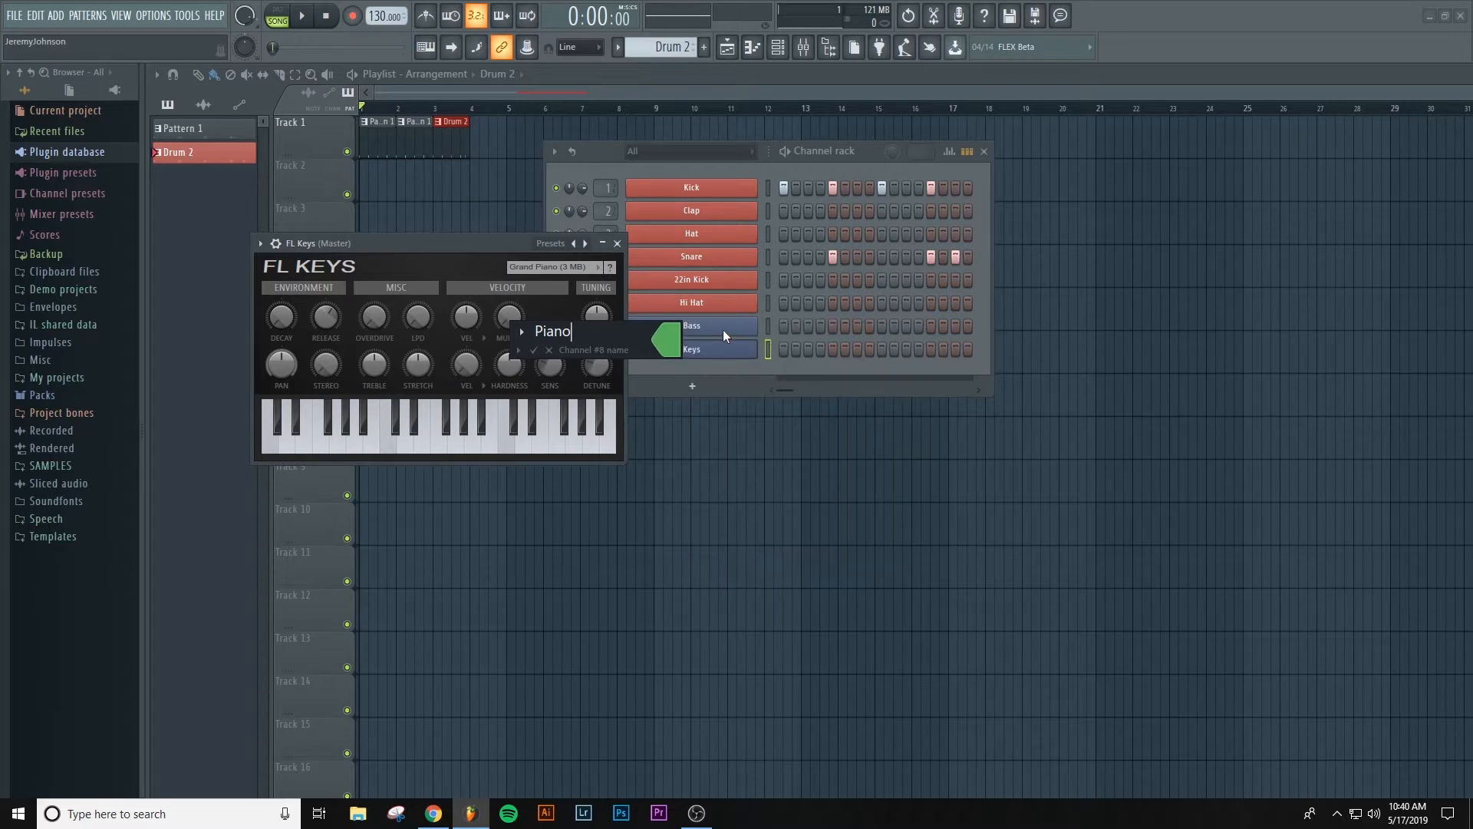
{"action": "key", "text": "Return"}
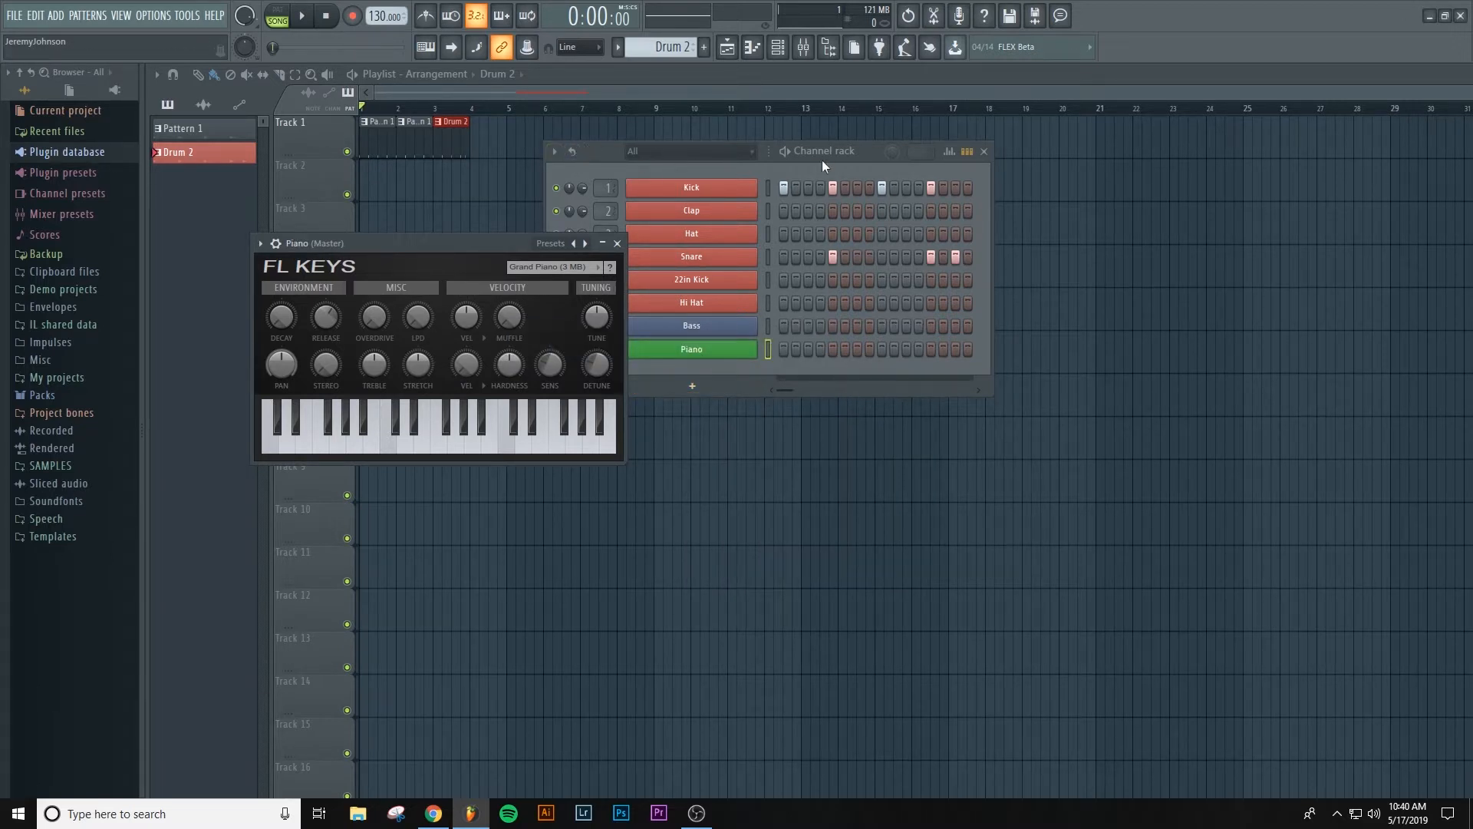
Step: Bring the channel rack to the front and add a new empty pattern named Bass Line 1
{"action": "left_click", "coordinate": [768, 168]}
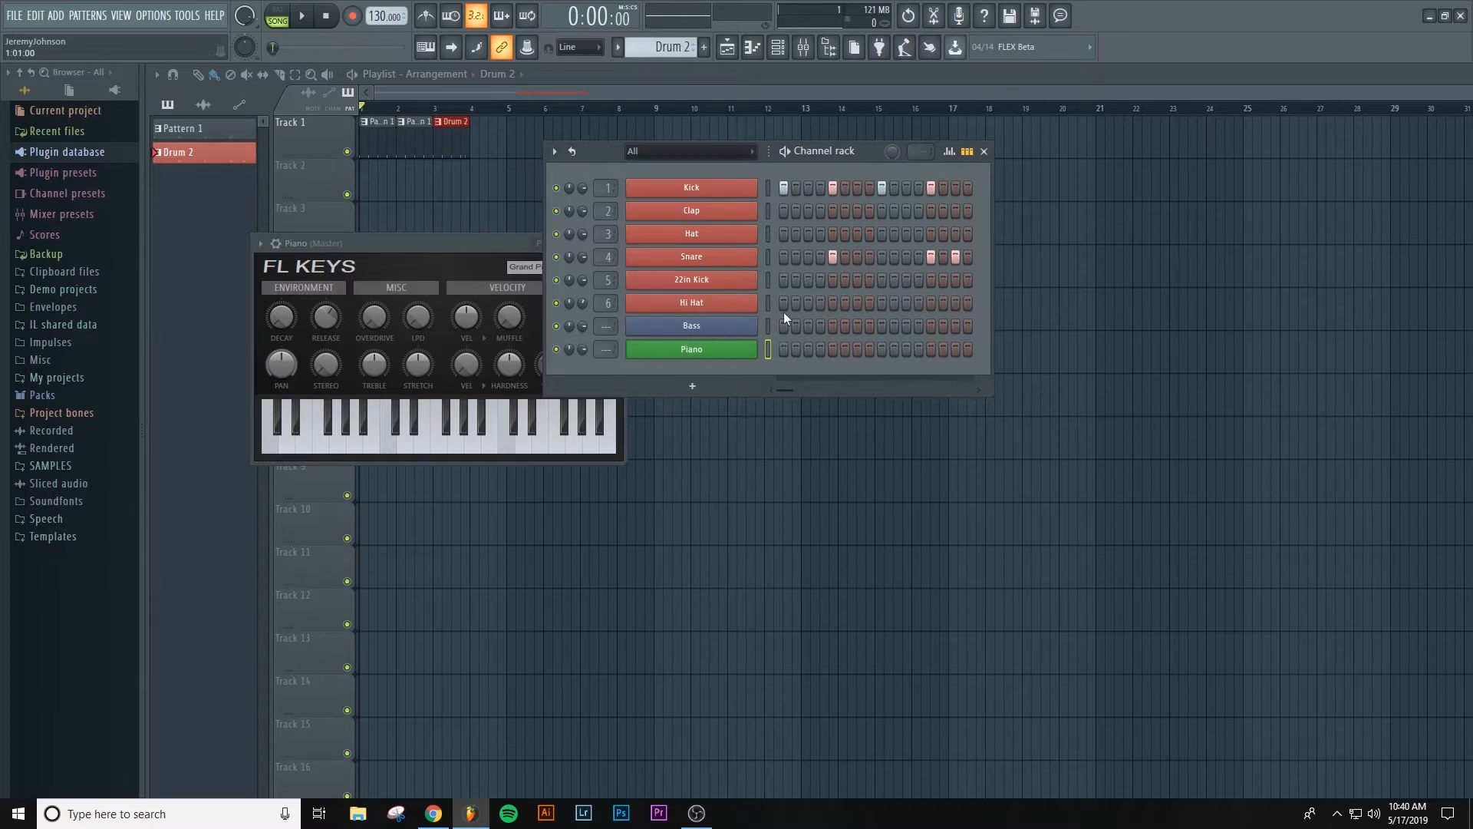
{"action": "left_click", "coordinate": [619, 48]}
{"action": "left_click", "coordinate": [624, 50]}
{"action": "left_click", "coordinate": [704, 47]}
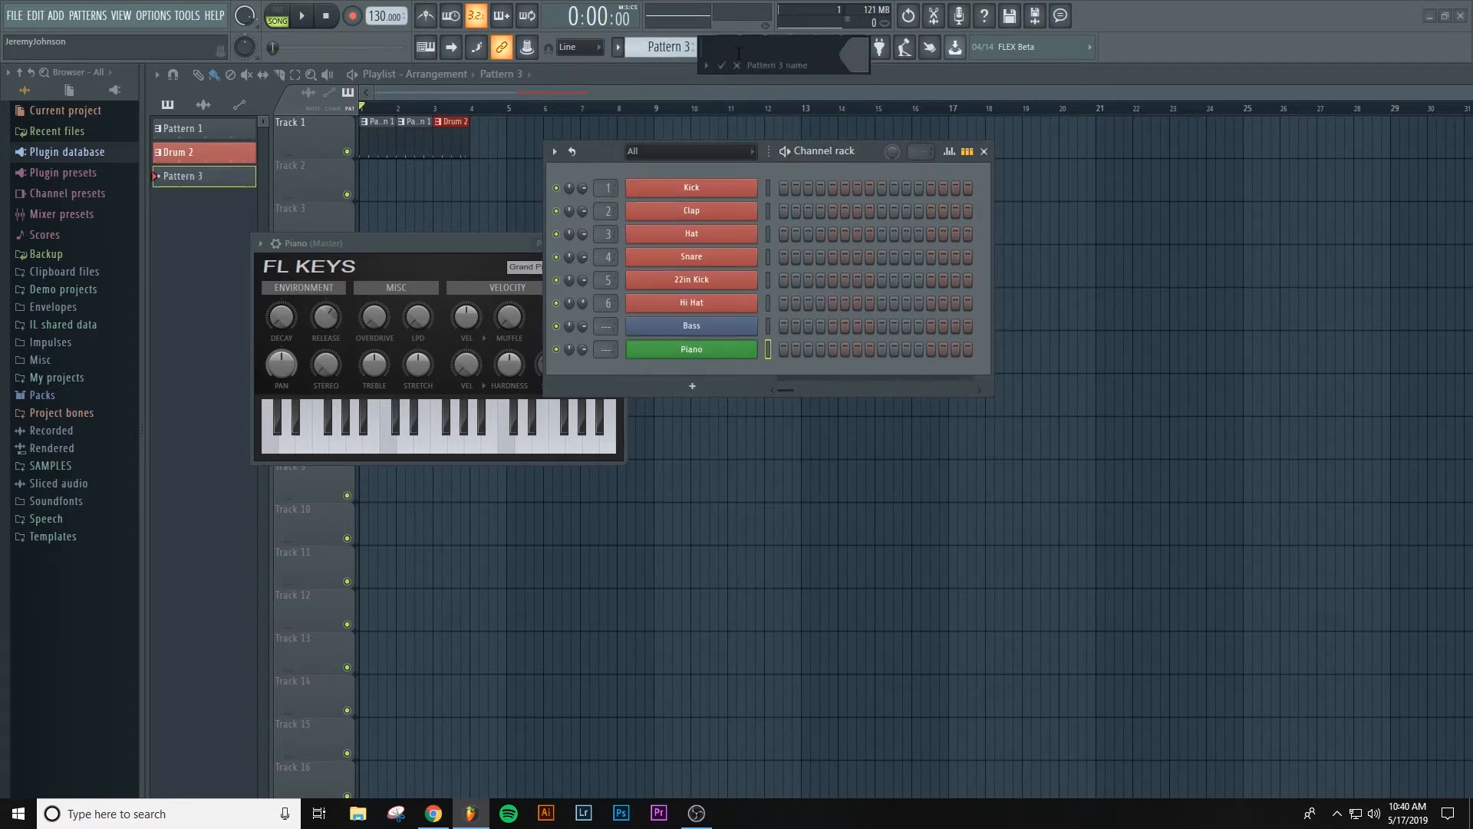
{"action": "type", "text": "Bass Line 1"}
{"action": "key", "text": "Return"}
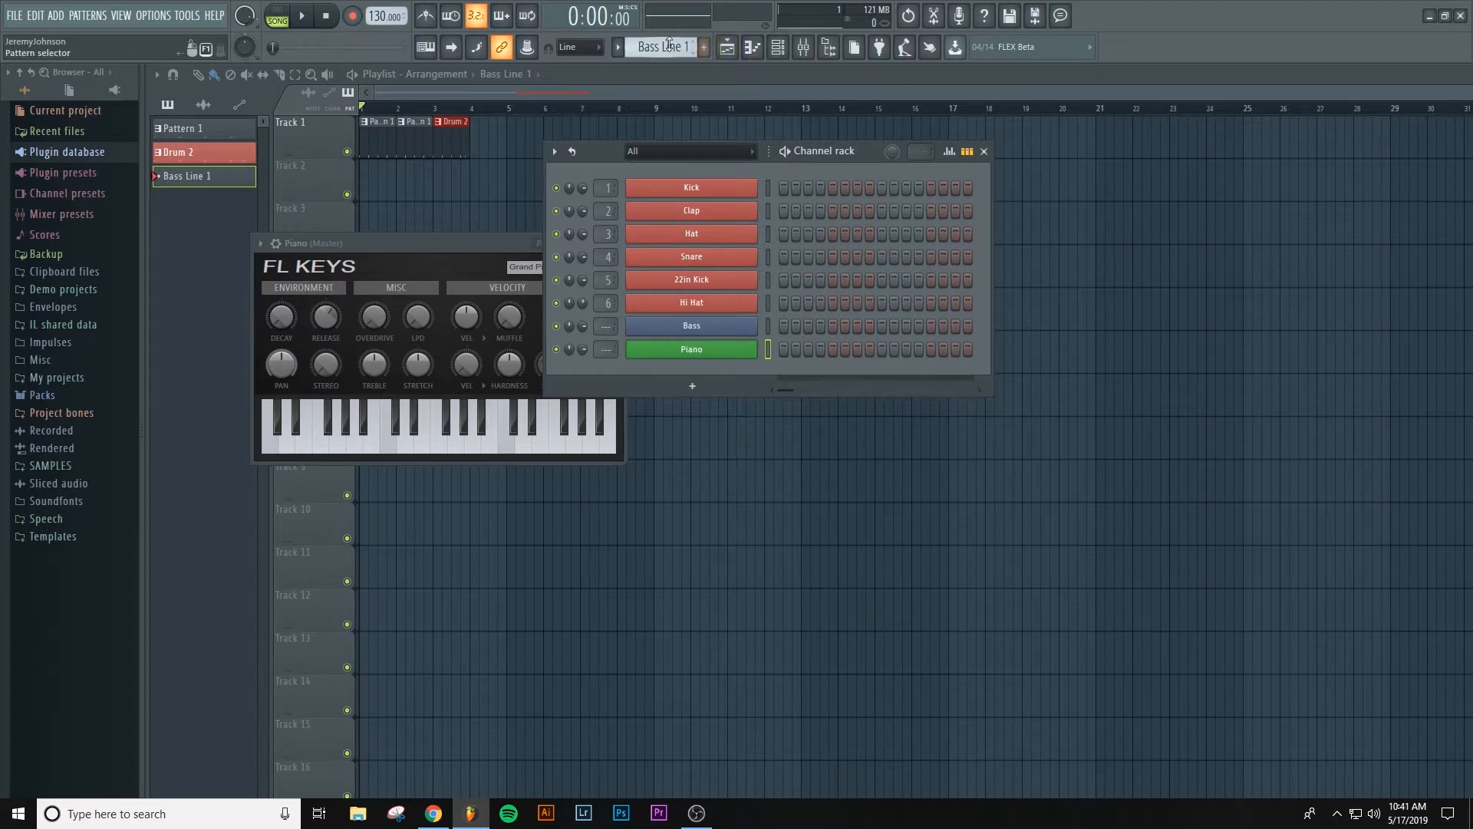
Step: Colour the Bass Line 1 pattern blue
{"action": "key", "text": "F2"}
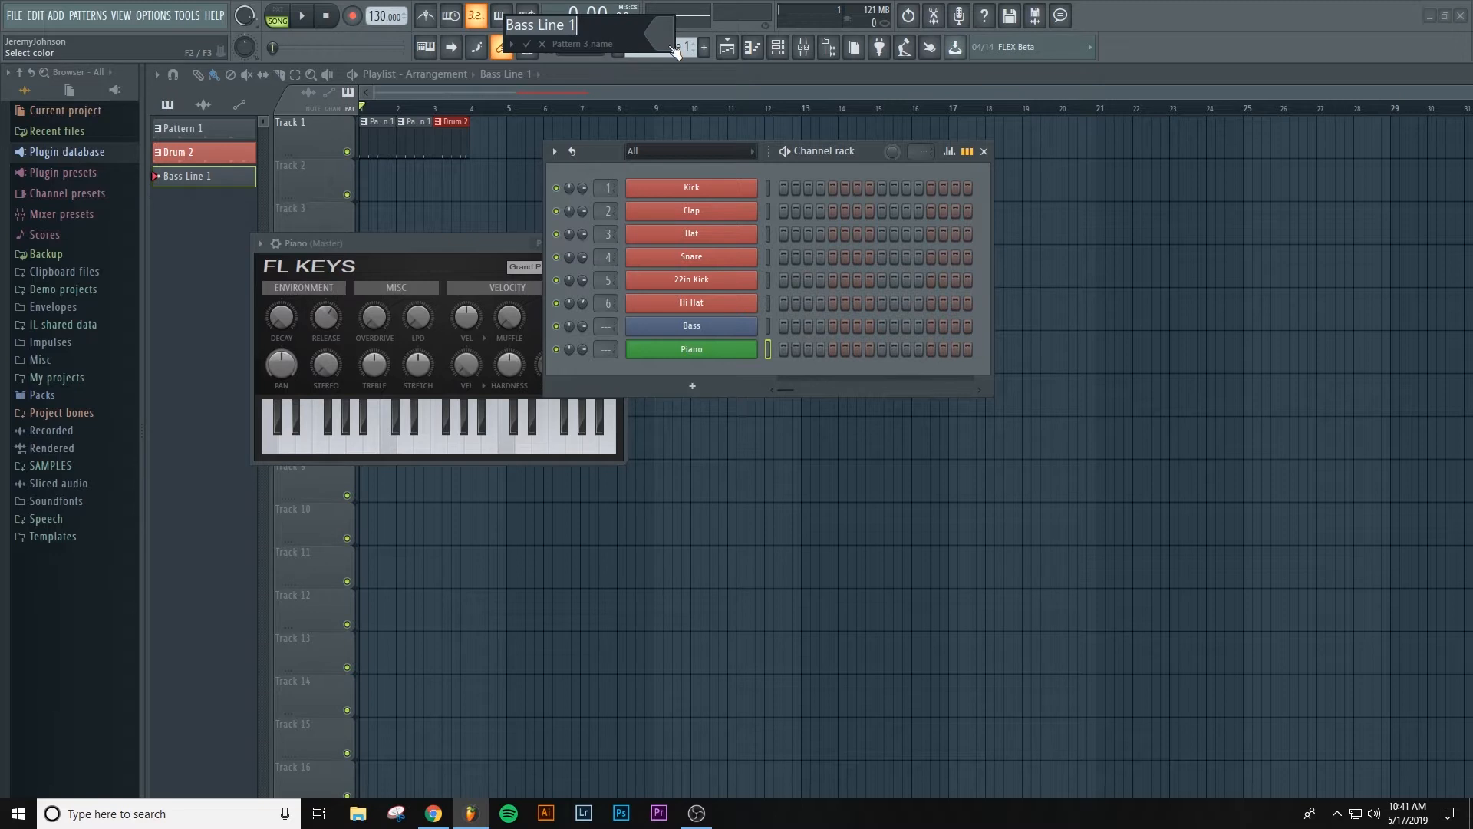
{"action": "left_click", "coordinate": [665, 37]}
{"action": "left_click", "coordinate": [682, 135]}
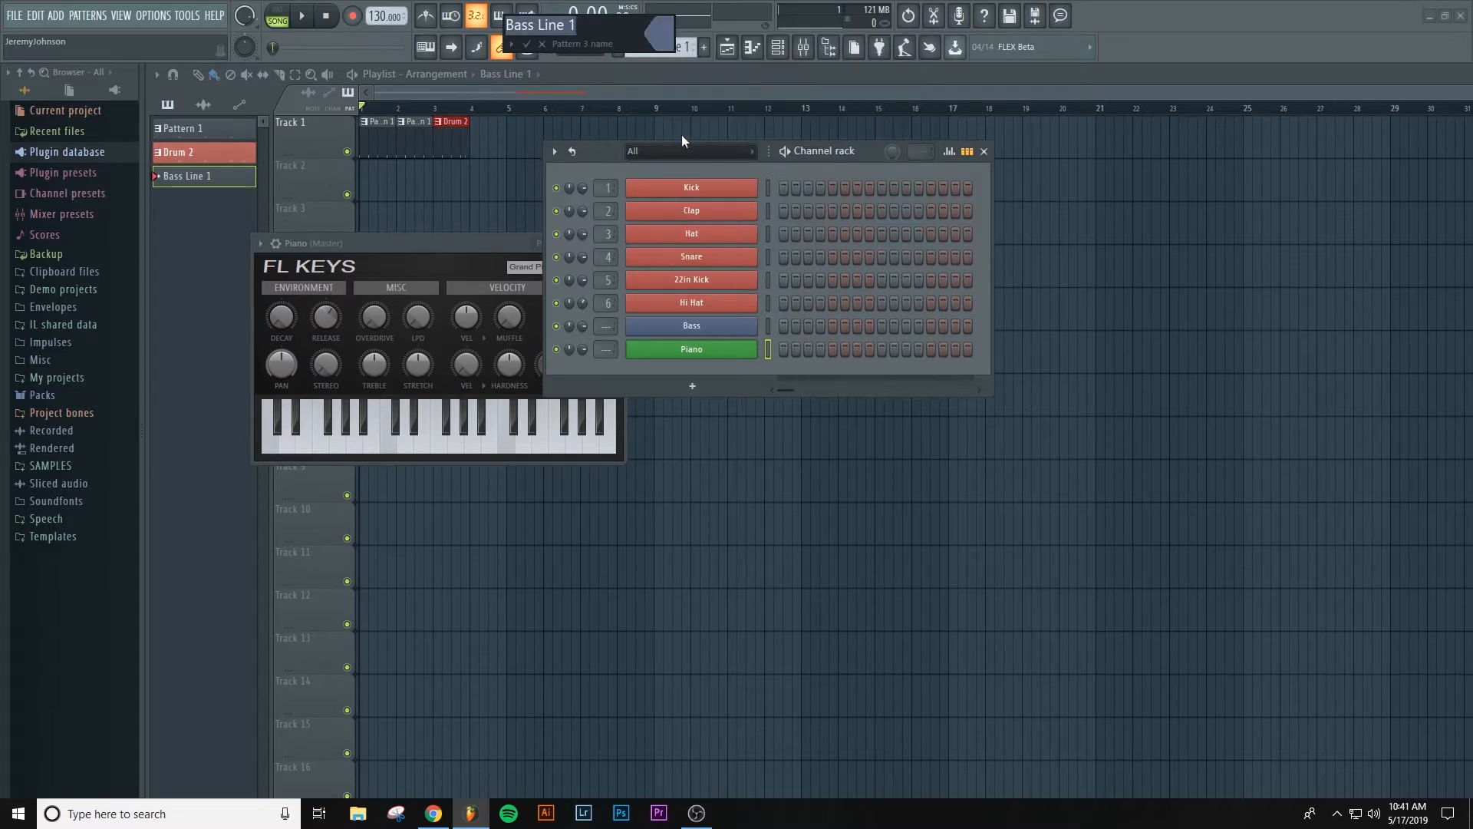
{"action": "key", "text": "Return"}
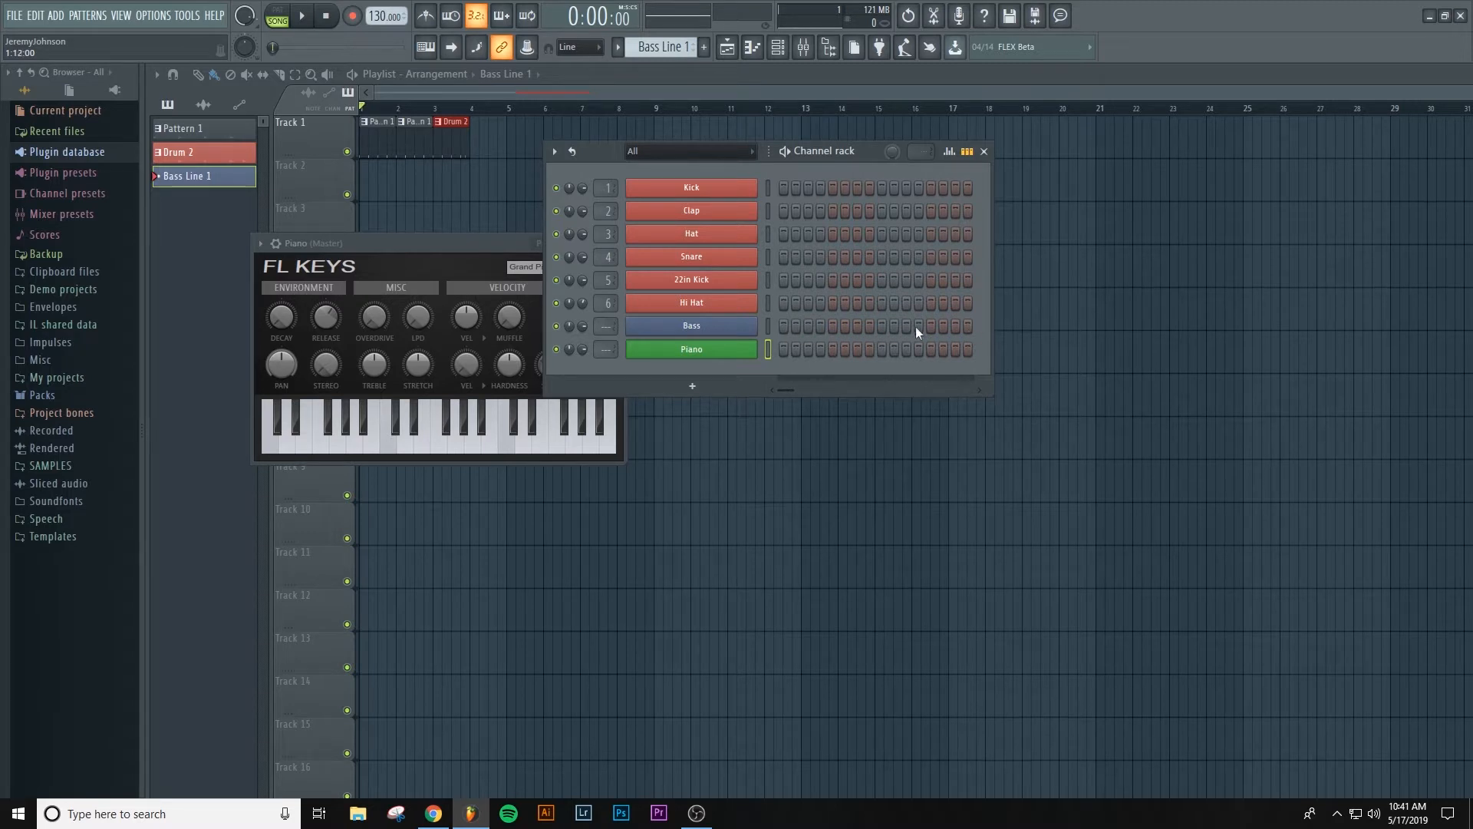
Step: Turn on Bass steps 1, 5, 9 and 13 in Bass Line 1, play them in pattern mode and stop
{"action": "left_click", "coordinate": [784, 327]}
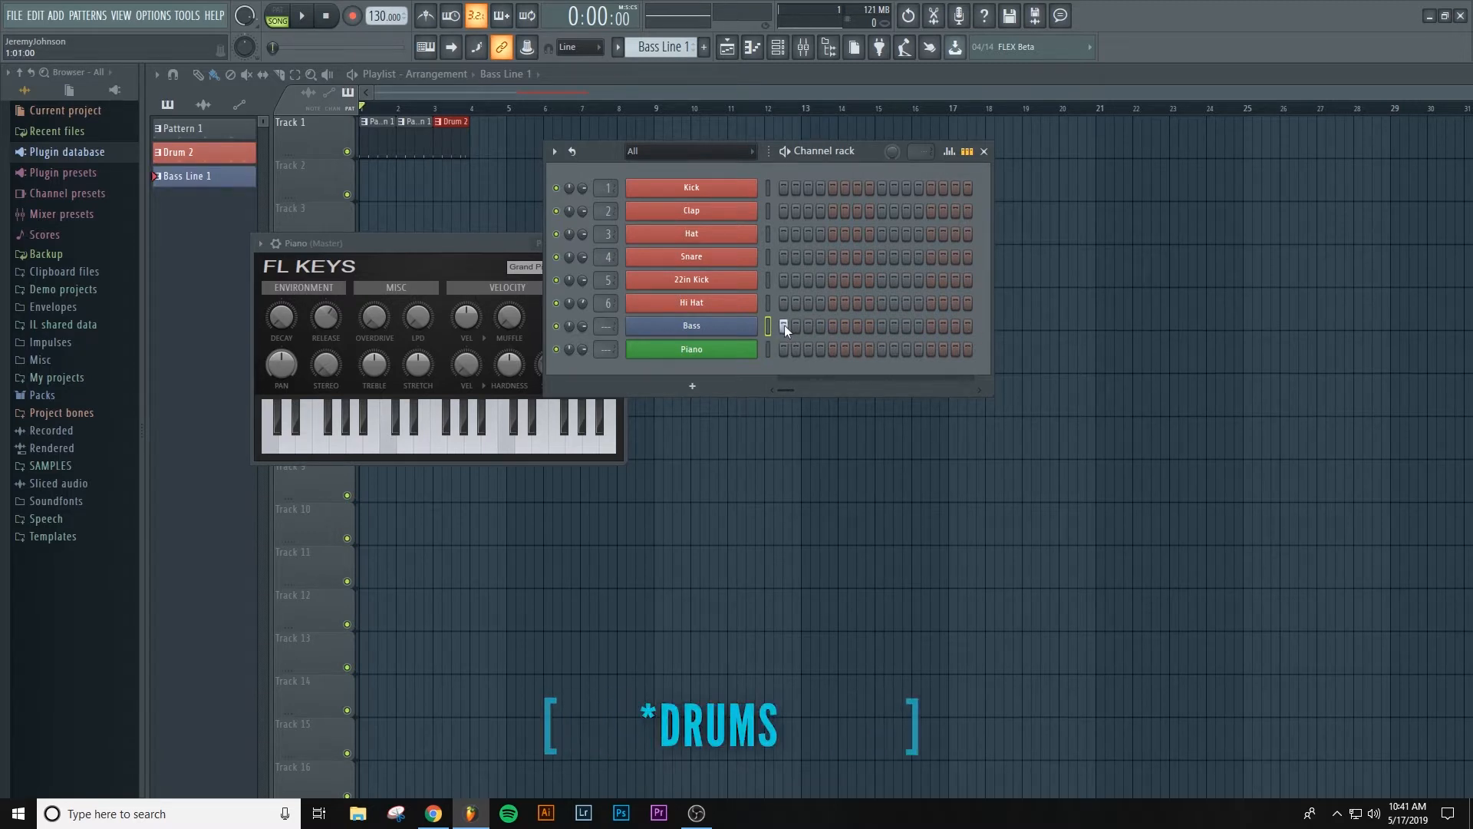
{"action": "left_click", "coordinate": [882, 327]}
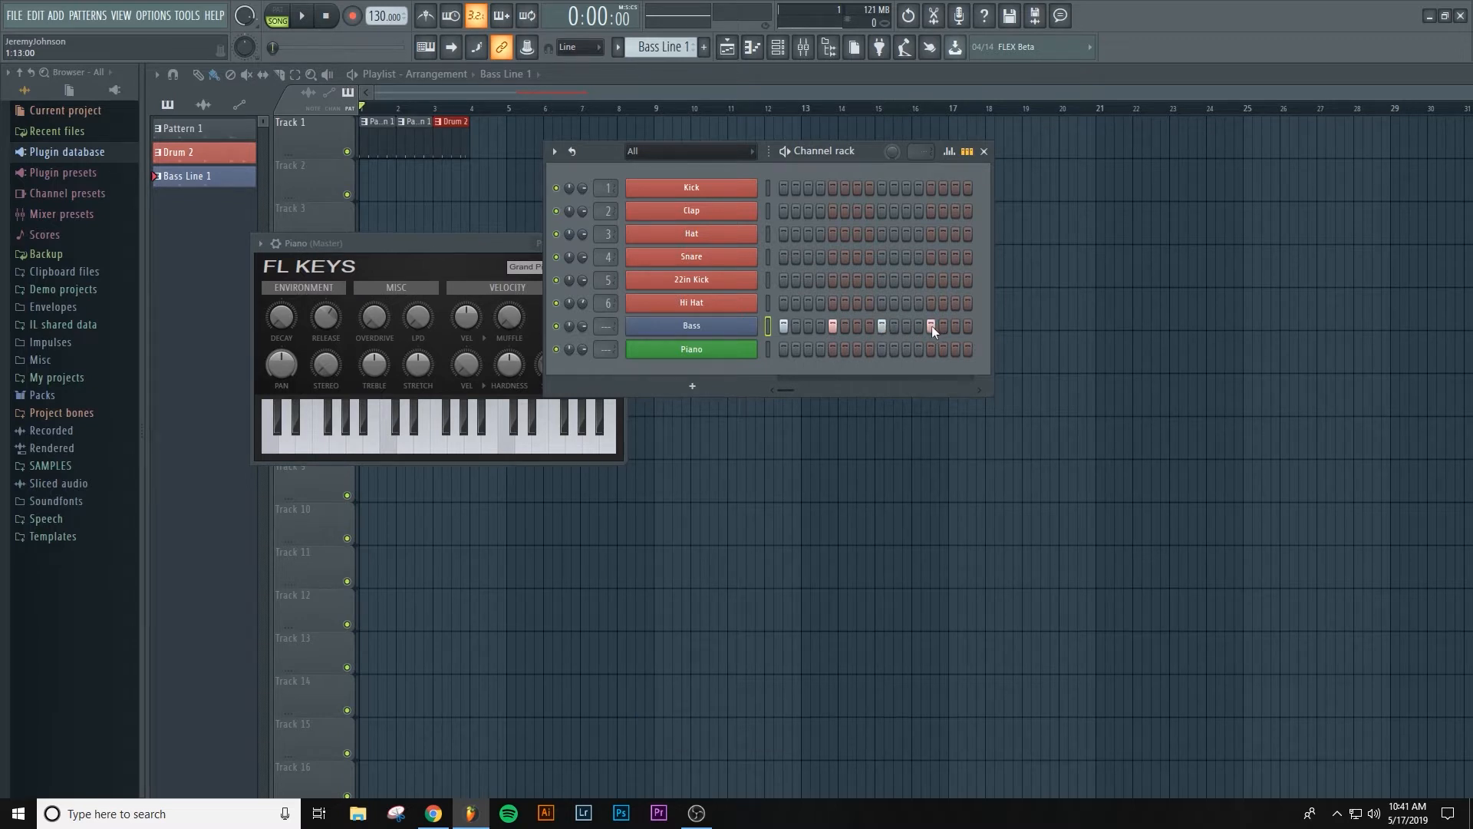
{"action": "left_click", "coordinate": [280, 16]}
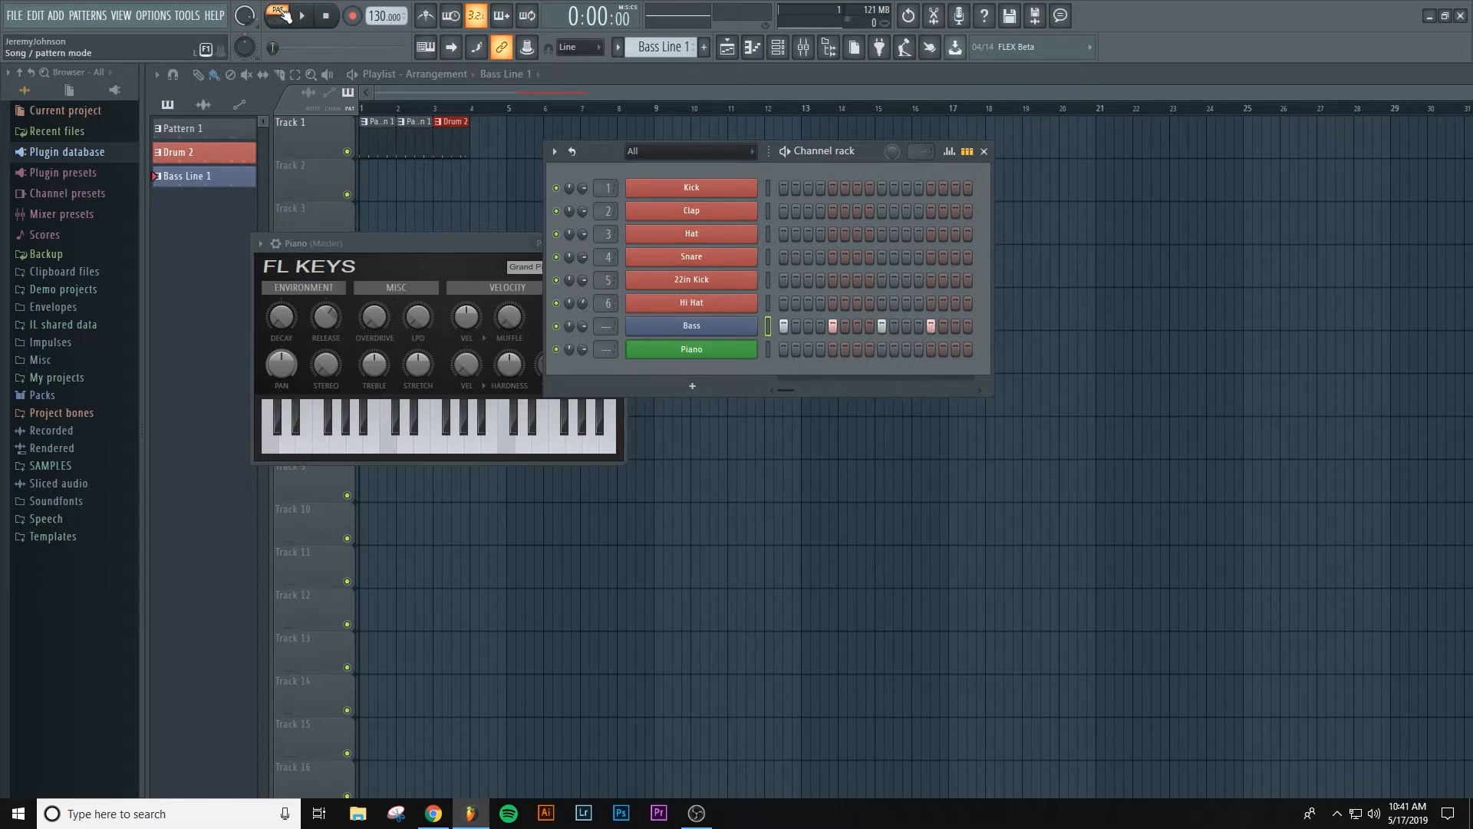
{"action": "left_click", "coordinate": [304, 22]}
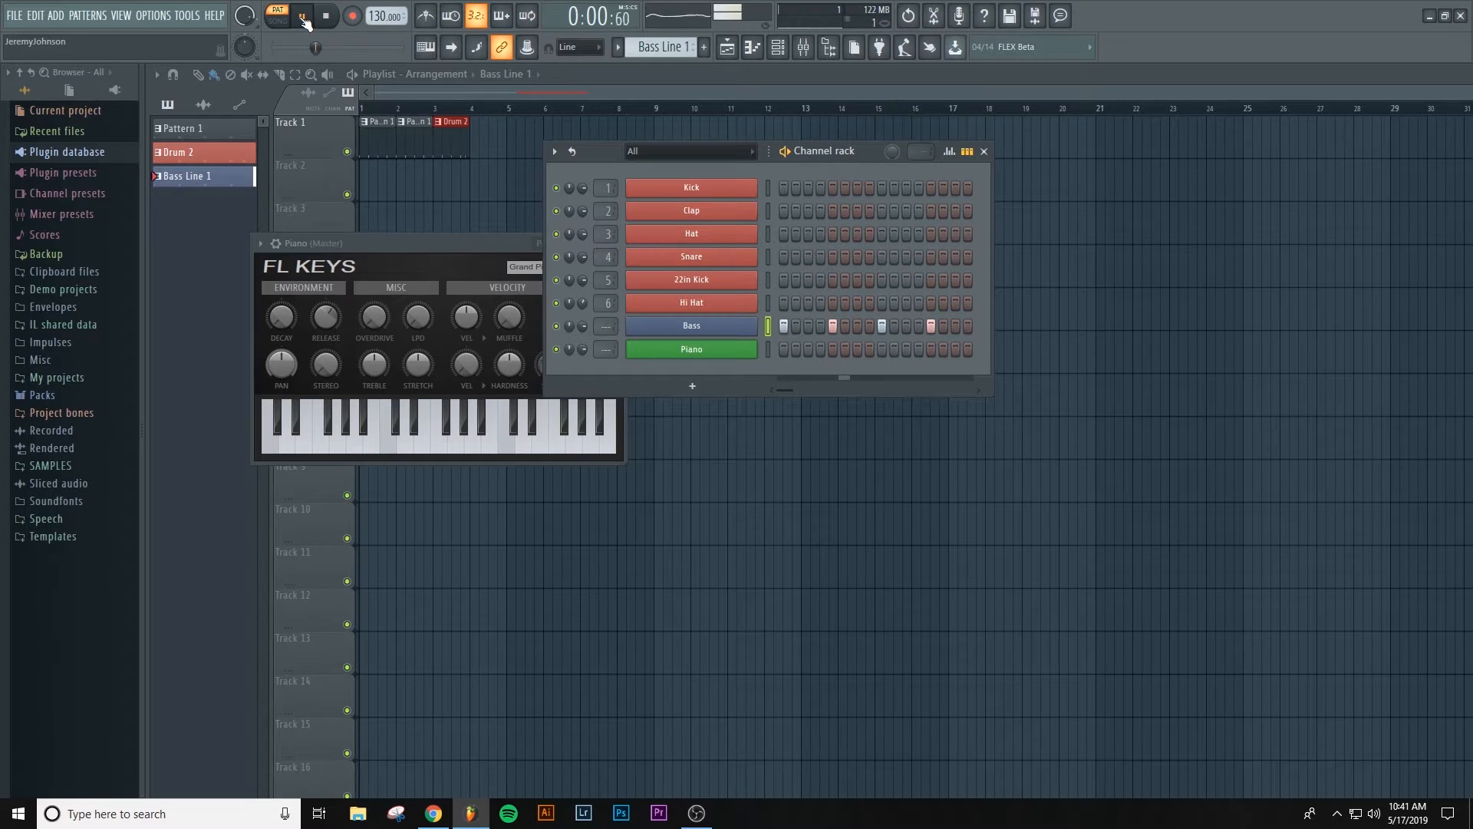
{"action": "left_click", "coordinate": [331, 17]}
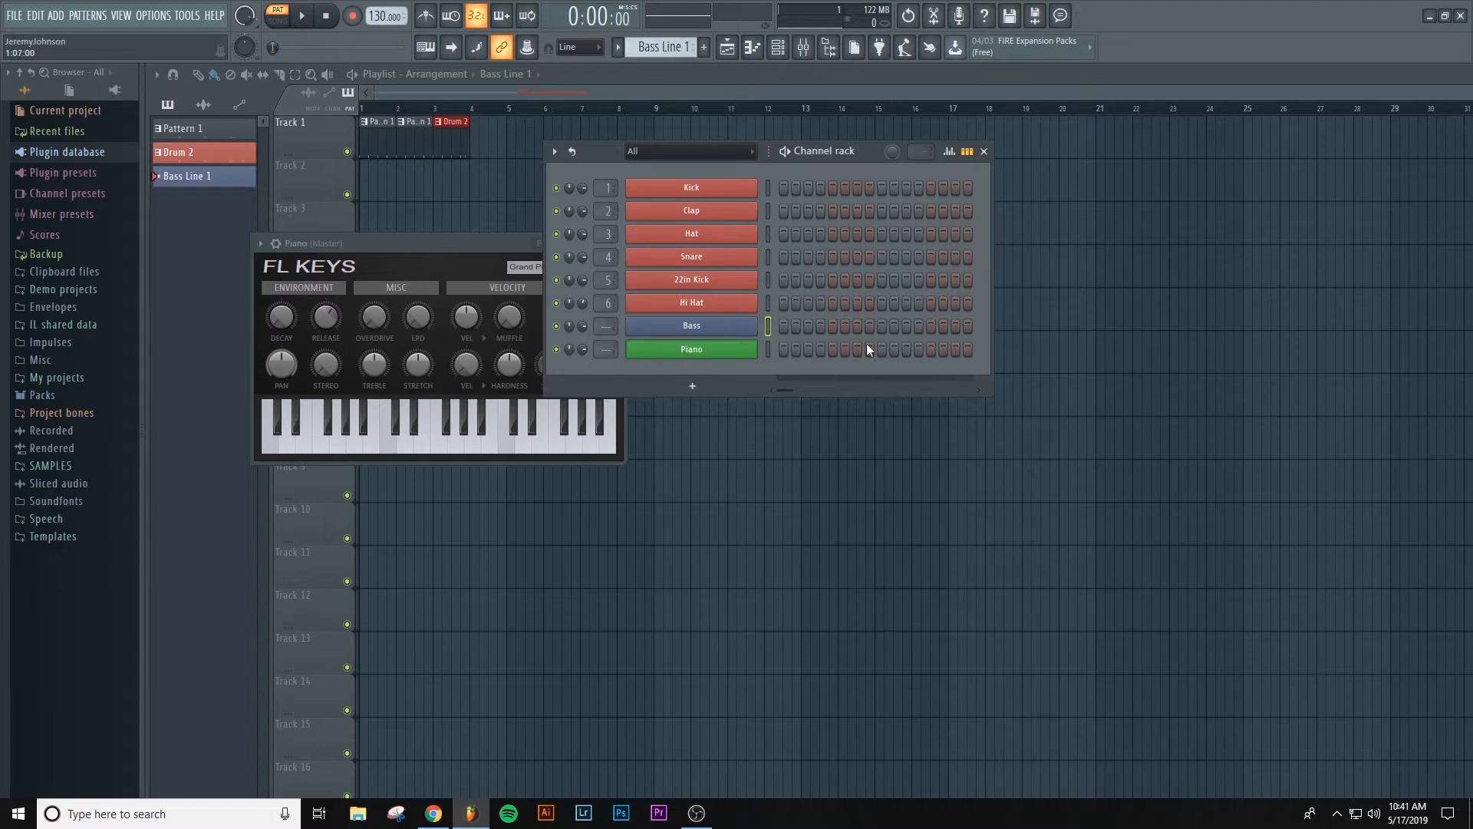
Step: Open the Bass channel's piano roll and audition keys from around C6 down to C4
{"action": "right_click", "coordinate": [759, 327]}
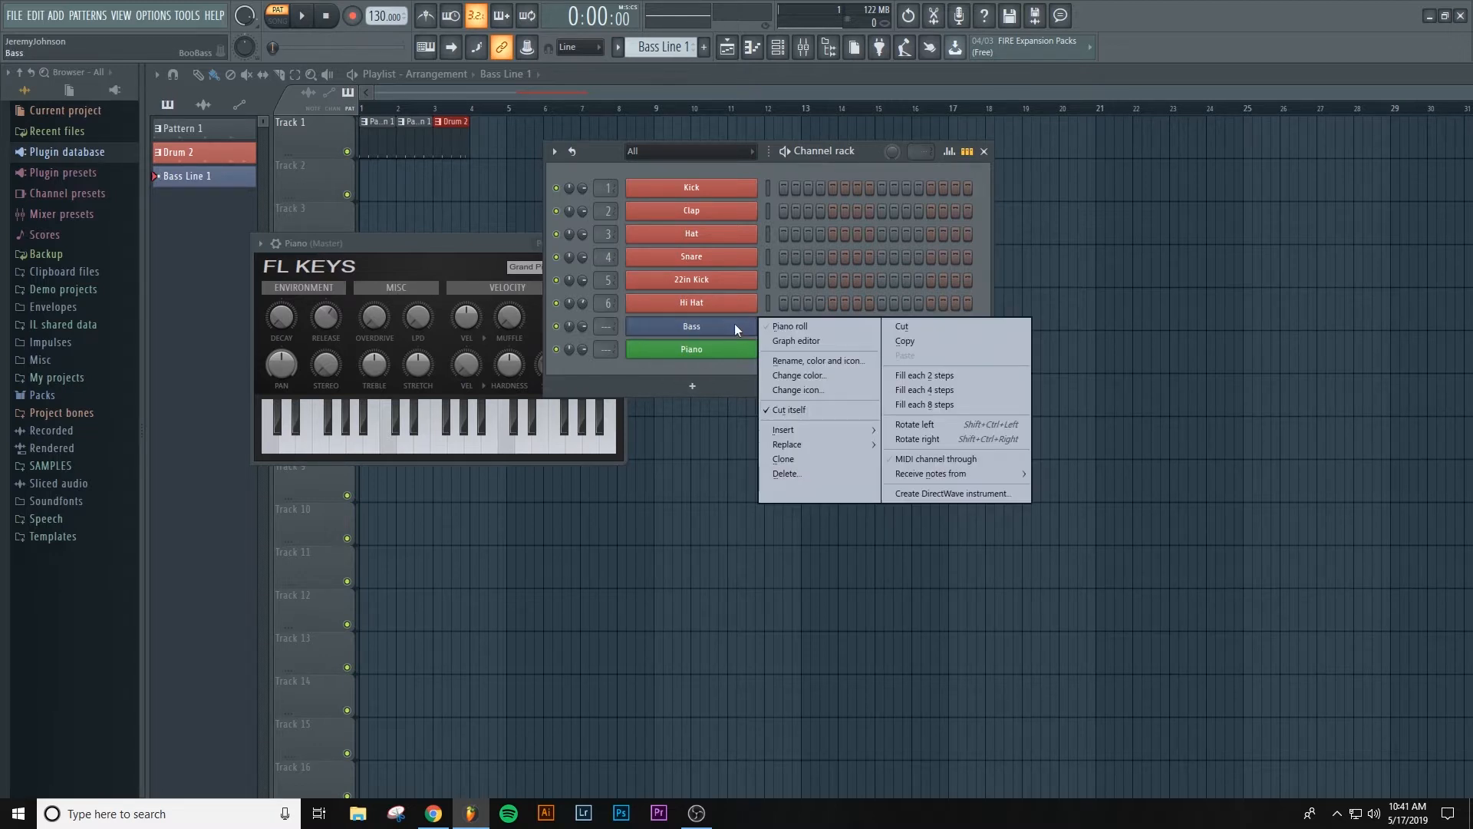
{"action": "left_click", "coordinate": [785, 321]}
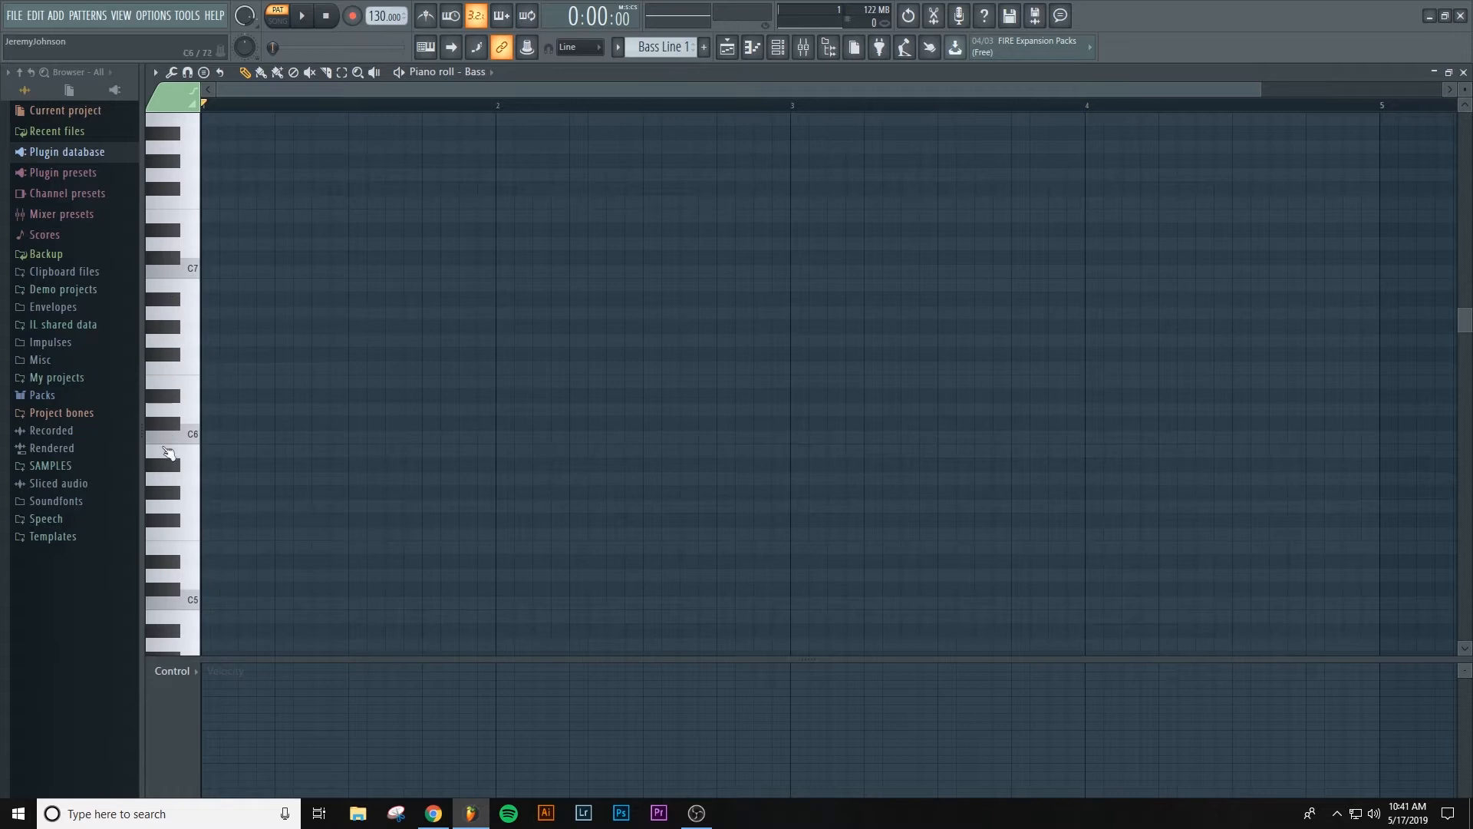
{"action": "left_click", "coordinate": [189, 430]}
{"action": "left_click", "coordinate": [187, 417]}
{"action": "left_click", "coordinate": [187, 383]}
{"action": "left_click", "coordinate": [186, 341]}
{"action": "left_click", "coordinate": [186, 599]}
{"action": "scroll", "coordinate": [187, 590], "scroll_direction": "down", "scroll_amount": 5}
{"action": "left_click", "coordinate": [194, 384]}
{"action": "left_click", "coordinate": [189, 488]}
{"action": "left_click", "coordinate": [187, 476]}
Step: Draw four consecutive half-bar bass notes across bars 1 and 2: C4, G4, F4 and A4
{"action": "left_click", "coordinate": [203, 477]}
{"action": "mouse_move", "coordinate": [237, 477]}
{"action": "left_mouse_down"}
{"action": "mouse_move", "coordinate": [345, 488]}
{"action": "mouse_move", "coordinate": [231, 488]}
{"action": "mouse_move", "coordinate": [341, 485]}
{"action": "left_mouse_up"}
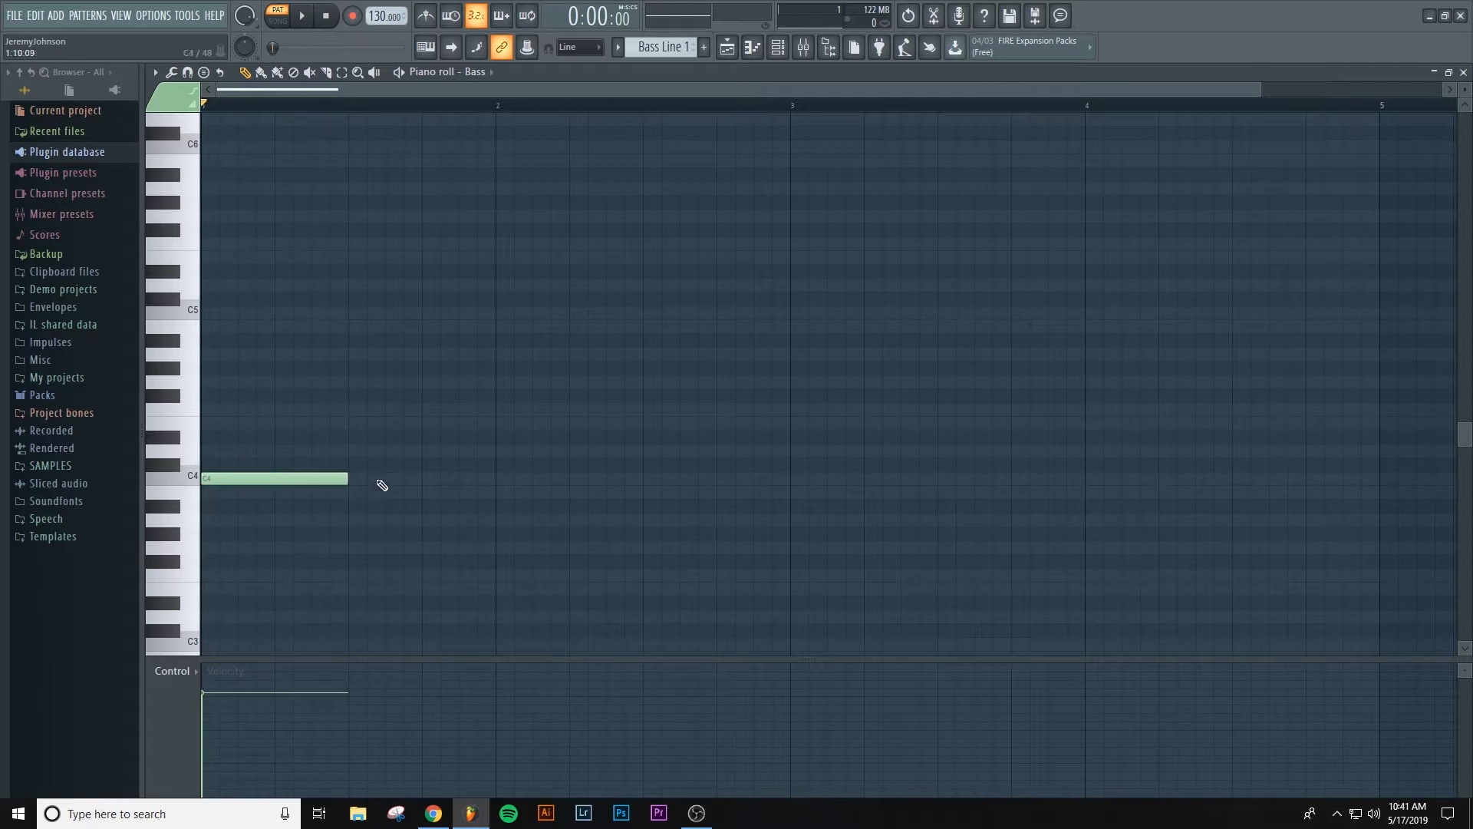
{"action": "left_click", "coordinate": [495, 383]}
{"action": "left_click_drag", "start_coordinate": [565, 388], "coordinate": [426, 391]}
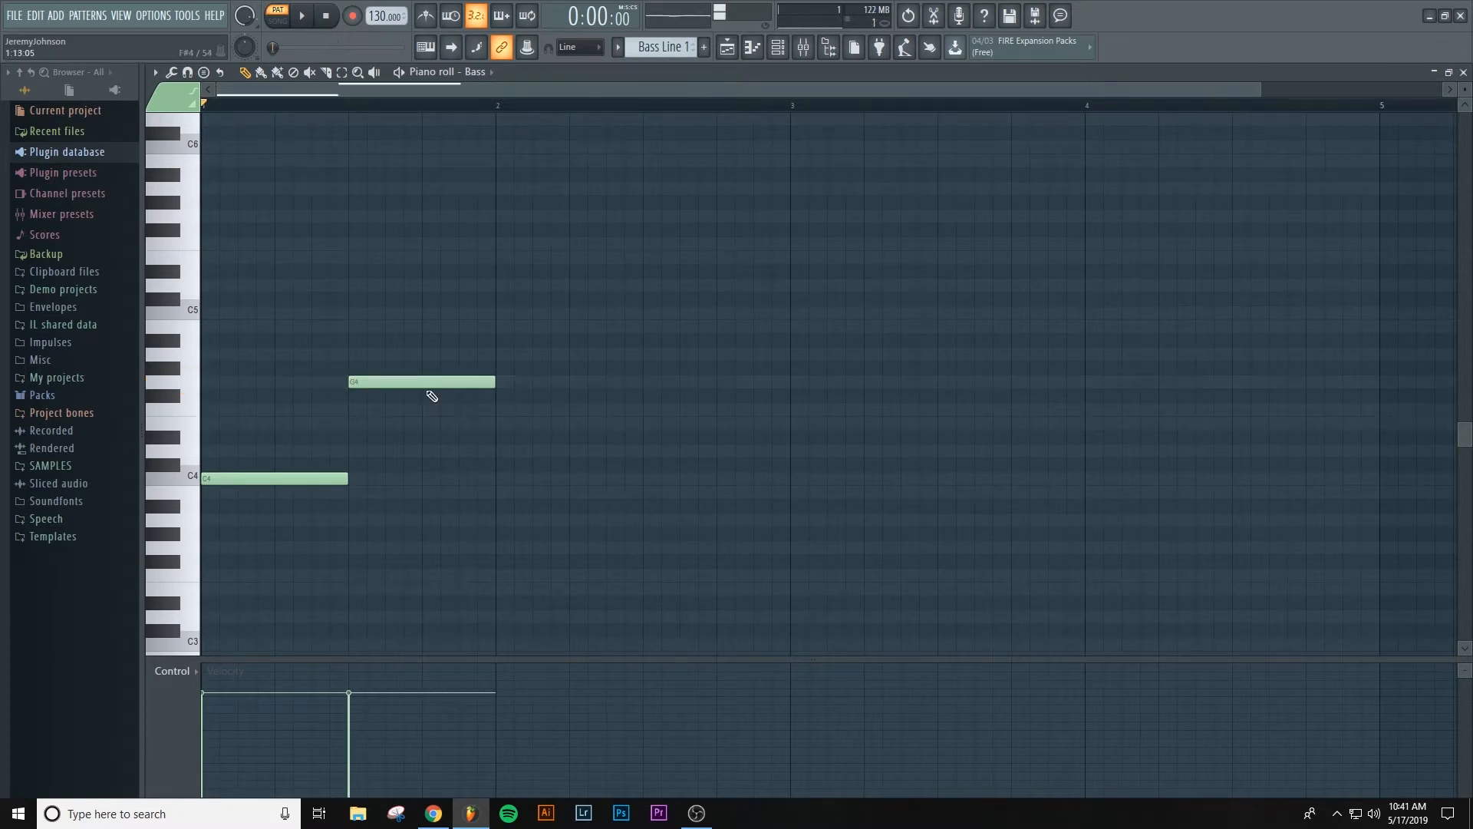
{"action": "left_click", "coordinate": [492, 413]}
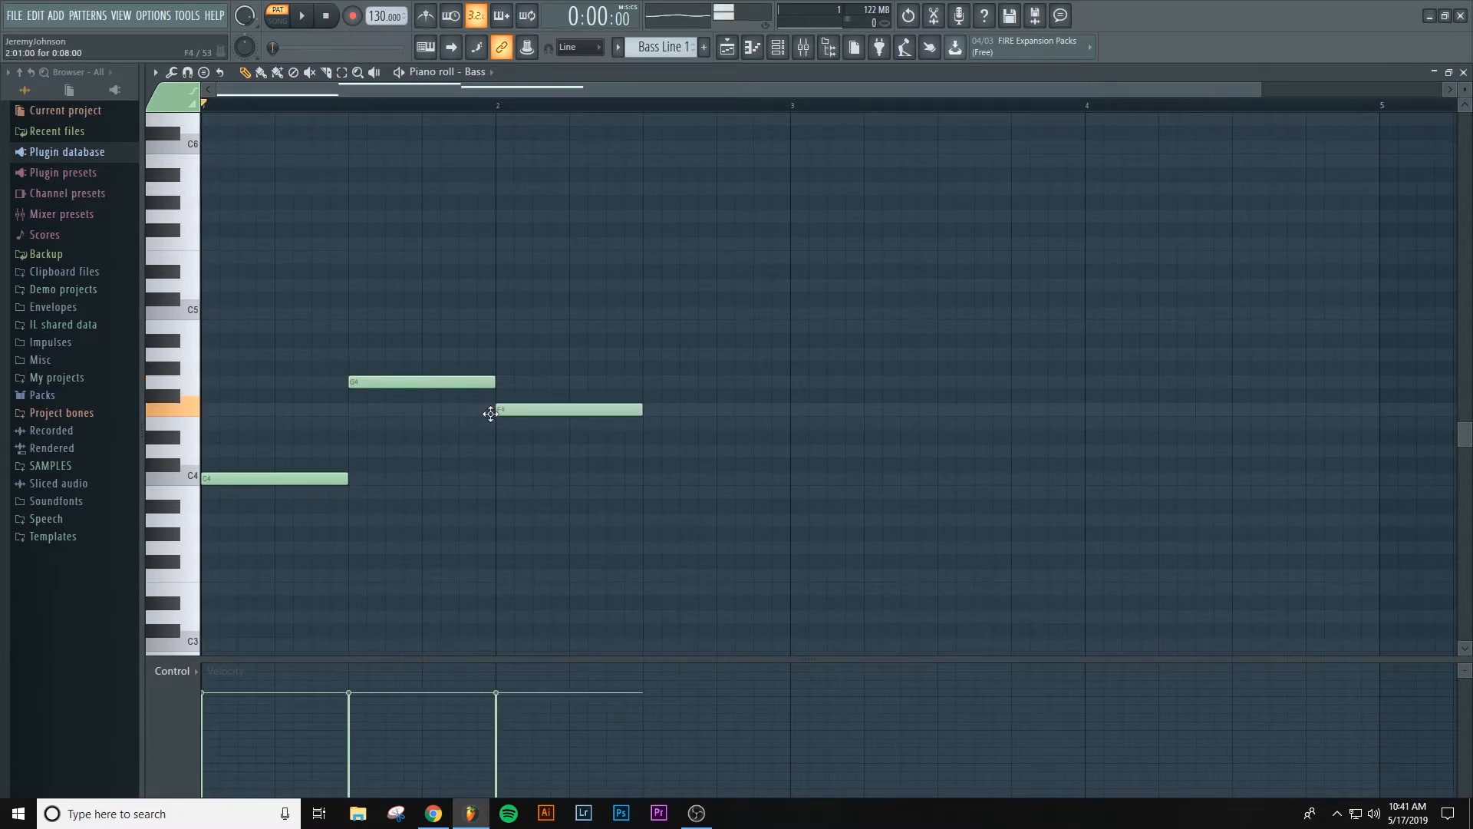
{"action": "left_click", "coordinate": [646, 382]}
{"action": "left_click_drag", "start_coordinate": [667, 378], "coordinate": [668, 338]}
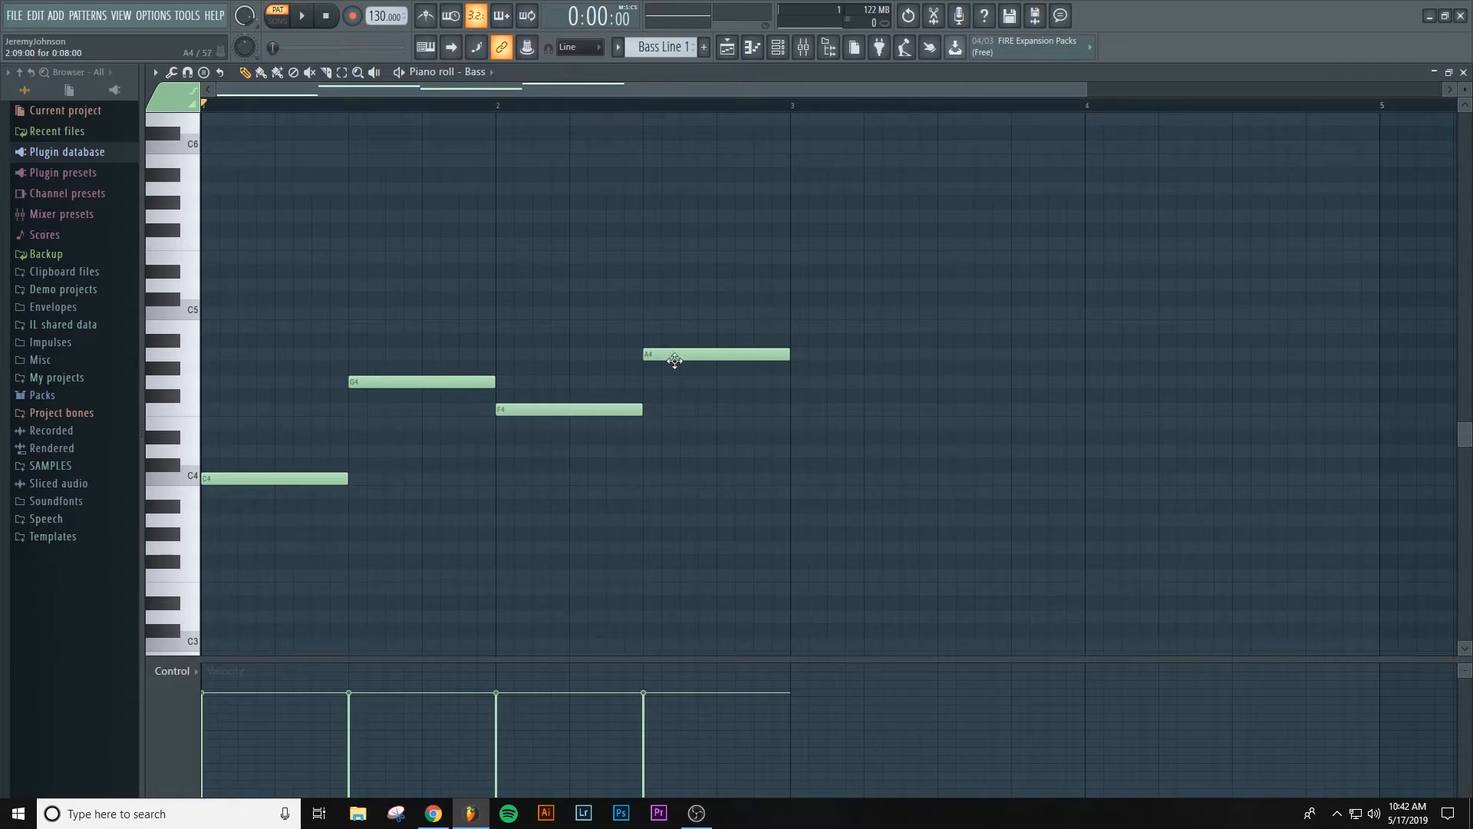
Step: Play the bass line through its four notes, stop playback and close the piano roll
{"action": "left_click", "coordinate": [304, 17]}
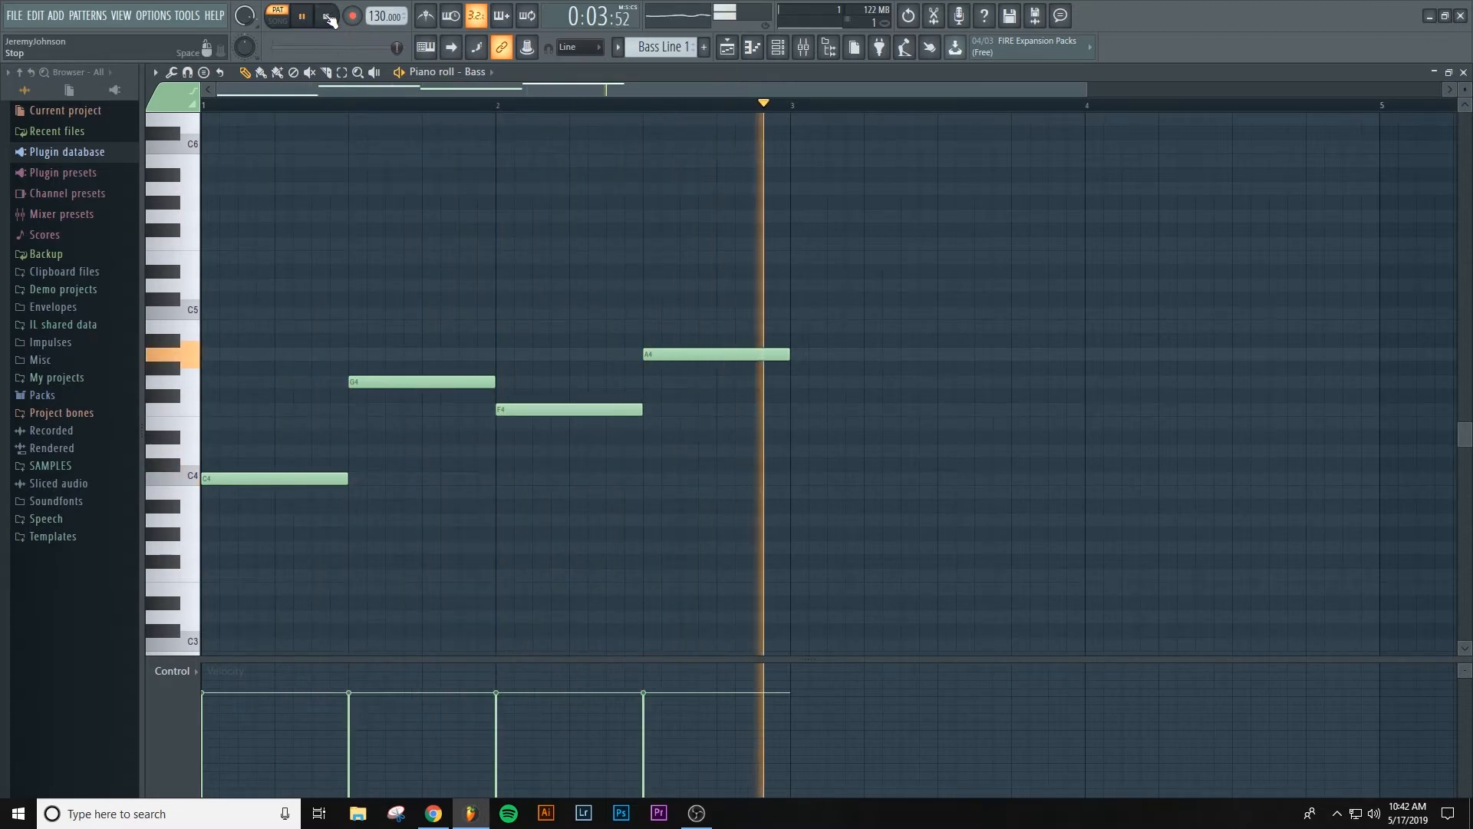
{"action": "left_click", "coordinate": [327, 17]}
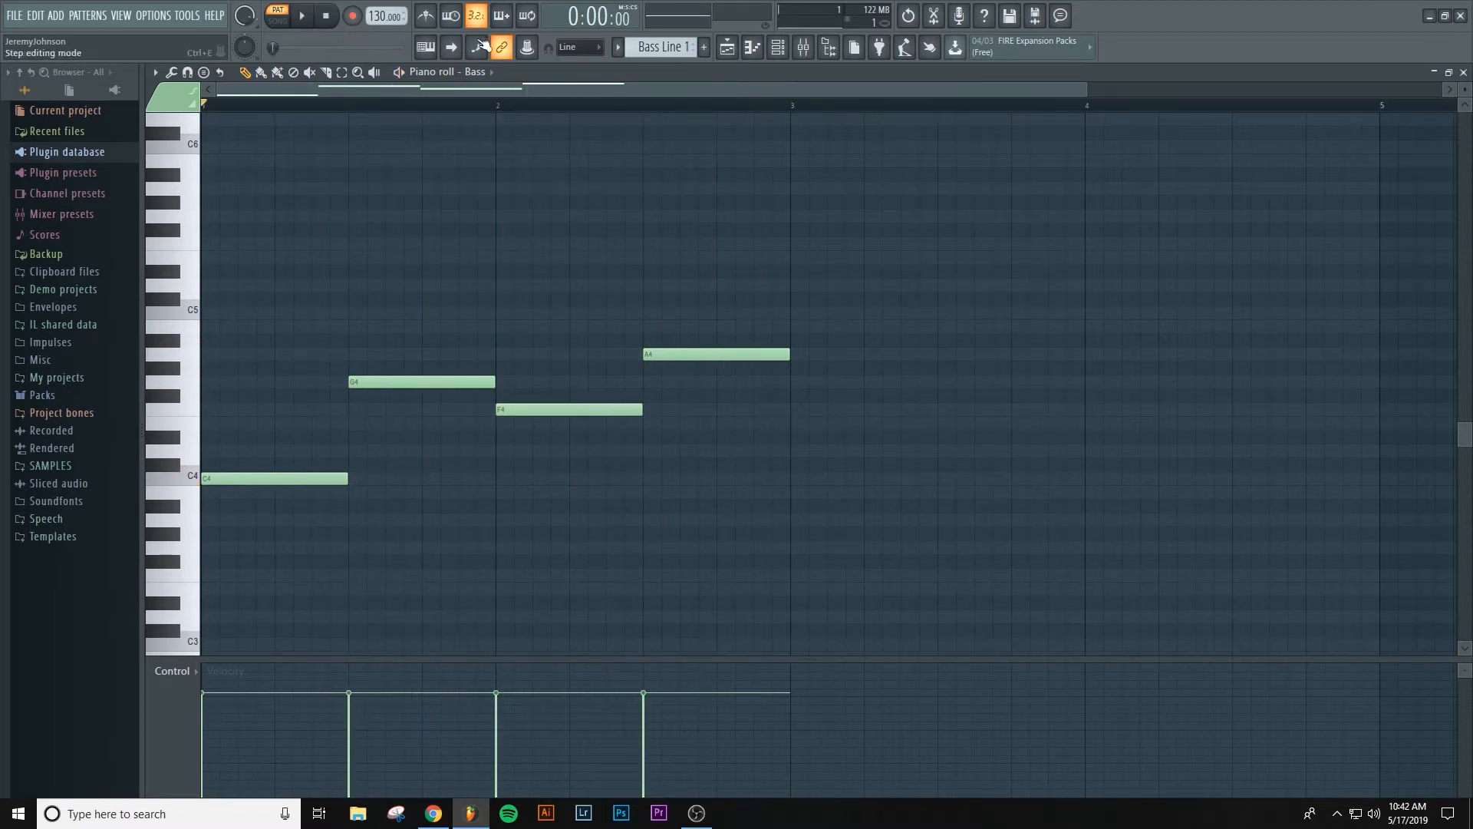
{"action": "left_click", "coordinate": [1464, 72]}
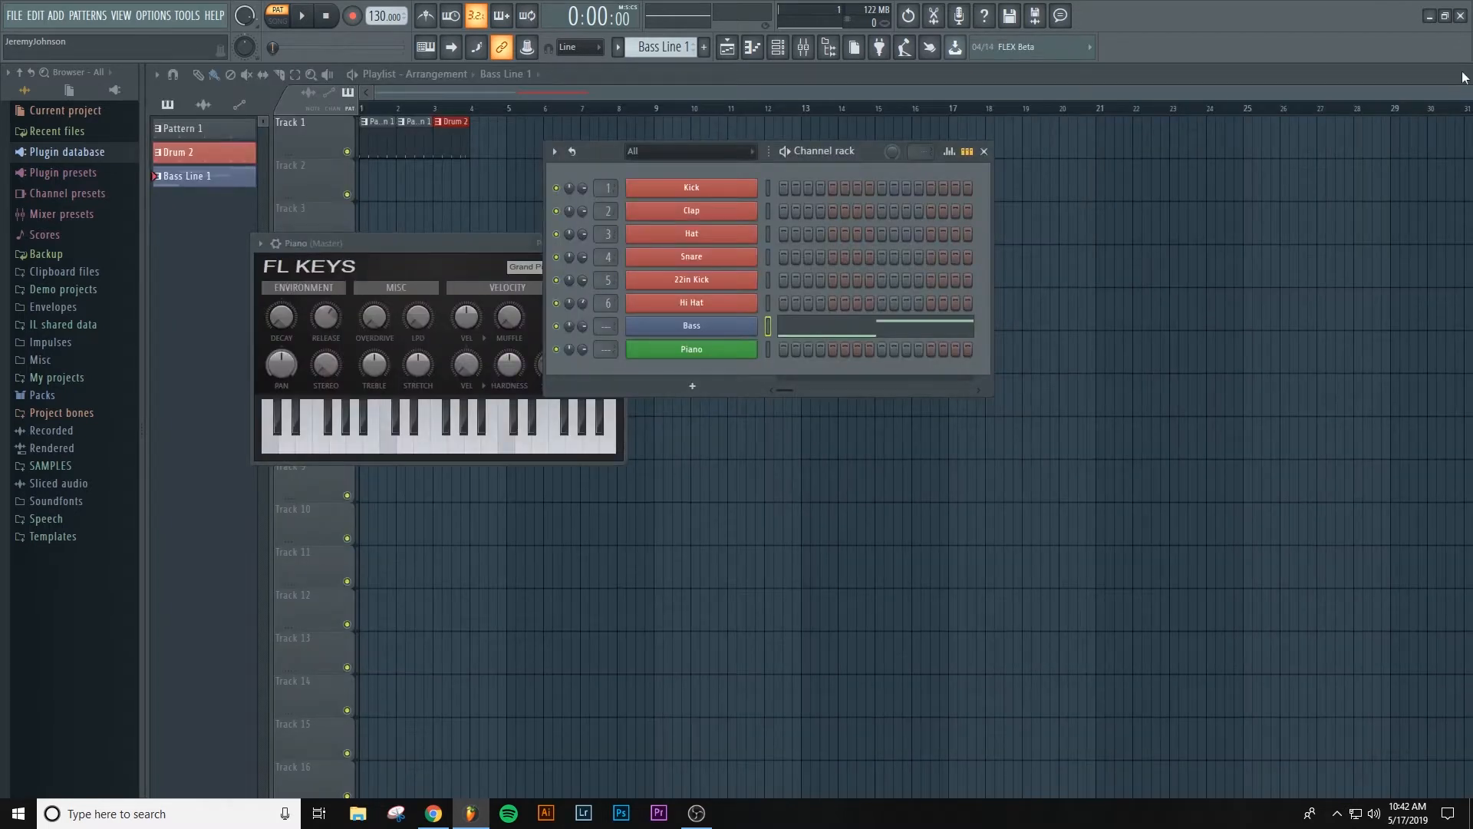
Step: Reopen the Bass piano roll from the channel's note preview to view the notes, and close it again
{"action": "left_click", "coordinate": [834, 335]}
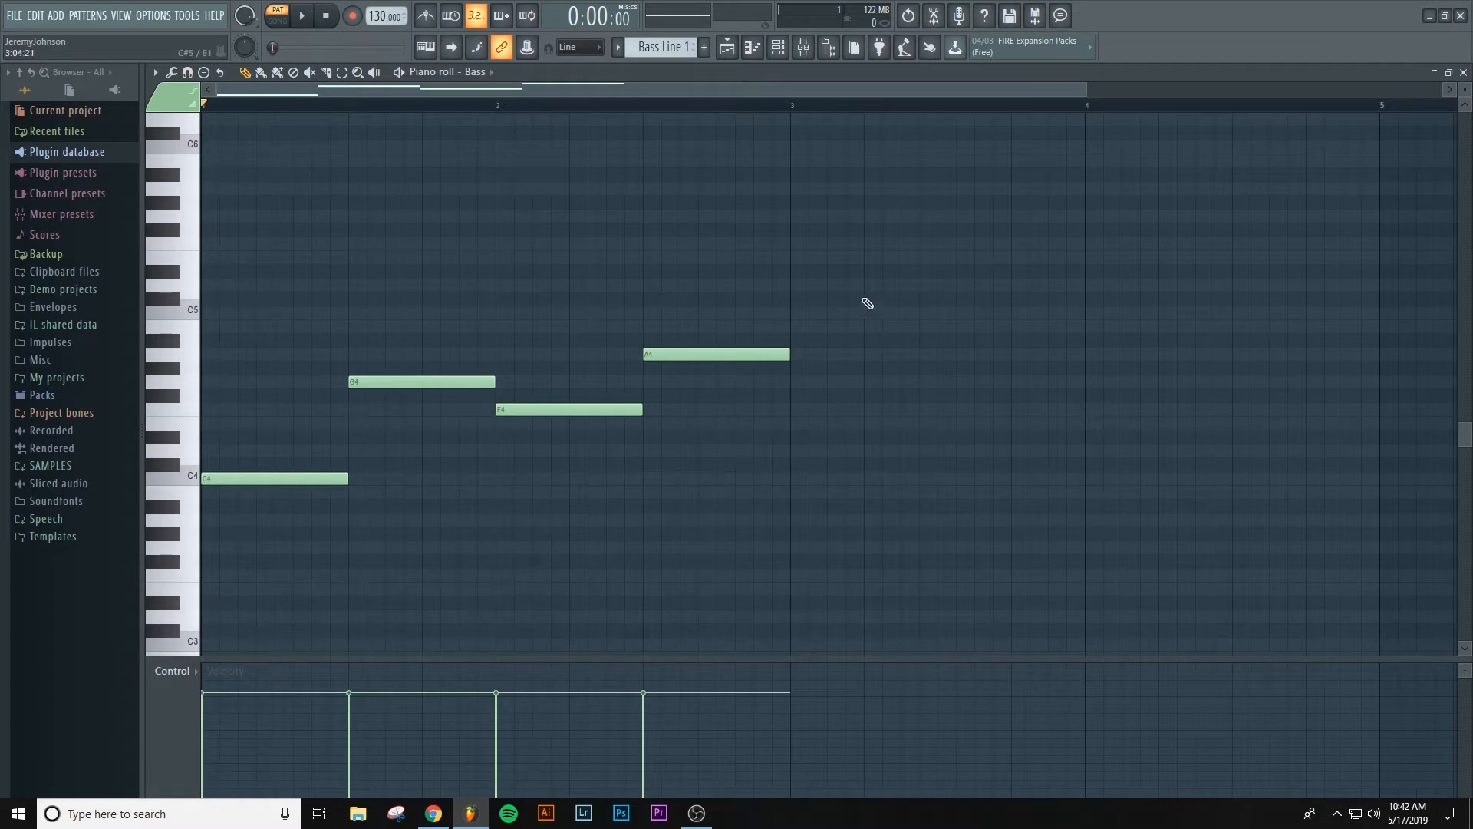
{"action": "left_click_drag", "start_coordinate": [905, 89], "coordinate": [729, 94]}
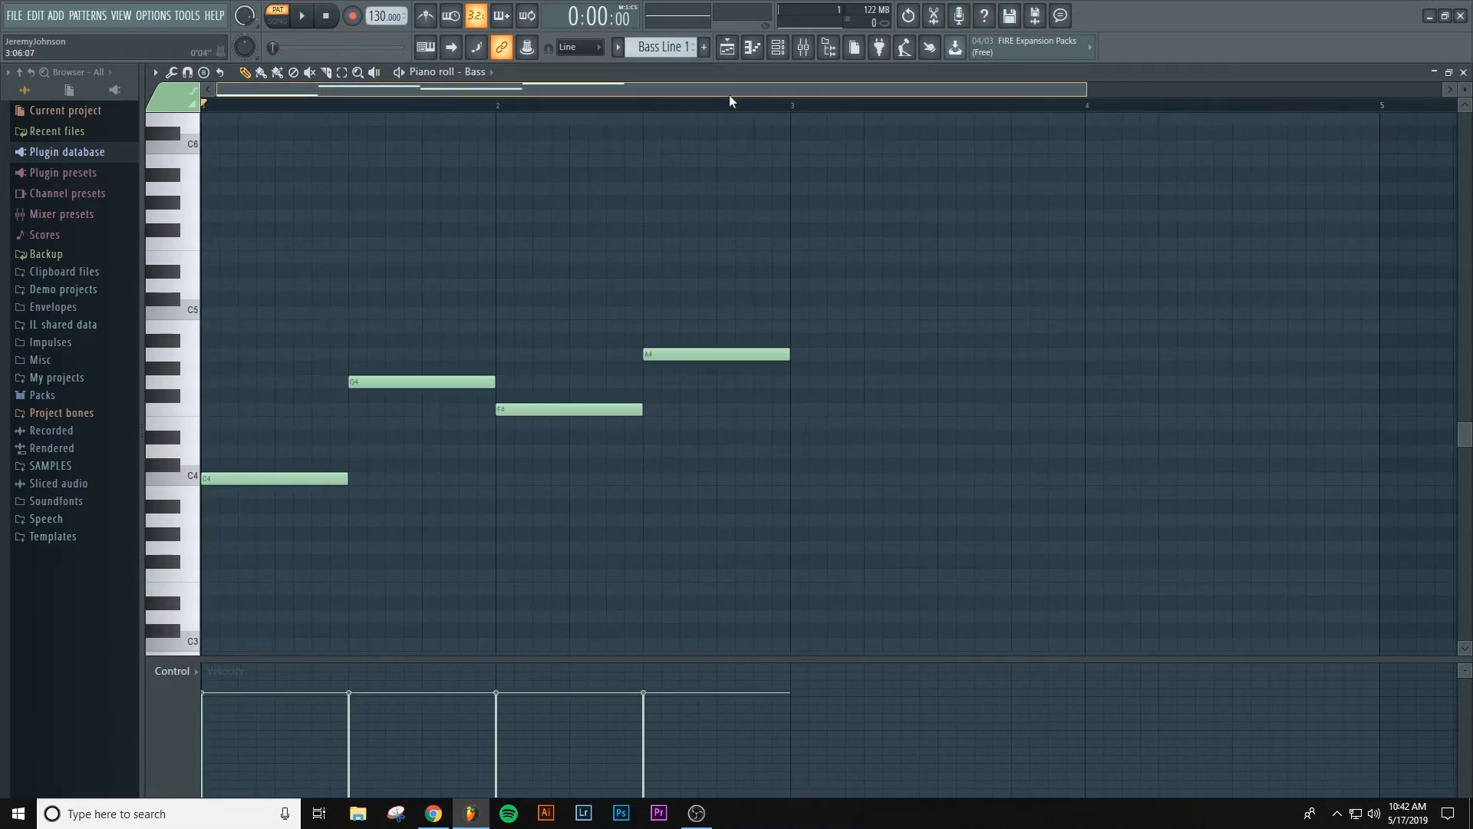
{"action": "left_click", "coordinate": [1464, 73]}
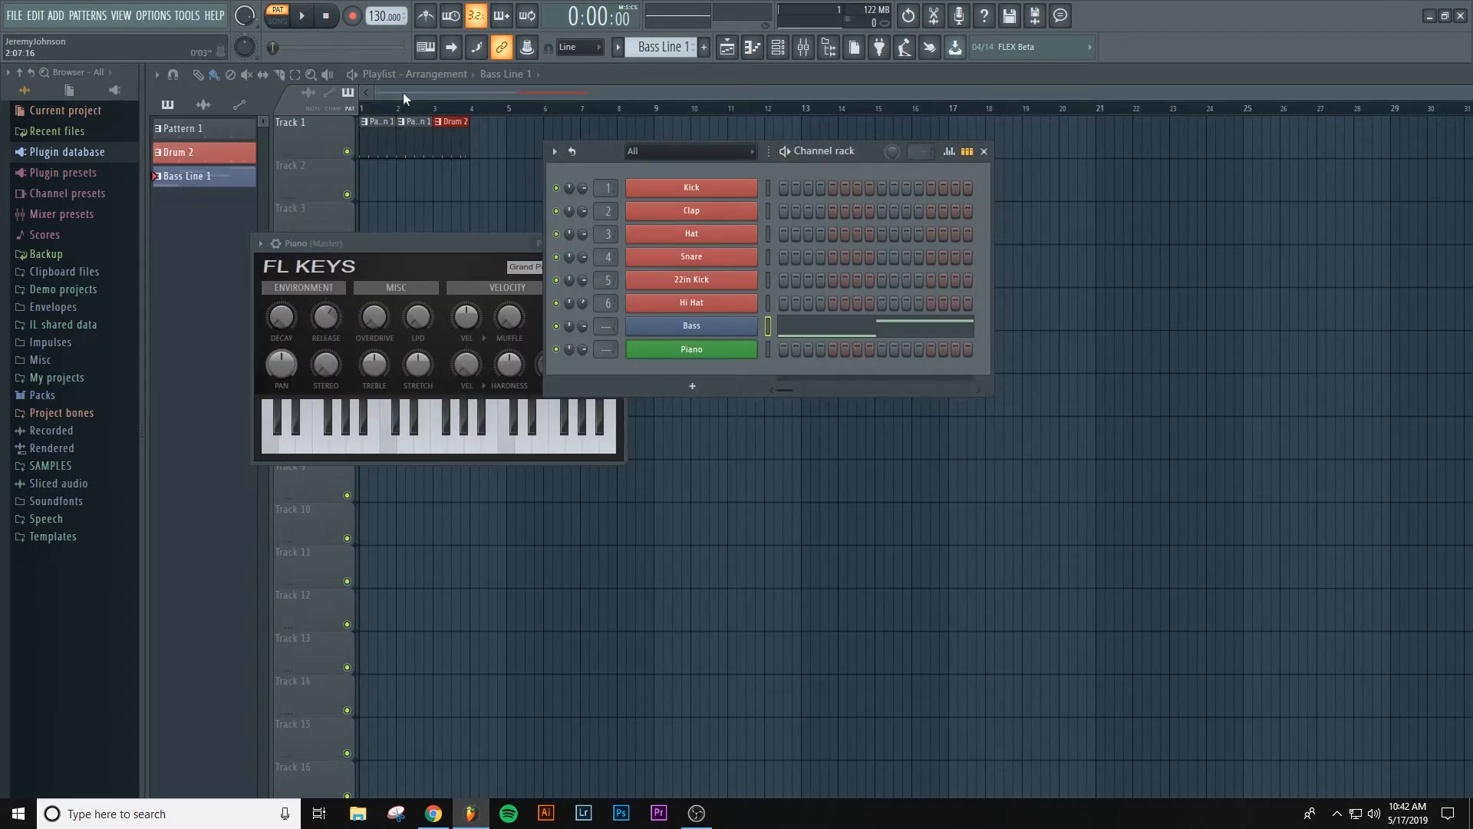
Step: Place a Bass Line 1 clip on Track 2 starting at bar 2 and set playback to song mode
{"action": "left_click", "coordinate": [186, 181]}
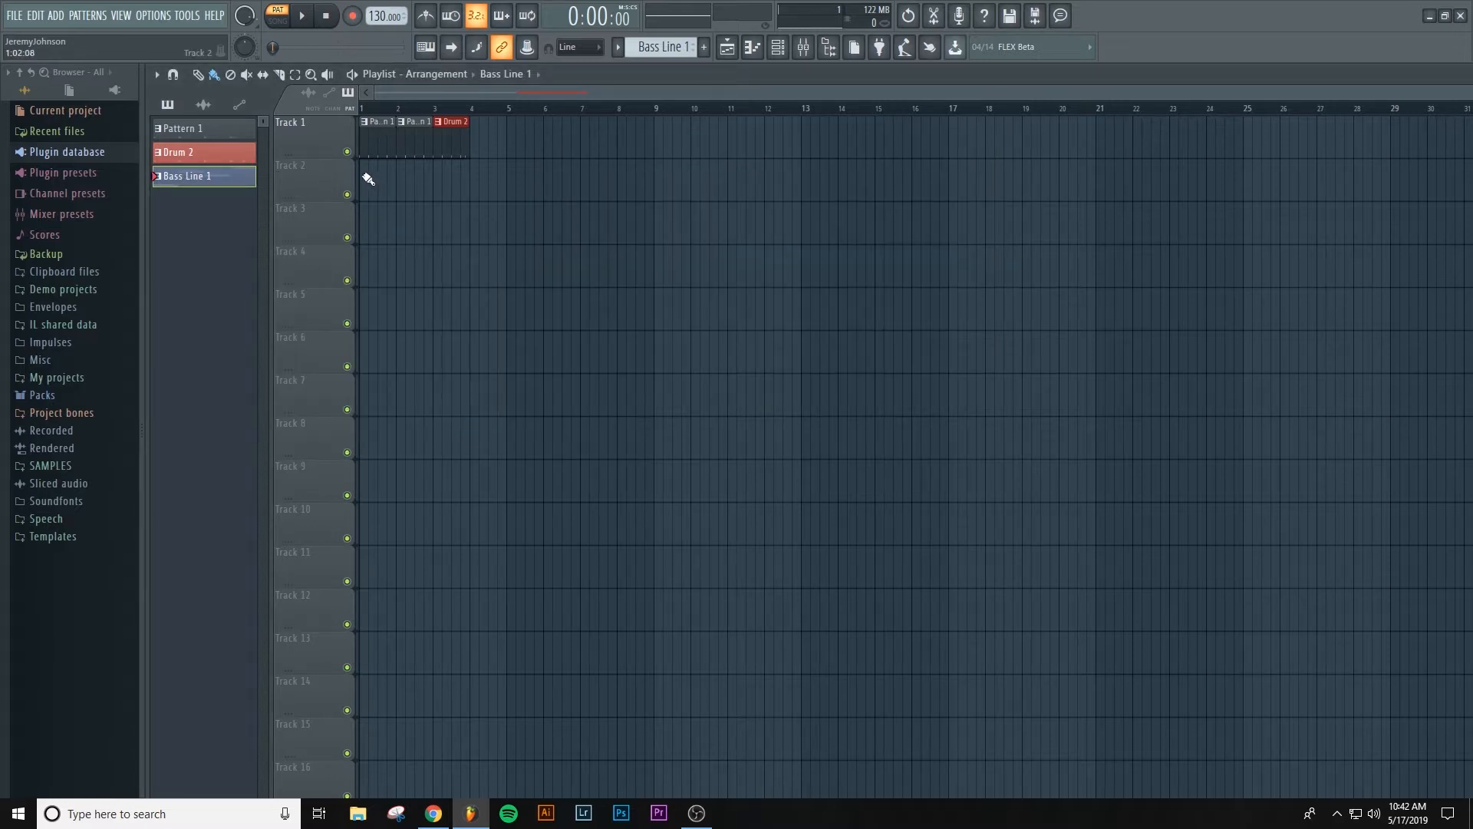
{"action": "left_click", "coordinate": [402, 182]}
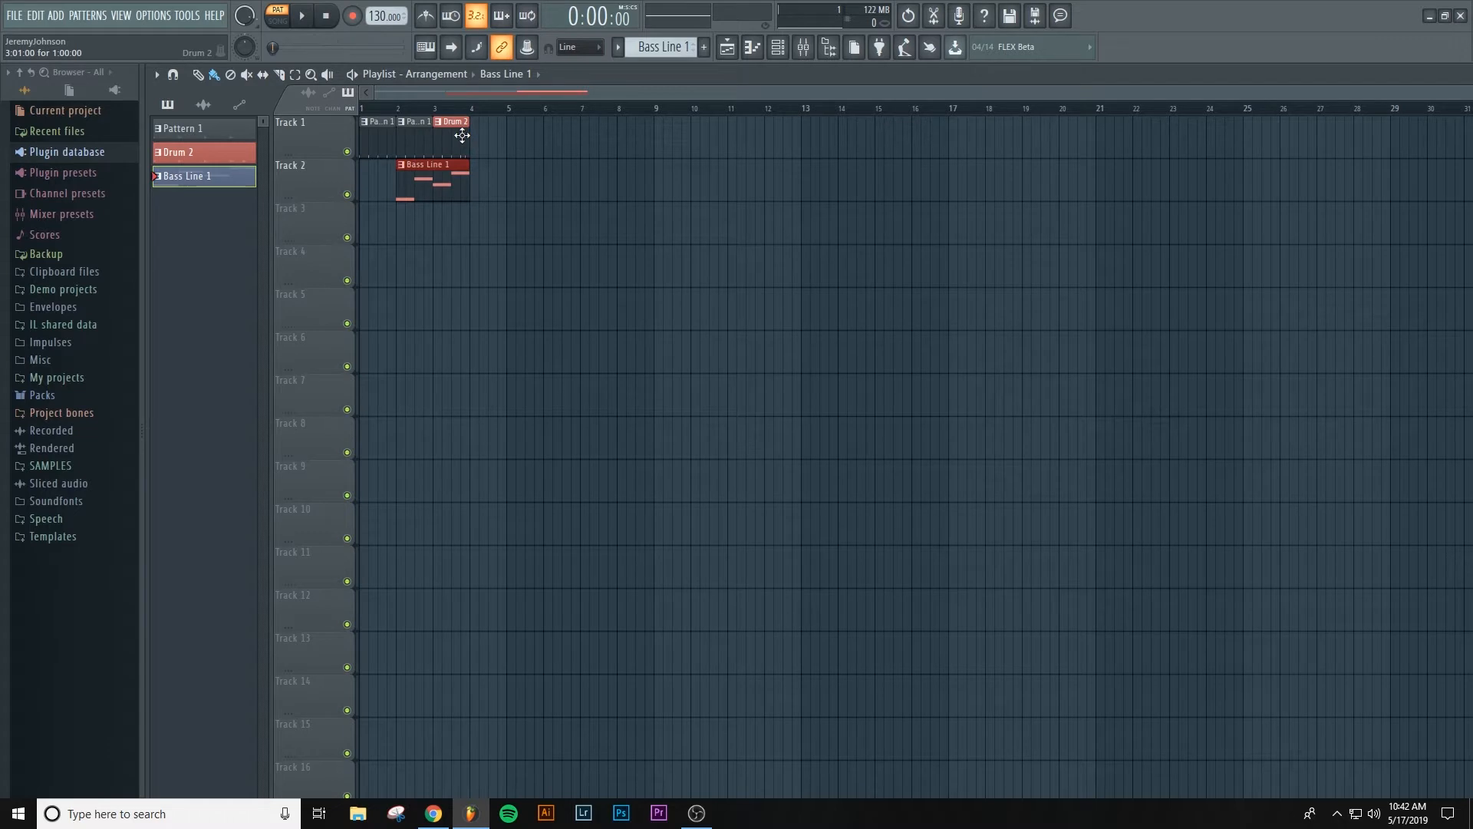
{"action": "left_click", "coordinate": [277, 20]}
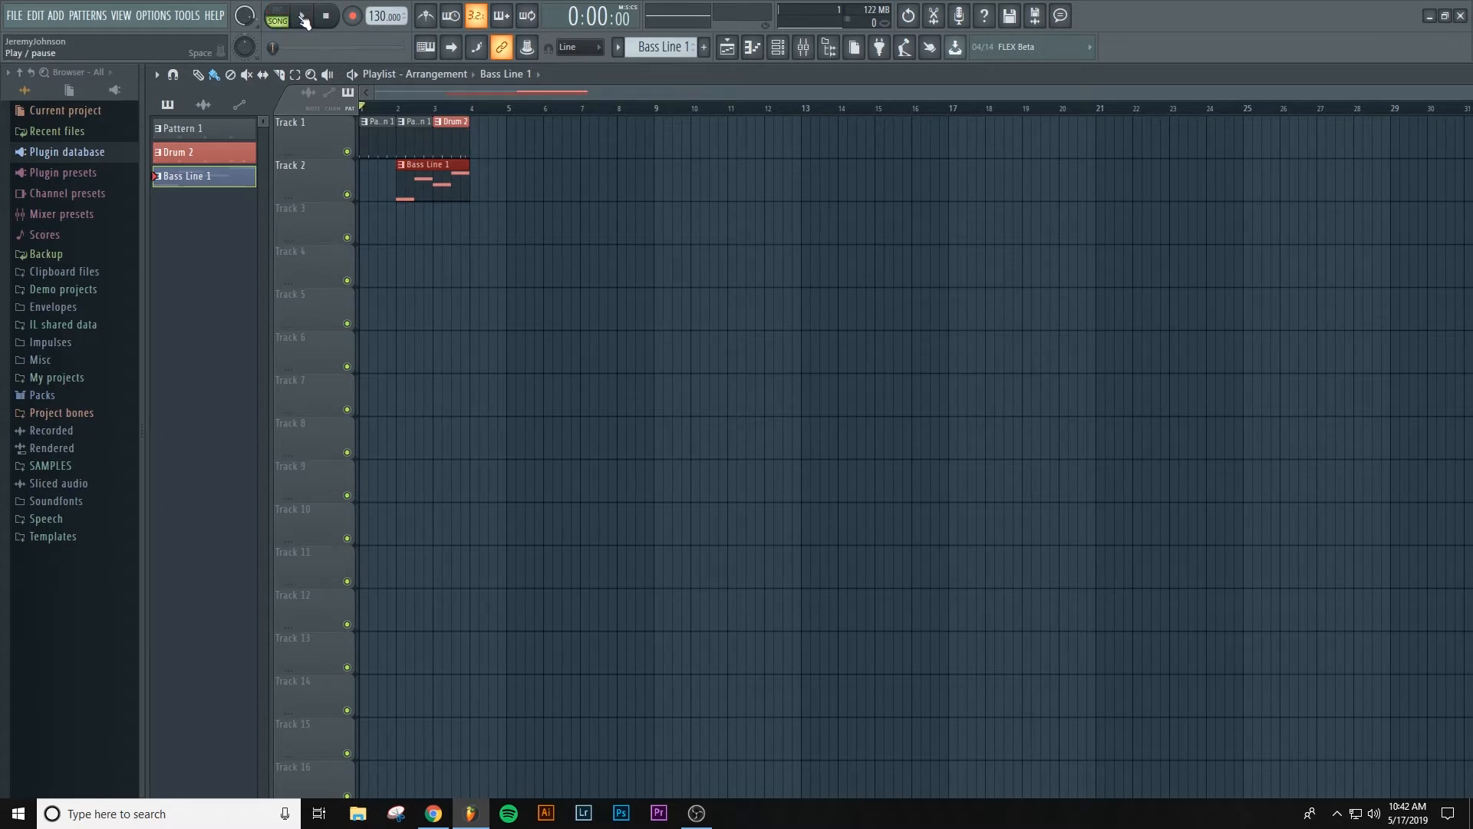
Step: Play the playlist arrangement in song mode into the bass line section and stop playback
{"action": "left_click", "coordinate": [304, 21]}
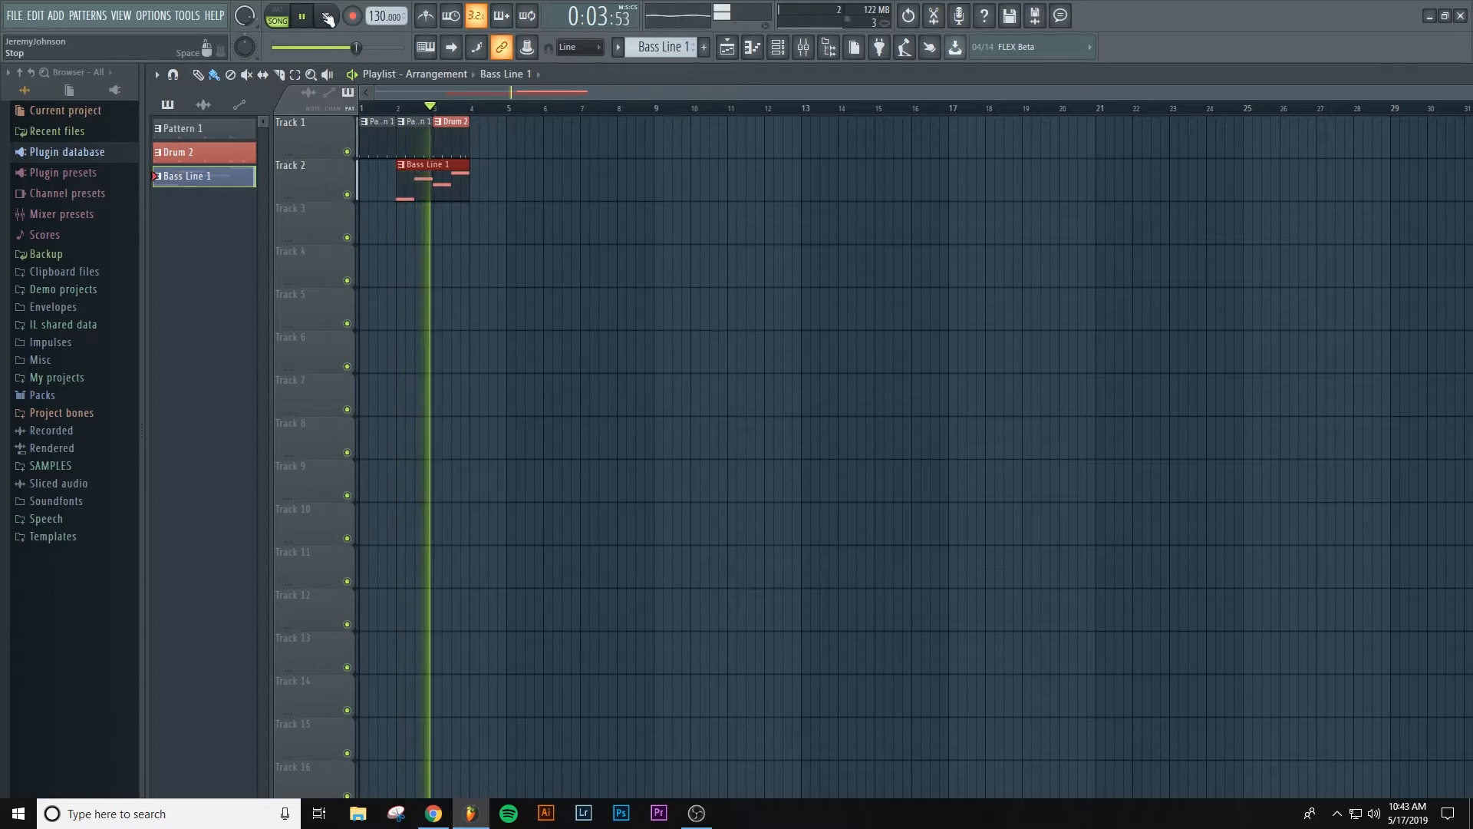
{"action": "left_click", "coordinate": [327, 16]}
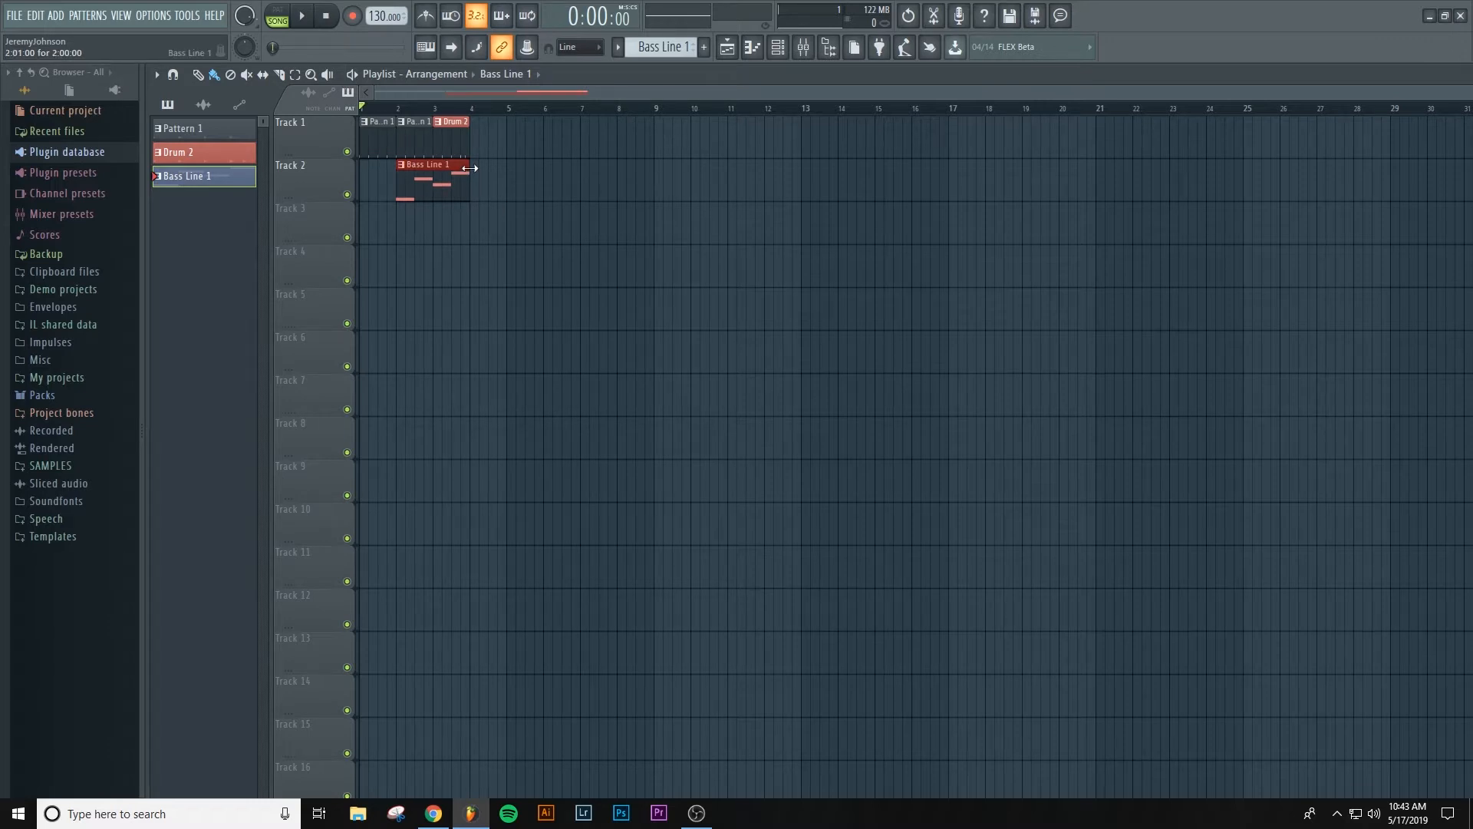
Step: Select the Piano channel in the channel rack and create a new pattern named "piano 1"
{"action": "key", "text": "F6"}
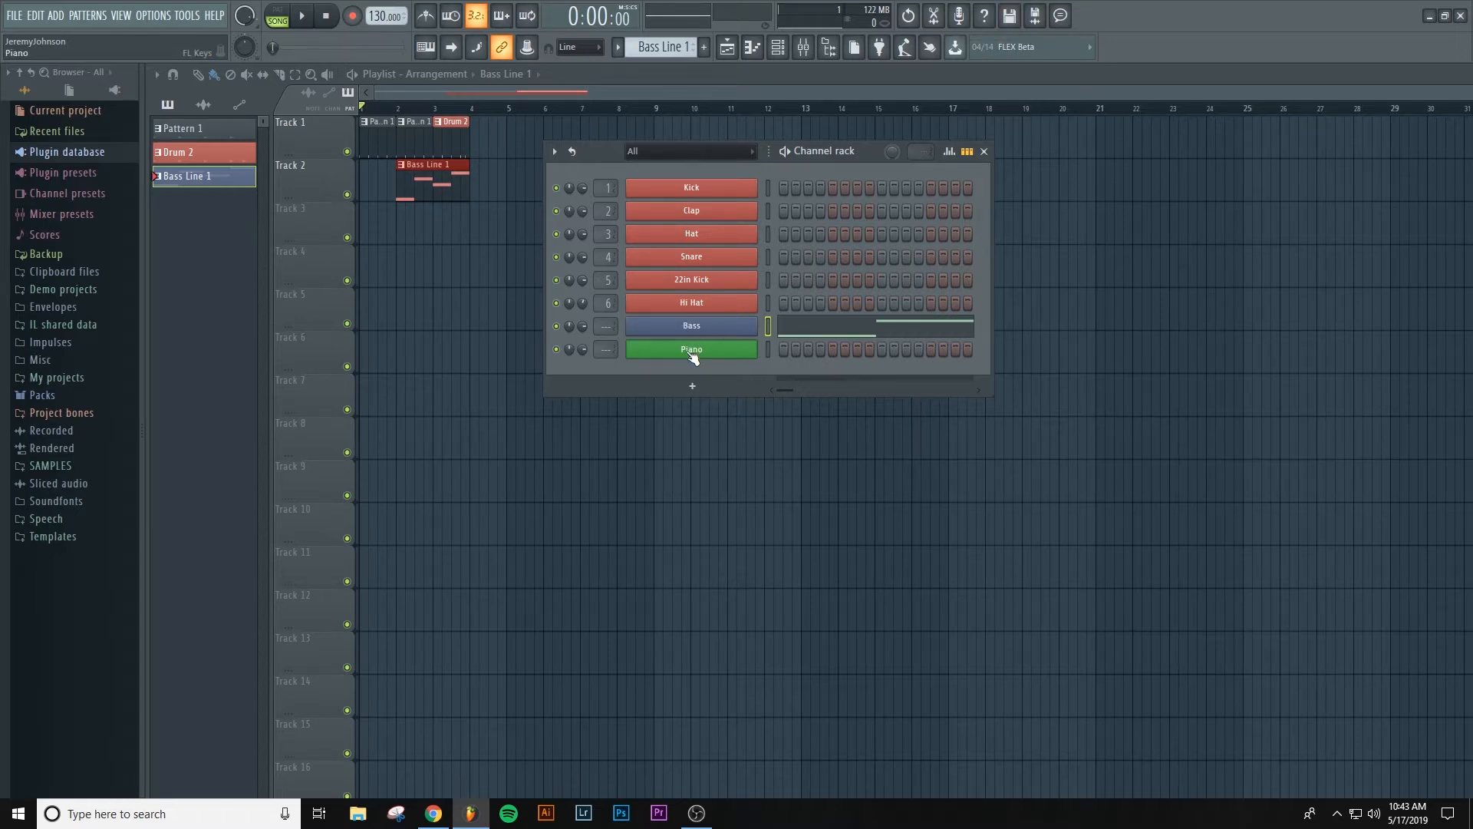
{"action": "left_click", "coordinate": [768, 350]}
{"action": "left_click", "coordinate": [703, 46]}
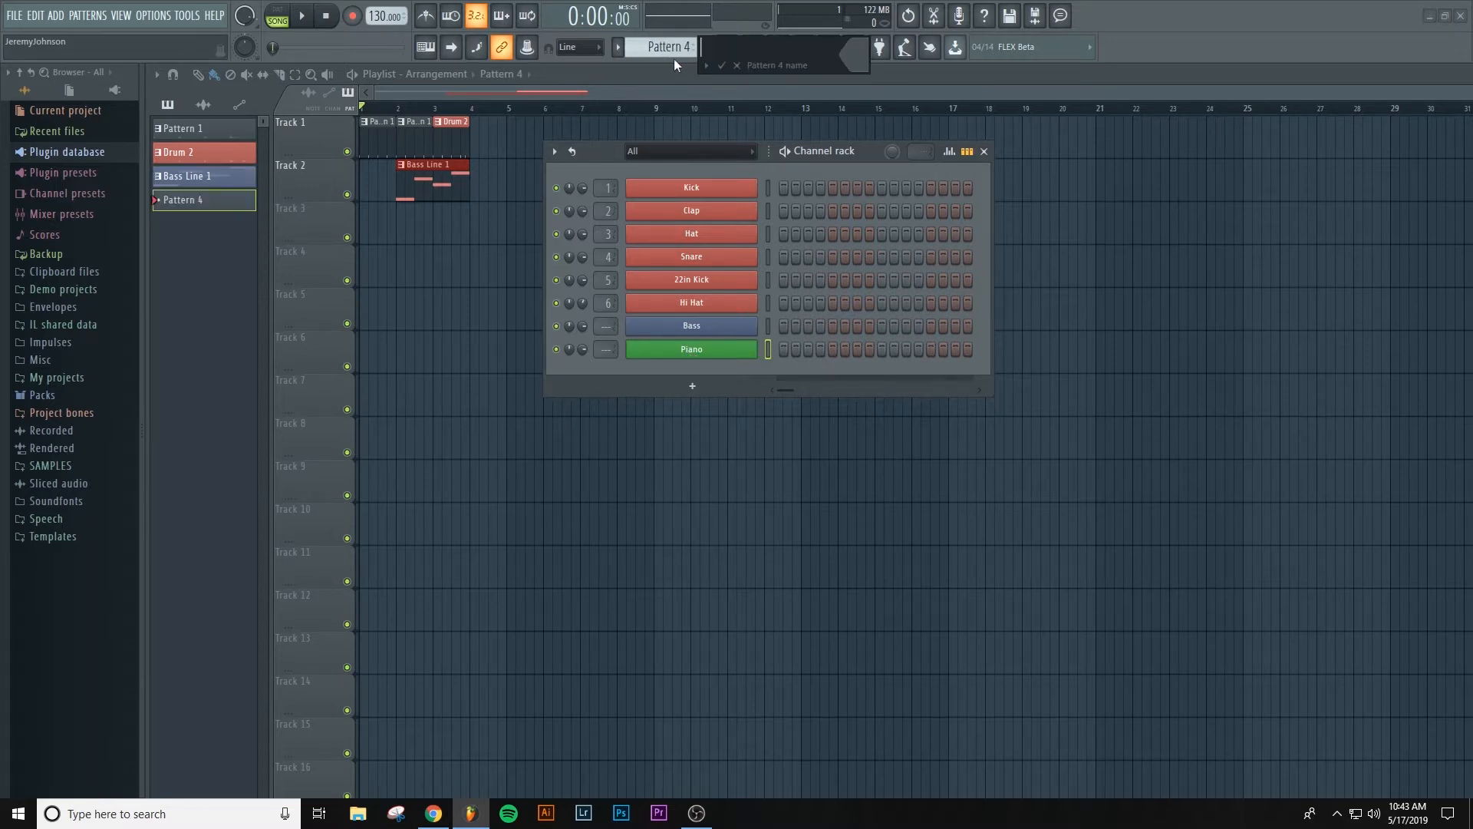
{"action": "type", "text": "piano 1"}
{"action": "key", "text": "Return"}
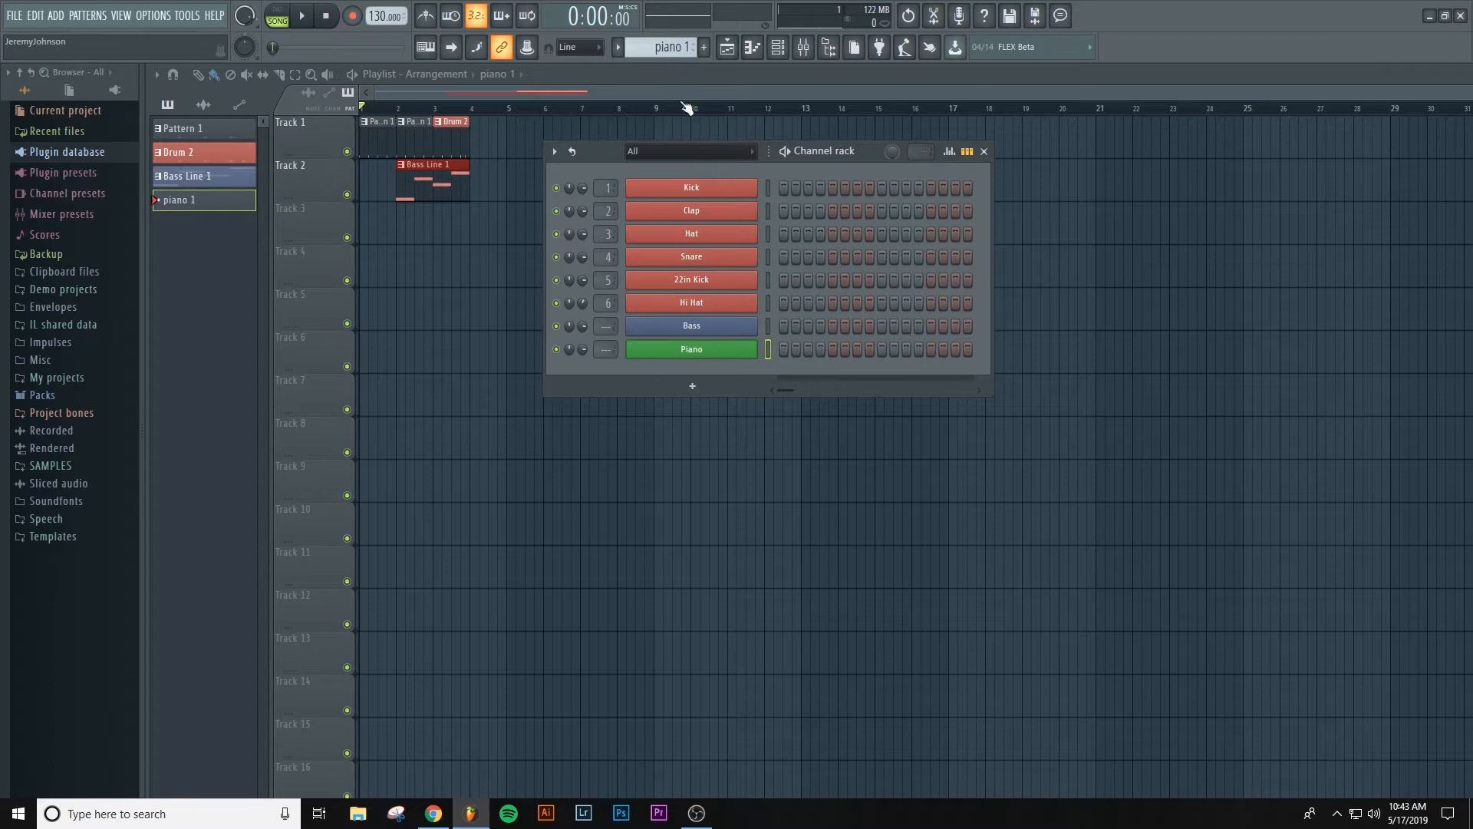
Step: Open the Piano channel's piano roll and draw four consecutive half-bar notes across bars 1 and 2: C5, G5, F5 and A5
{"action": "right_click", "coordinate": [707, 349]}
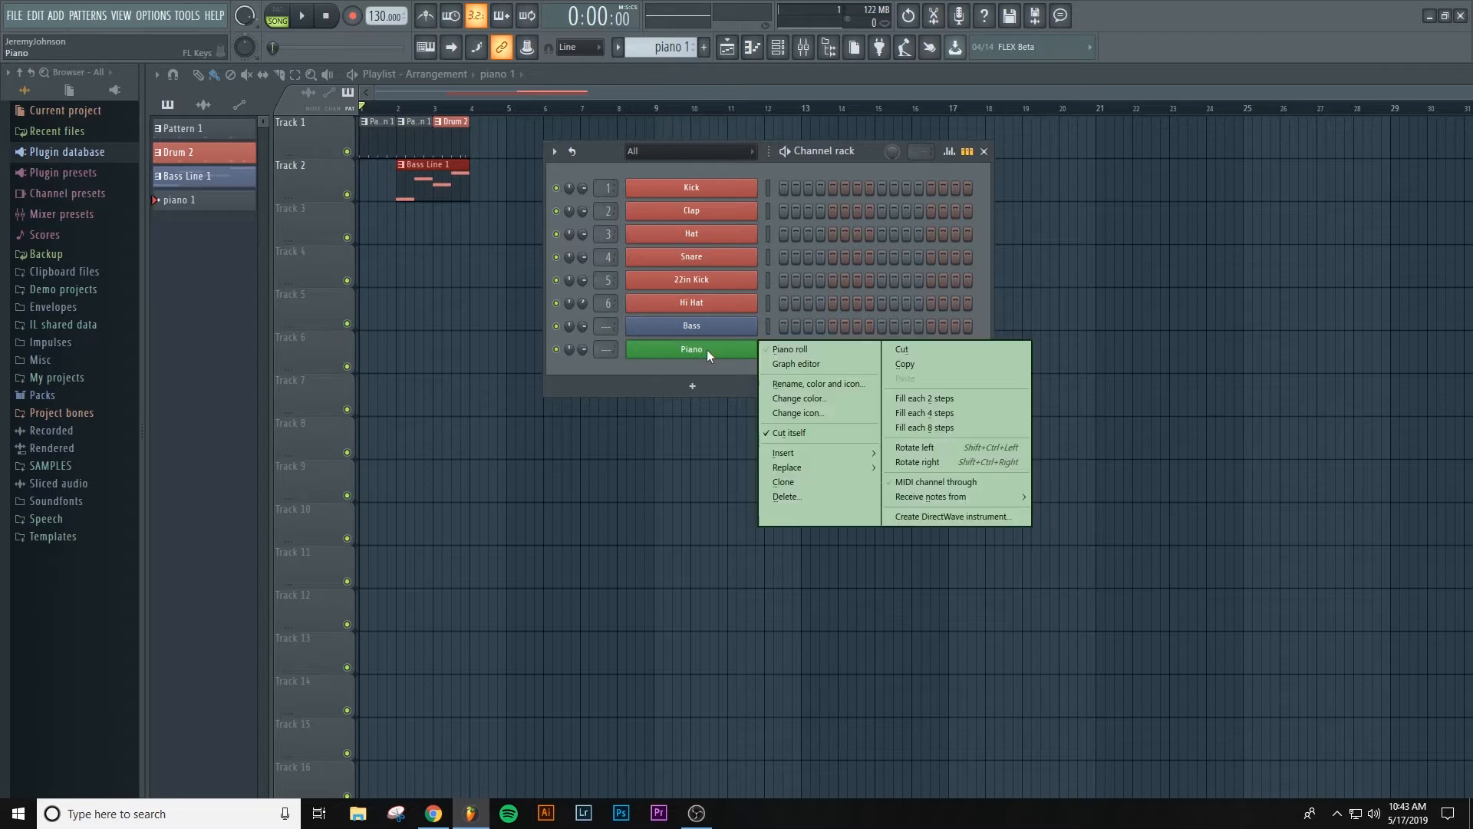
{"action": "left_click", "coordinate": [803, 350]}
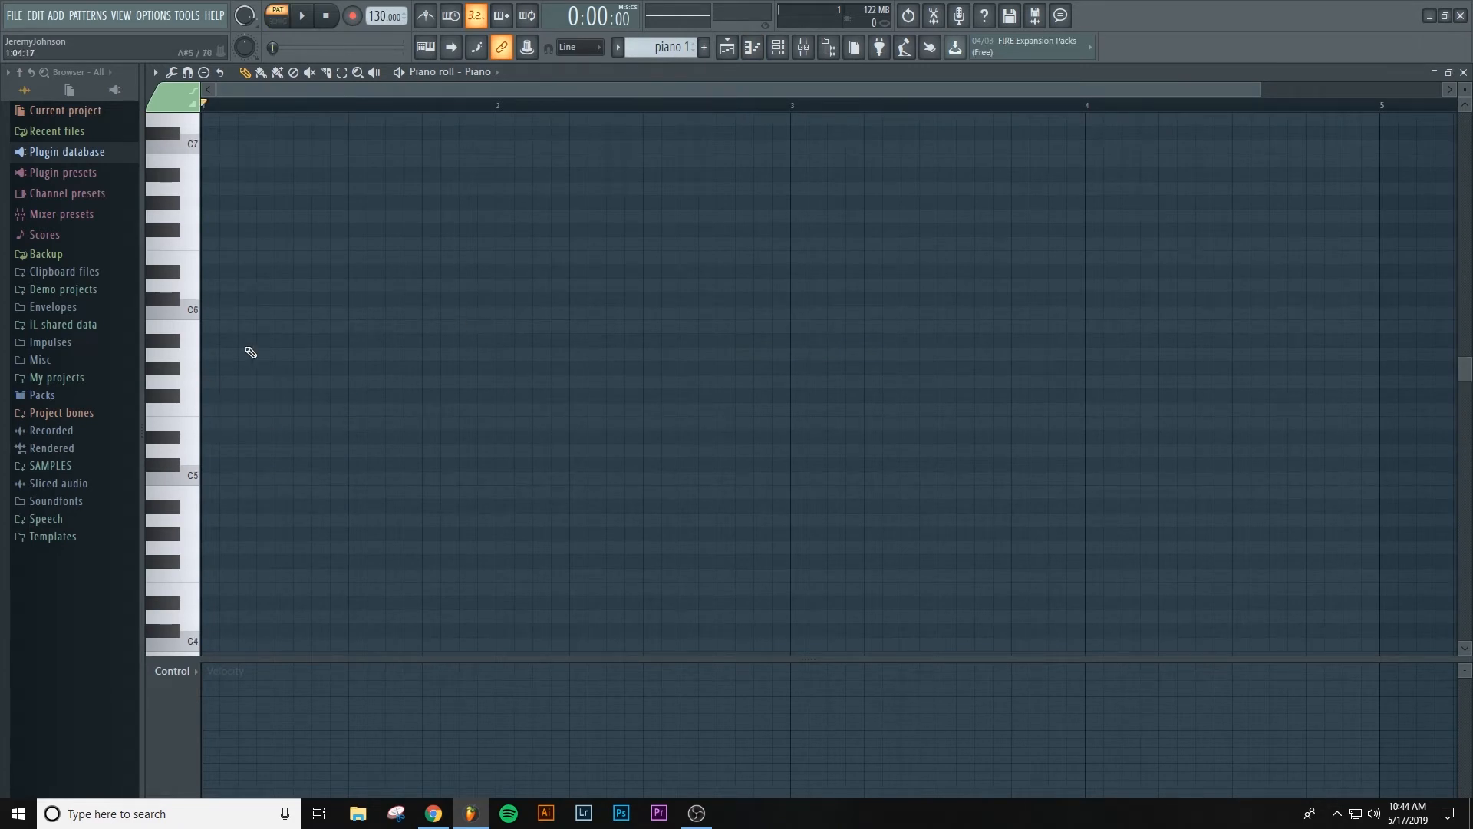
{"action": "left_click", "coordinate": [209, 479]}
{"action": "left_click_drag", "start_coordinate": [215, 479], "coordinate": [342, 480]}
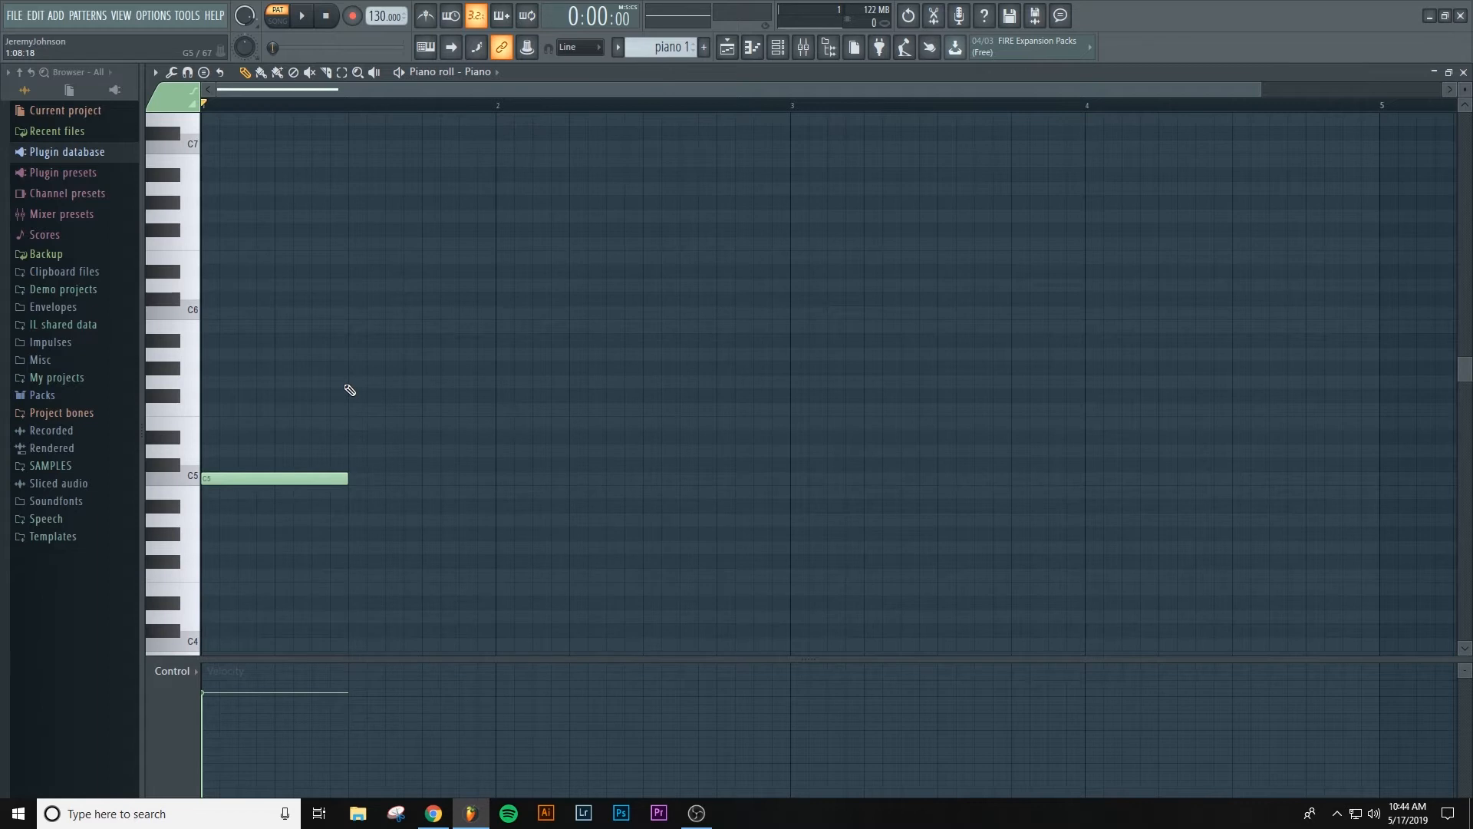
{"action": "left_click", "coordinate": [350, 382]}
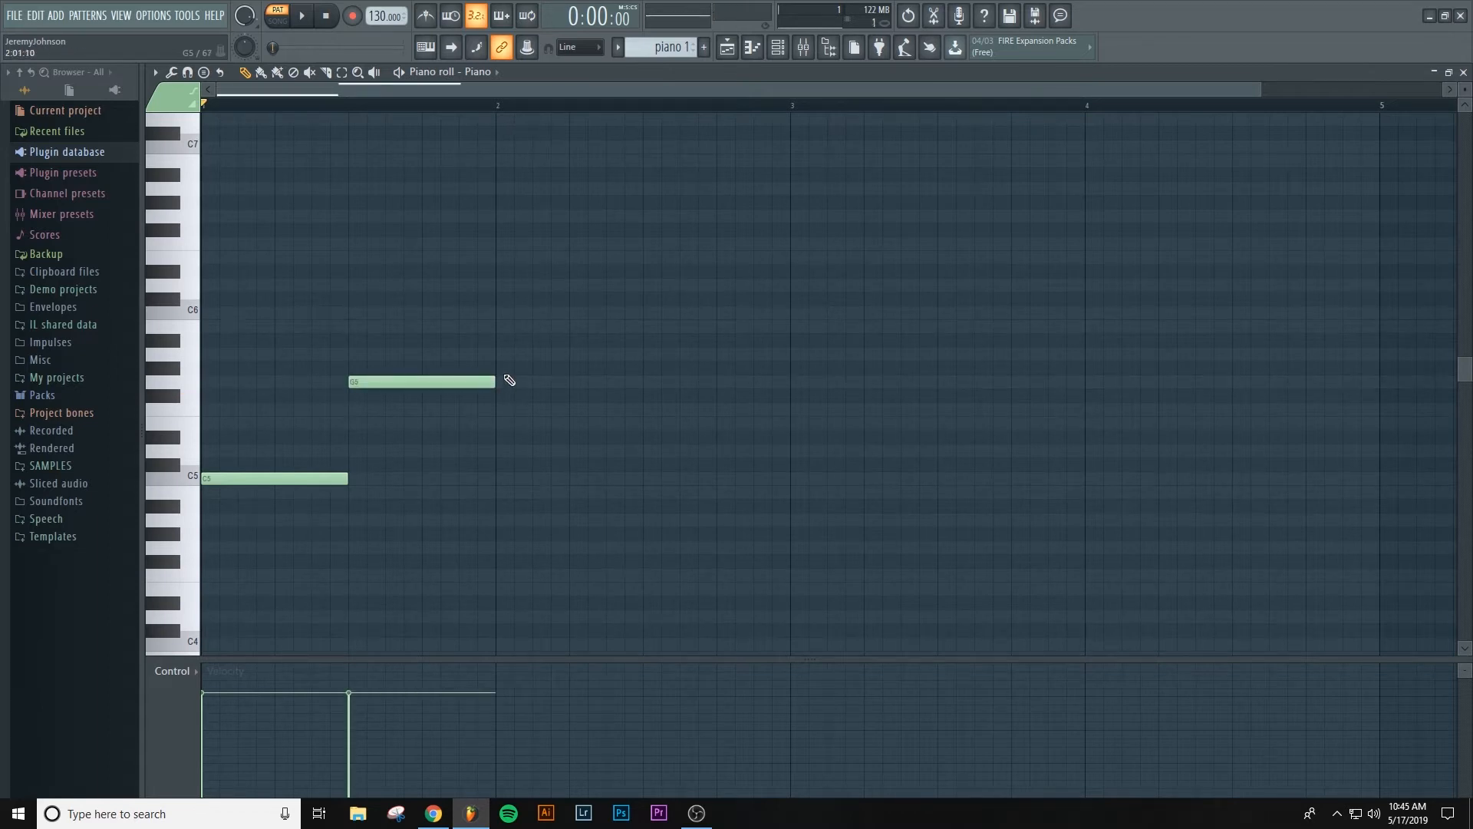
{"action": "left_click", "coordinate": [501, 410]}
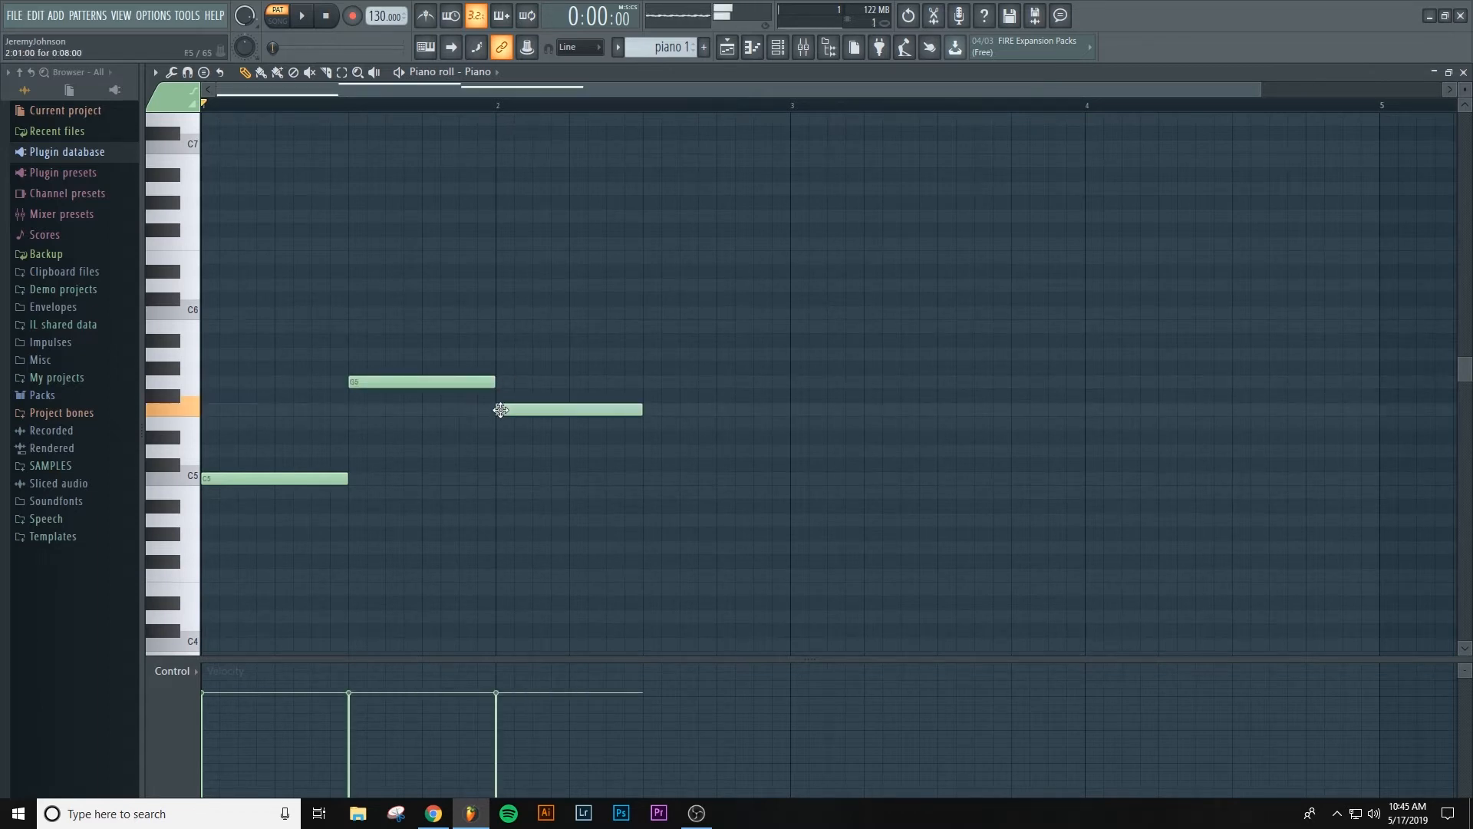
{"action": "left_click", "coordinate": [648, 341]}
{"action": "left_click_drag", "start_coordinate": [692, 342], "coordinate": [680, 356]}
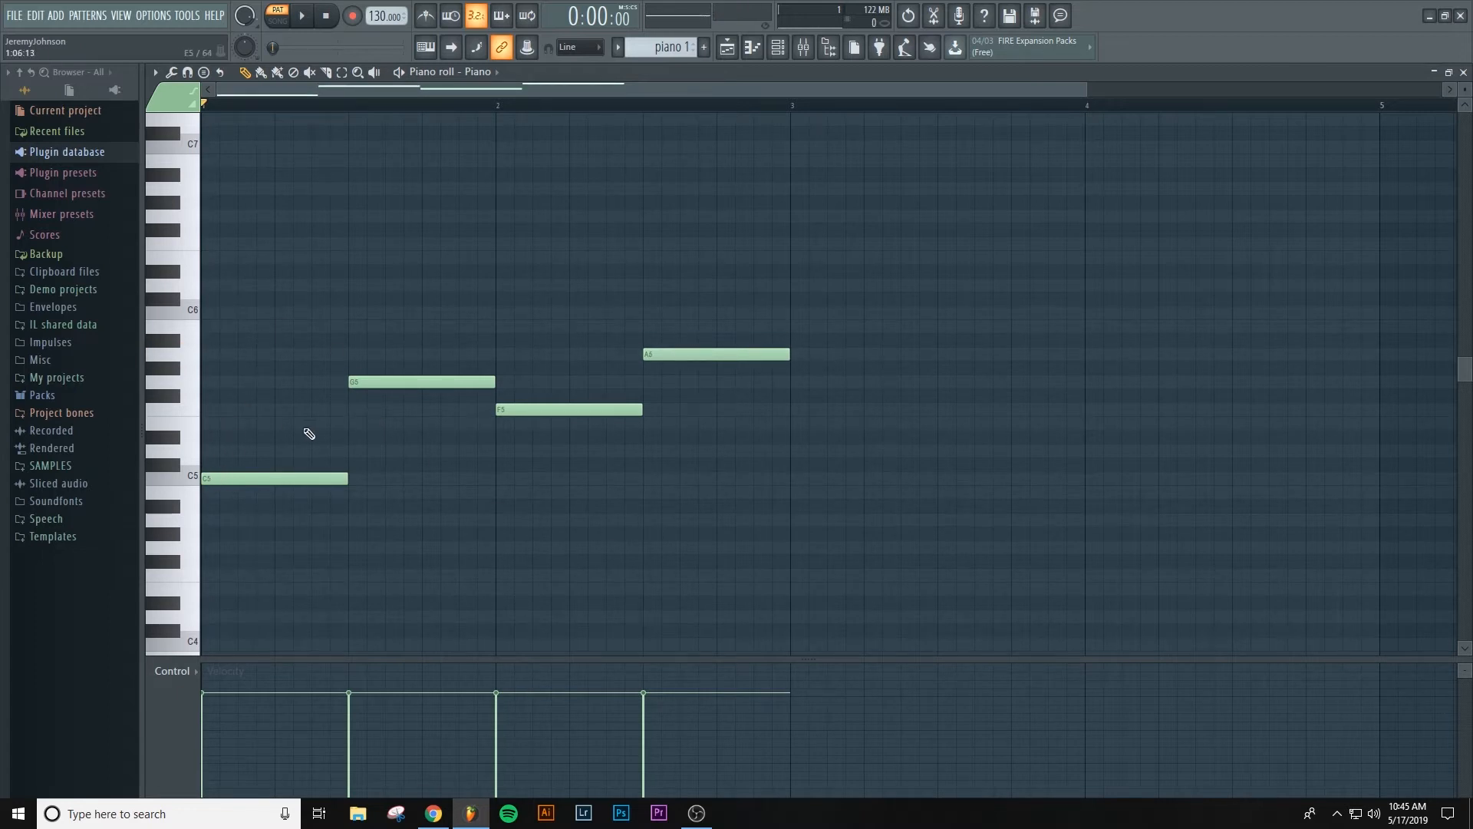
Step: Build half-bar chords by adding E5 and G5 above C5, B5 and D6 above G5, A5 and C6 above F5, C6 and E6 above A5
{"action": "left_click", "coordinate": [208, 424]}
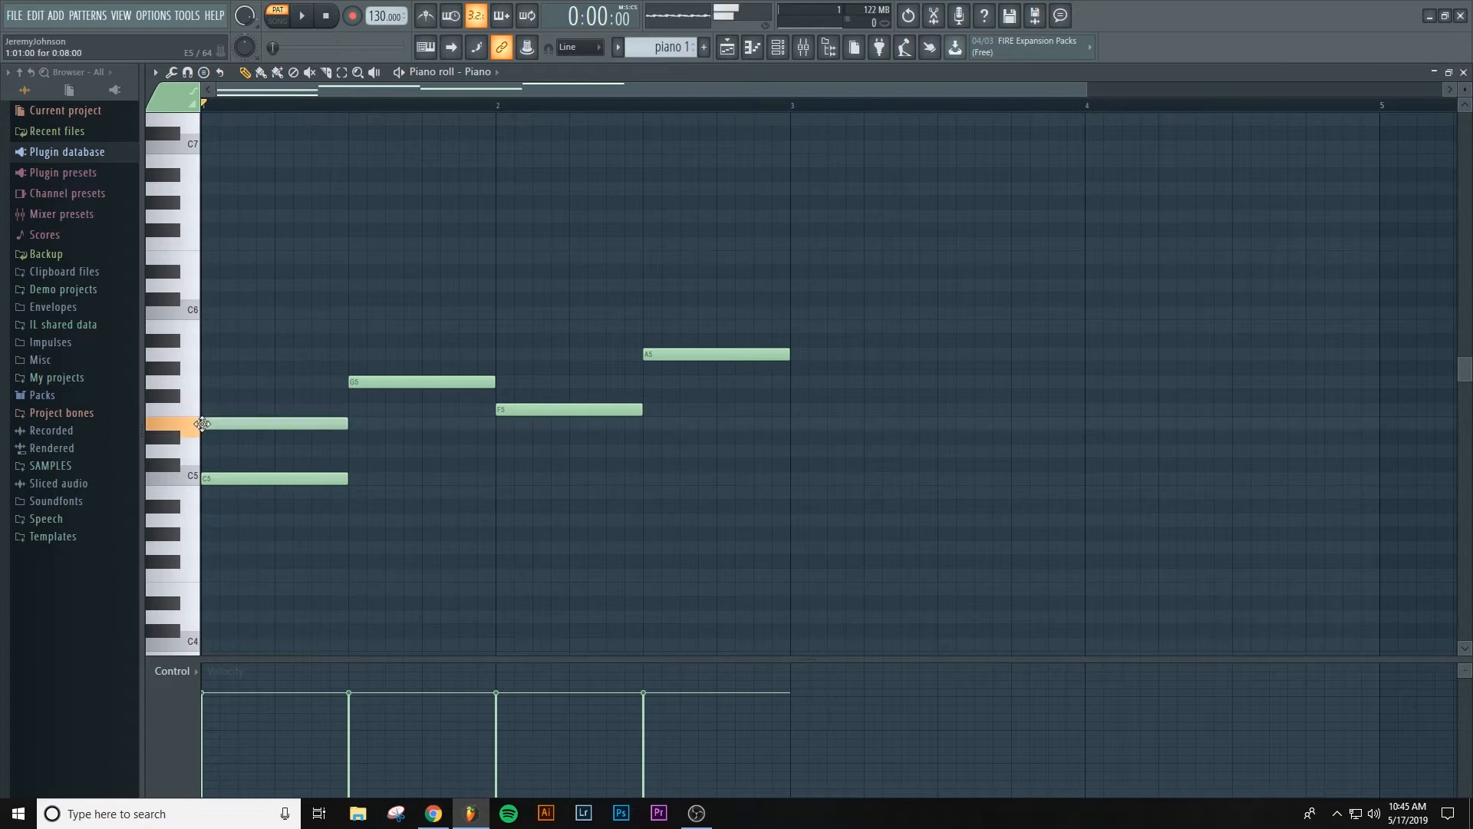
{"action": "left_click", "coordinate": [205, 382]}
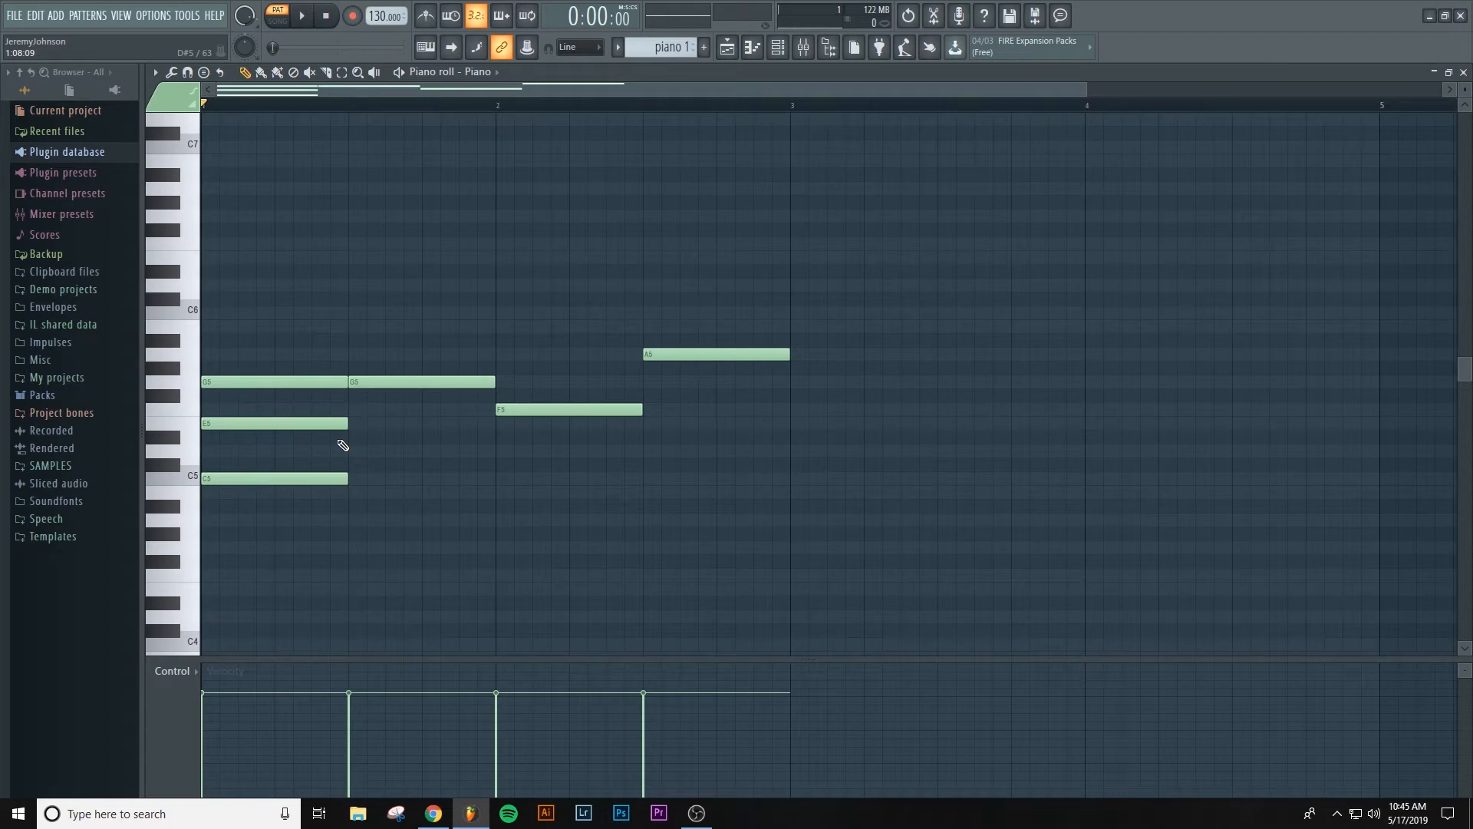
{"action": "left_click", "coordinate": [352, 326]}
{"action": "left_click", "coordinate": [352, 285]}
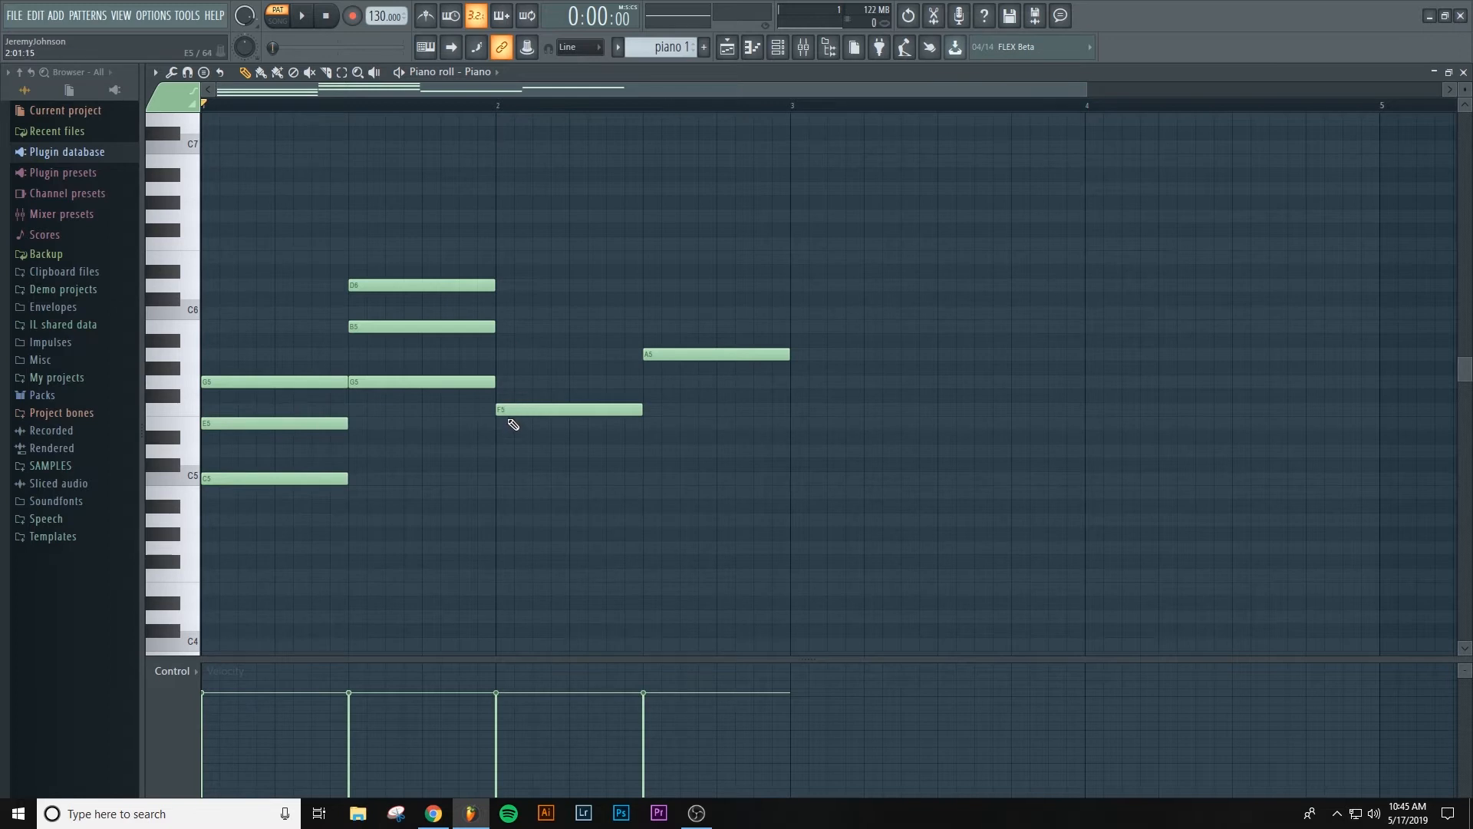
{"action": "left_click", "coordinate": [499, 354]}
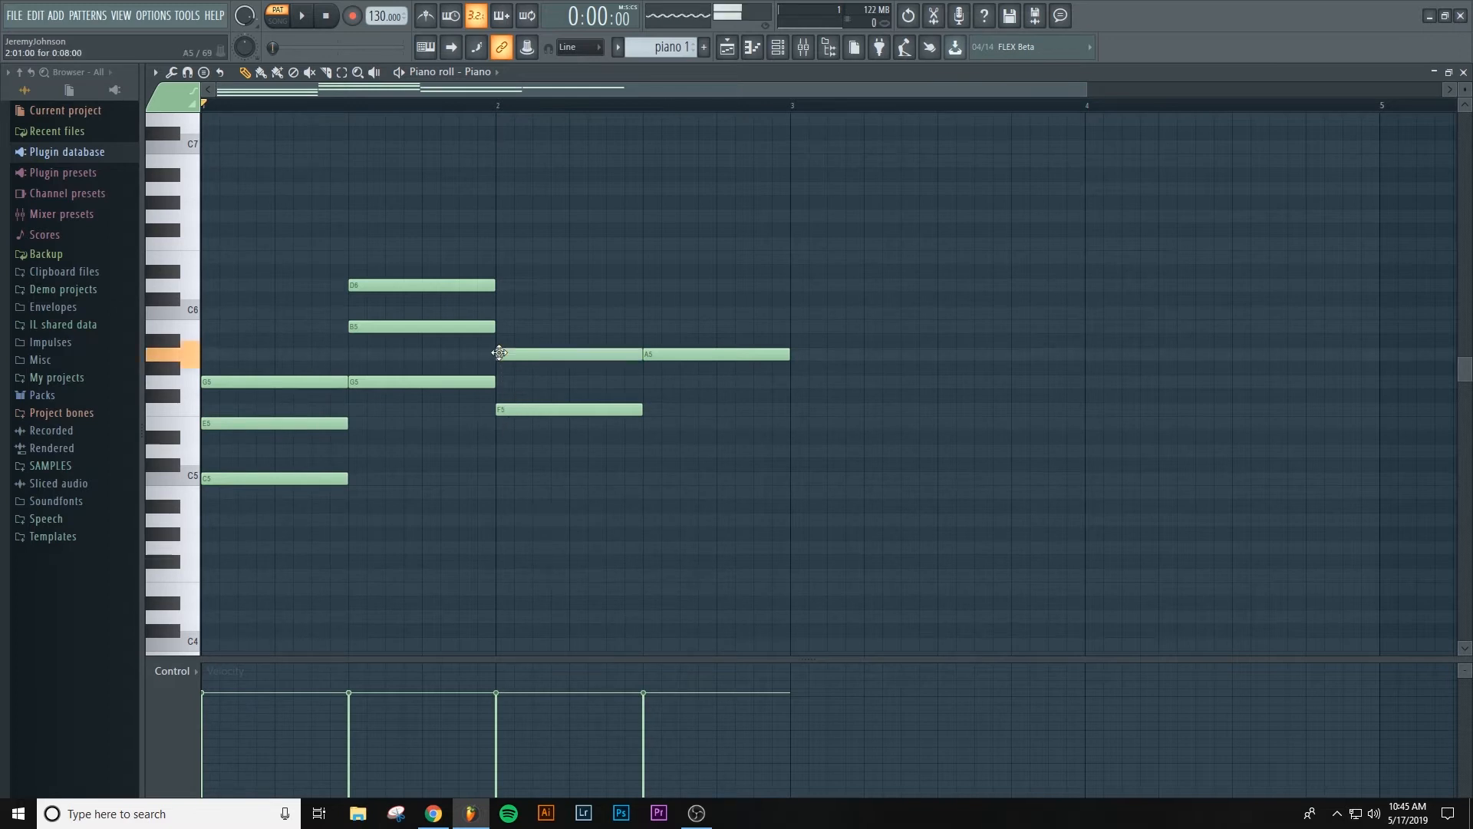
{"action": "left_click", "coordinate": [499, 312]}
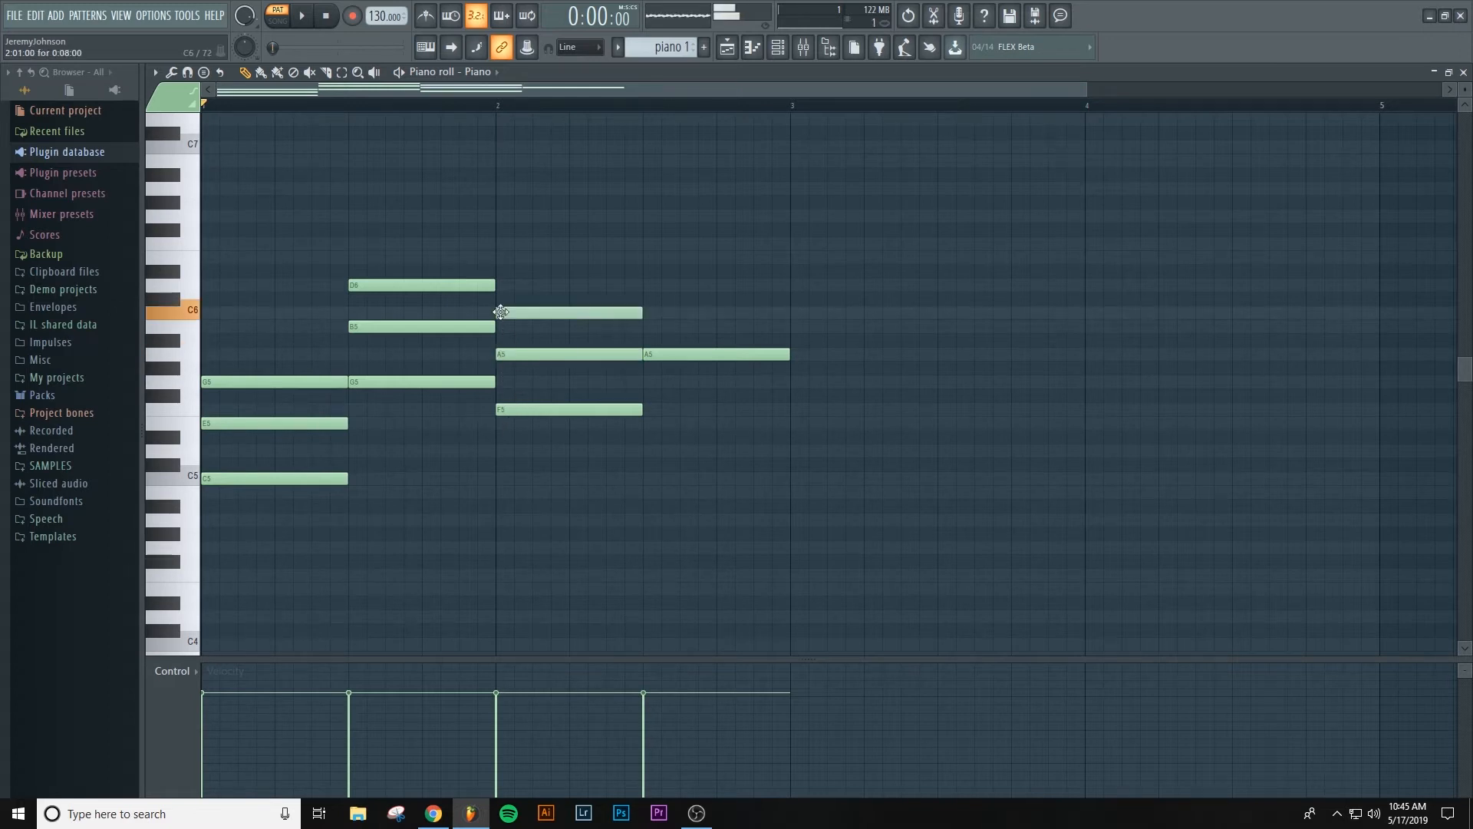
{"action": "left_click", "coordinate": [652, 314]}
{"action": "left_click", "coordinate": [651, 259]}
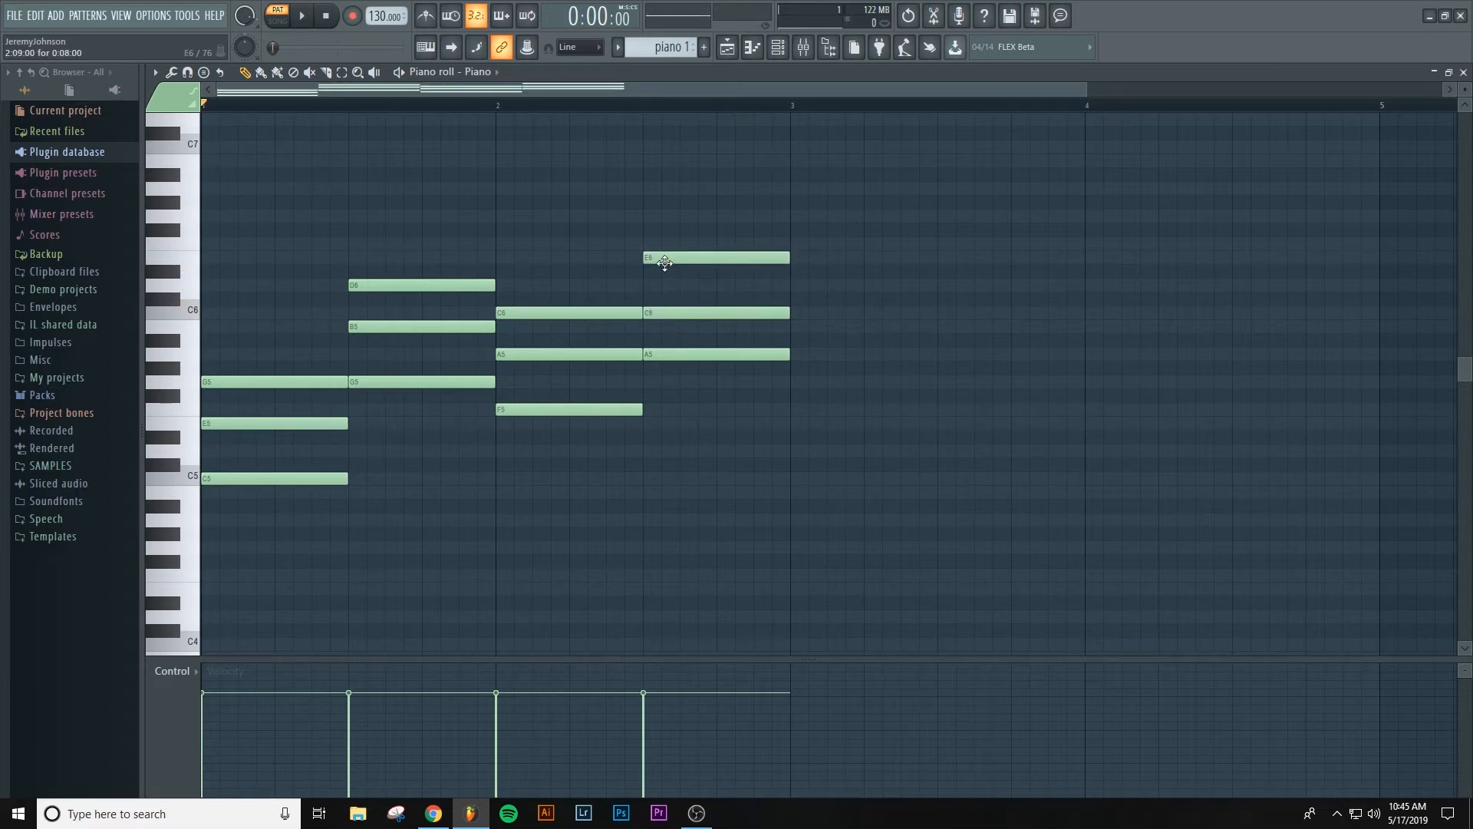
Step: Play the four piano chords, stop playback and close the piano roll
{"action": "left_click", "coordinate": [304, 22]}
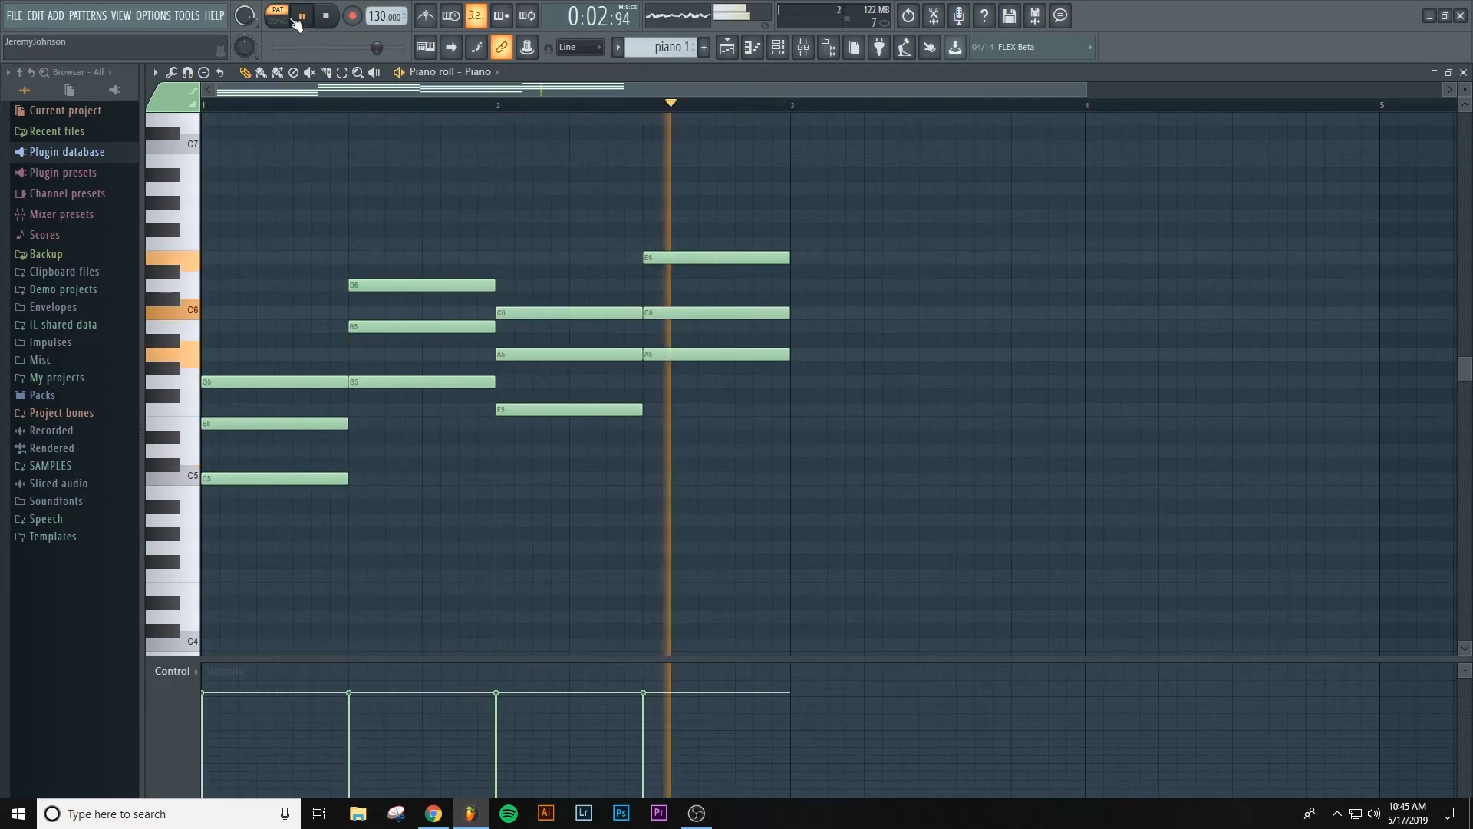
{"action": "left_click", "coordinate": [329, 21]}
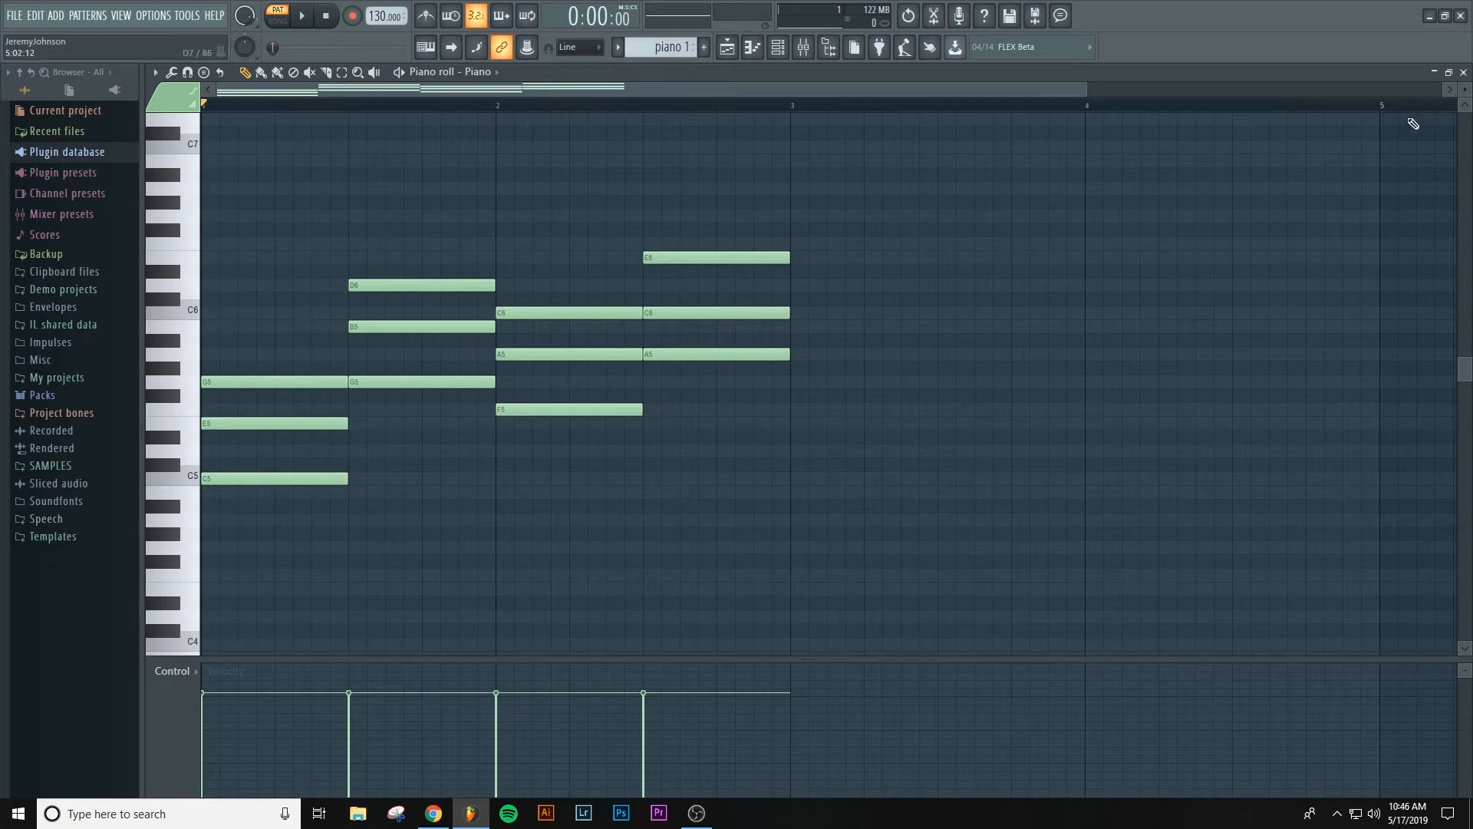
{"action": "left_click", "coordinate": [1464, 73]}
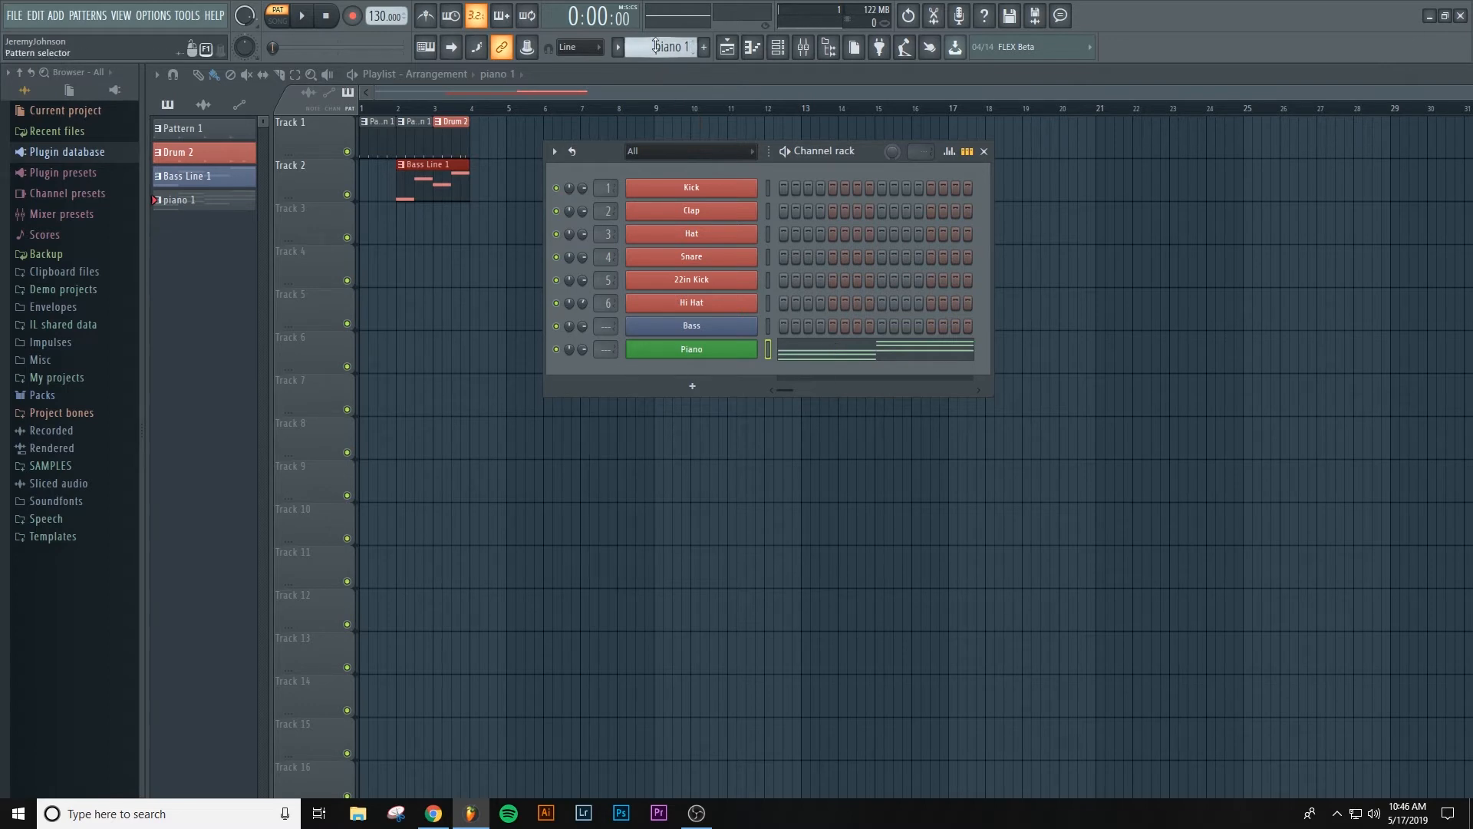
Step: Colour the piano 1 pattern green to match the Piano channel
{"action": "key", "text": "F2"}
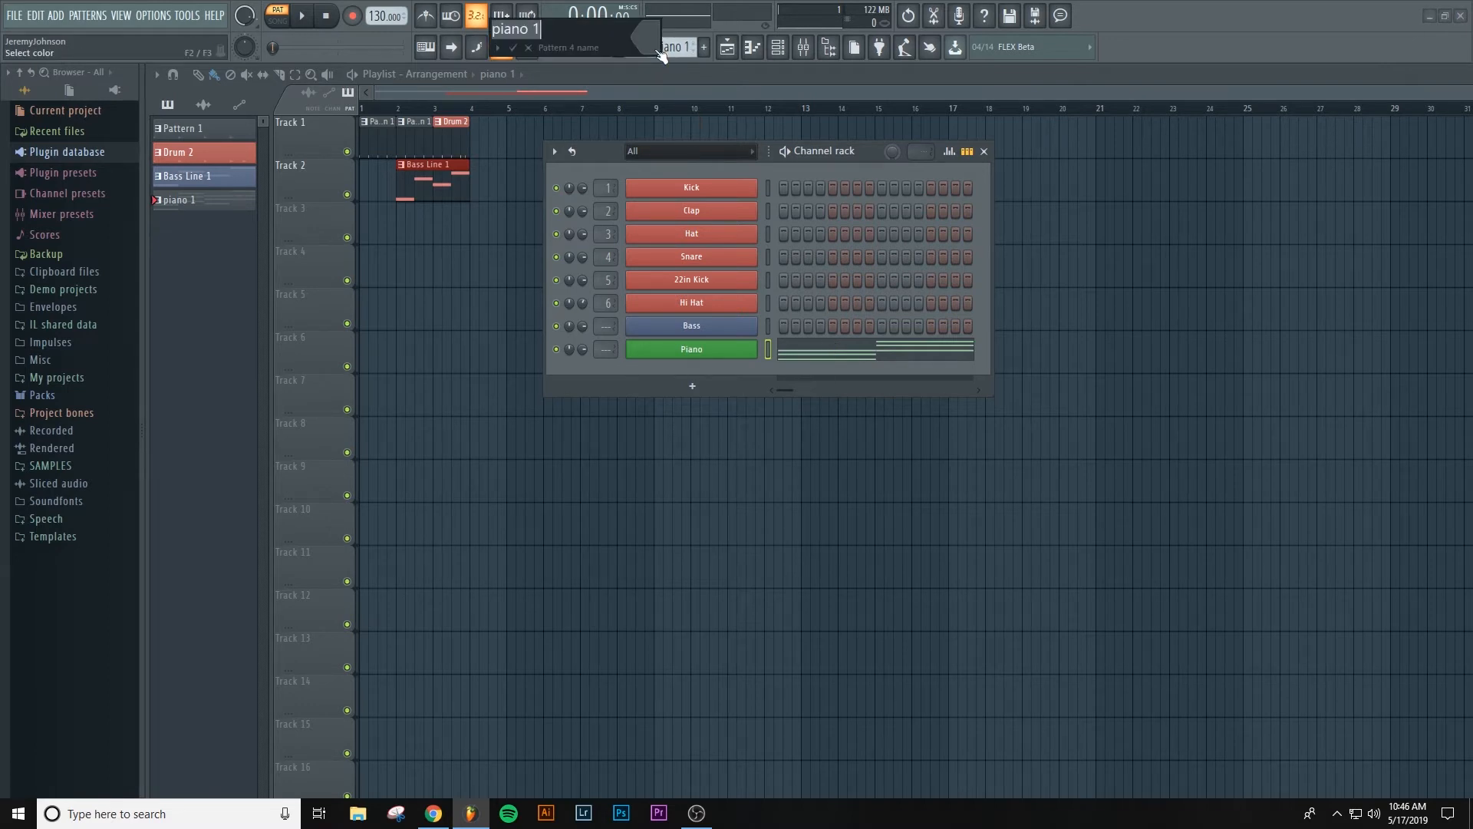
{"action": "left_click", "coordinate": [657, 50]}
{"action": "left_click", "coordinate": [665, 139]}
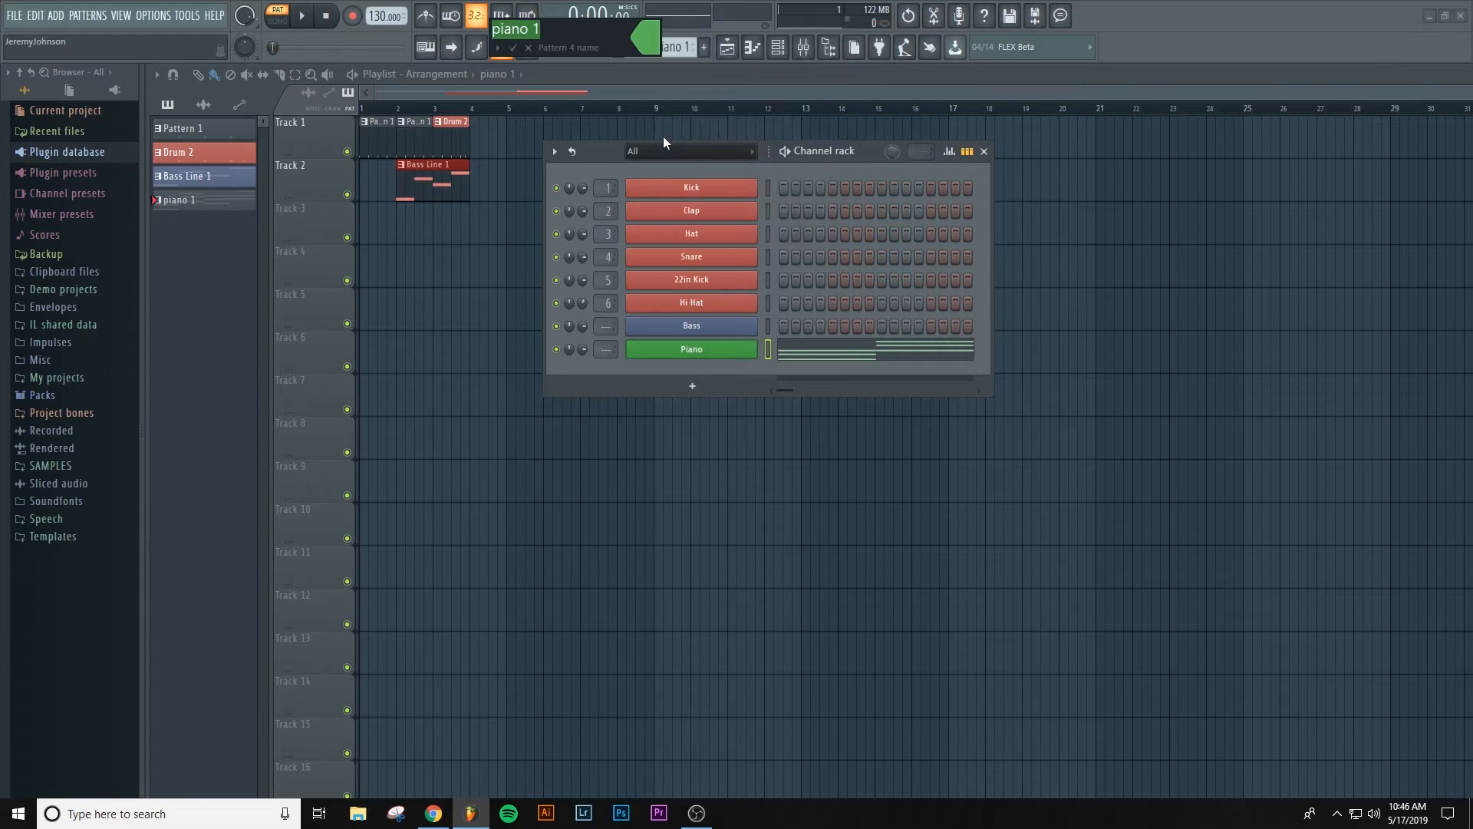
{"action": "key", "text": "Return"}
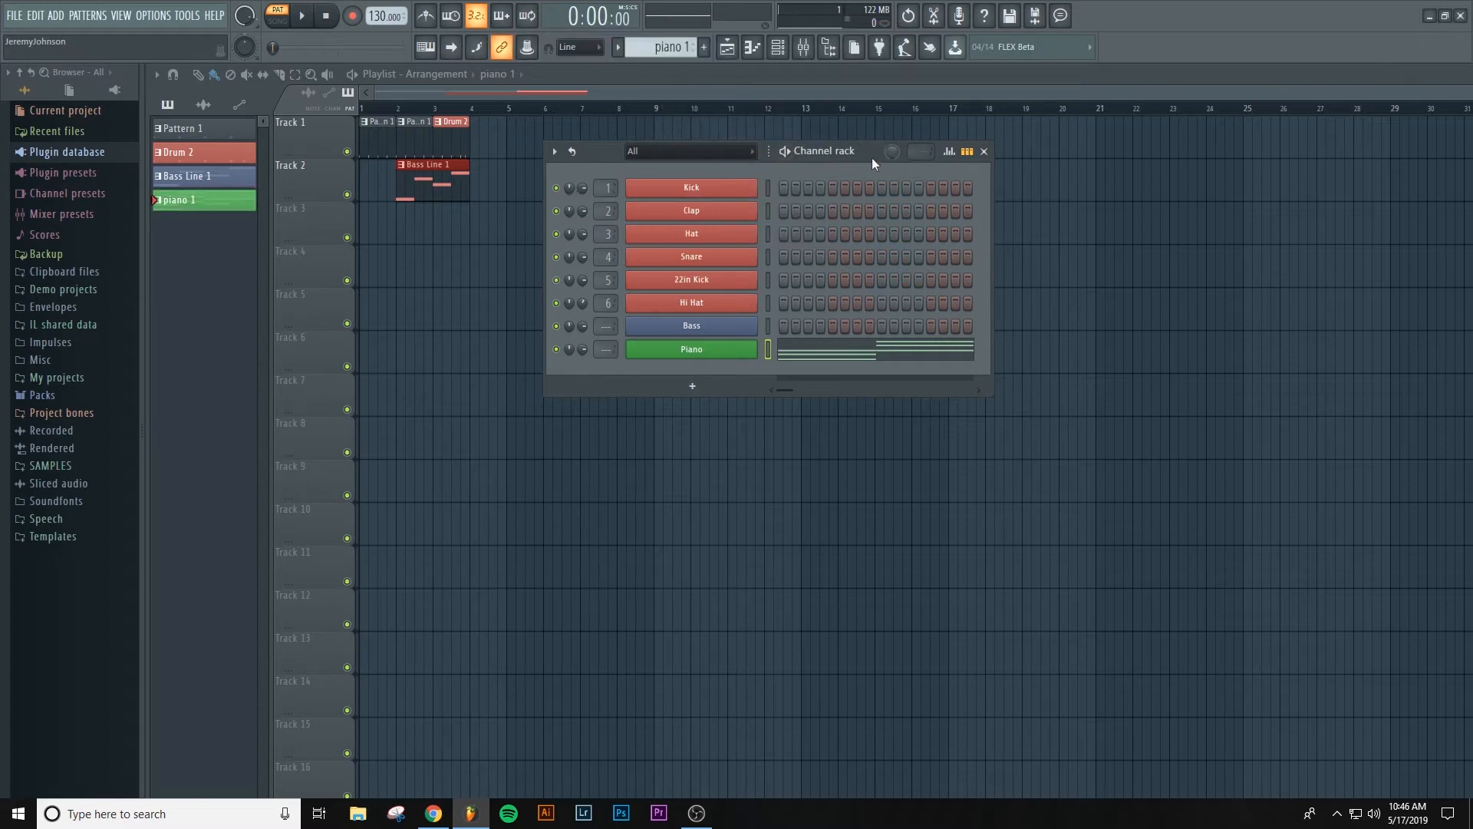
Step: Place a piano 1 clip on Track 3 and a Pattern 1 clip on Track 1, both starting at bar 4
{"action": "key", "text": "F6"}
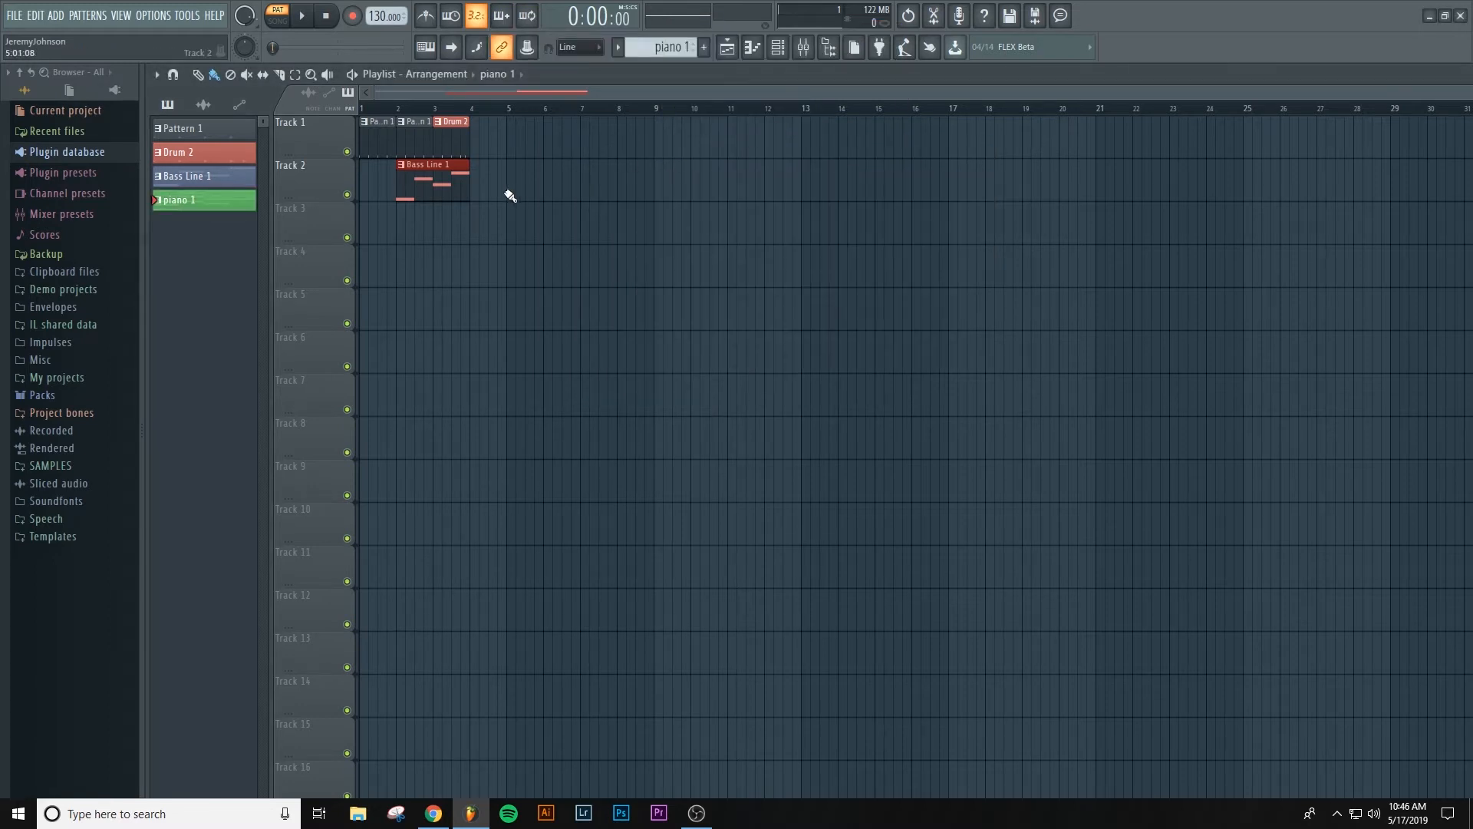
{"action": "left_click", "coordinate": [474, 224]}
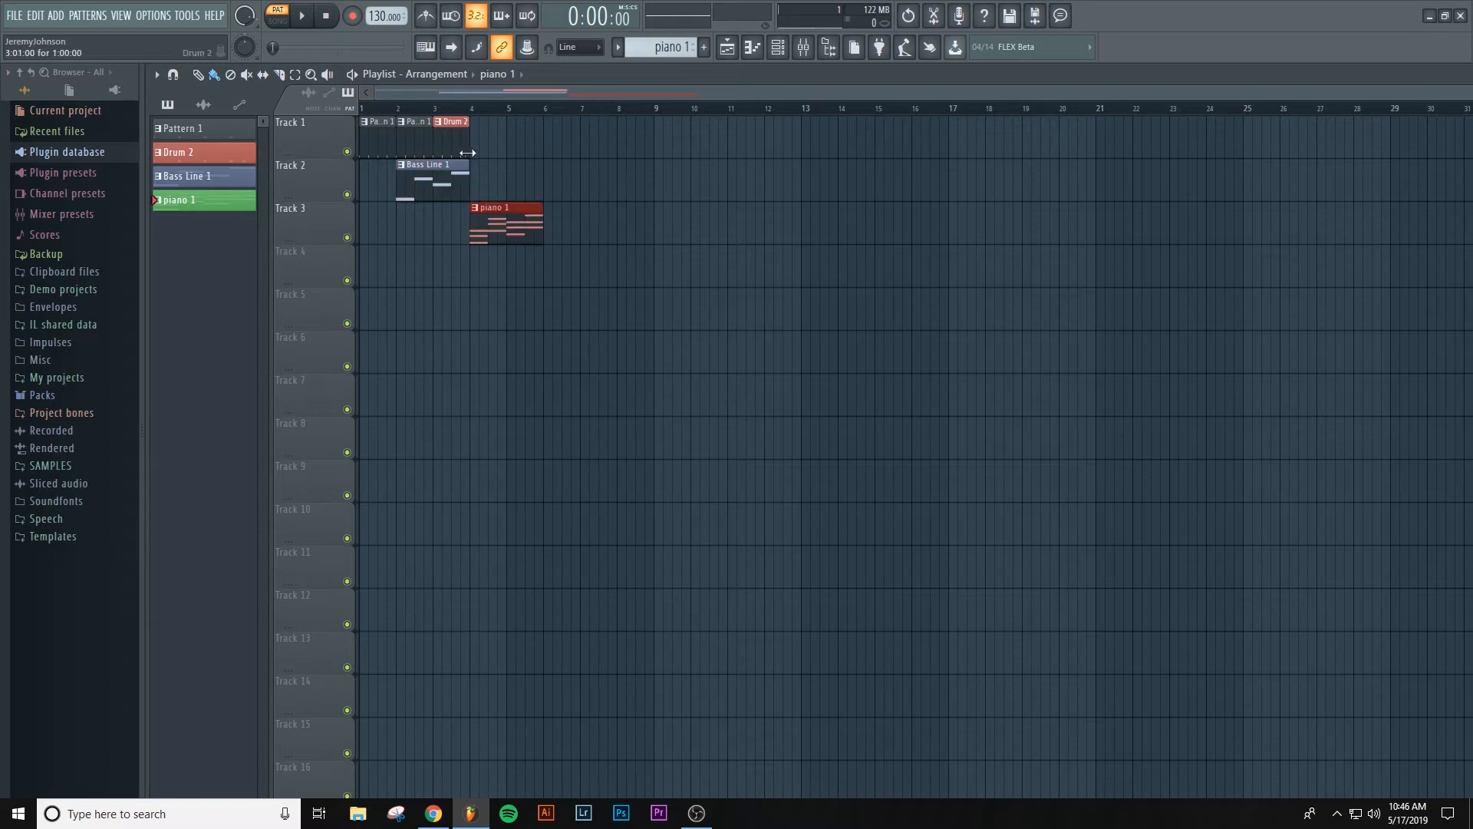
{"action": "left_click", "coordinate": [213, 132]}
{"action": "left_click", "coordinate": [481, 140]}
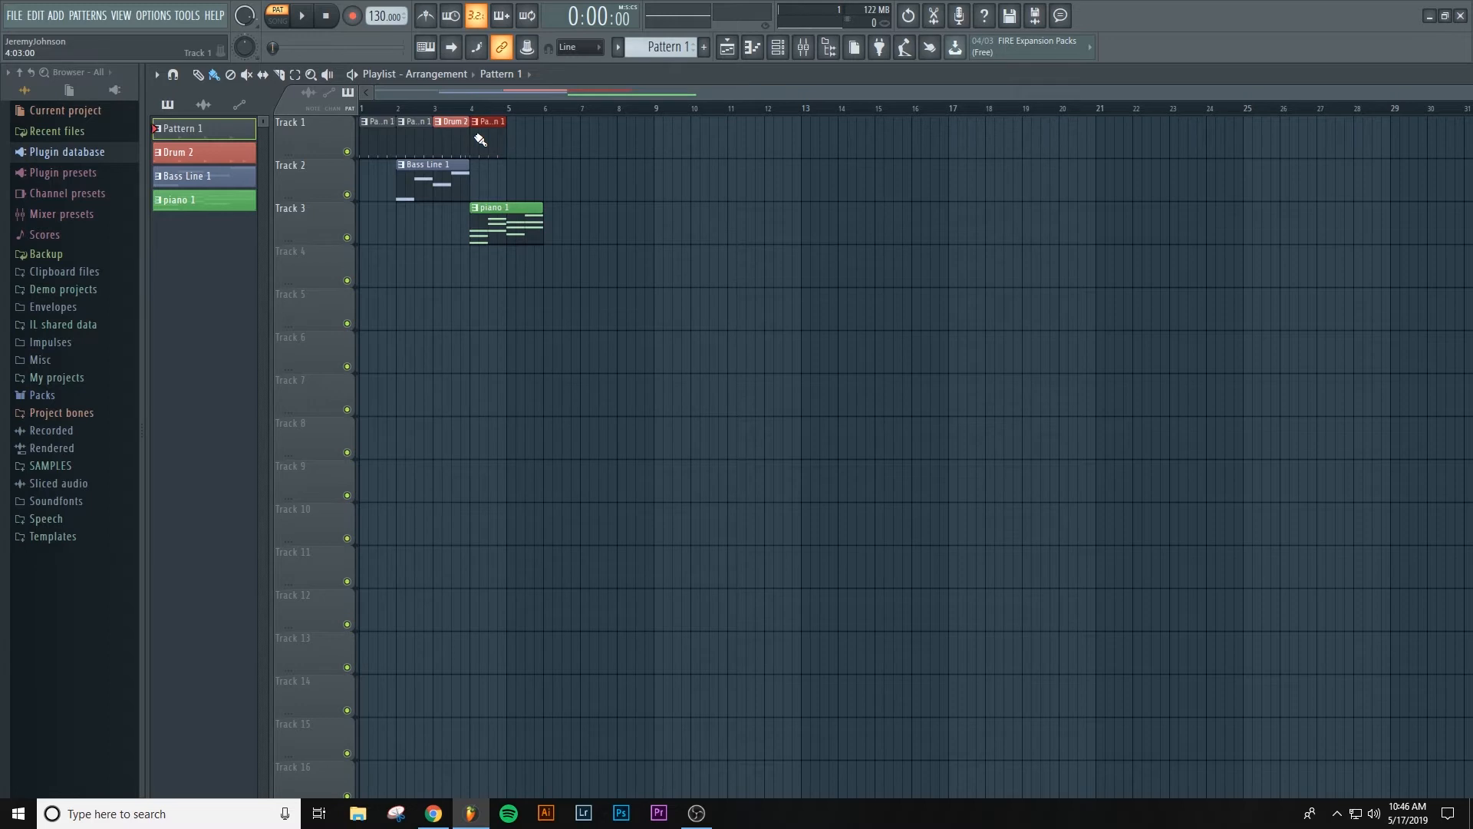
Step: Place a Drum 2 clip on Track 1 at bar 5 and a Bass Line 1 clip on Track 2 at bar 4
{"action": "left_click", "coordinate": [195, 156]}
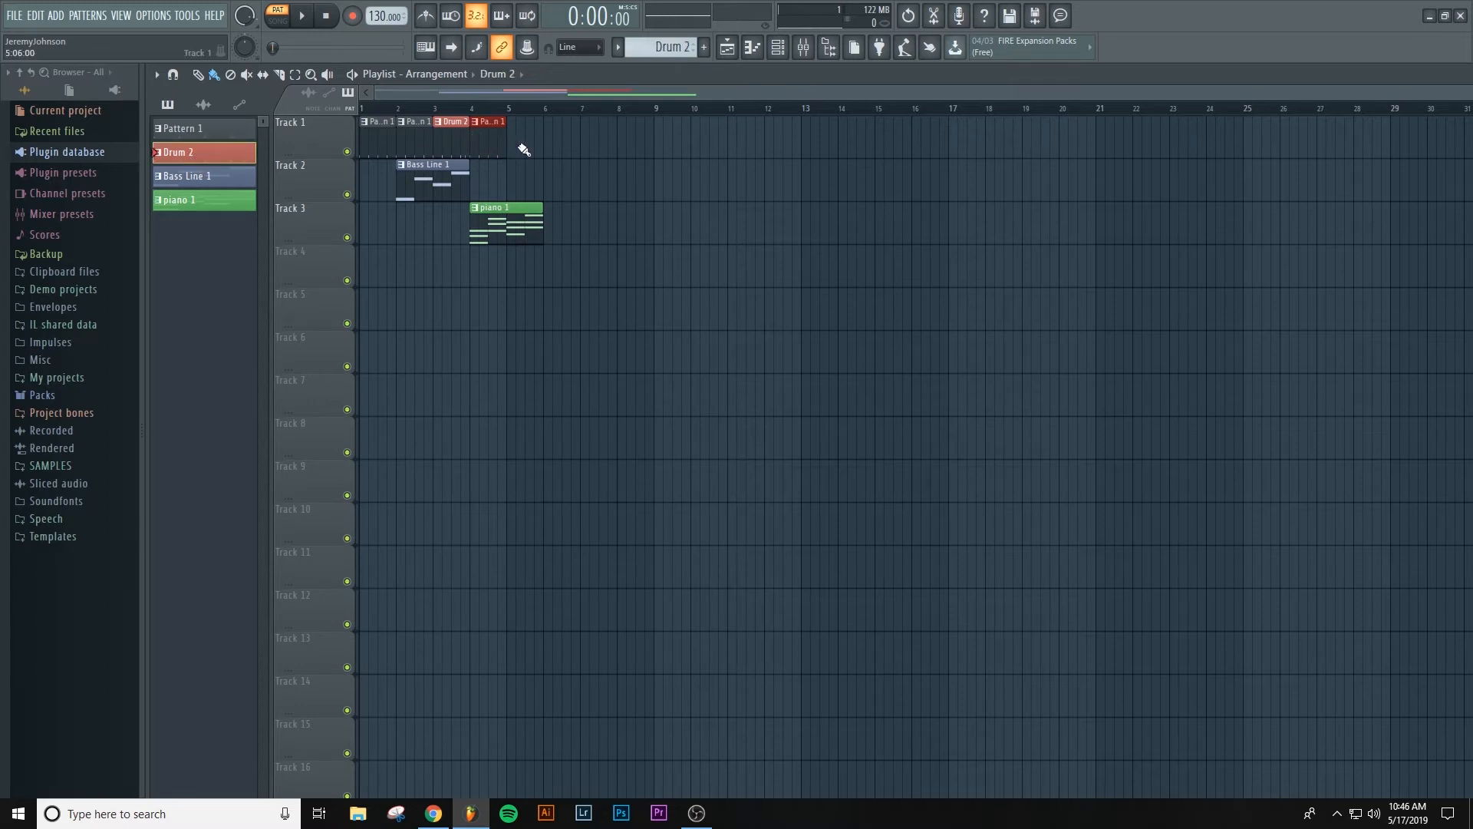
{"action": "left_click", "coordinate": [514, 140]}
{"action": "left_click", "coordinate": [191, 177]}
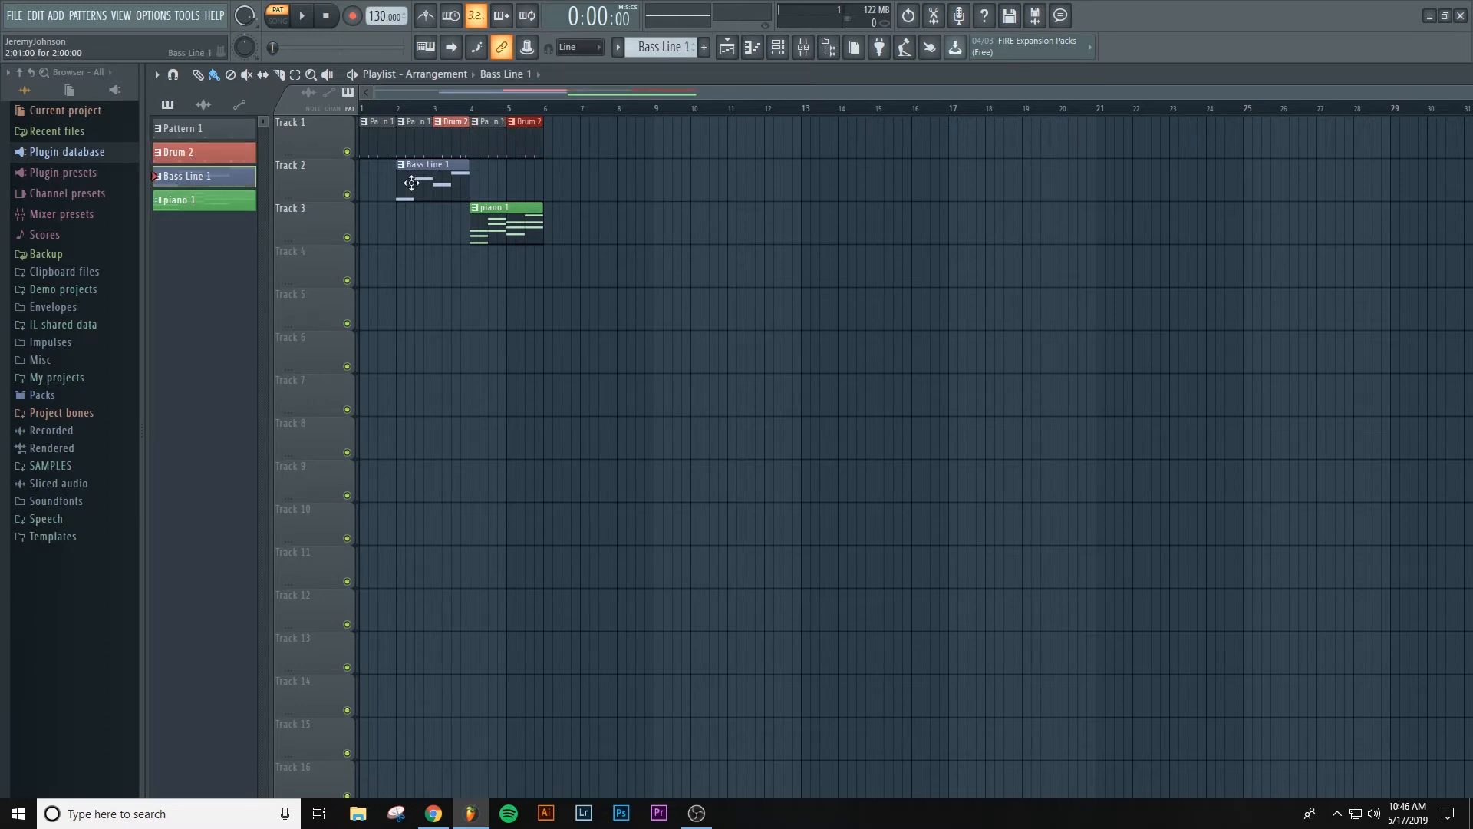
{"action": "left_click", "coordinate": [470, 177]}
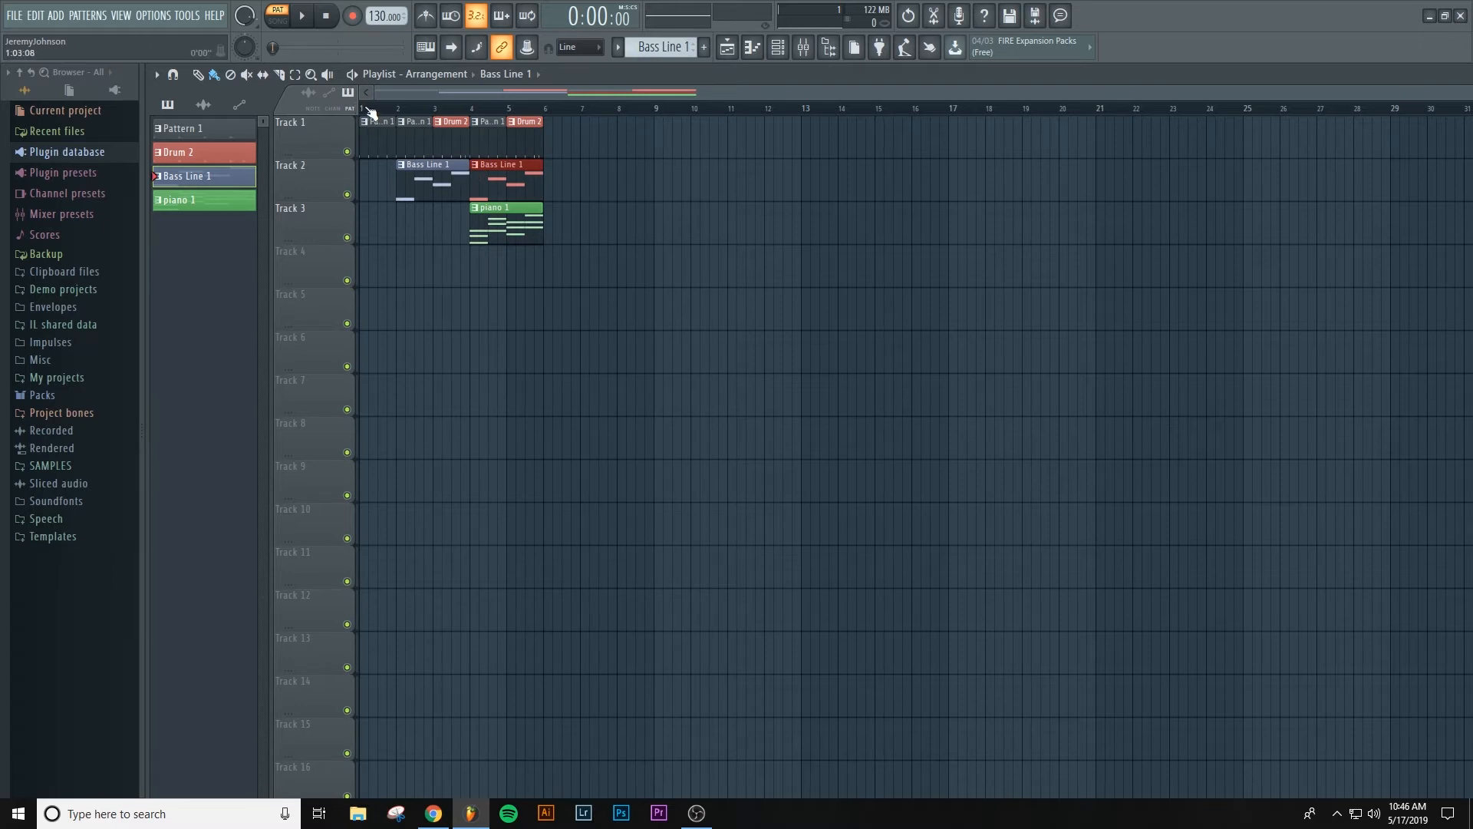
Step: Play the extended drum, bass and piano arrangement in song mode, then stop playback
{"action": "key", "text": "l"}
{"action": "key", "text": "space"}
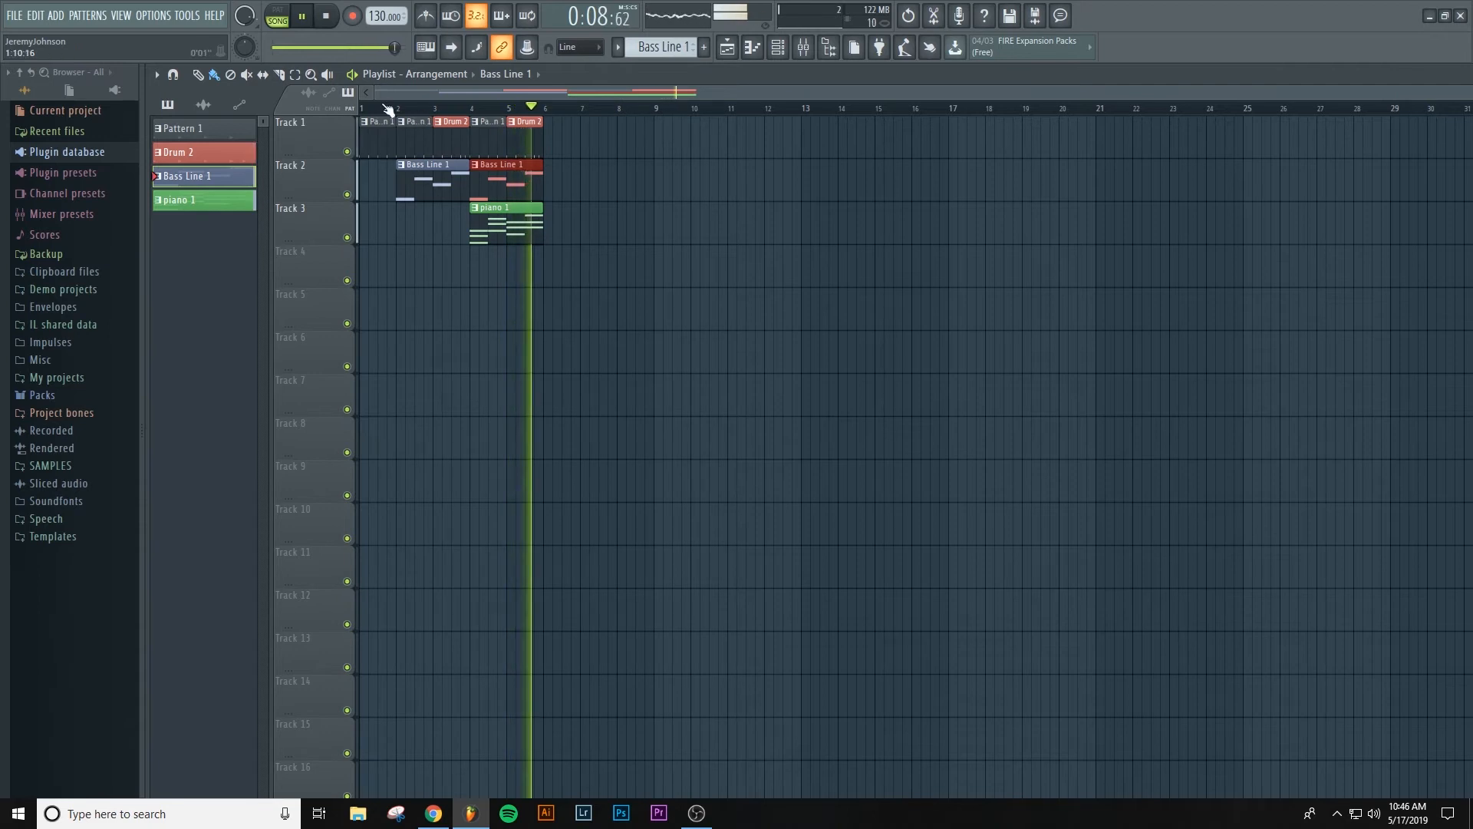
{"action": "key", "text": "space"}
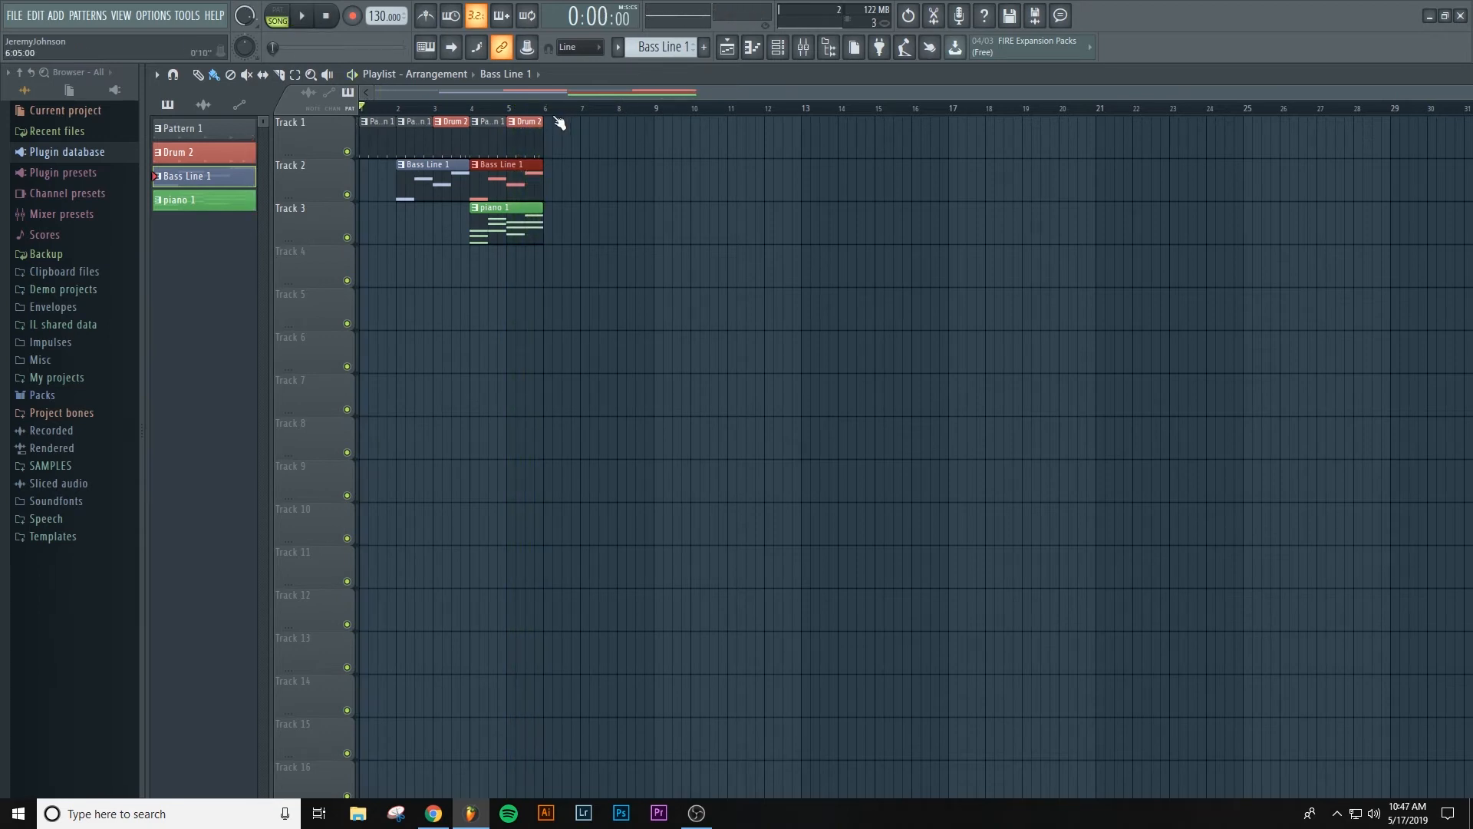
Step: Route the Bass and Piano channels to mixer tracks 7 and 8, and move the channel rack off the playlist clips
{"action": "key", "text": "F6"}
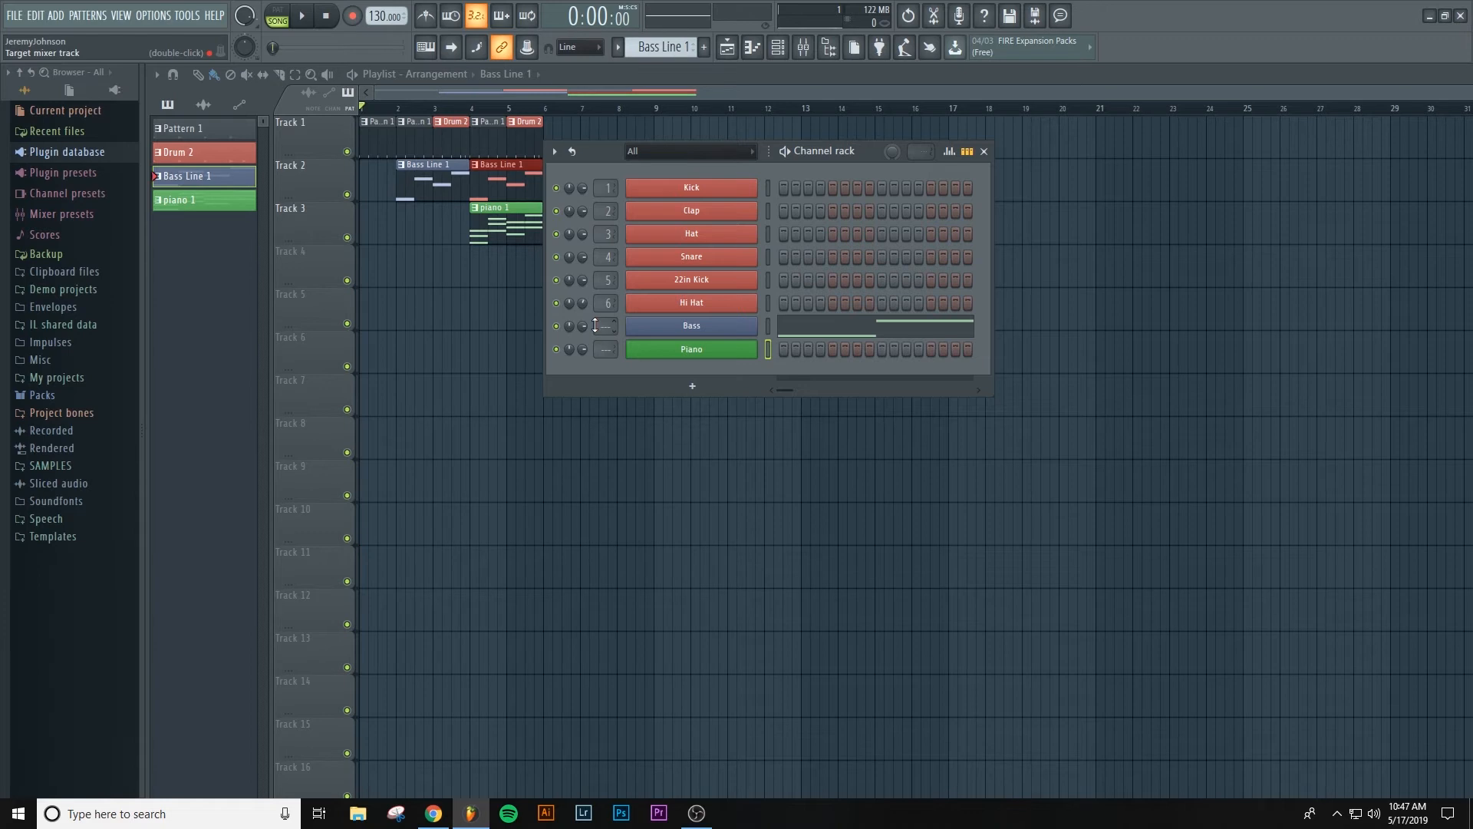
{"action": "double_click", "coordinate": [595, 325]}
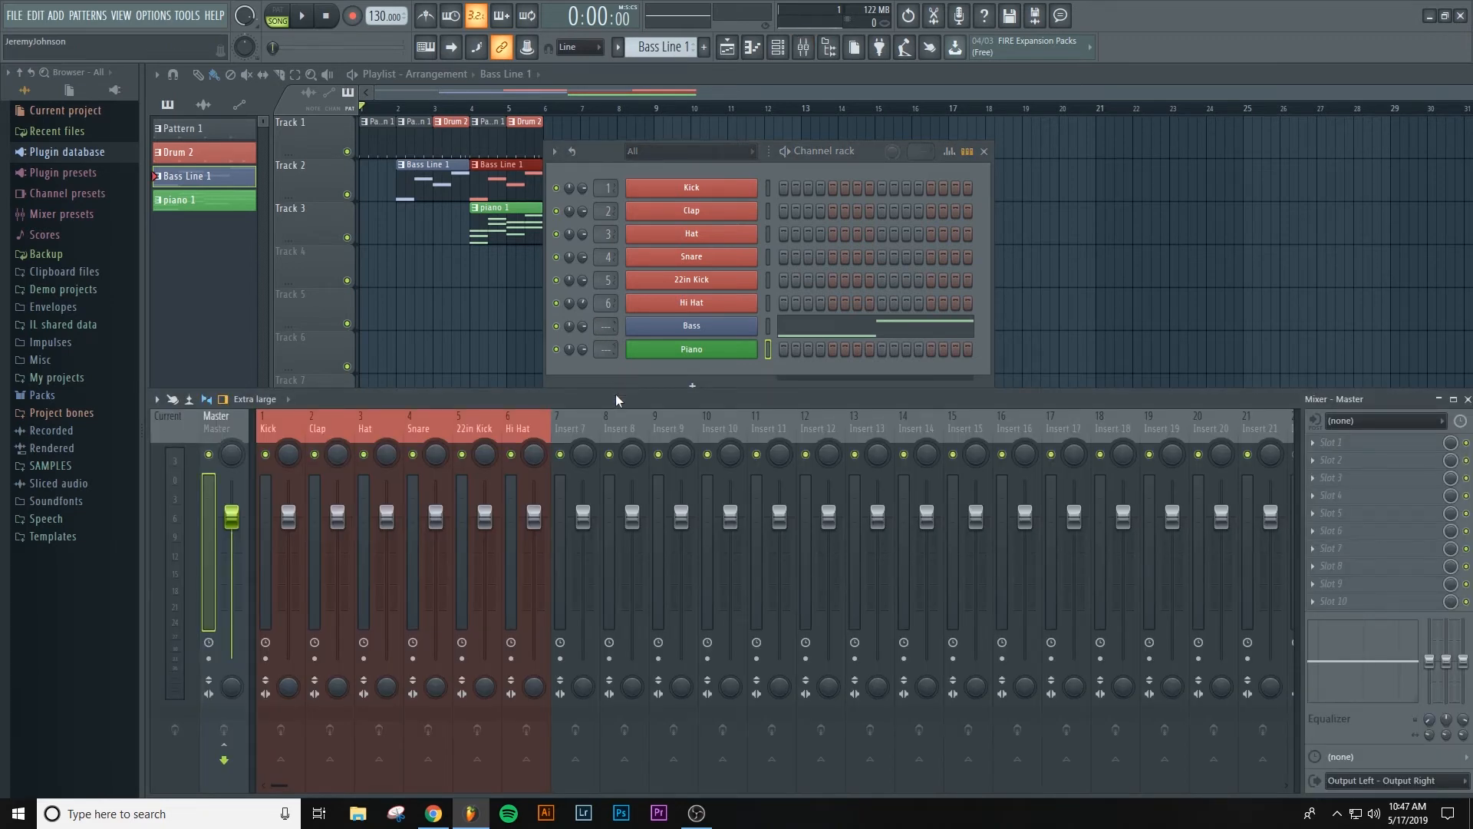
{"action": "left_click", "coordinate": [769, 325]}
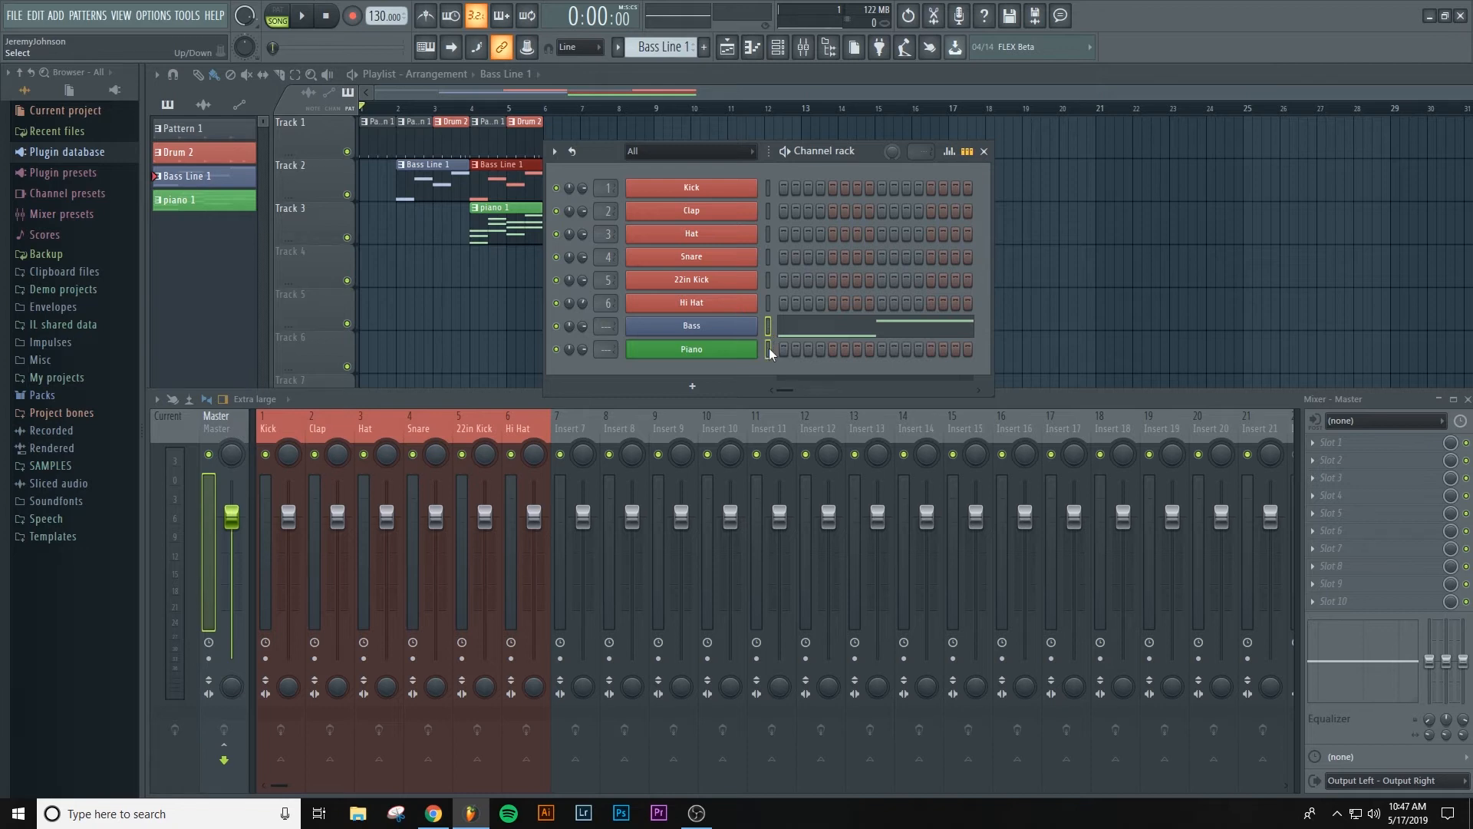
{"action": "left_click", "coordinate": [569, 430]}
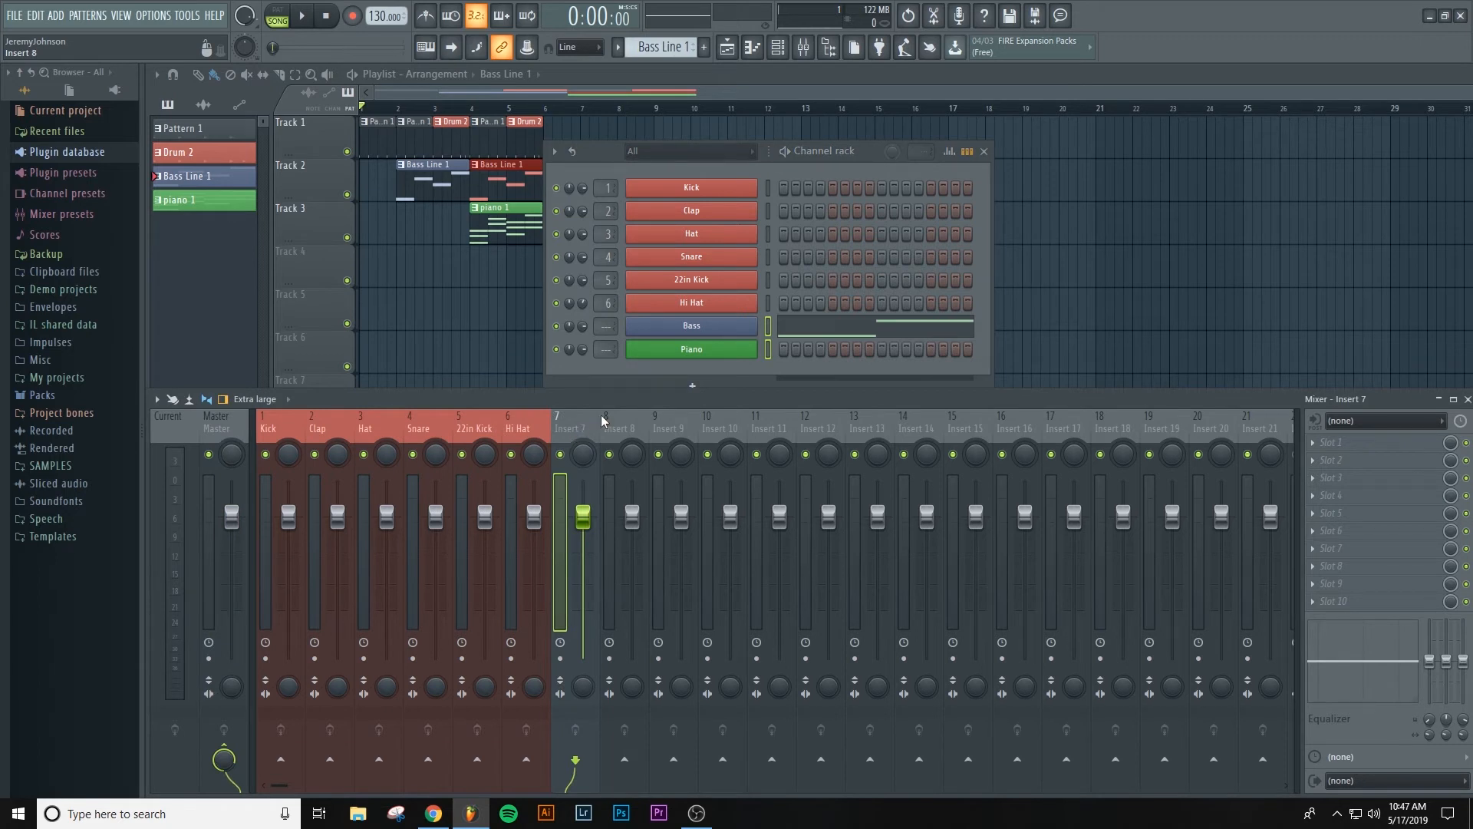
{"action": "key", "text": "ctrl+shift+l"}
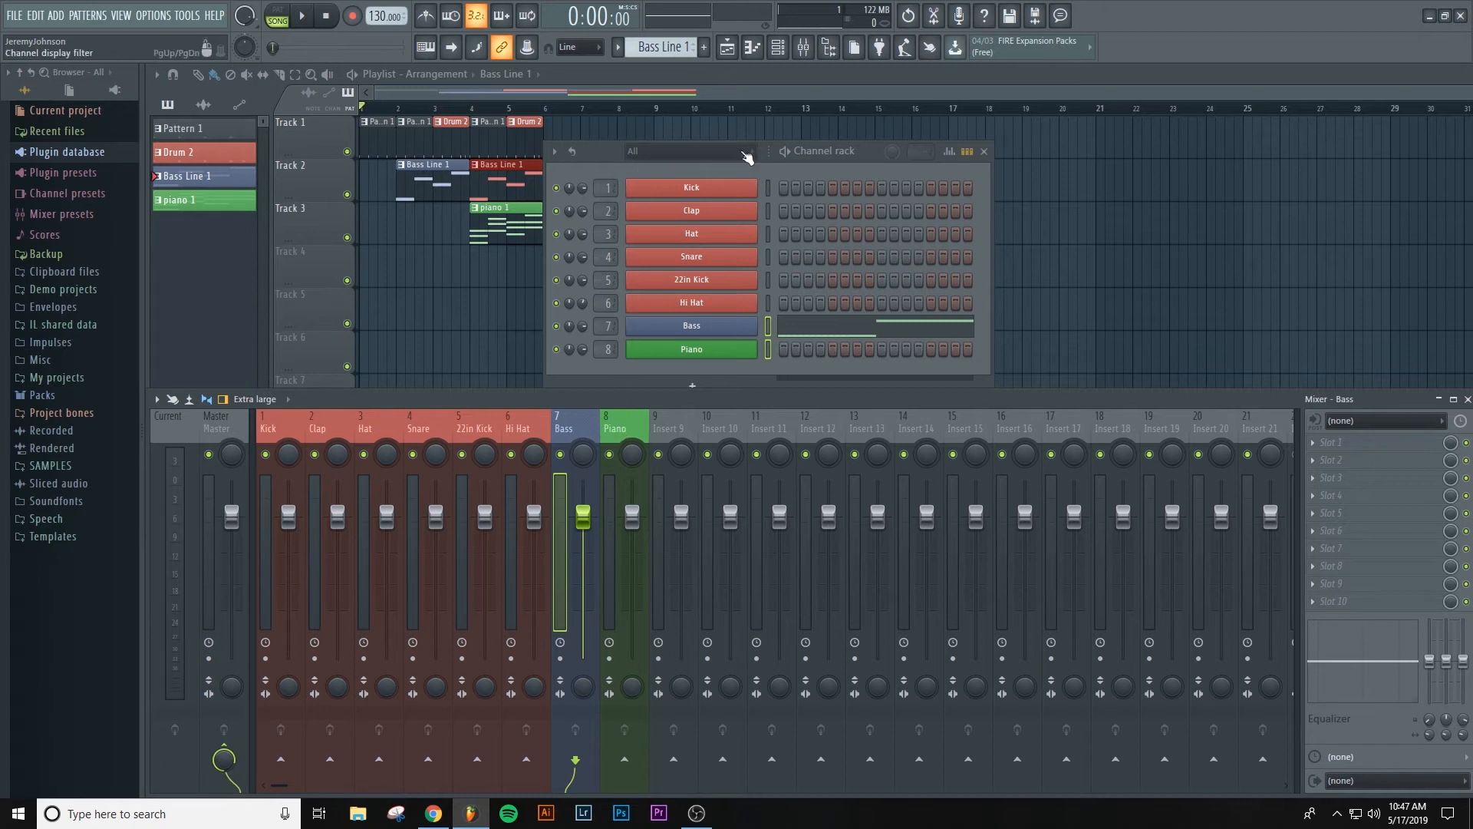
{"action": "left_click_drag", "start_coordinate": [867, 152], "coordinate": [930, 158]}
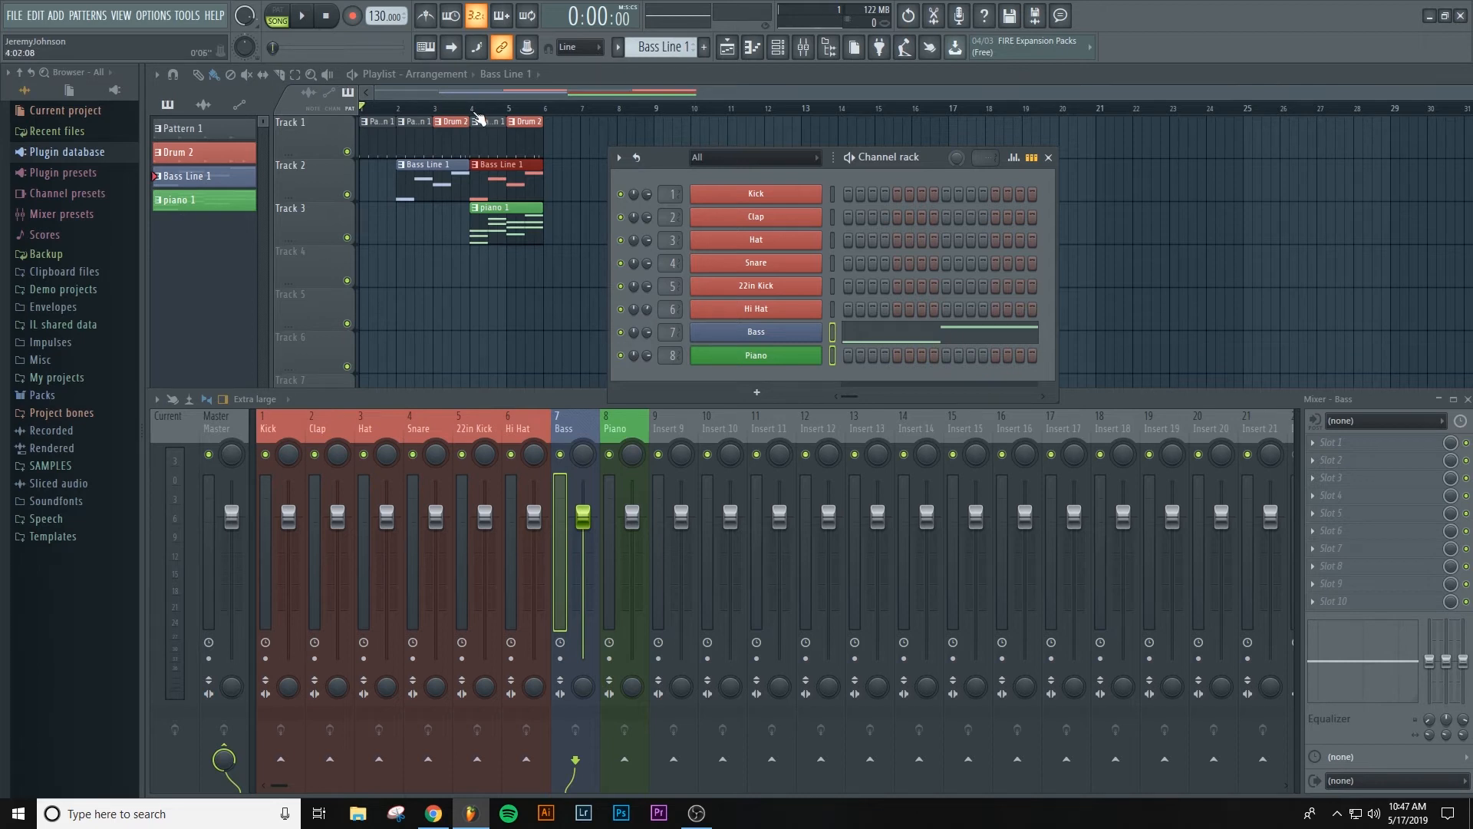
Step: Play the arrangement from bar 4 to check the channel levels in the mixer, then stop playback
{"action": "left_click", "coordinate": [471, 112]}
{"action": "key", "text": "space"}
{"action": "key", "text": "space"}
{"action": "key", "text": "F9"}
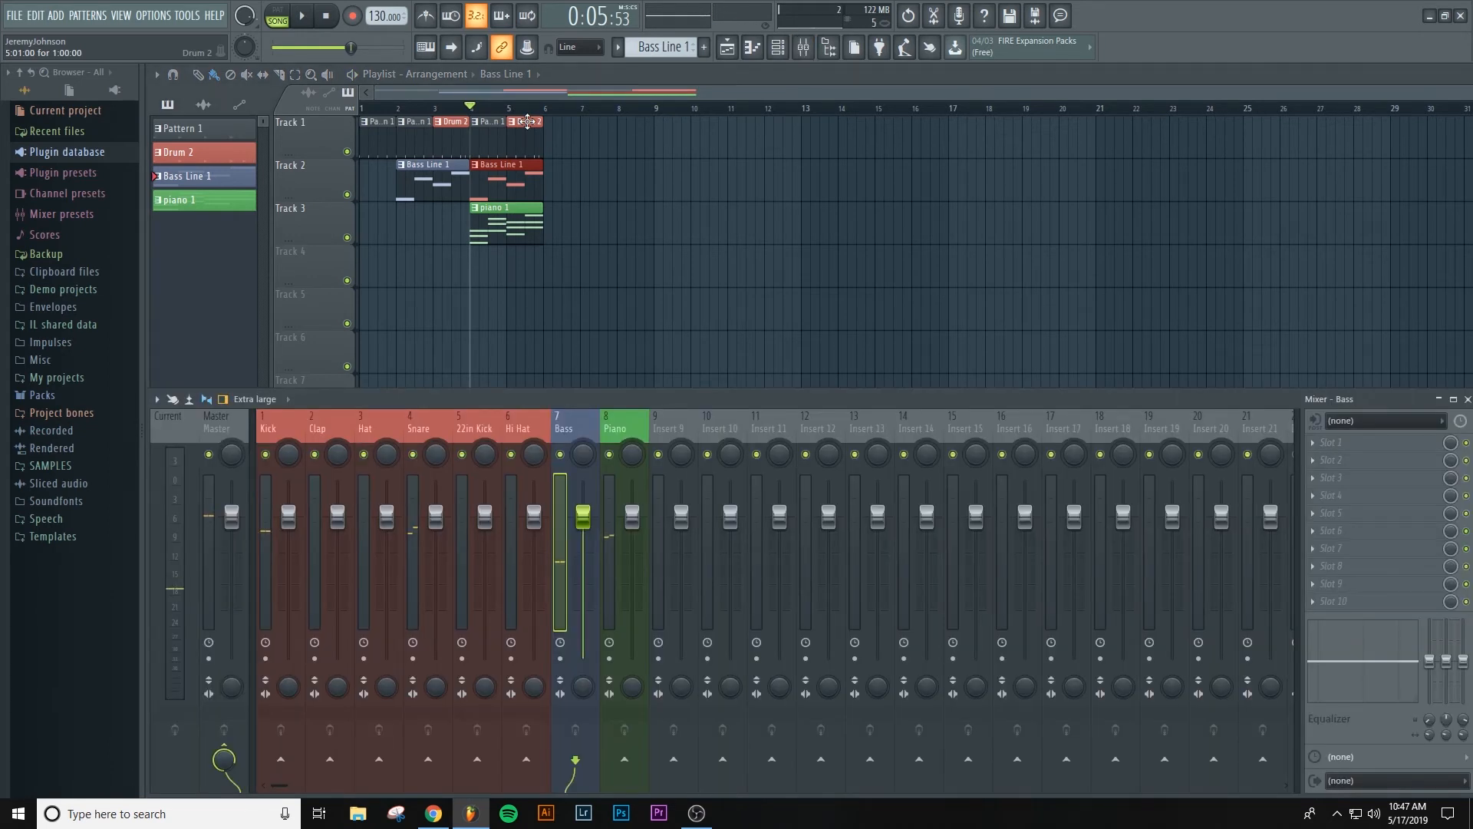
Step: Lower the Bass and Piano mixer faders, and audition the Piano panned left and right before re-centring its panning
{"action": "mouse_move", "coordinate": [637, 522]}
{"action": "left_mouse_down"}
{"action": "mouse_move", "coordinate": [637, 551]}
{"action": "mouse_move", "coordinate": [587, 532]}
{"action": "mouse_move", "coordinate": [632, 547]}
{"action": "left_mouse_up"}
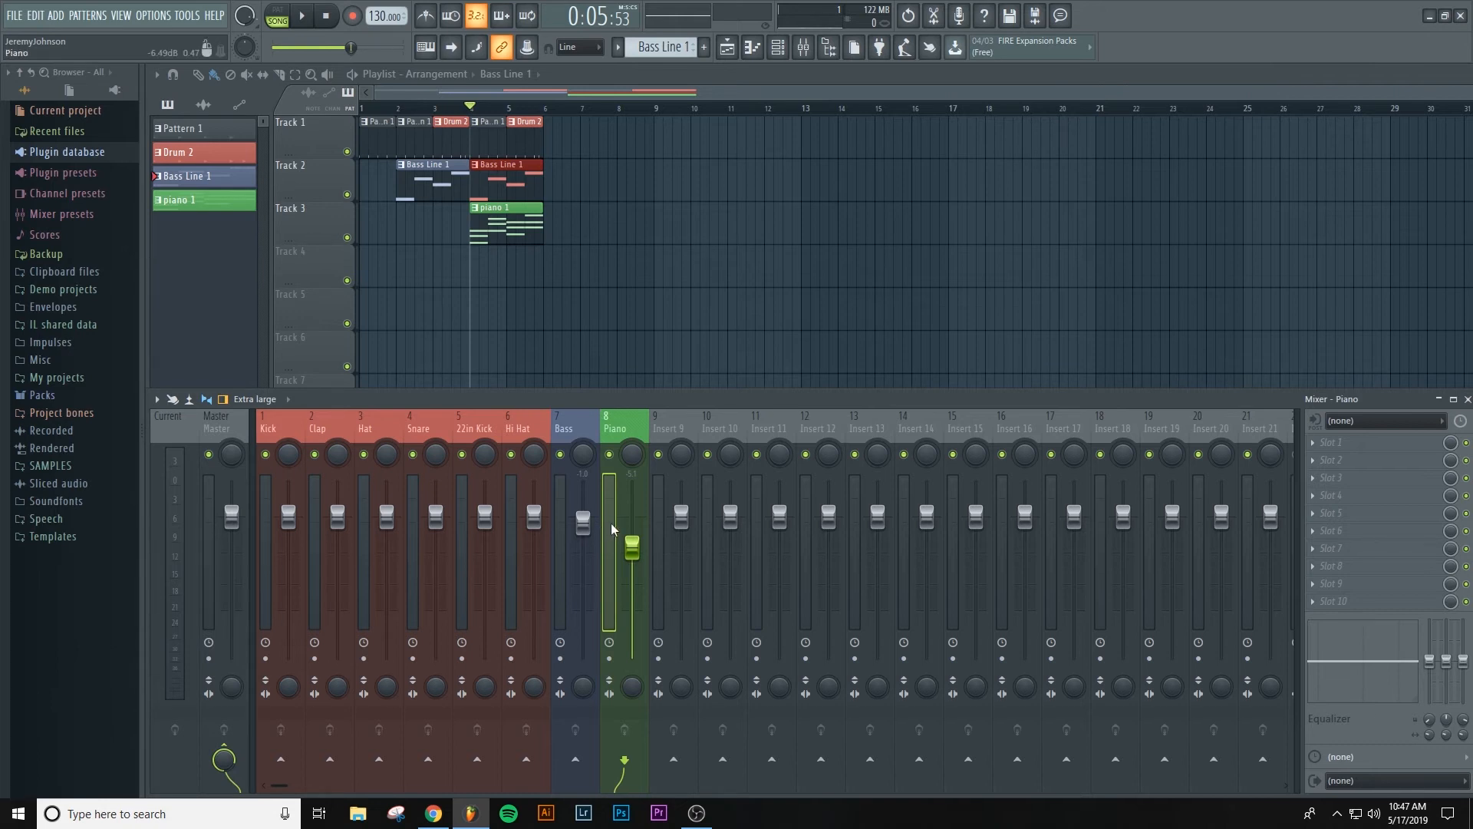
{"action": "left_click_drag", "start_coordinate": [634, 547], "coordinate": [634, 542]}
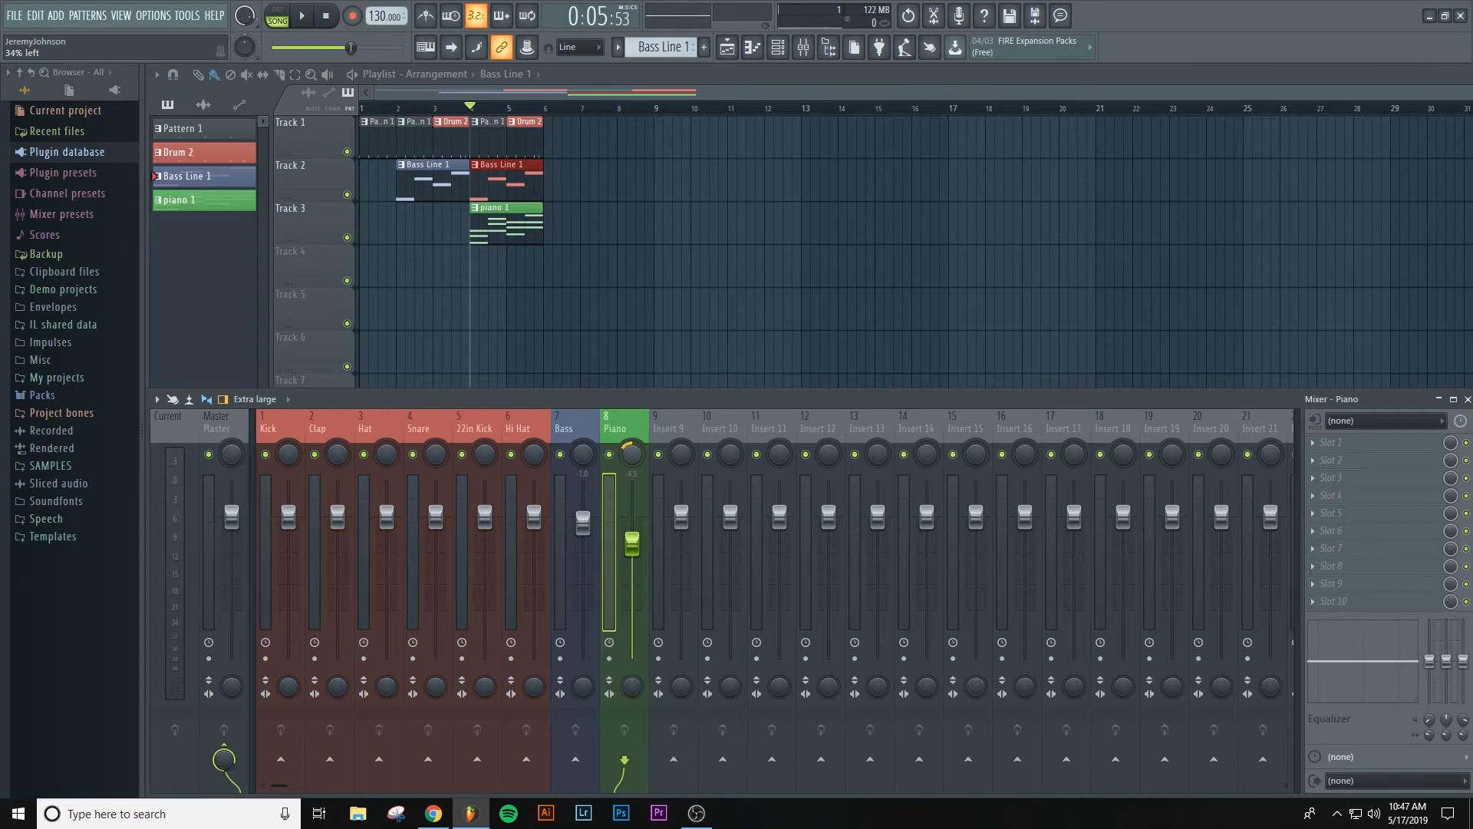
{"action": "key", "text": "space"}
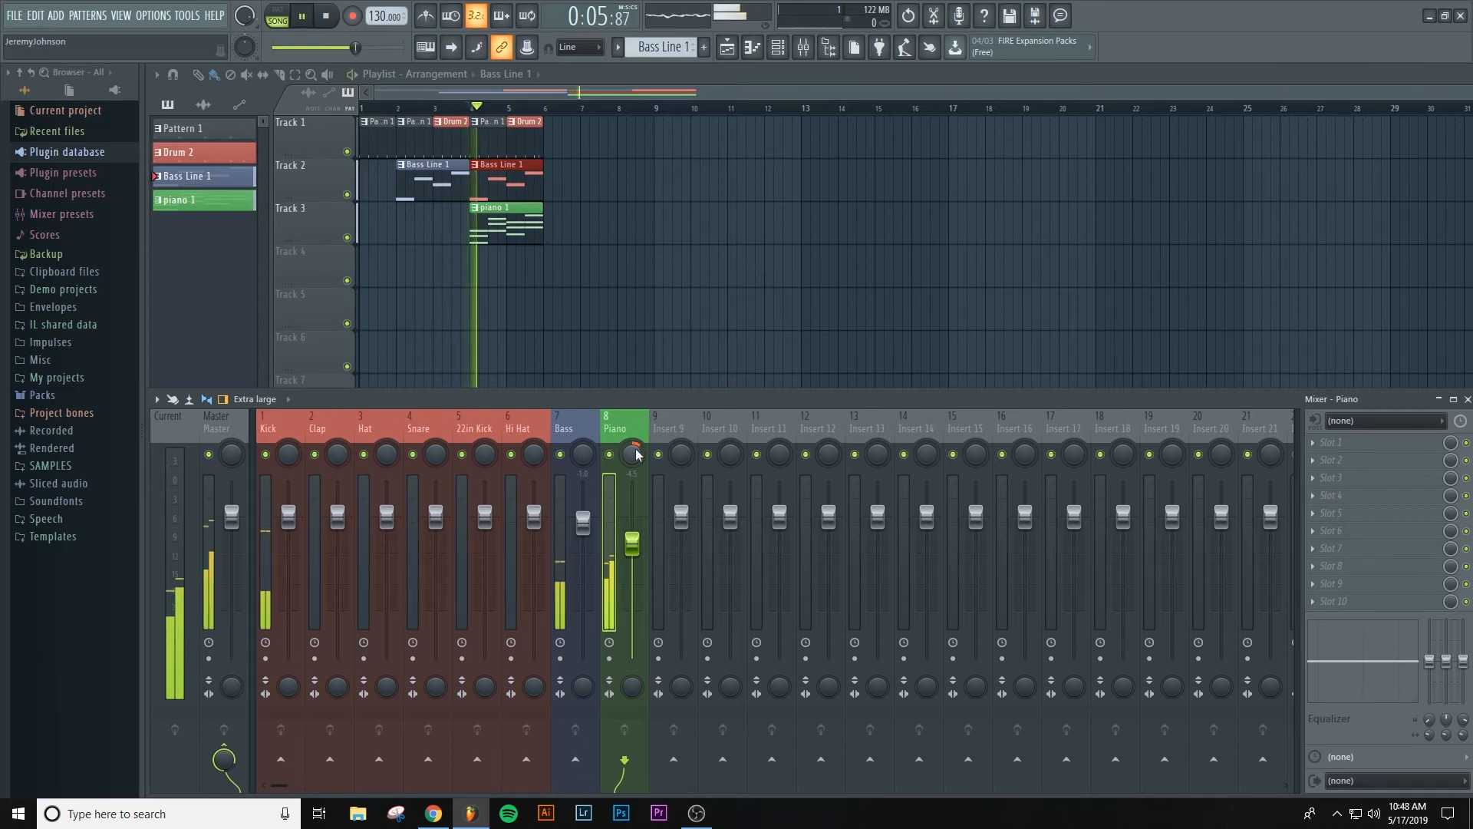
{"action": "mouse_move", "coordinate": [636, 454]}
{"action": "left_mouse_down"}
{"action": "mouse_move", "coordinate": [636, 442]}
{"action": "mouse_move", "coordinate": [636, 454]}
{"action": "left_mouse_up"}
{"action": "key", "text": "space"}
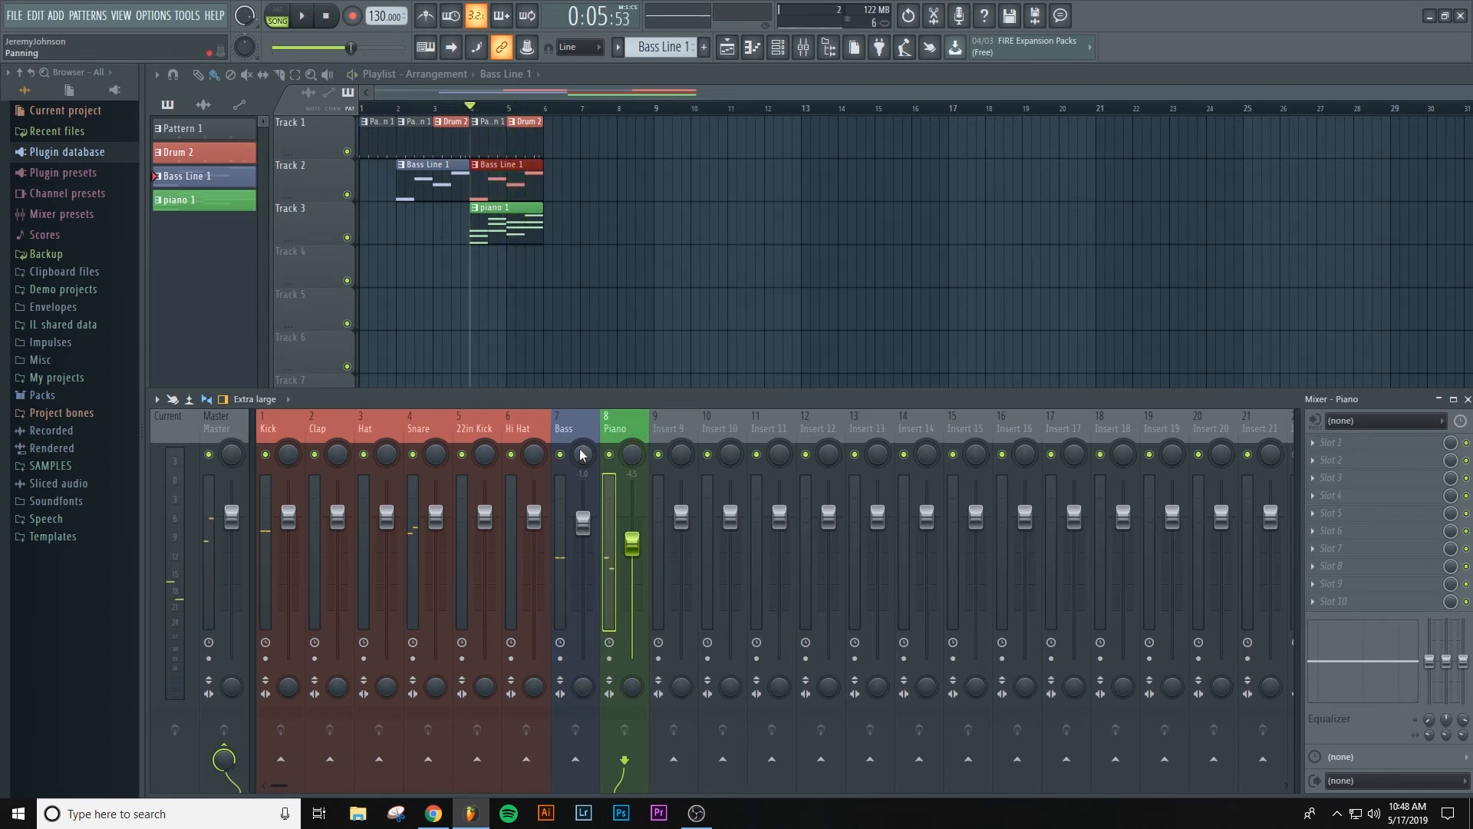
Step: Set the Bass mixer fader to about -1.8 dB and the Piano fader to about -3.3 dB
{"action": "left_click_drag", "start_coordinate": [632, 543], "coordinate": [583, 528]}
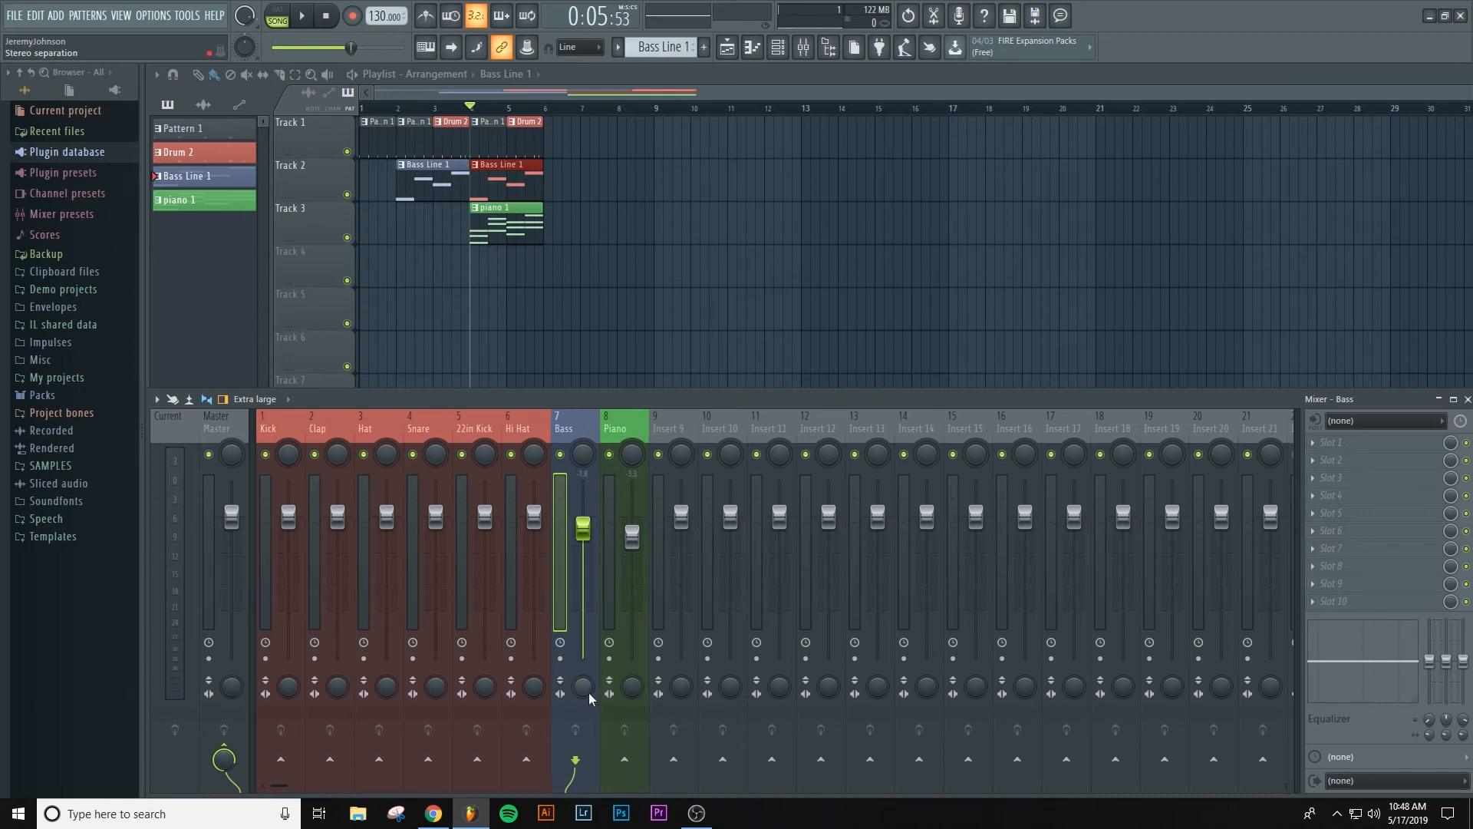
Step: Audition the Piano mixer track with its stereo merged about 88% and with it separated, then reset the stereo separation and stop playback
{"action": "left_click_drag", "start_coordinate": [632, 687], "coordinate": [633, 680]}
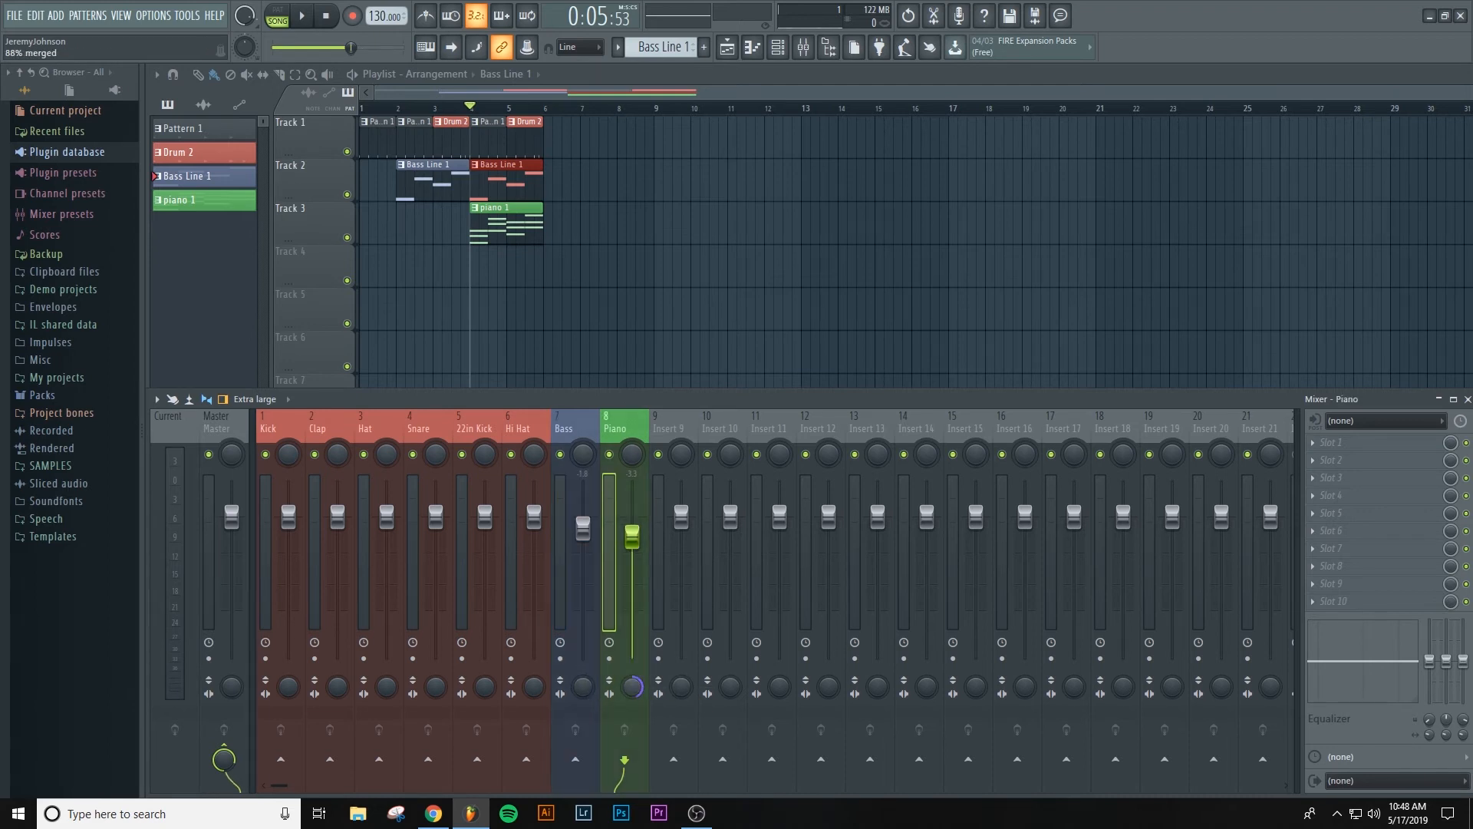
{"action": "key", "text": "space"}
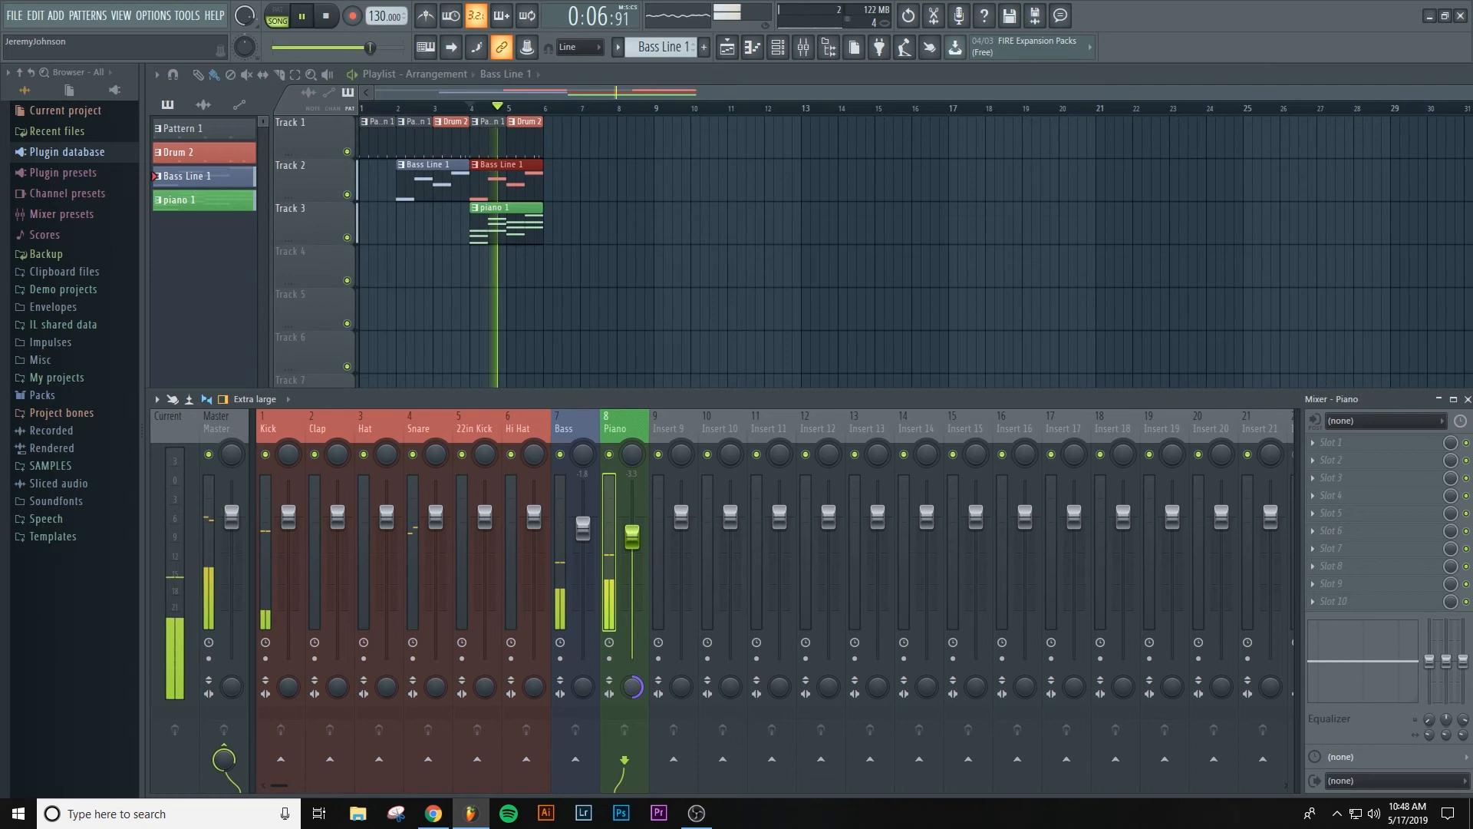
{"action": "left_click_drag", "start_coordinate": [632, 687], "coordinate": [632, 745]}
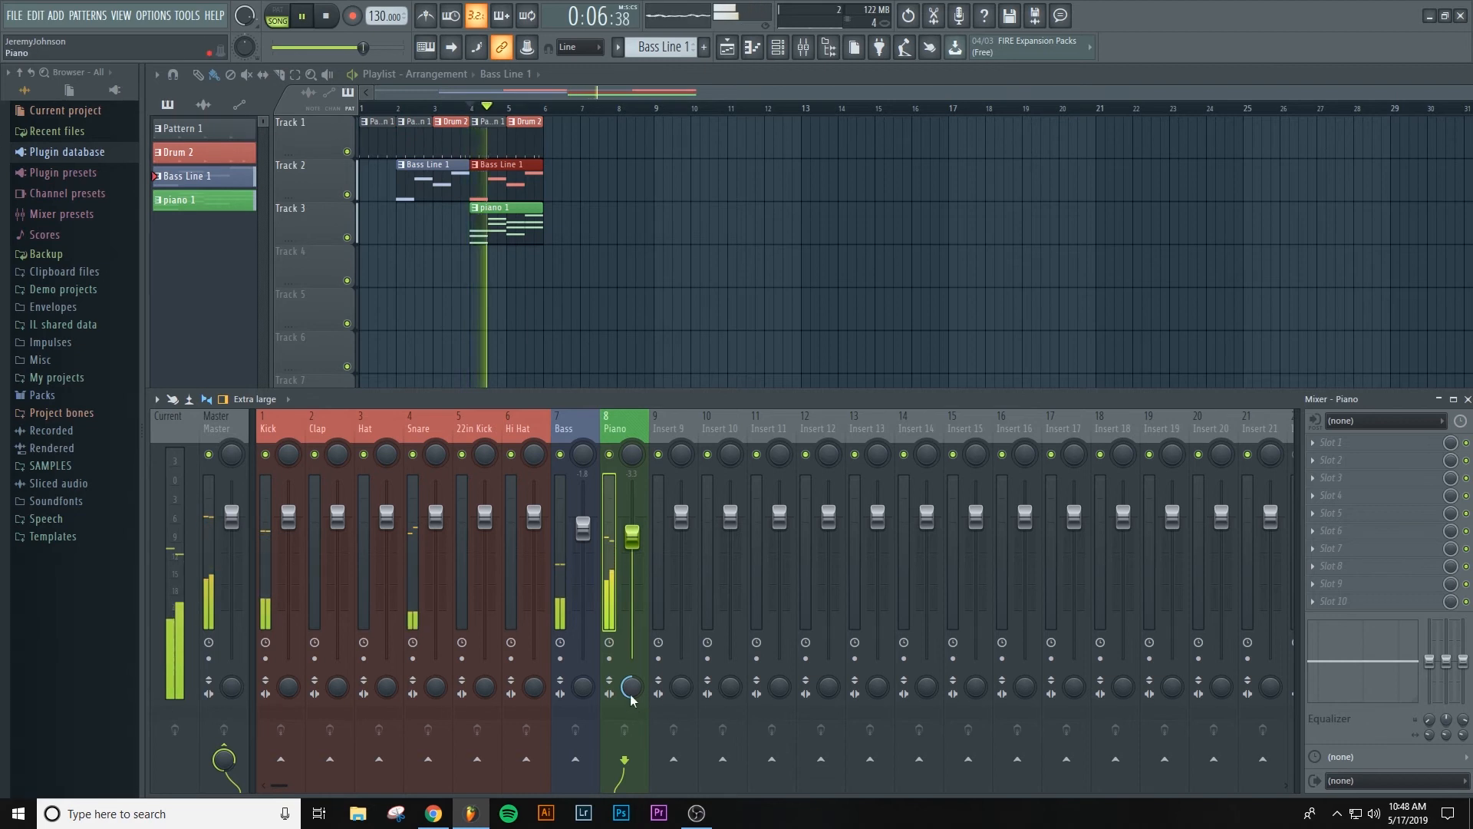
{"action": "left_click_drag", "start_coordinate": [631, 688], "coordinate": [631, 717]}
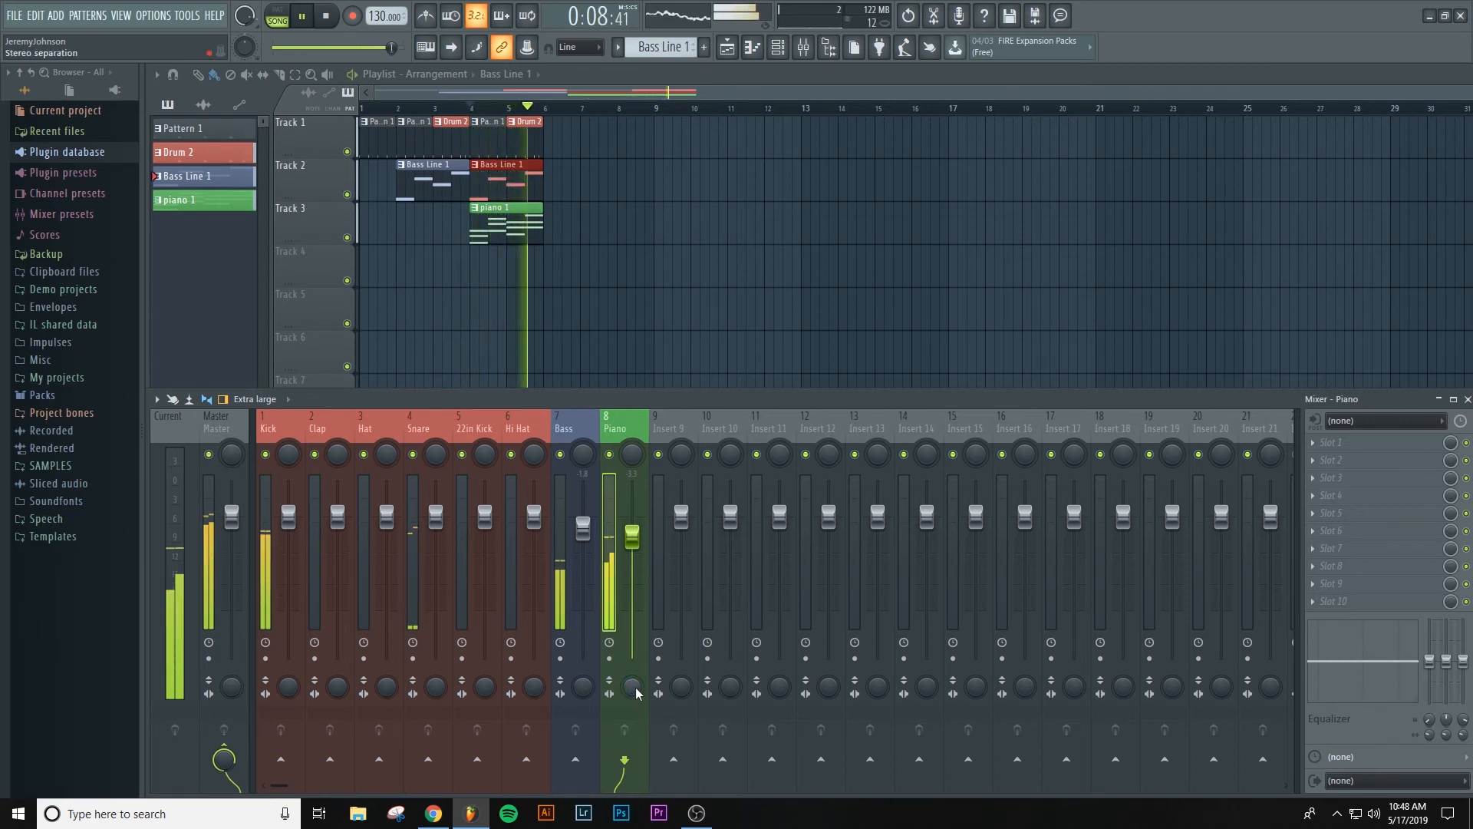
{"action": "key", "text": "space"}
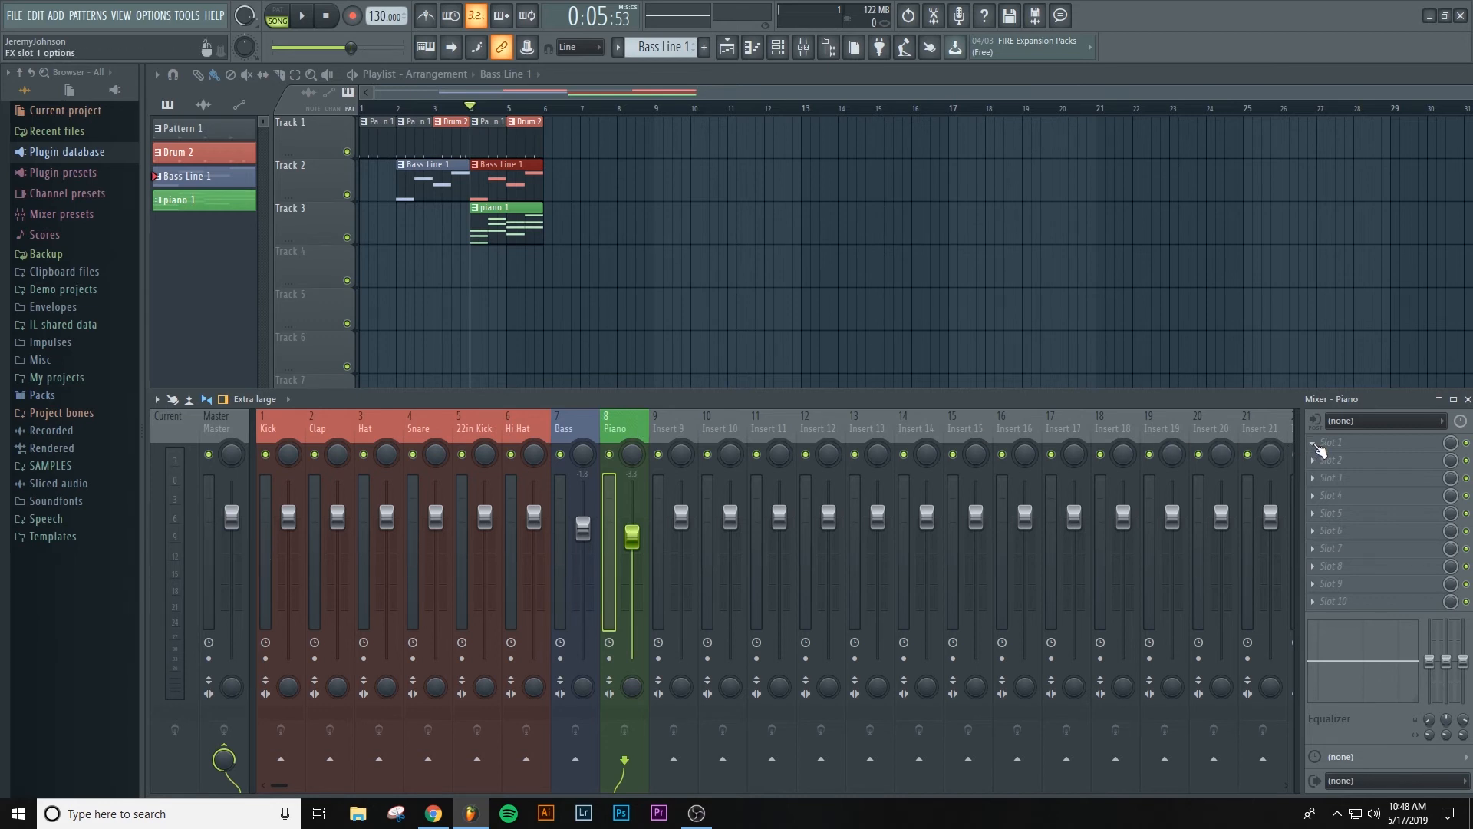
Step: Examine the effect plugins available for Slot 1 of the Piano mixer track, then dismiss the list
{"action": "left_click", "coordinate": [1314, 444]}
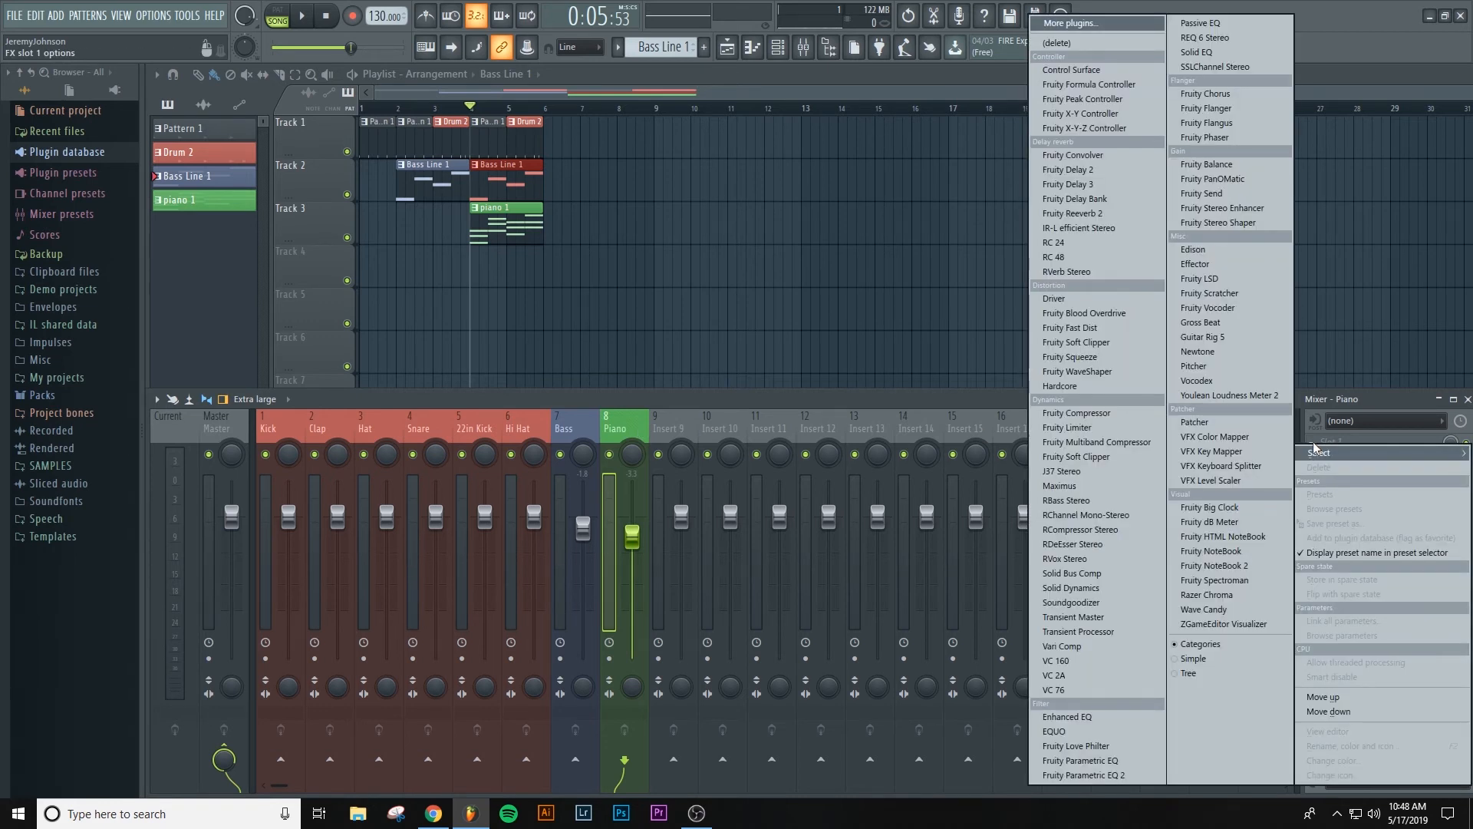
{"action": "left_click", "coordinate": [1316, 400]}
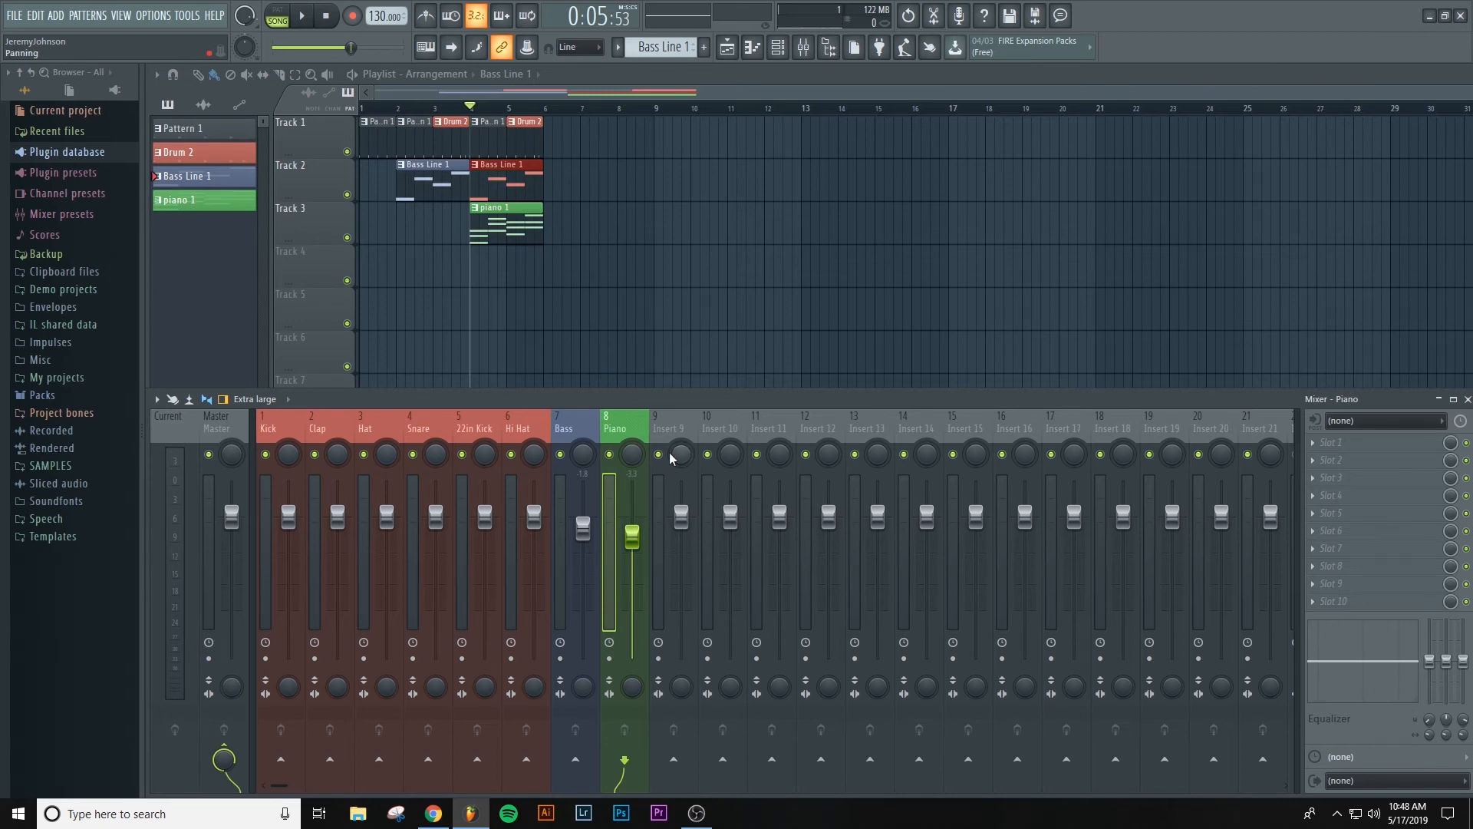
Step: Show the channel rack again and move it clear of the mixer
{"action": "key", "text": "F6"}
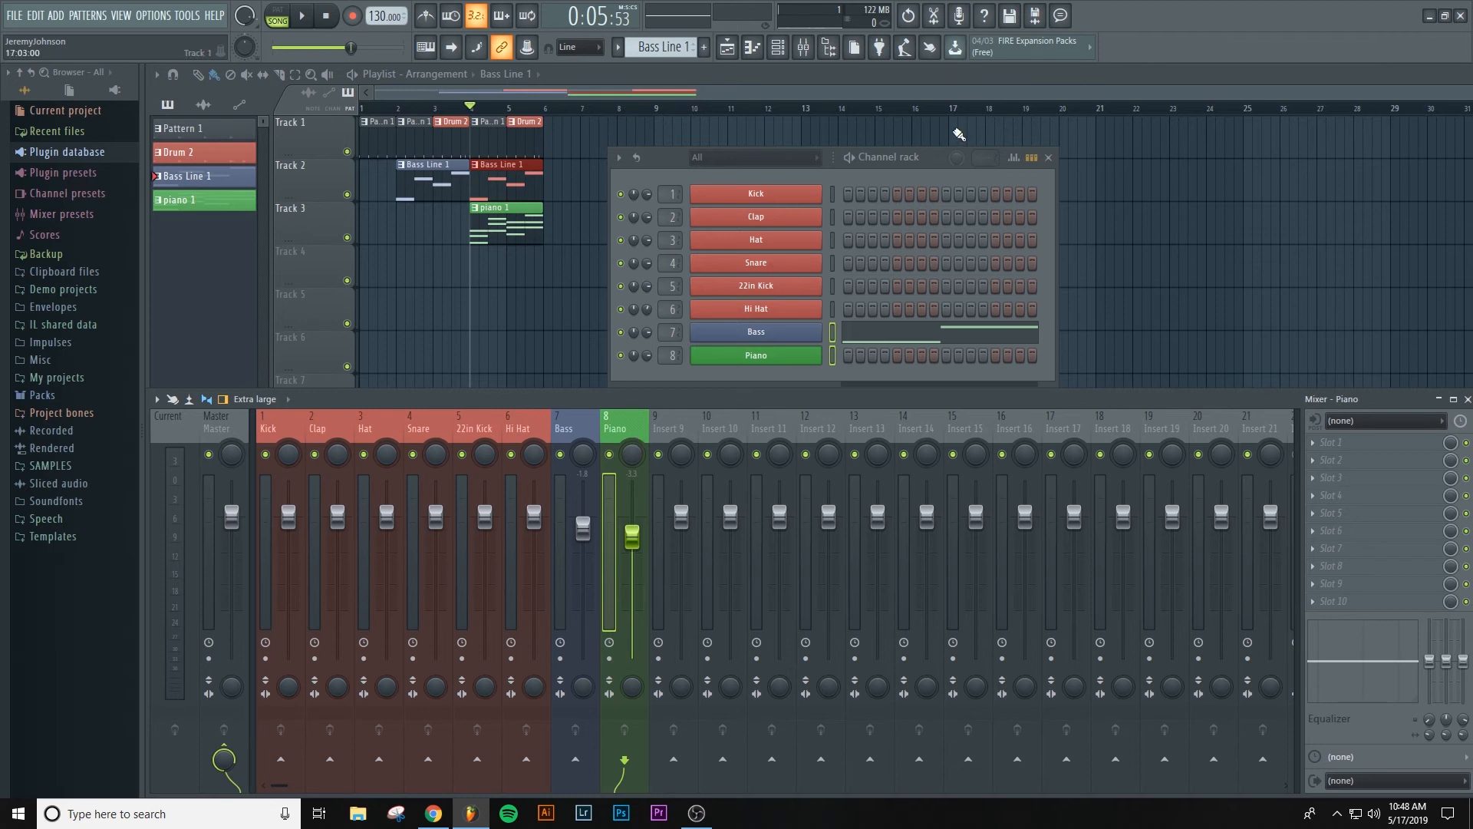
{"action": "left_click_drag", "start_coordinate": [934, 170], "coordinate": [955, 139]}
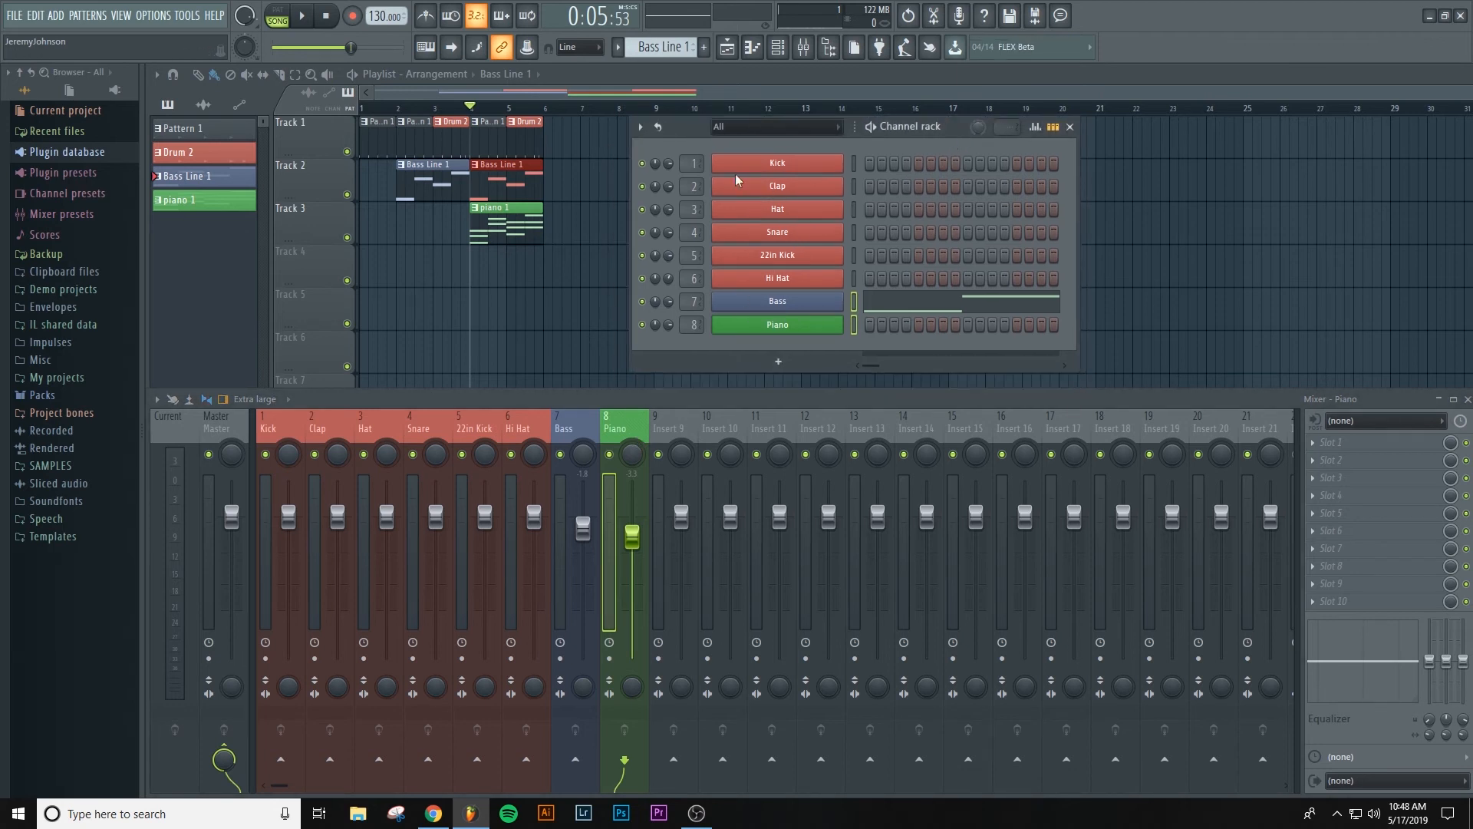